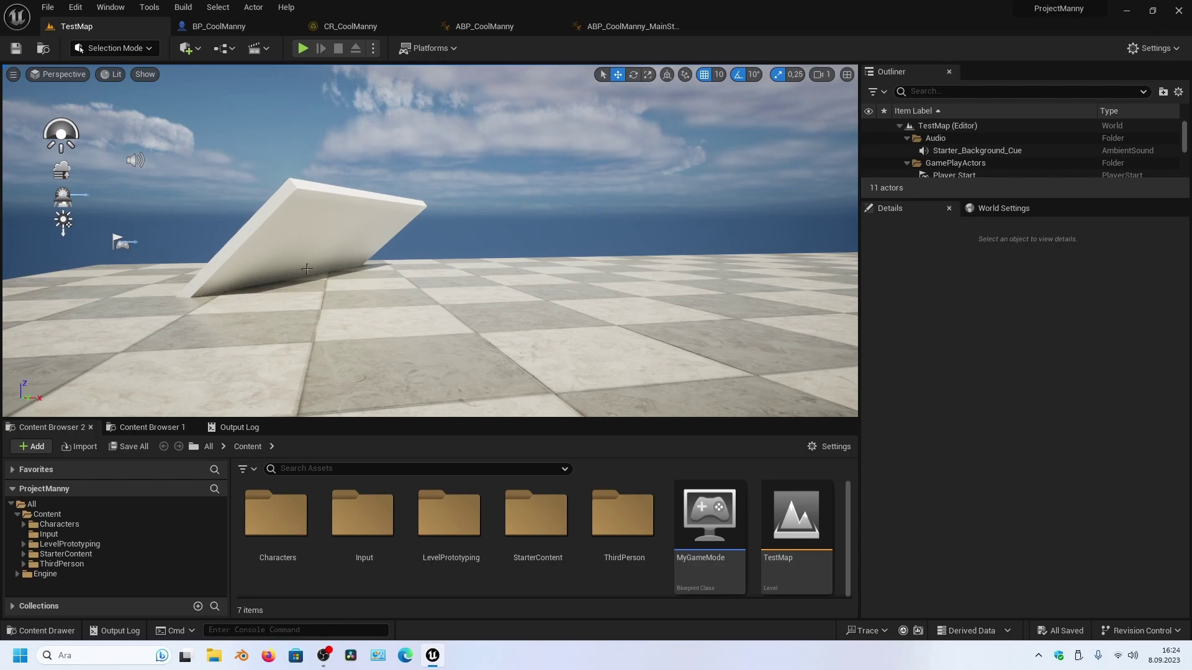
Step: Test-play TestMap briefly, then delete the slanted white Cube wall from the level
left_click(303, 48)
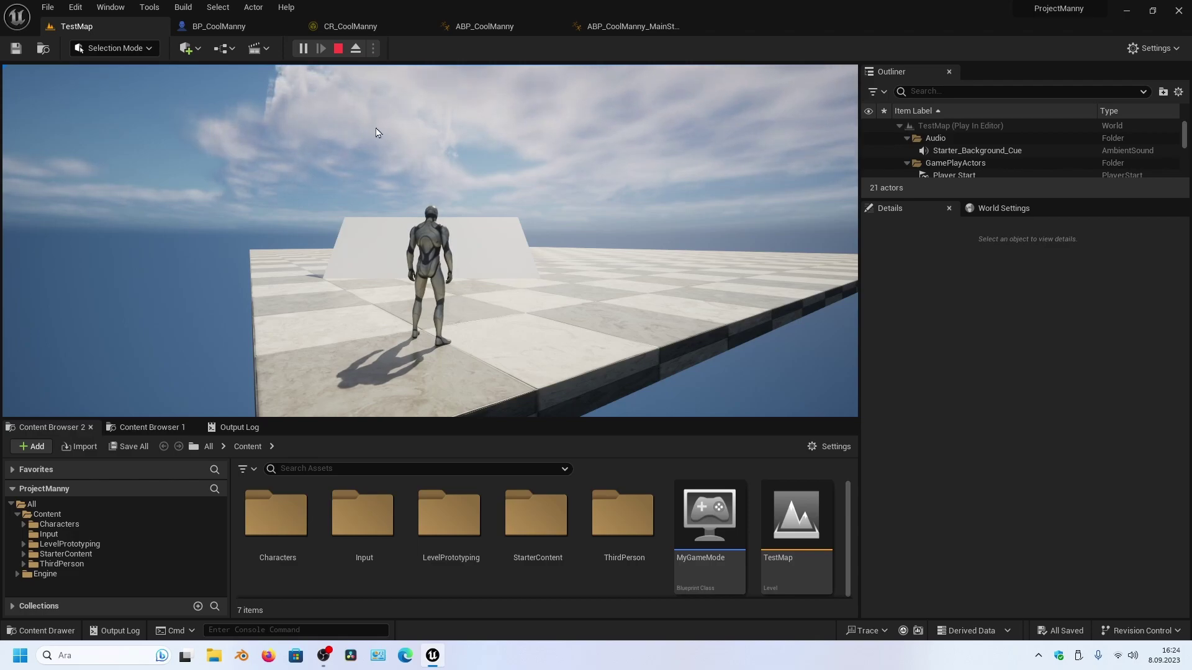
left_click(339, 48)
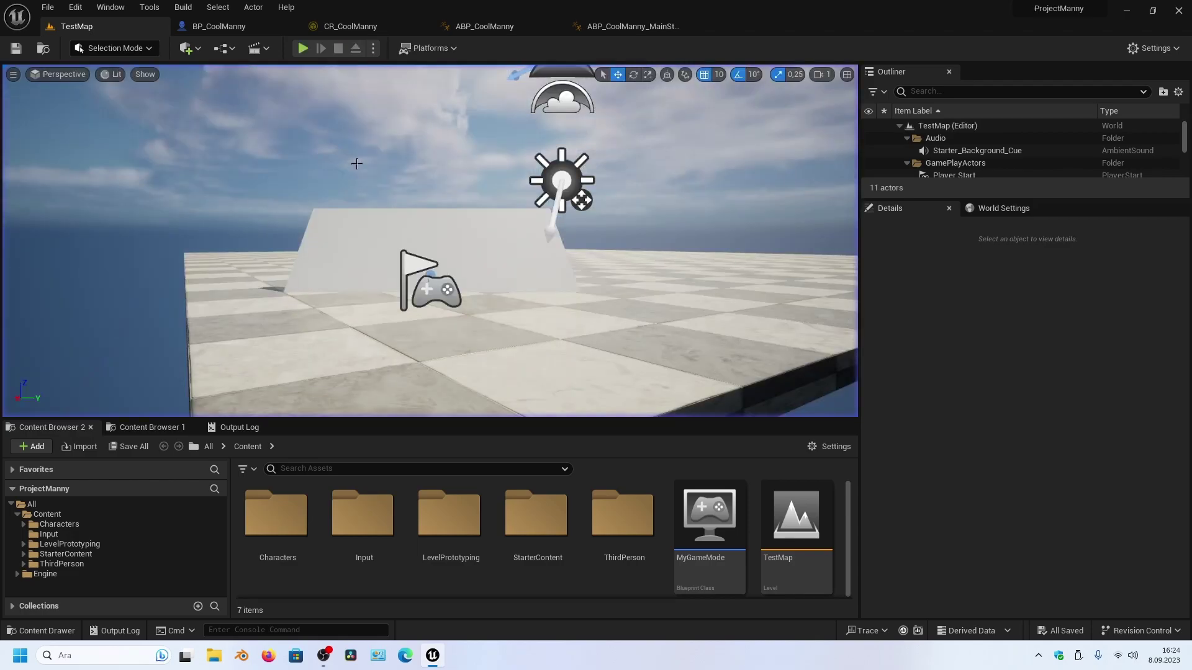
left_click(492, 240)
key("Delete")
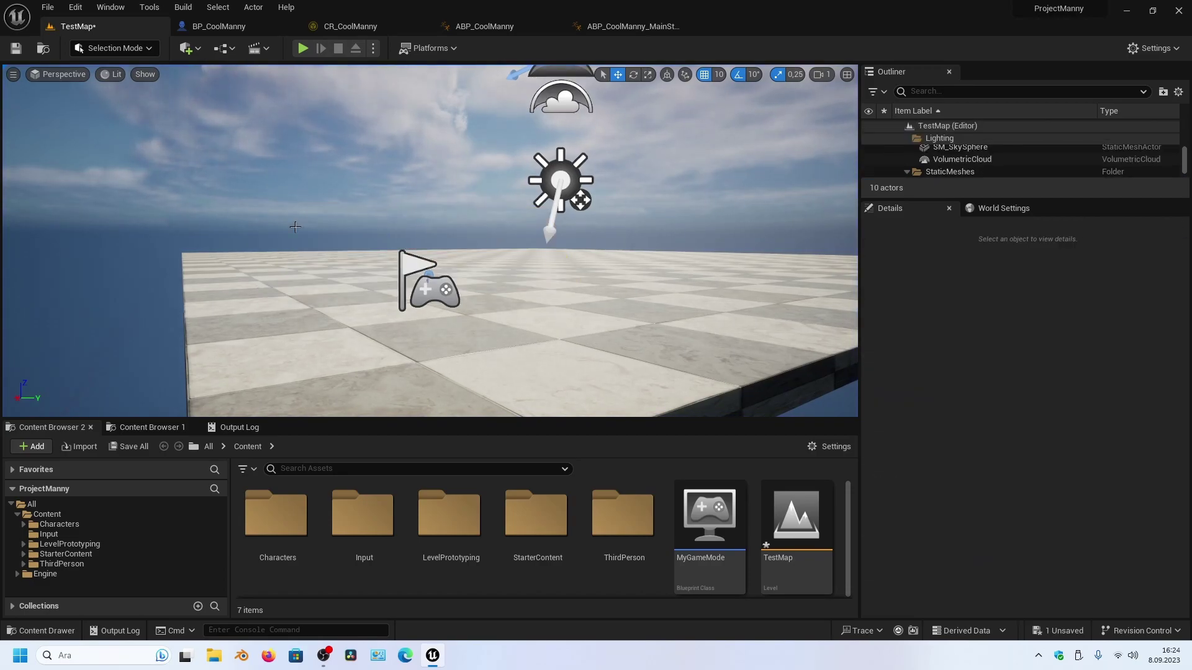
Step: Launch Quixel Bridge and show the Sword asset's details under 3D Assets > Props > Weaponry
left_click(121, 8)
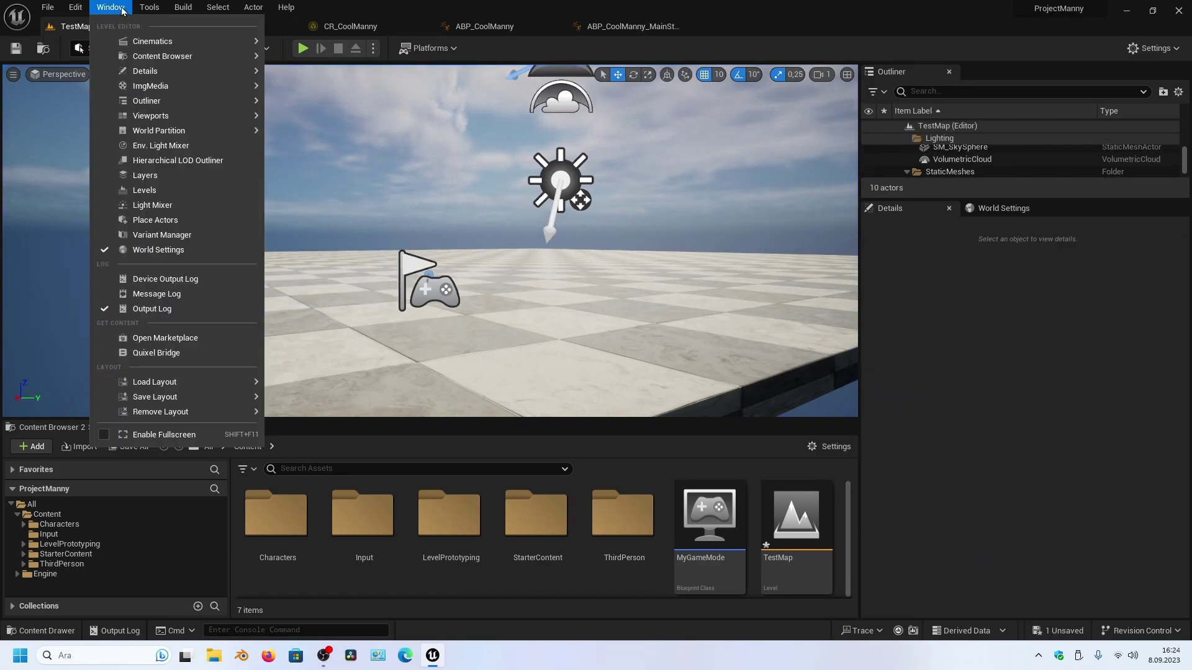
left_click(181, 356)
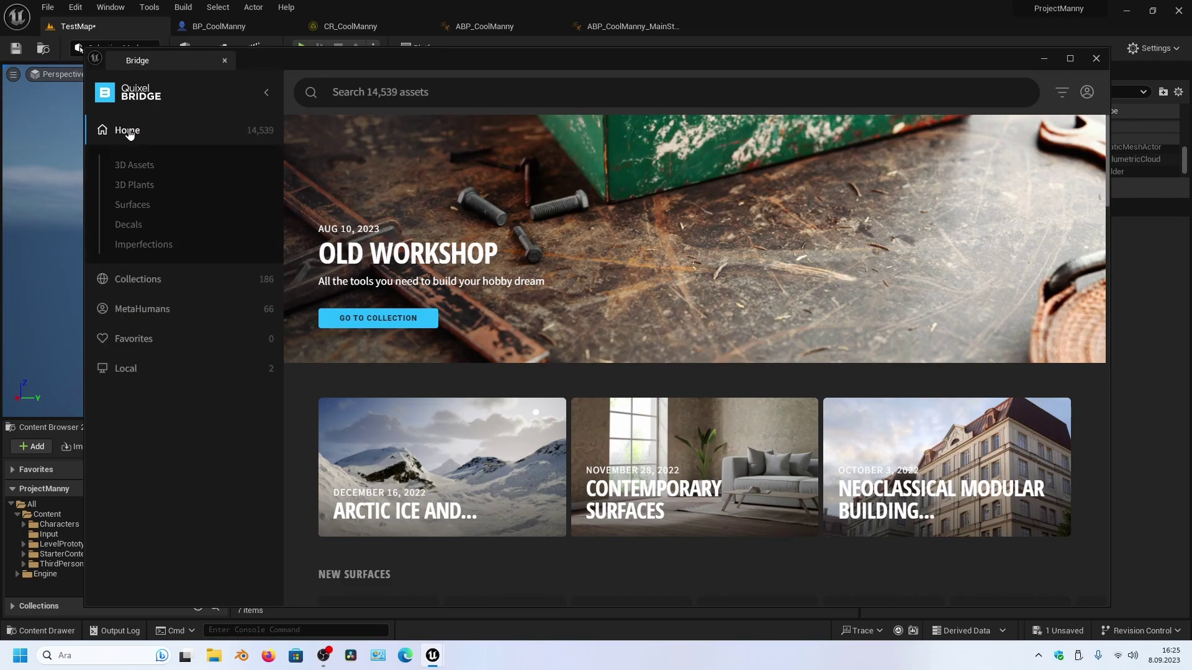
left_click(149, 167)
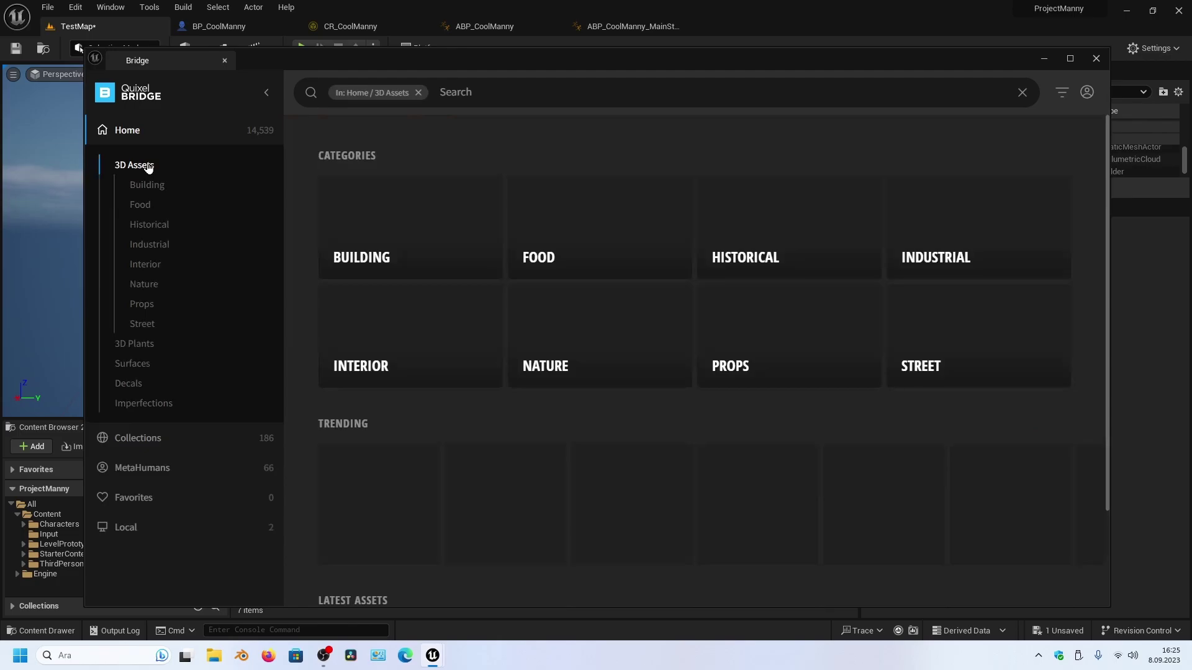
left_click(149, 308)
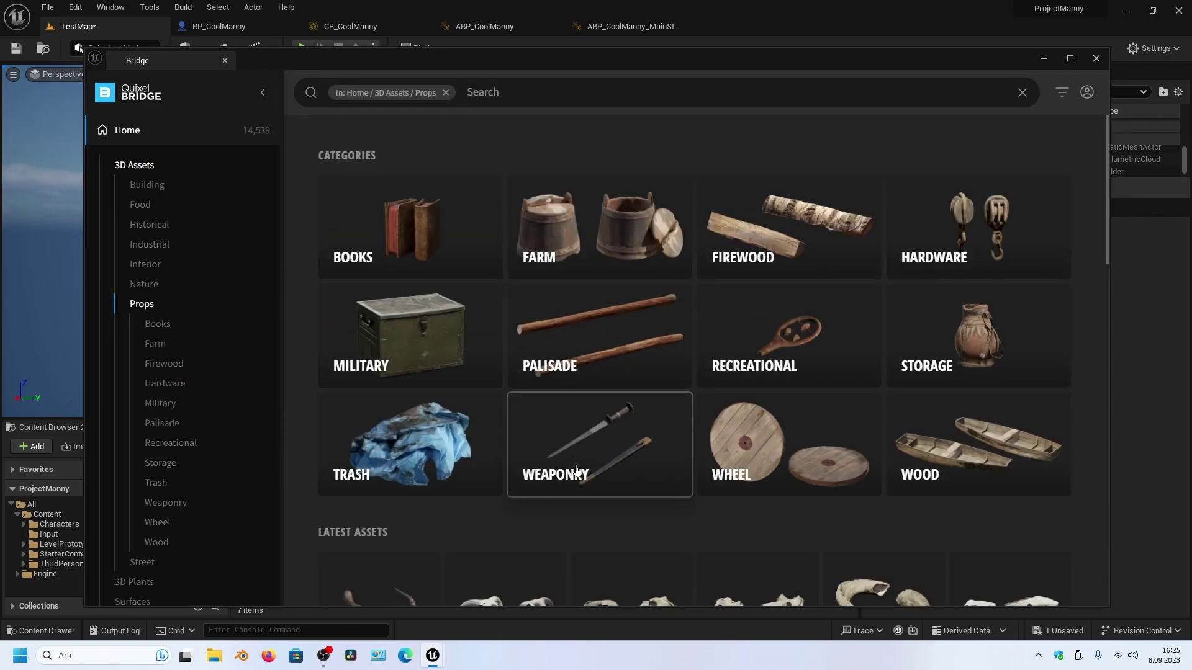
left_click(162, 502)
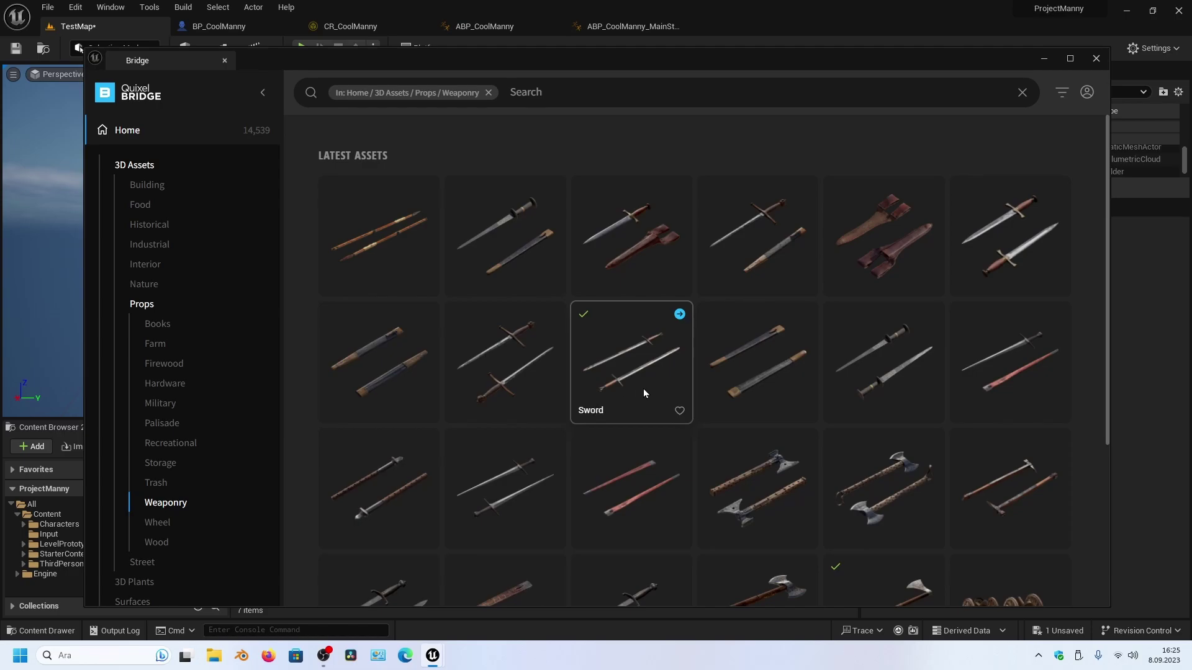
left_click(643, 391)
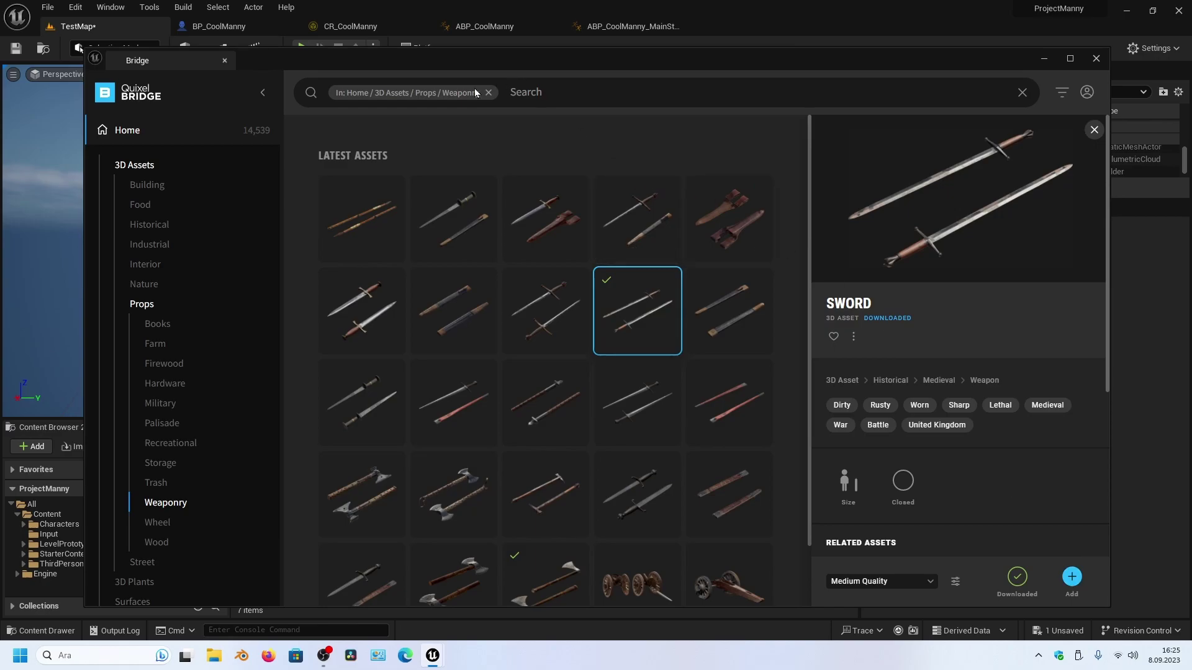
Step: Drag the Megascans Sword from Bridge into TestMap, then close Bridge
left_click_drag(325, 56, 657, 86)
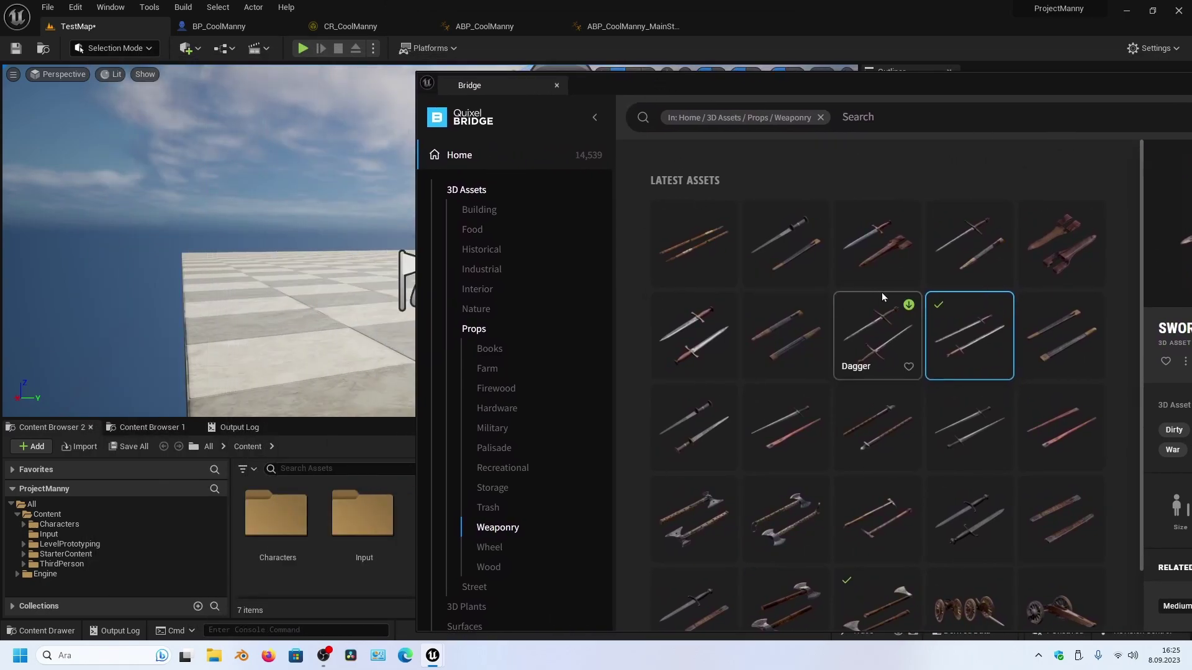
left_click_drag(979, 341, 354, 333)
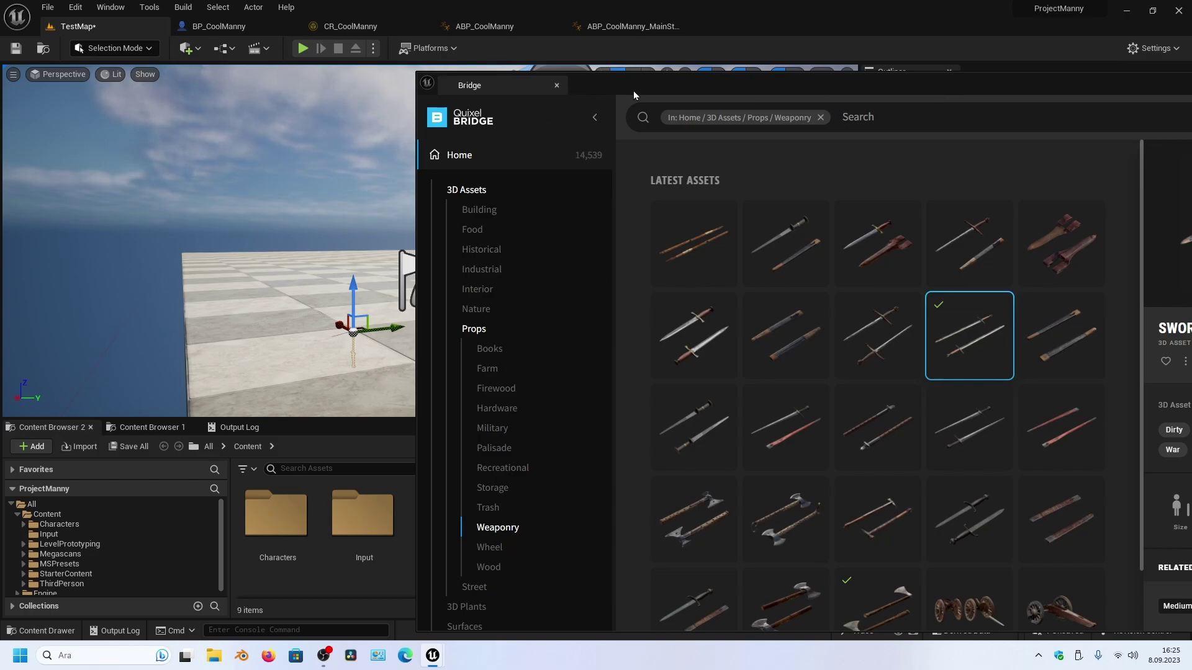
left_click_drag(633, 90, 303, 77)
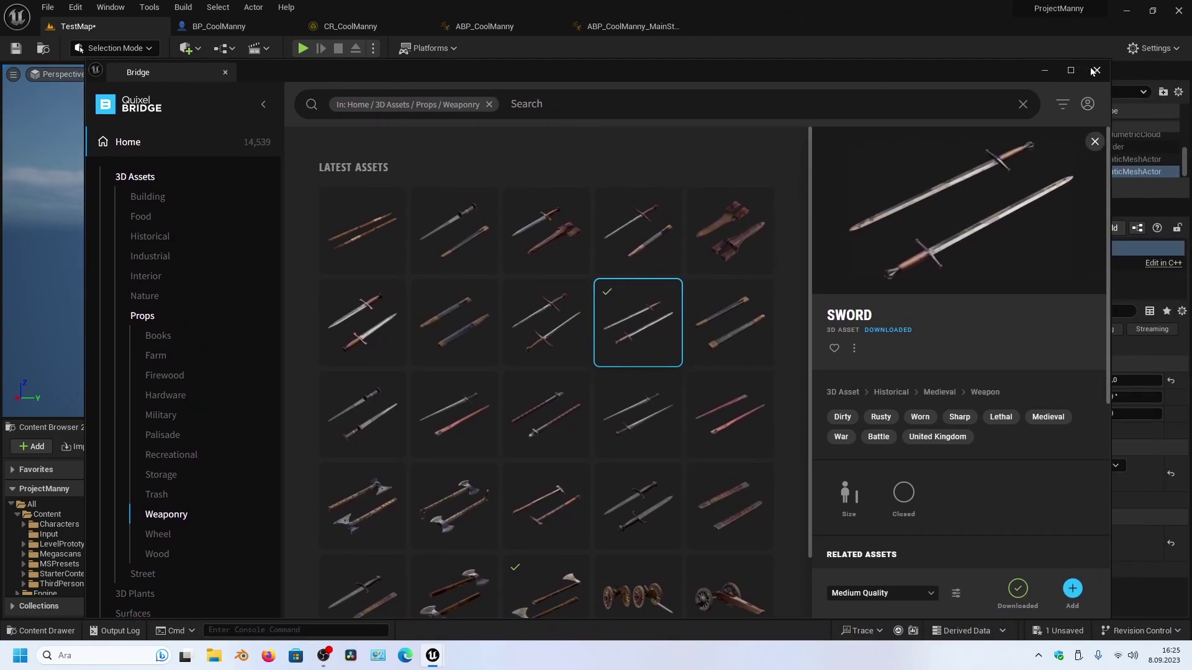
left_click(1096, 69)
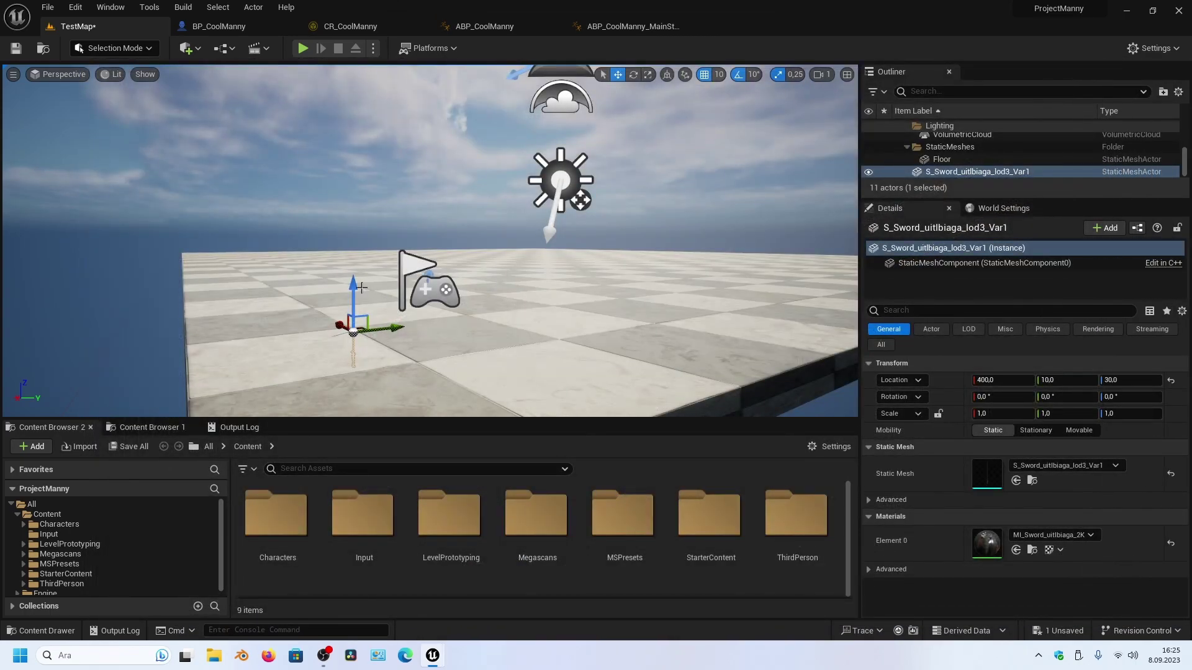
Step: Raise the sword to height 150 and frame it in the viewport
left_click_drag(371, 237, 370, 204)
right_click_drag(371, 205, 397, 204)
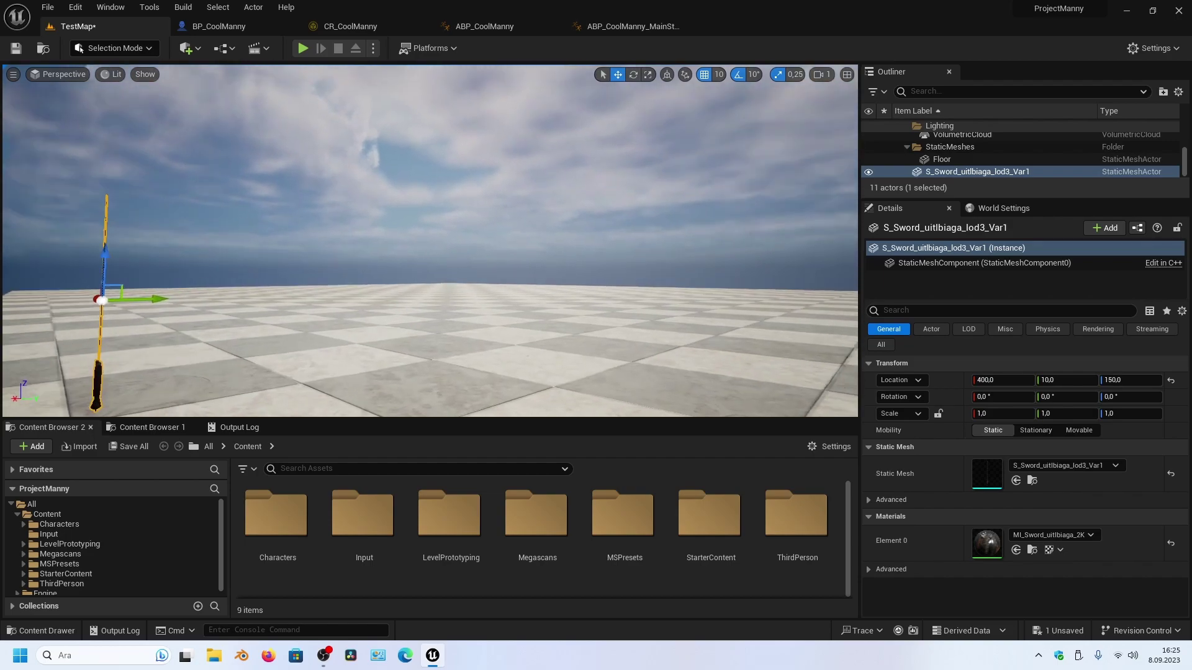
key("f")
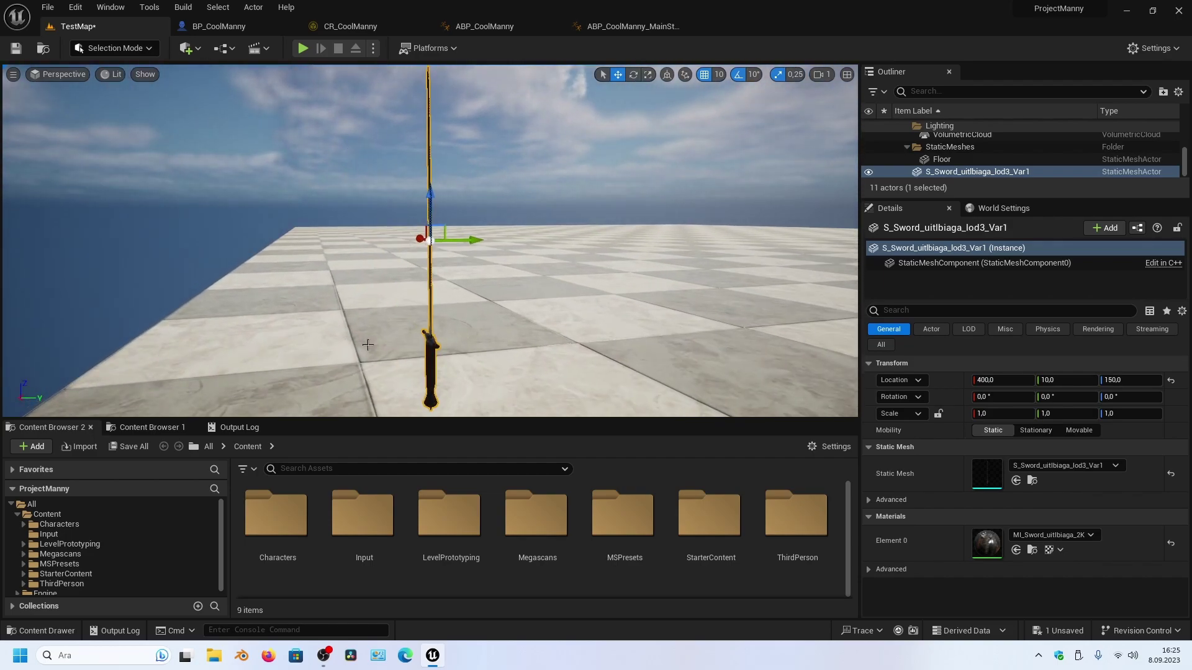
right_click_drag(397, 205, 397, 205)
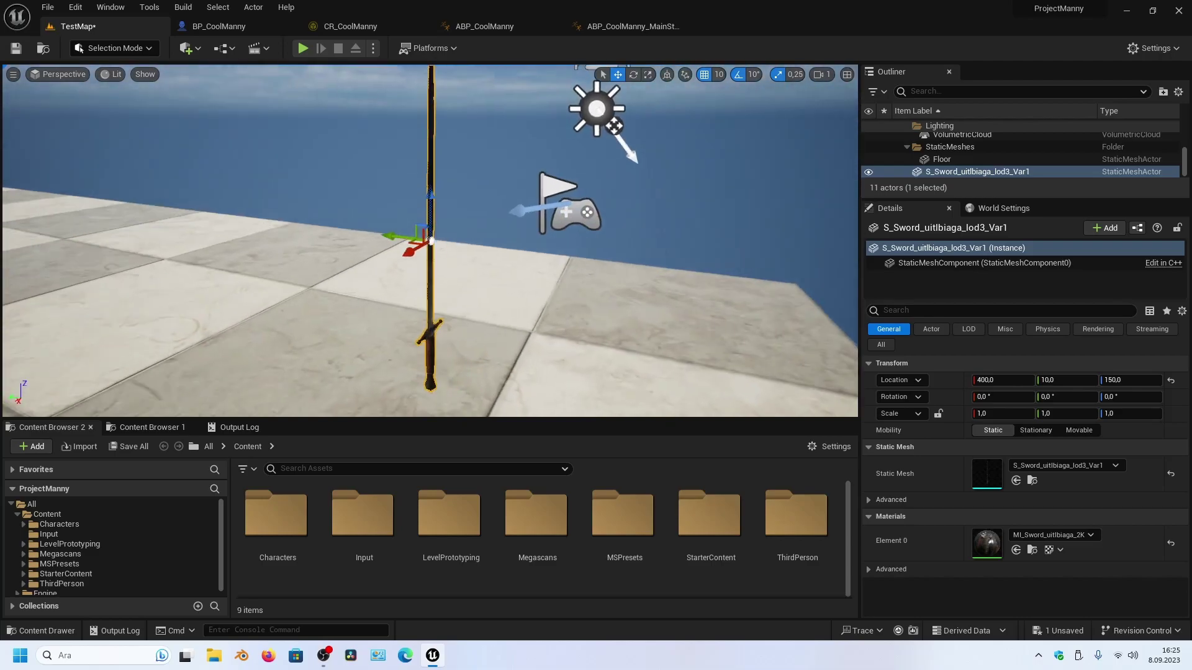
Step: Browse Megascans > 3D_Assets > Sword_uitlbiaga in the Content Browser to inspect the imported assets
left_click(24, 553)
double_click(59, 564)
scroll(59, 562, "down", 1)
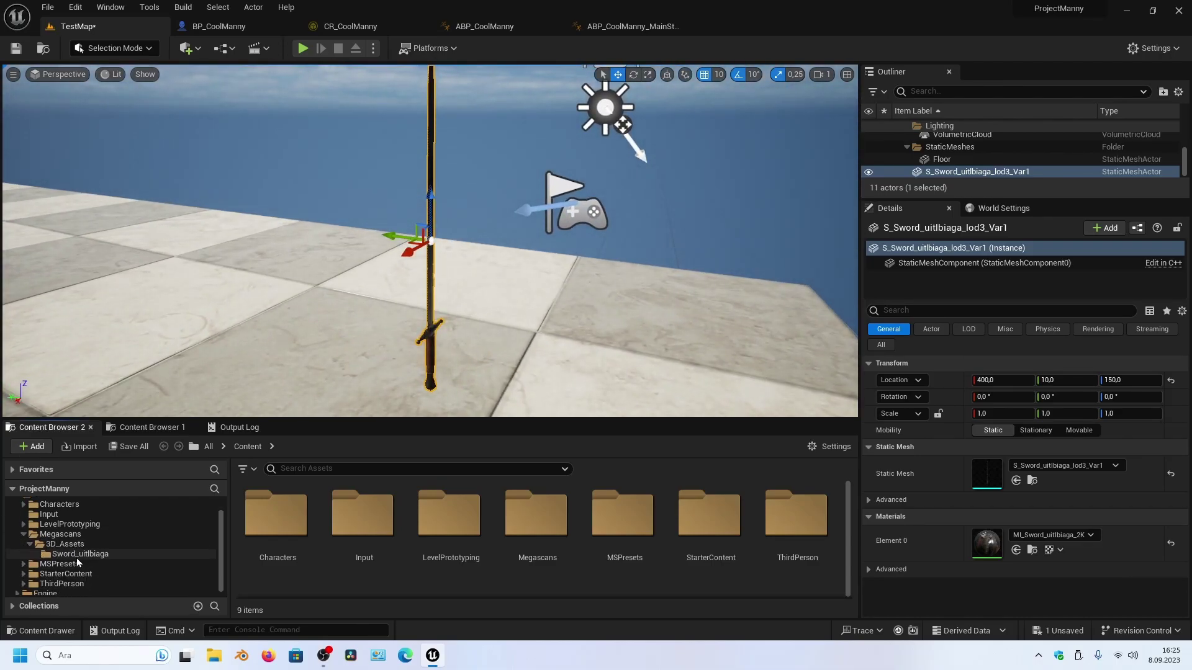
left_click(62, 551)
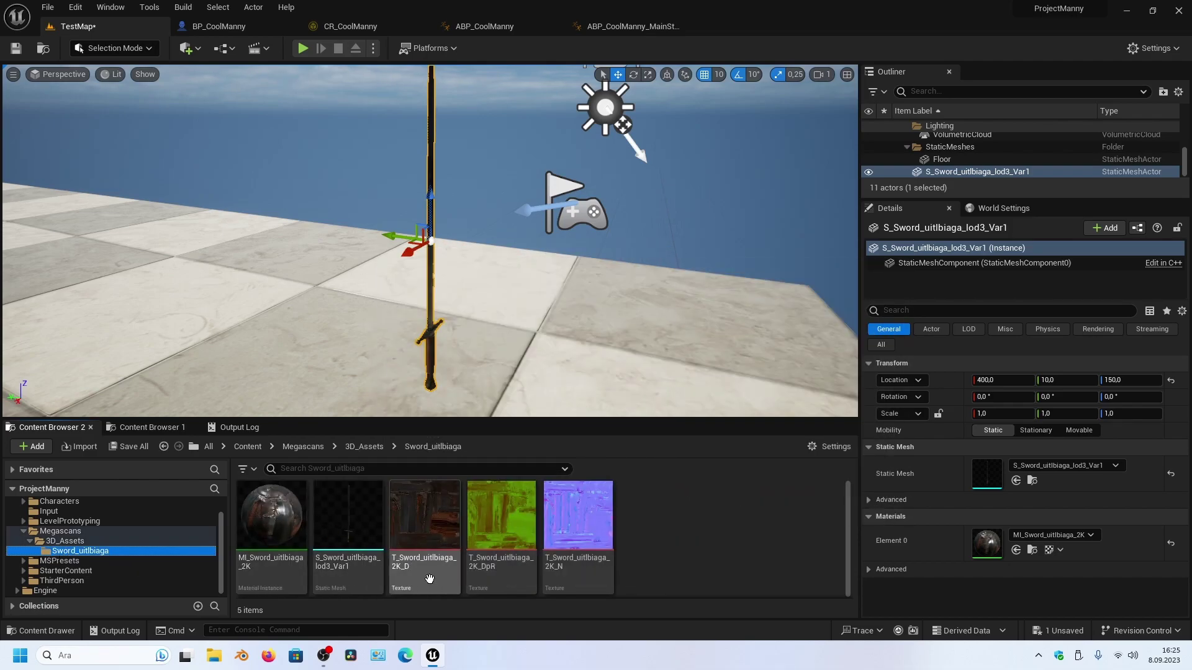
mouse_move(366, 588)
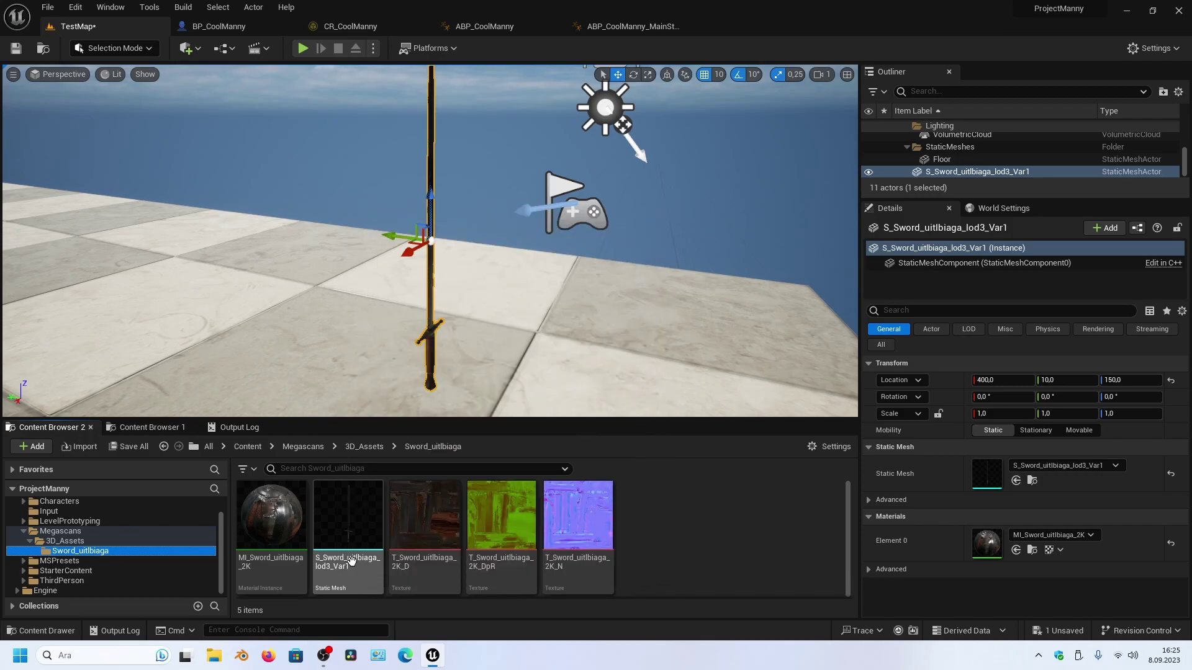
mouse_move(340, 566)
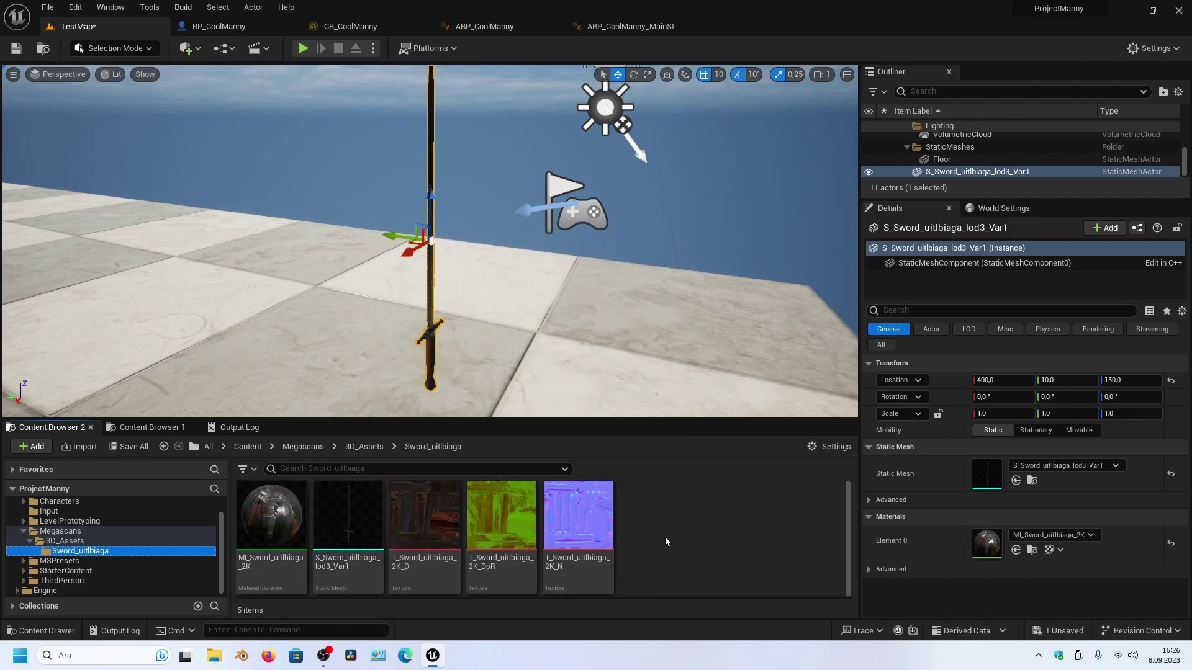
left_click(23, 532)
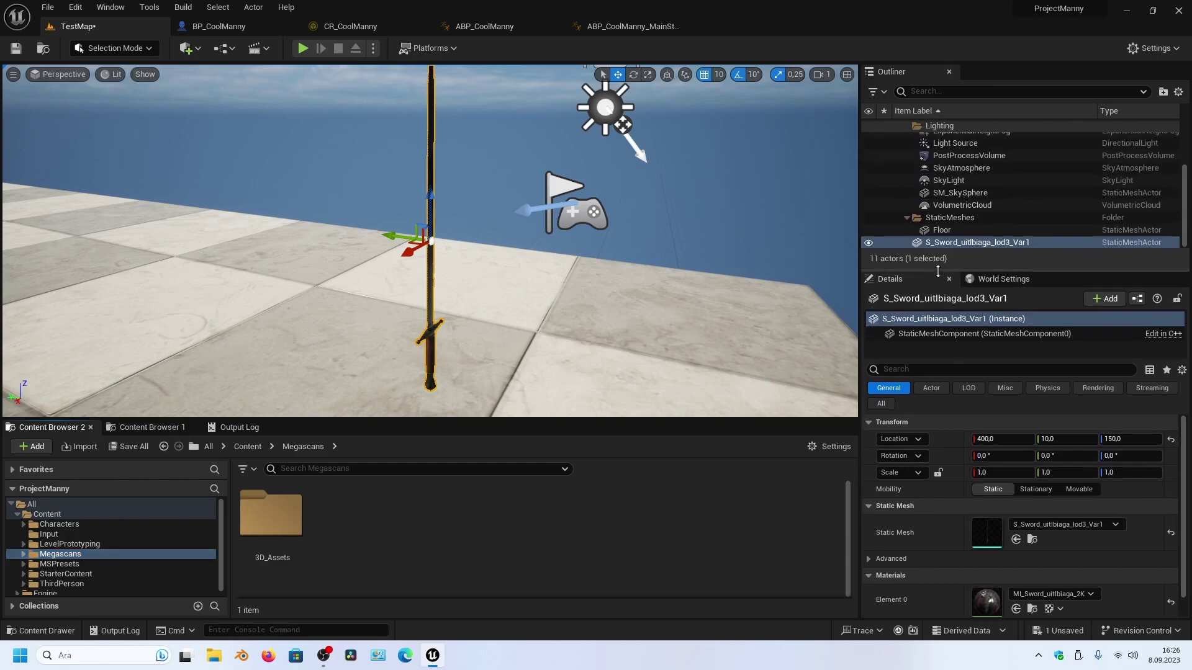
Step: Select the Sword actor in the Outliner and delete it from TestMap
left_click_drag(970, 200, 967, 270)
left_click(952, 231)
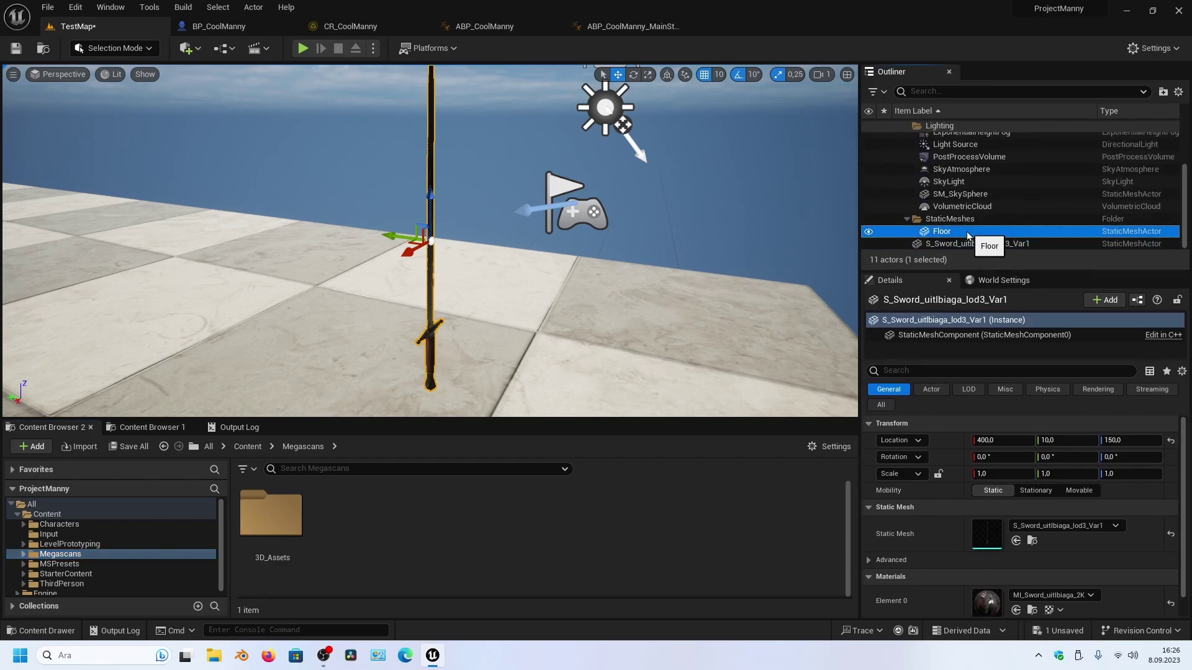
left_click(960, 245)
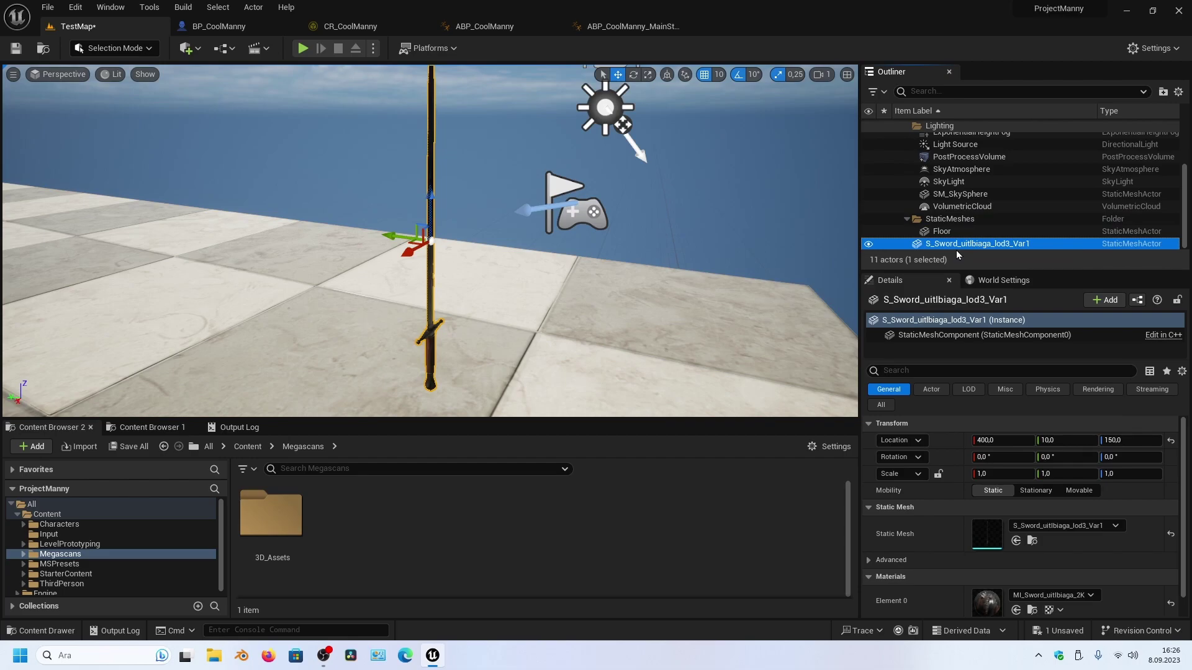
key("Delete")
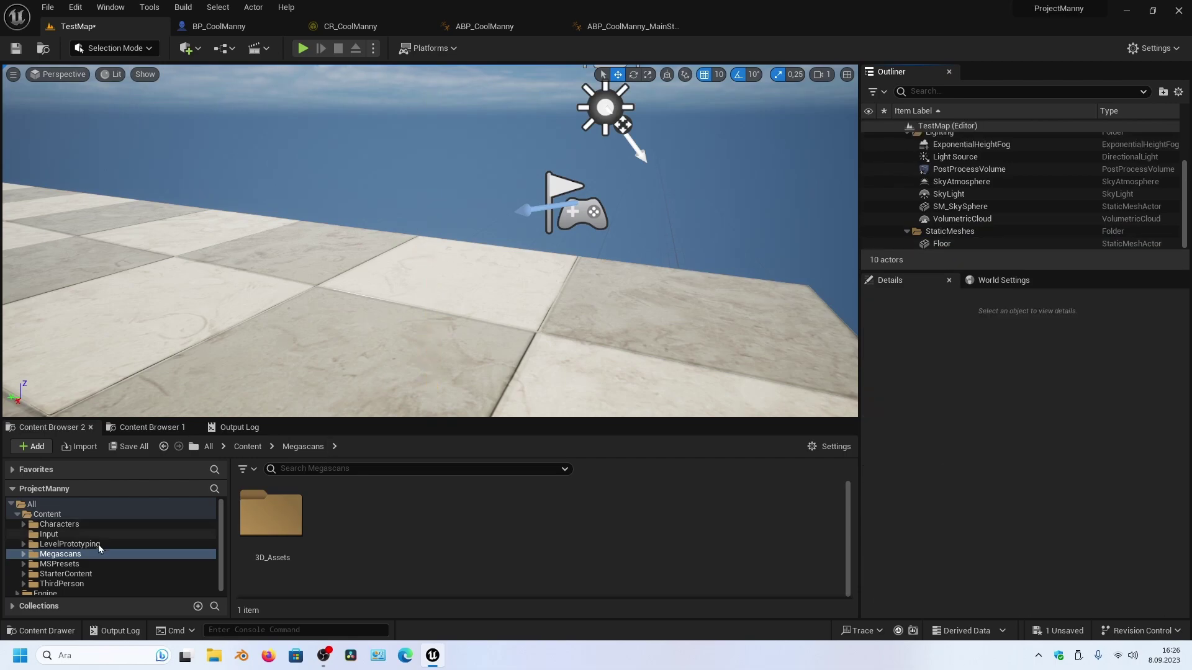
Step: Create a new folder named Items inside Content
left_click(56, 515)
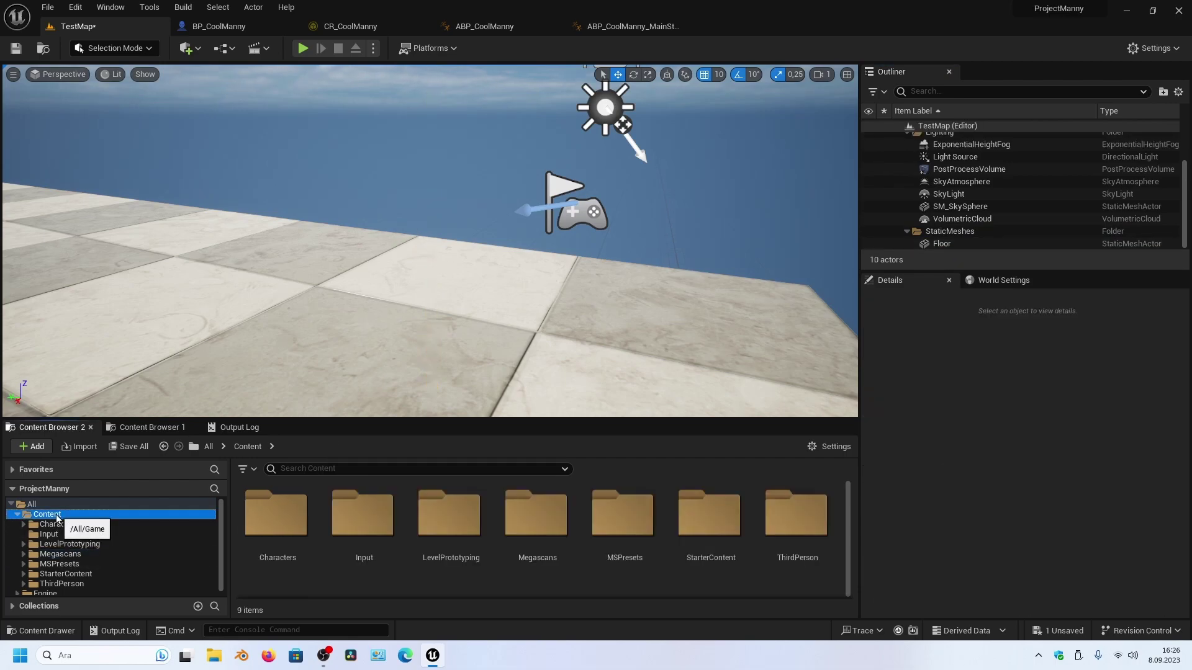
right_click(55, 517)
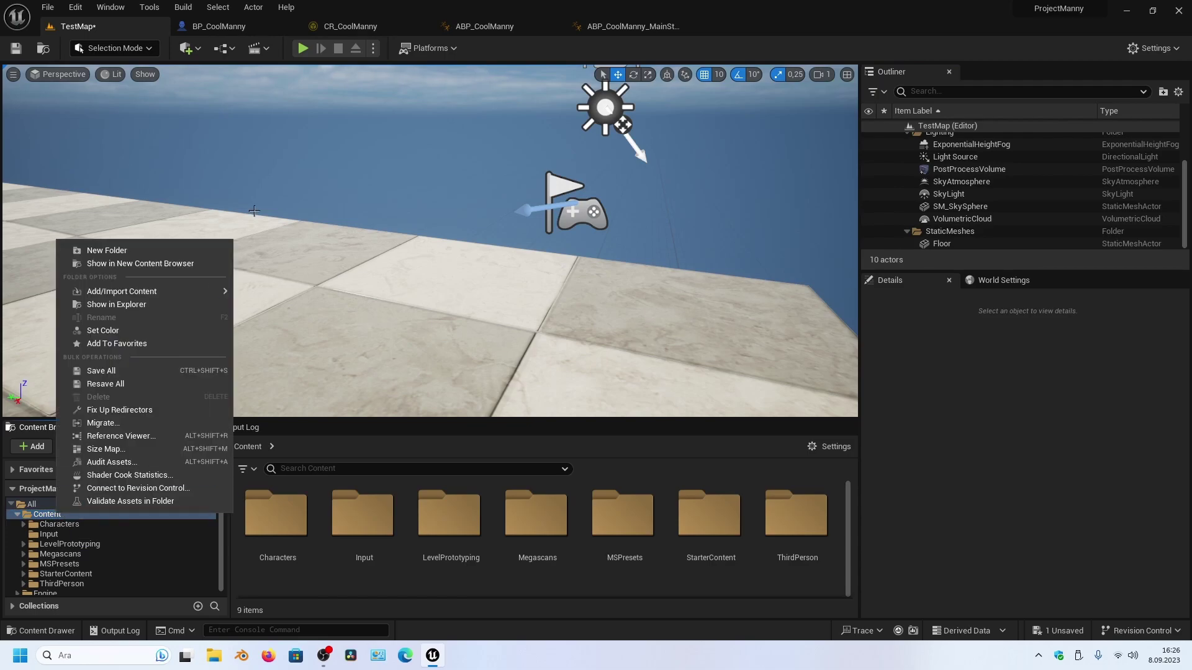
left_click(158, 254)
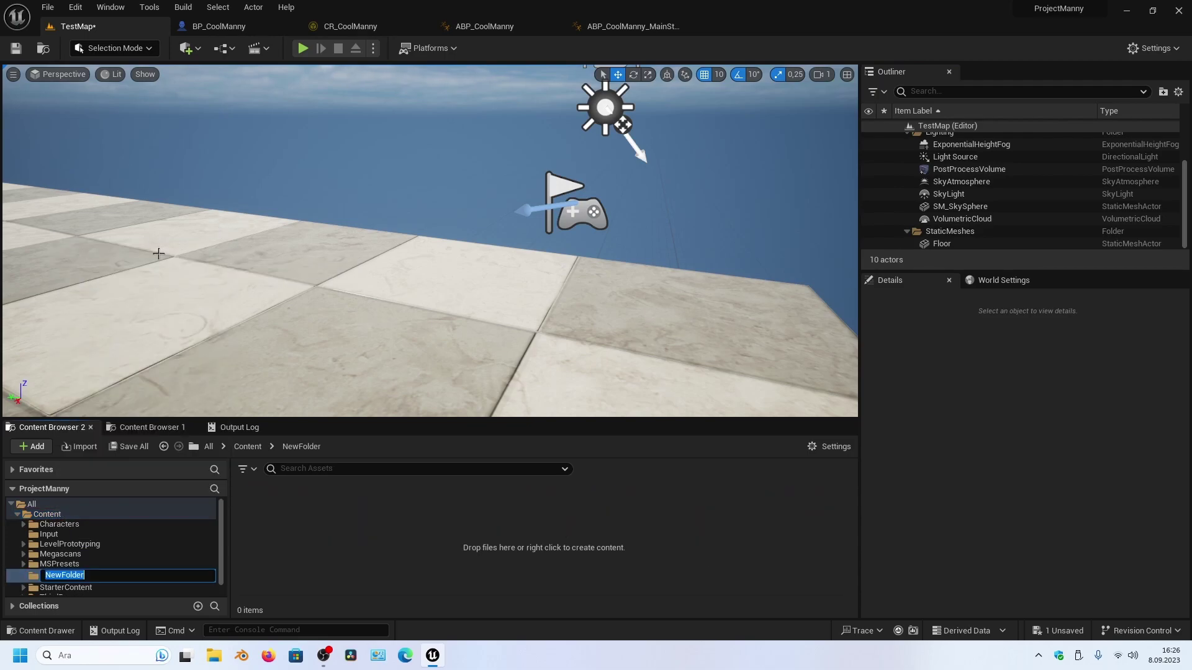
key("BackSpace")
type("Items")
key("Return")
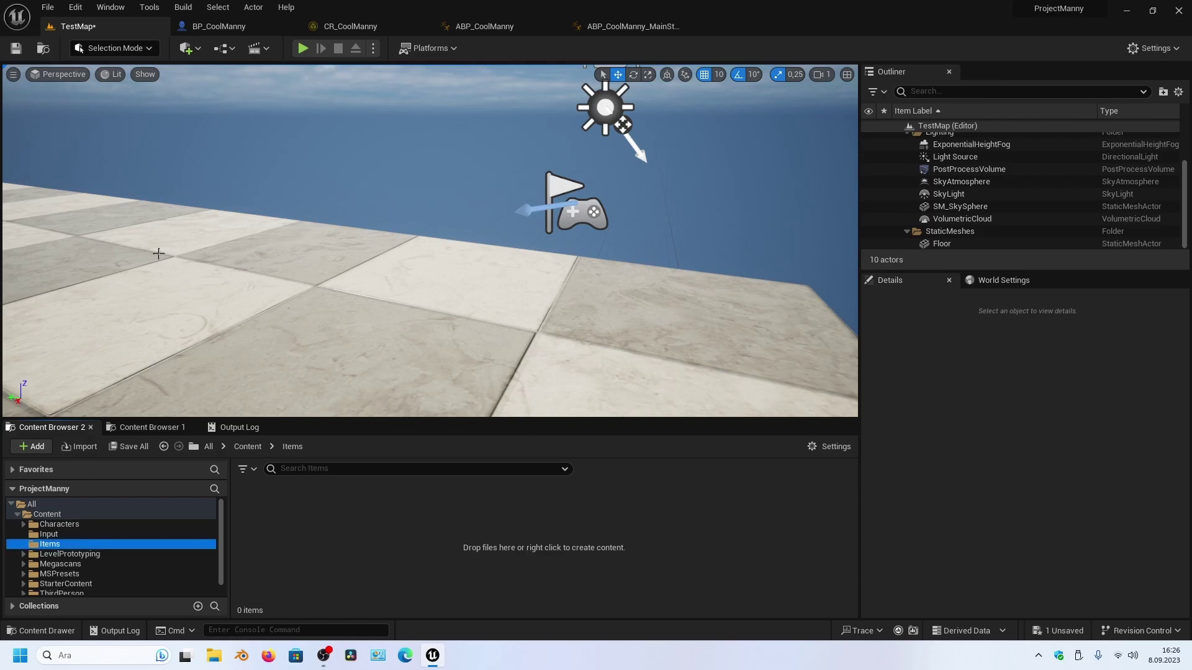
Step: Create an Actor-based Blueprint Class named BP_Weapon in the Items folder
right_click(330, 533)
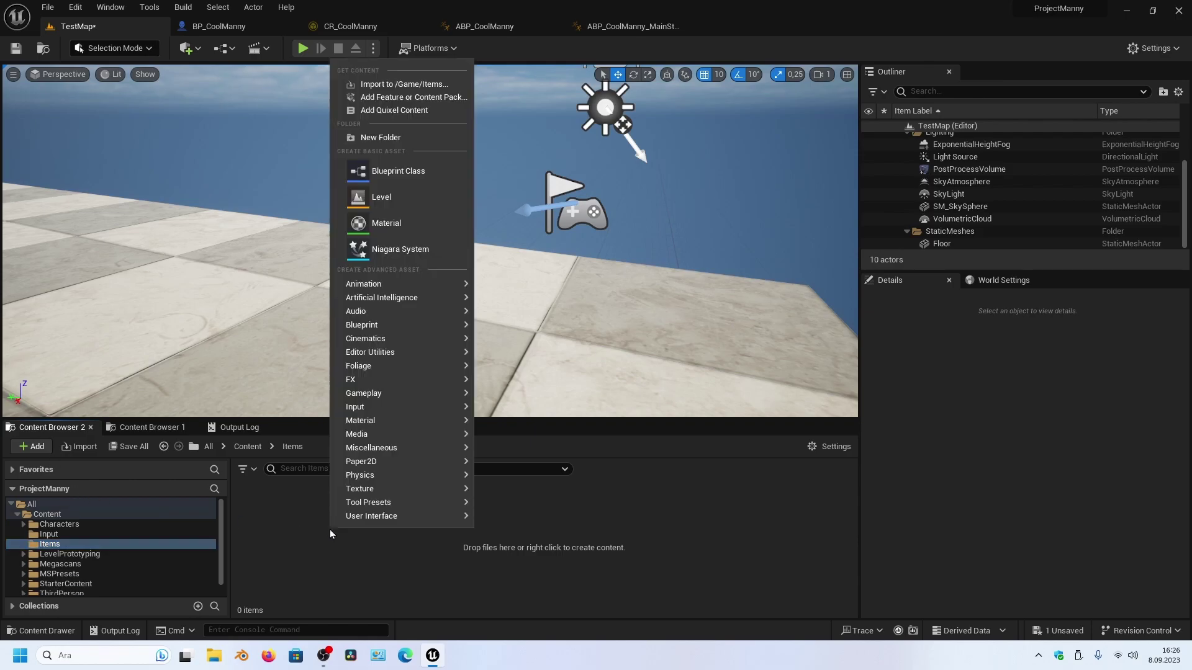
mouse_move(437, 290)
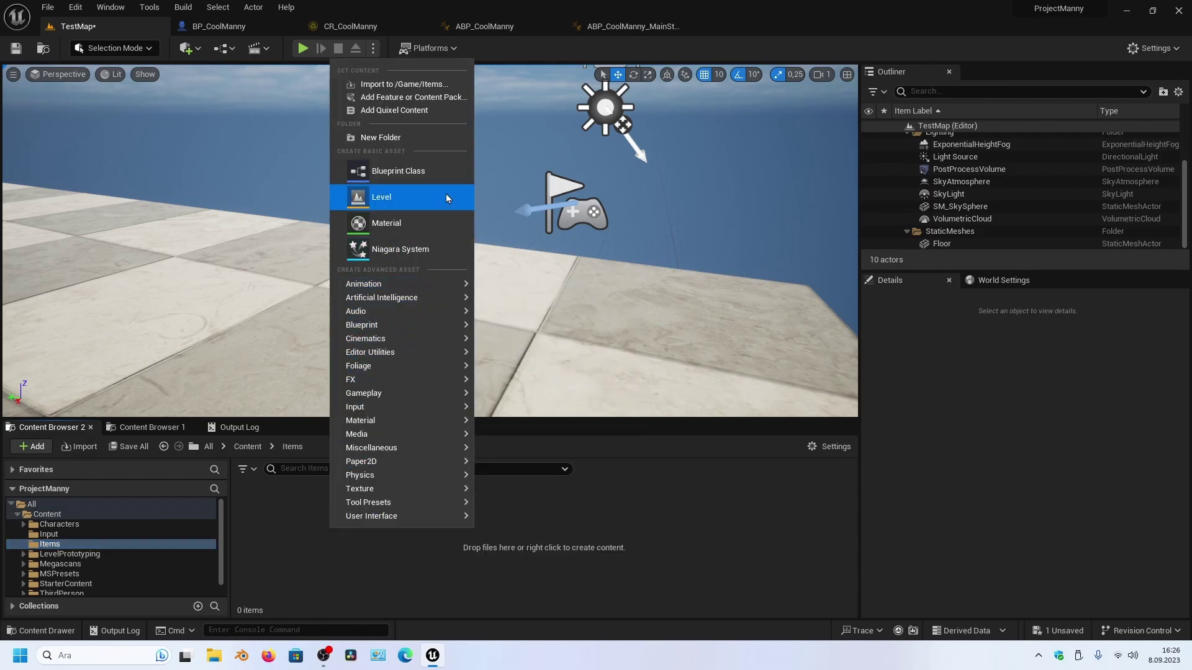
left_click(431, 170)
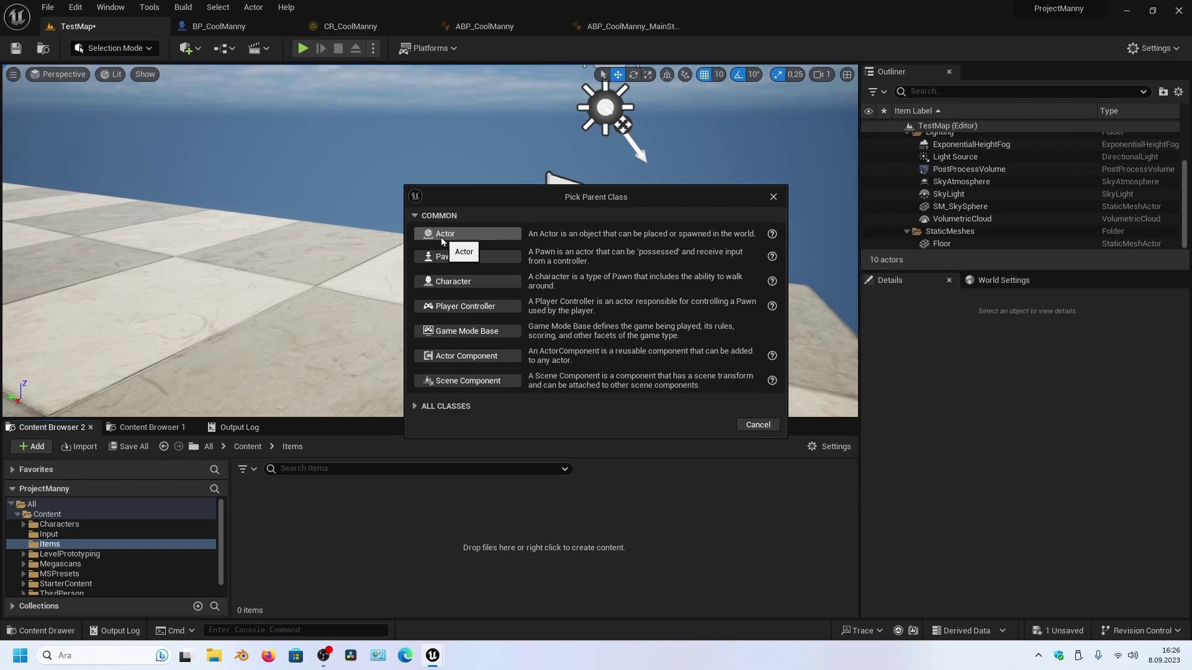
left_click(417, 407)
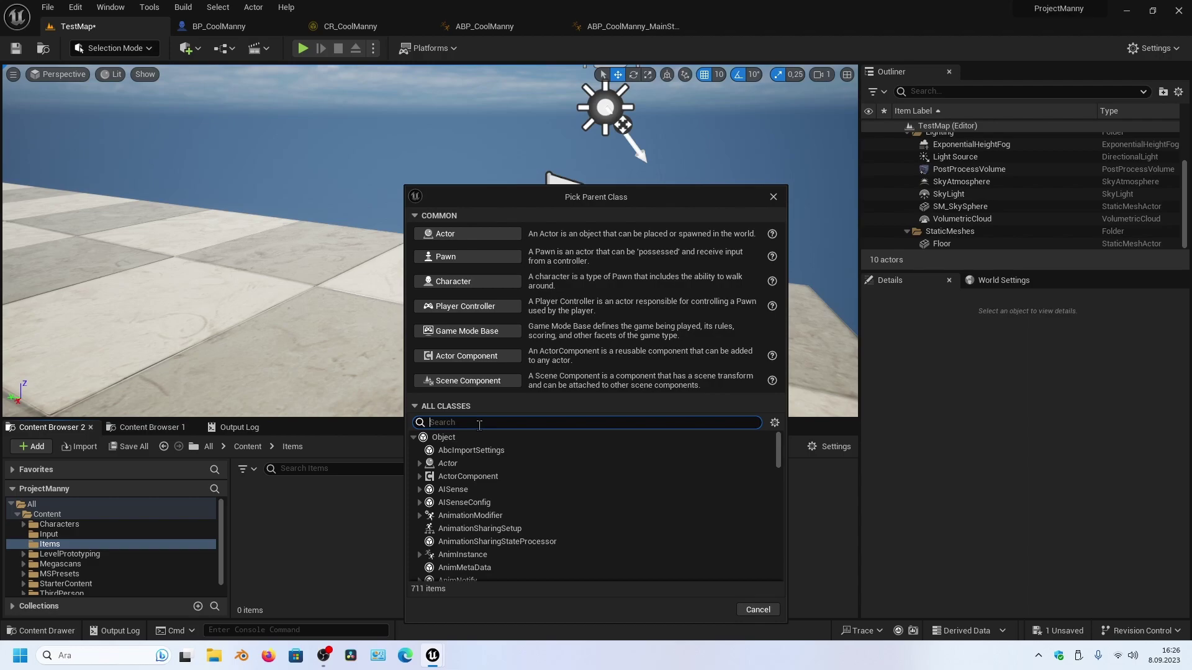
left_click(448, 234)
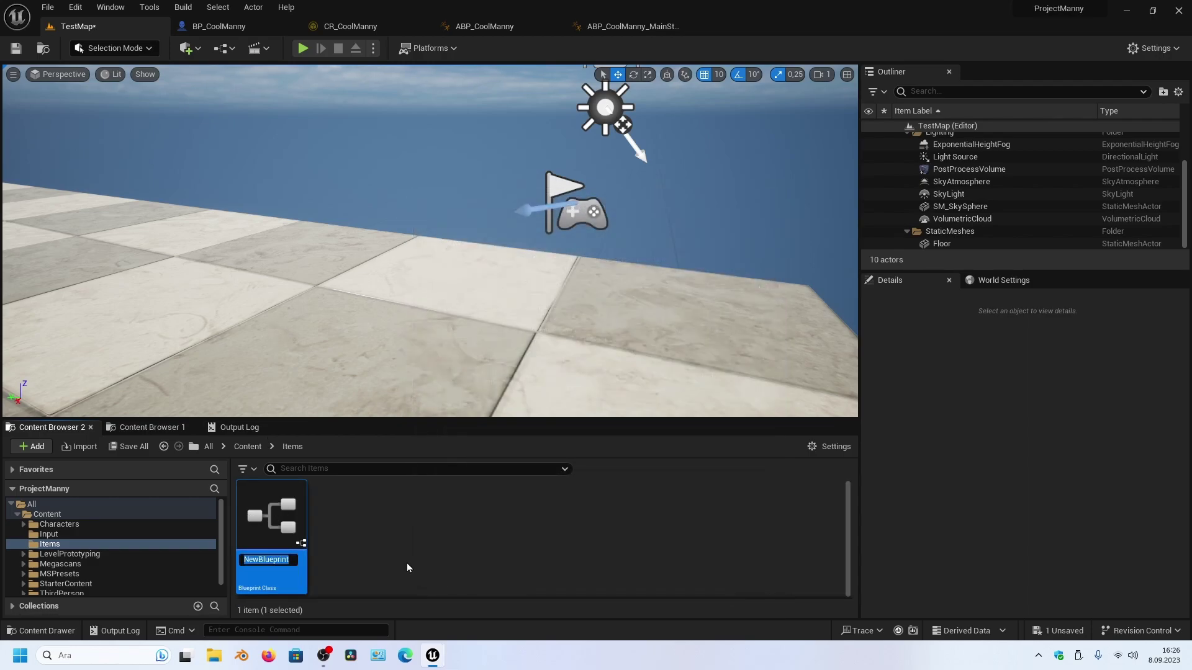
type("BP_")
type("Weapon")
key("Return")
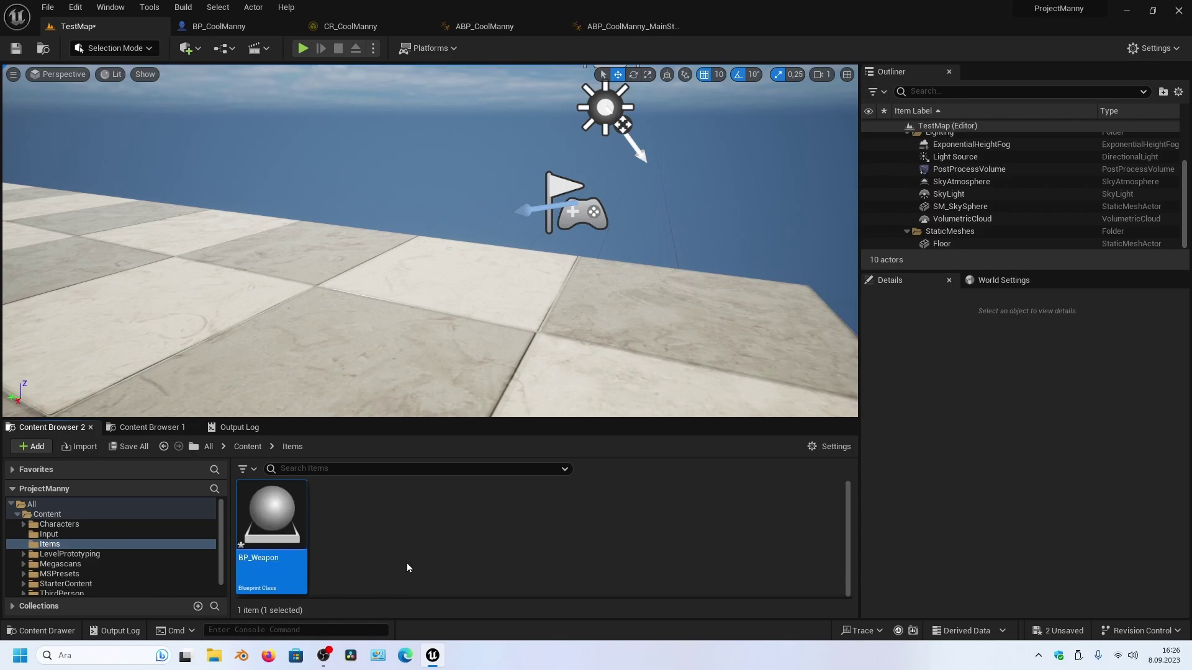
Step: Open BP_Weapon and review its DefaultSceneRoot and class defaults
double_click(277, 524)
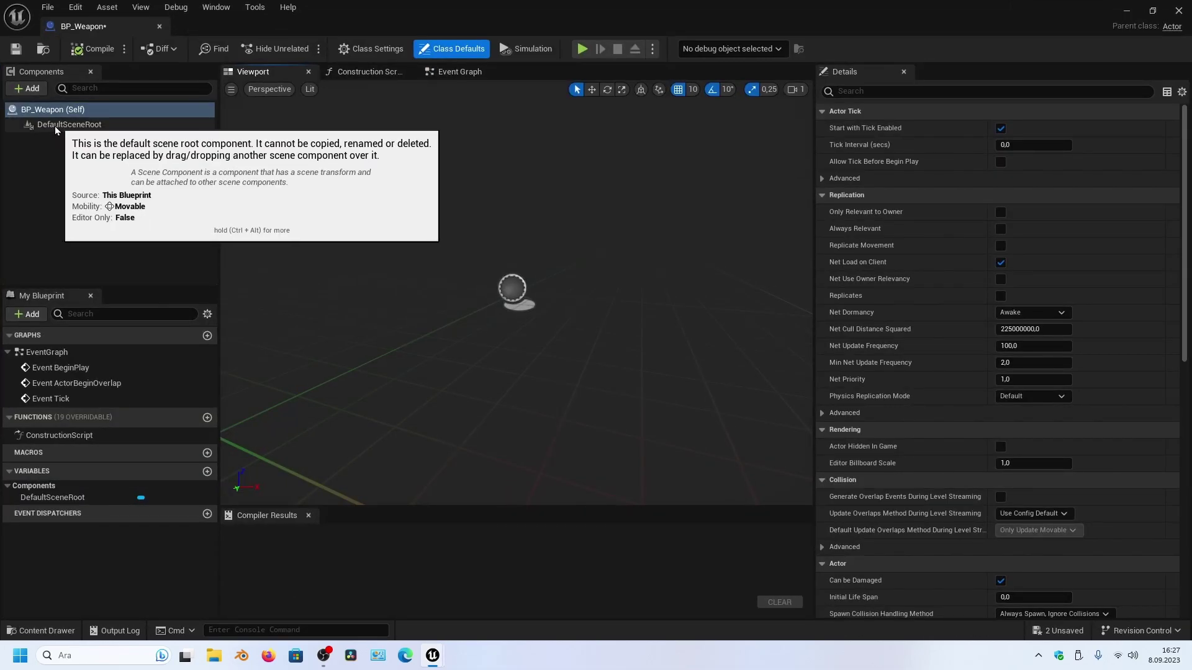
left_click(71, 126)
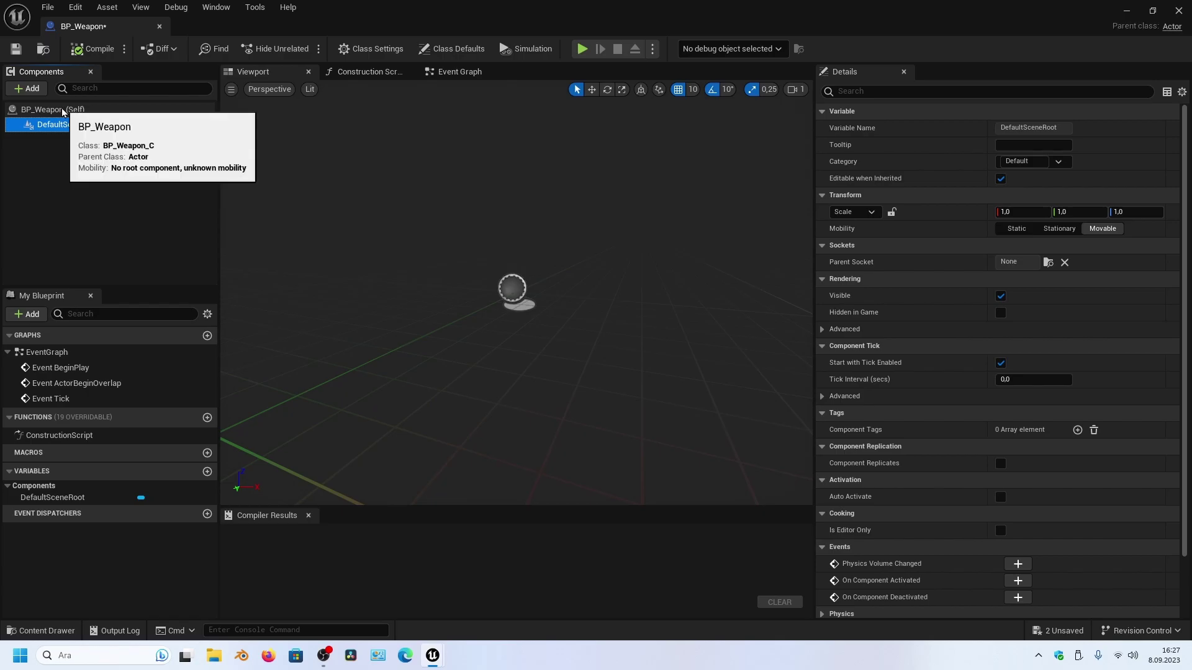
left_click(34, 109)
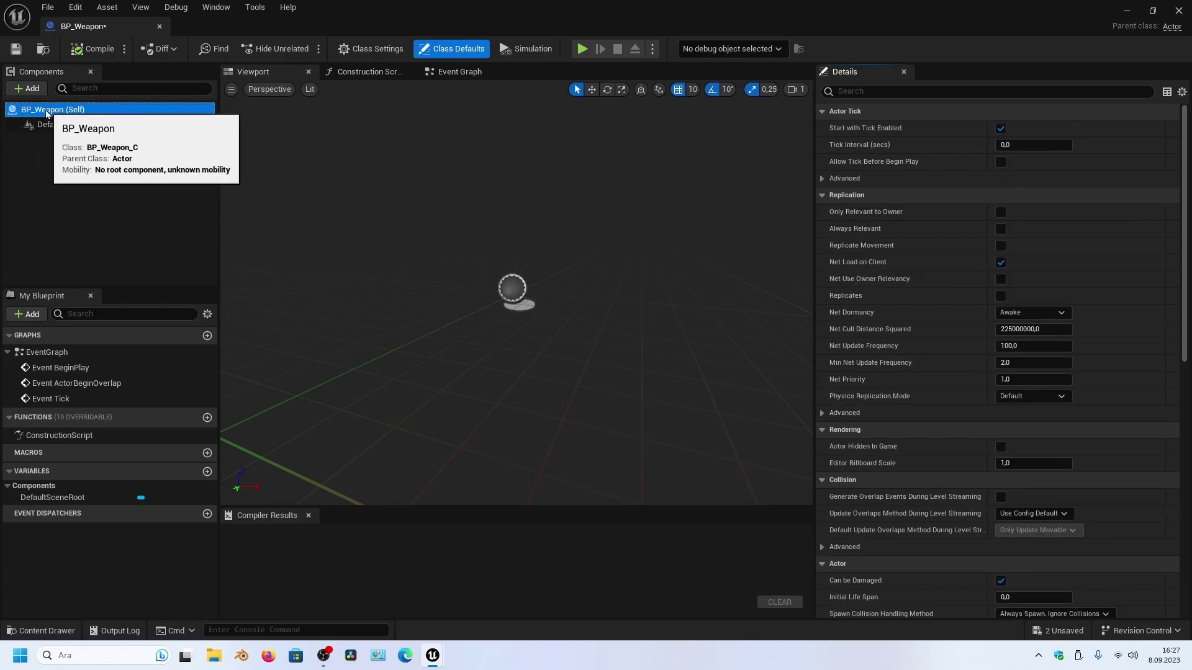
Step: Add a Static Mesh component to BP_Weapon and name it ItemMesh
left_click(27, 88)
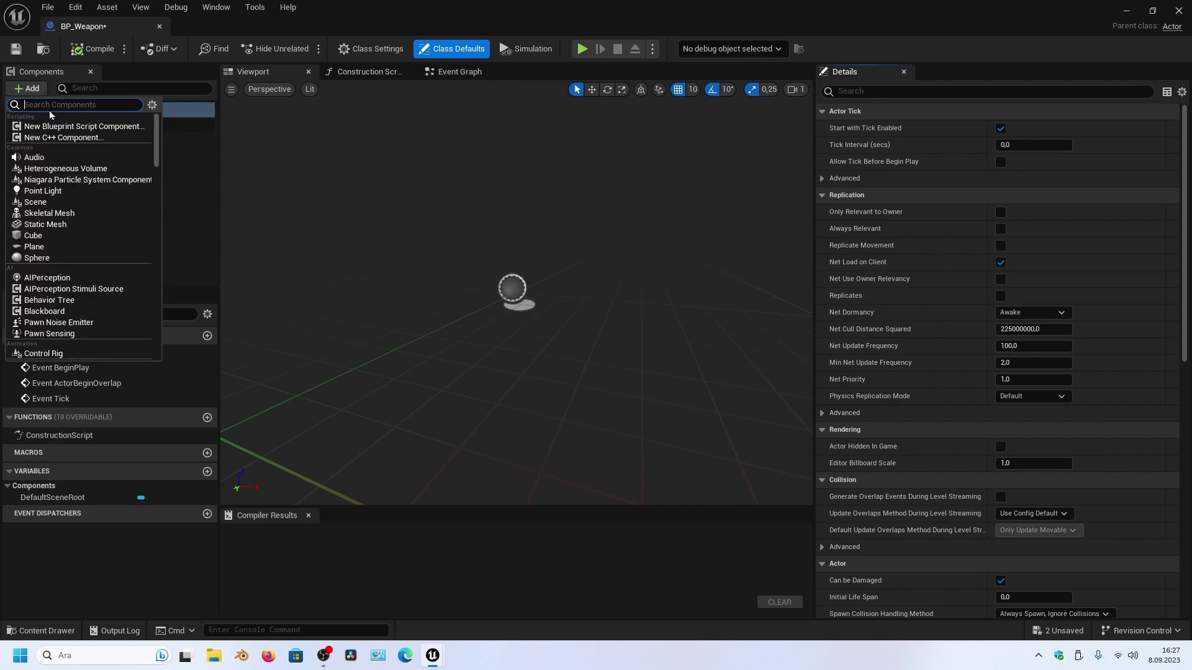
type("stat")
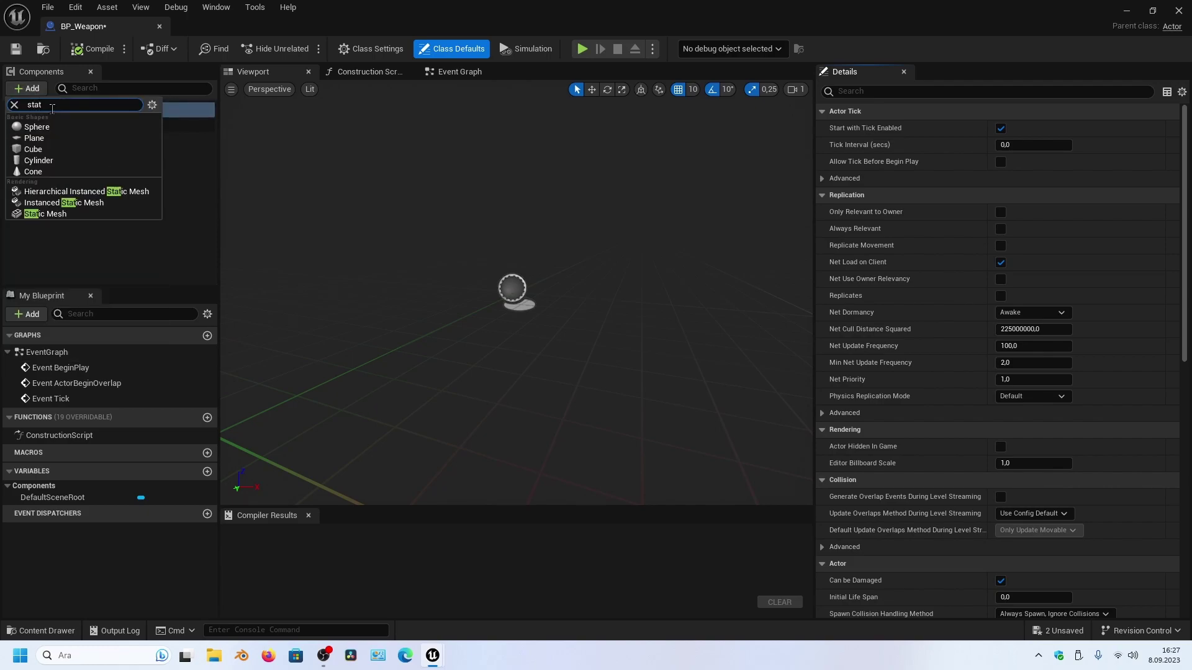
type("ic me")
type("sh")
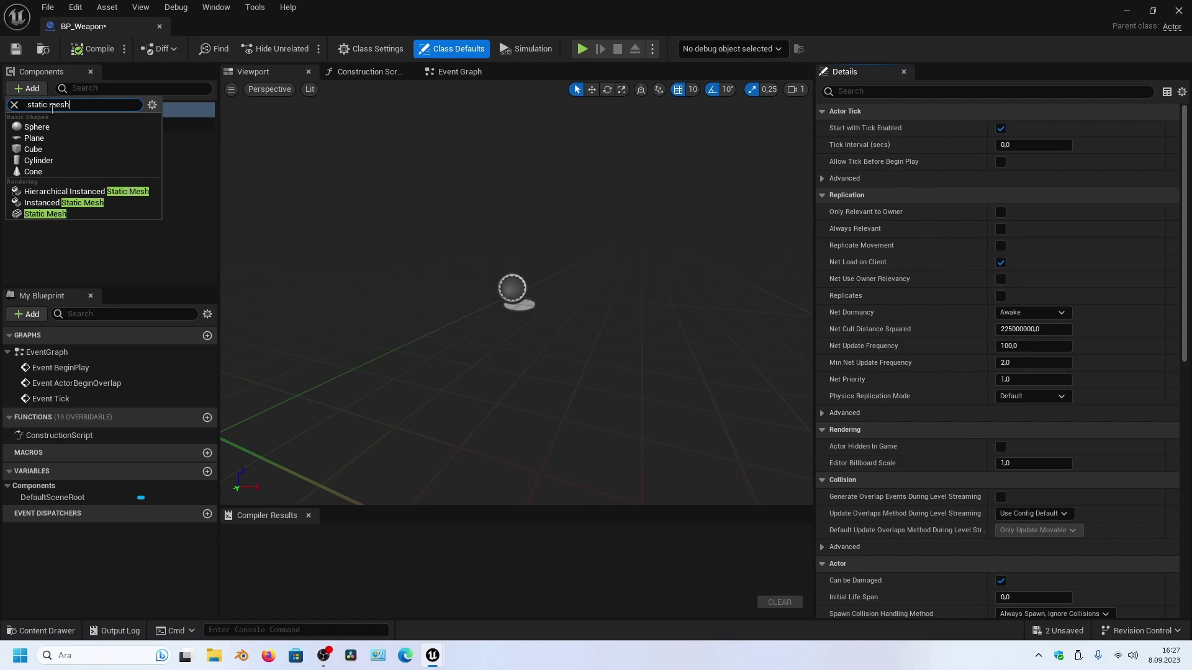
left_click(44, 214)
type("ItemMes")
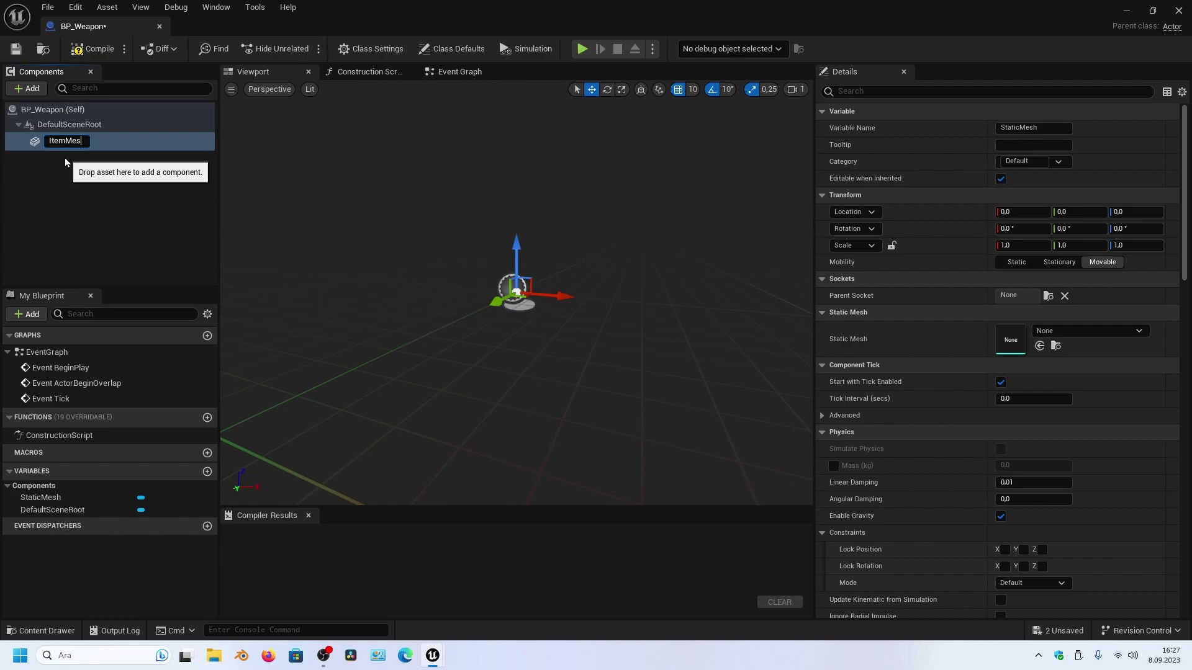
type("h")
key("Return")
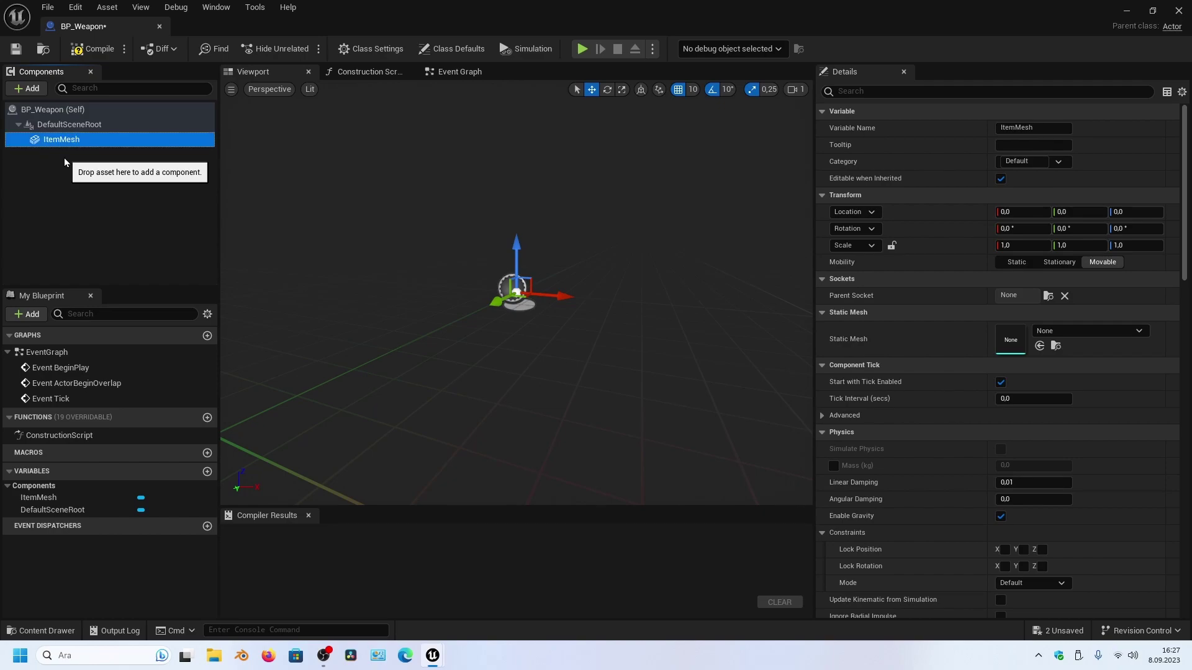
scroll(566, 293, "up", 5)
scroll(565, 289, "down", 5)
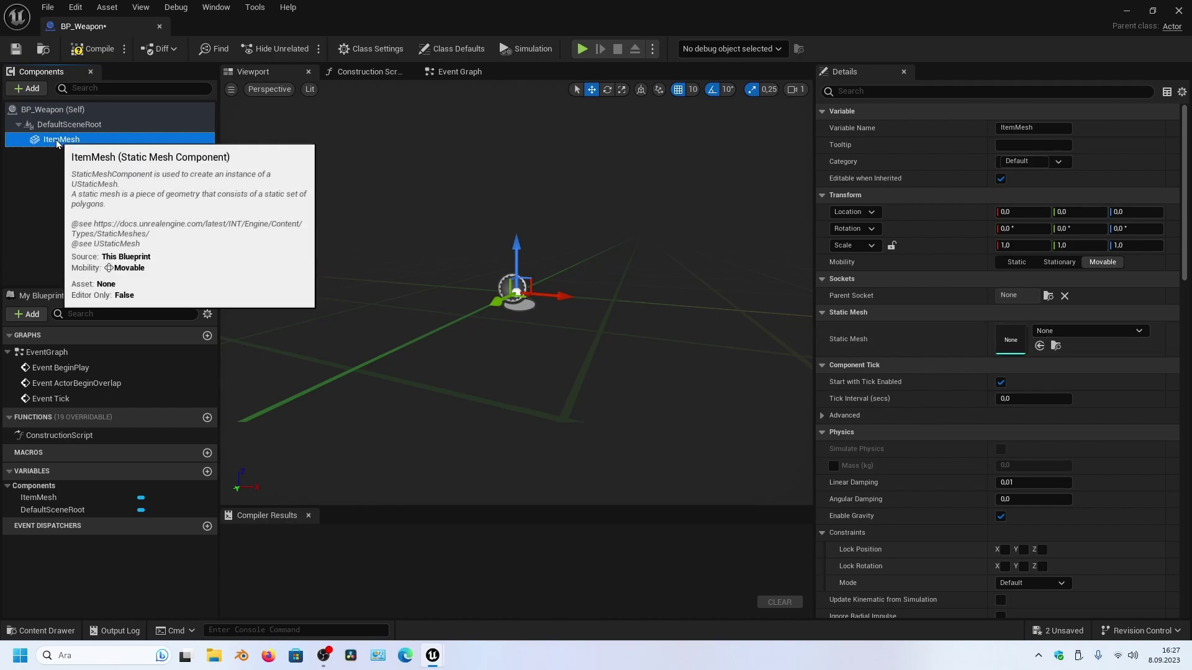
Step: Make ItemMesh the root component and assign it the S_Sword_uitlbiaga_lod3_Var1 mesh
left_click_drag(57, 142, 69, 129)
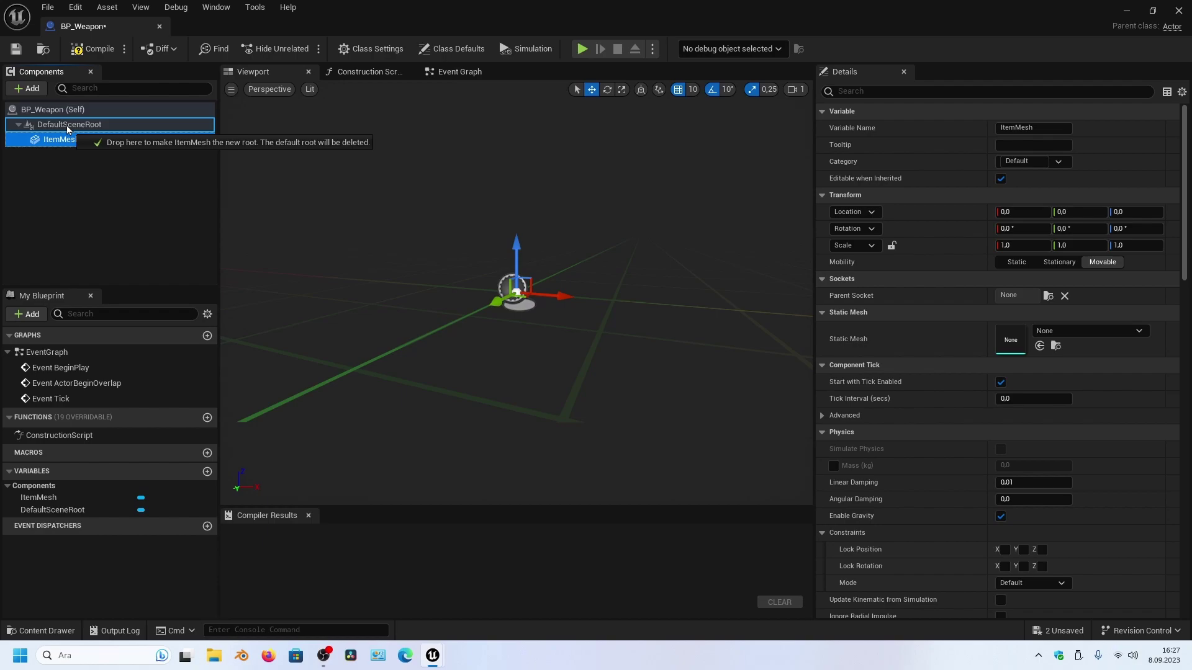
left_click_drag(69, 129, 67, 126)
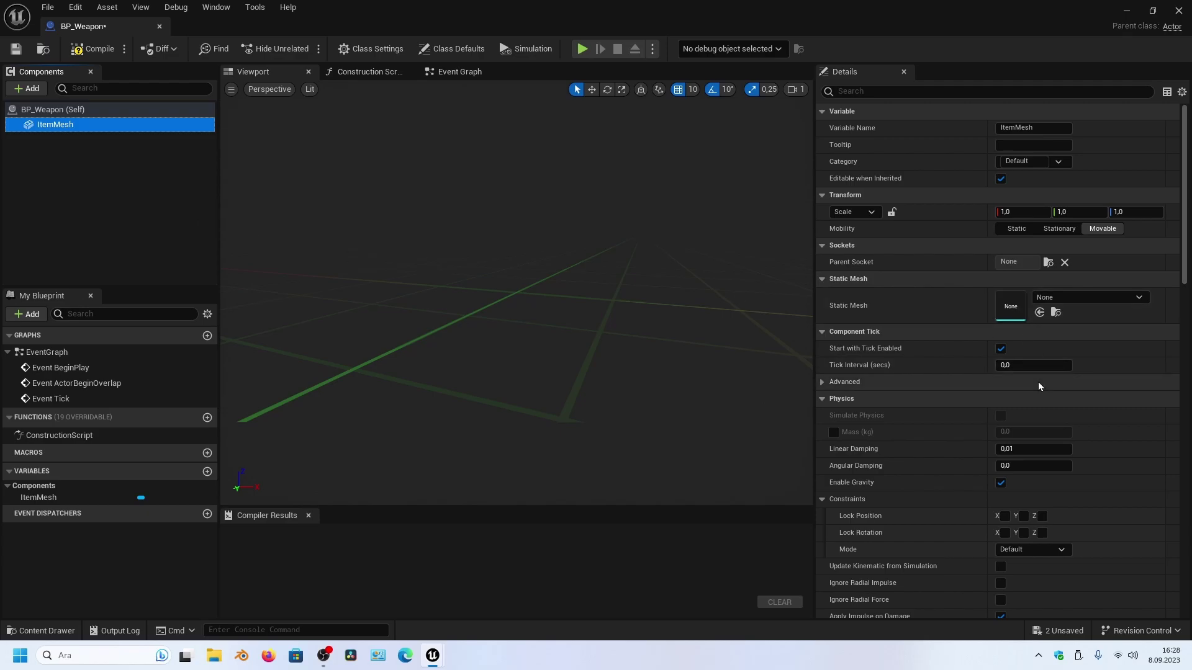
left_click(1067, 299)
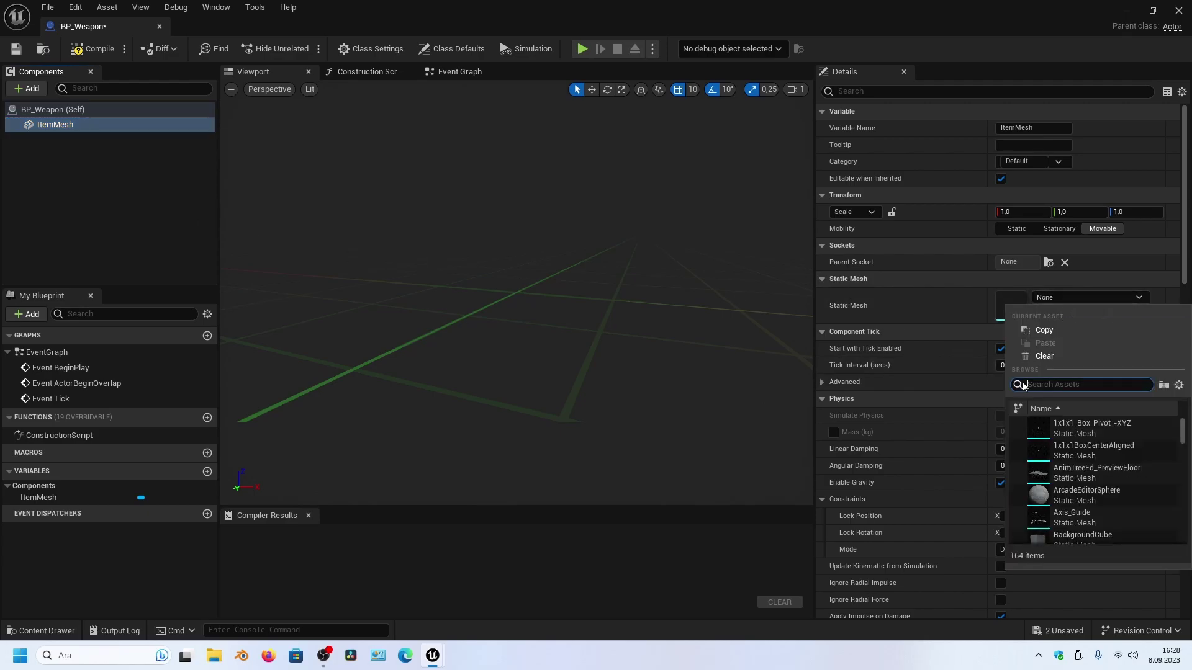
type("sword")
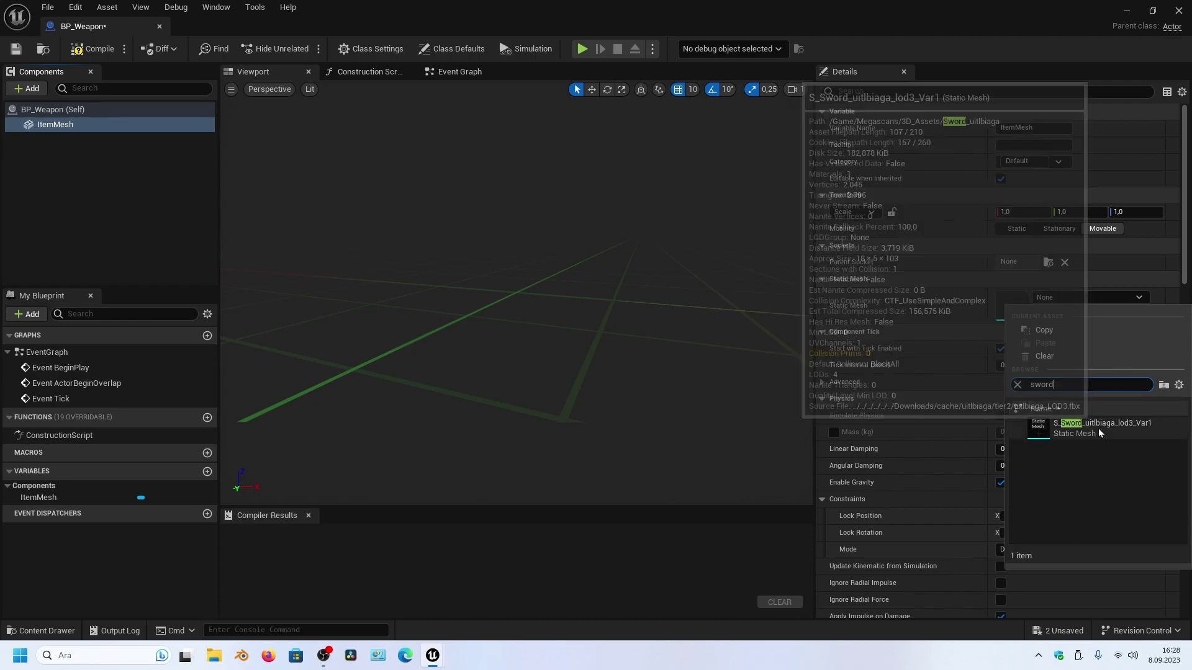
left_click(1099, 427)
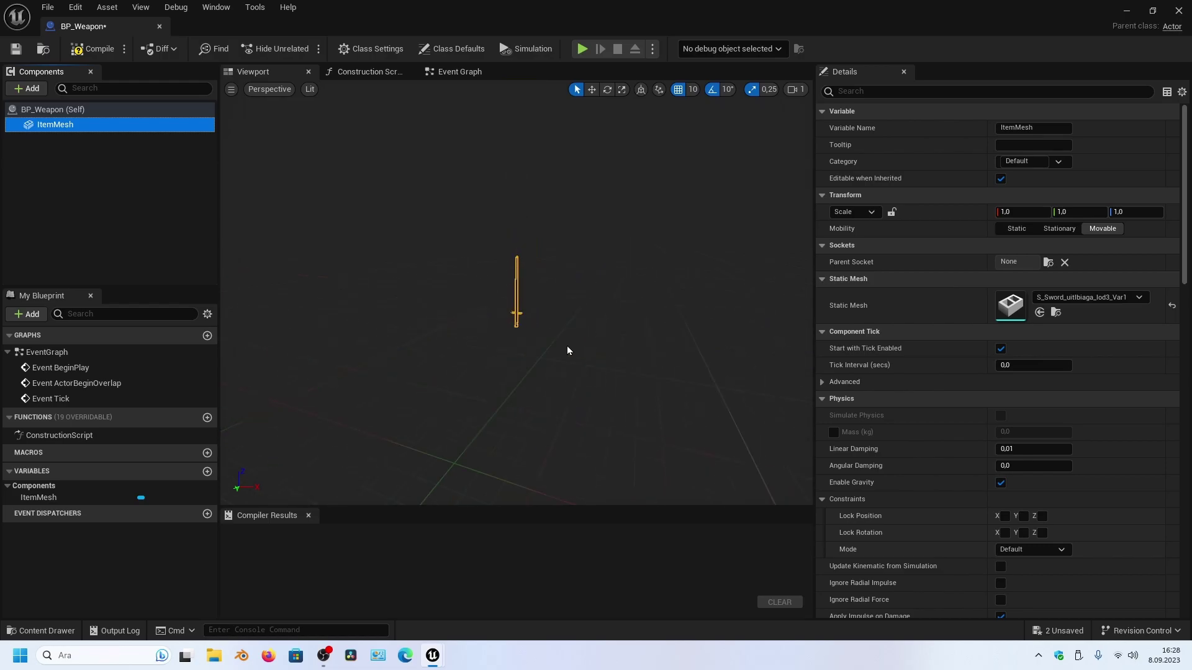
key("f")
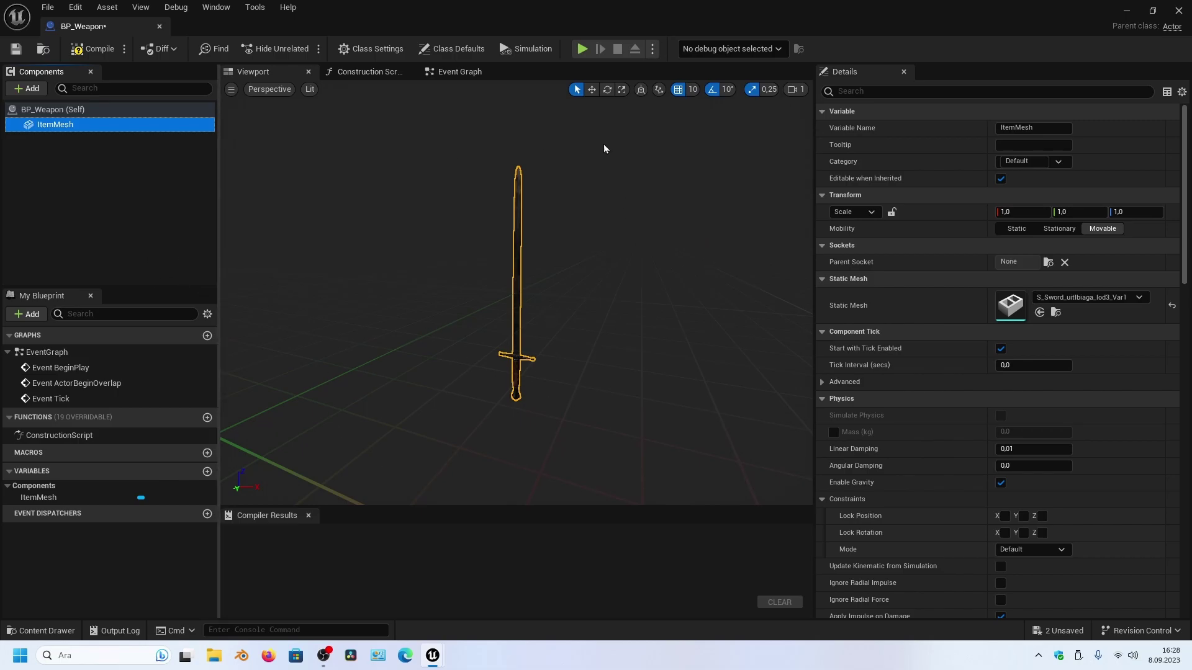
Step: Add a Sphere Collision component named Sphere and enlarge its radius to about 68
left_click(53, 109)
left_click(30, 91)
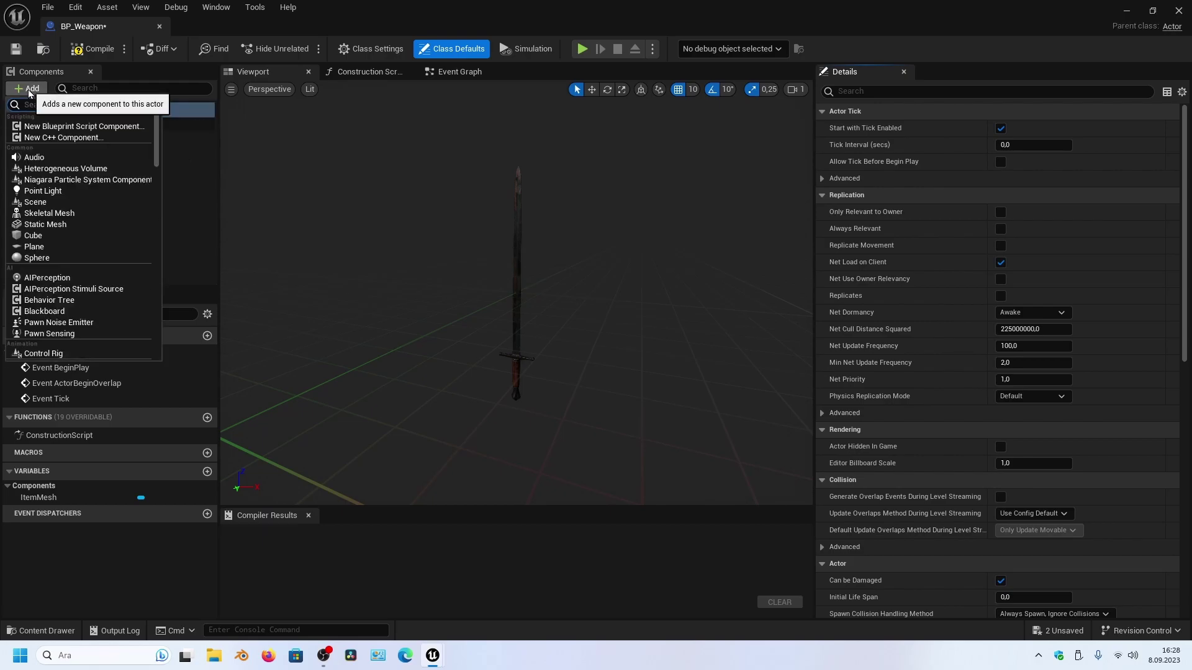
type("sphere")
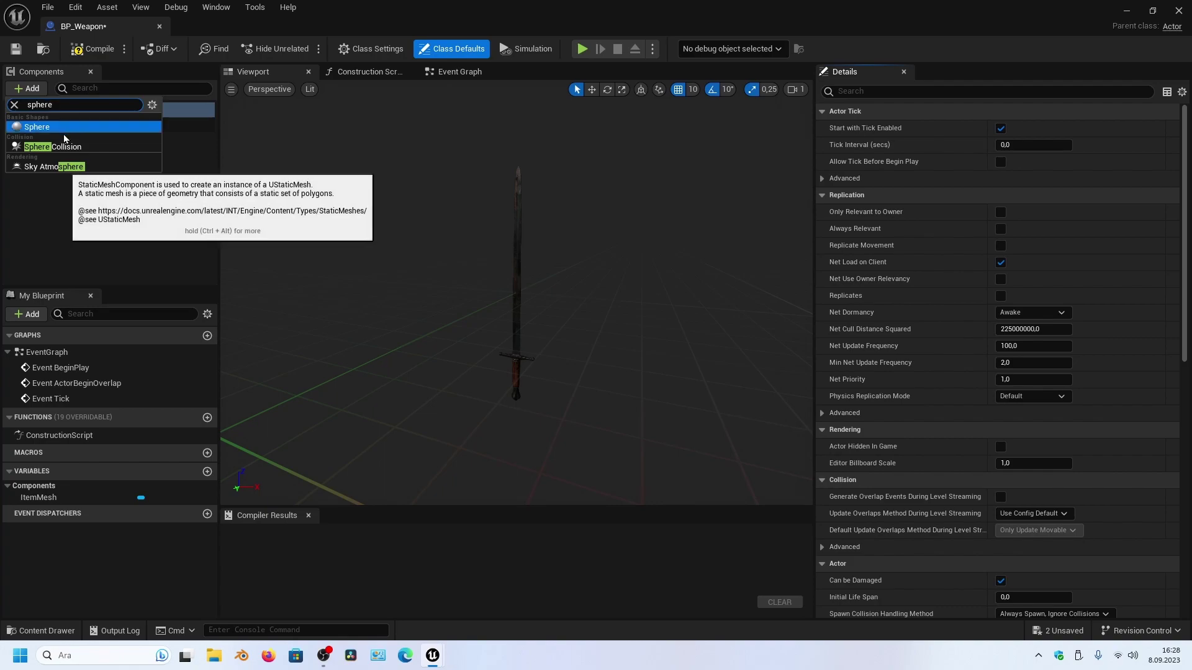
left_click(53, 147)
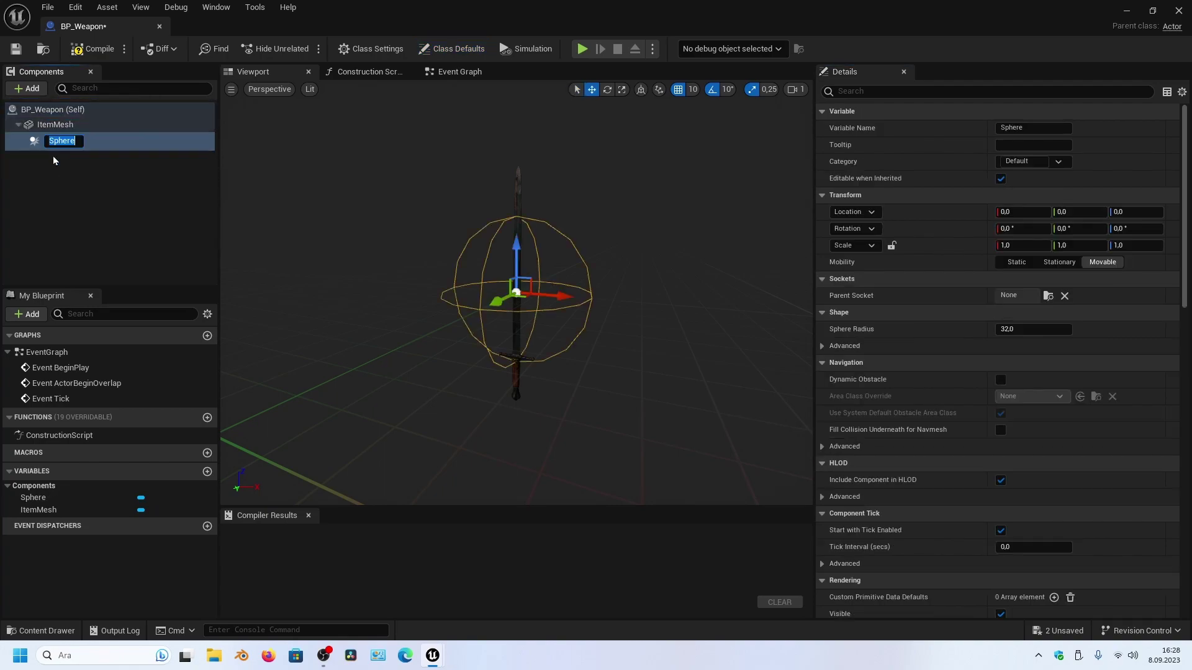
left_click(64, 149)
left_click(64, 143)
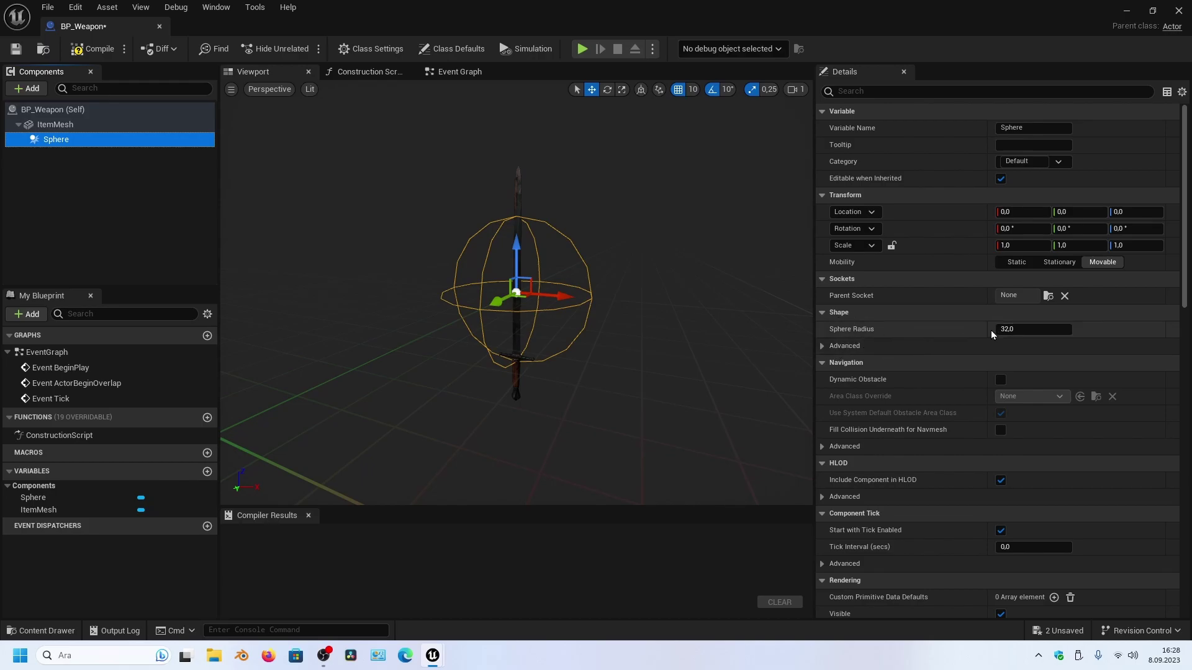
mouse_move(1005, 329)
left_mouse_down()
mouse_move(1049, 329)
mouse_move(1002, 329)
left_mouse_up()
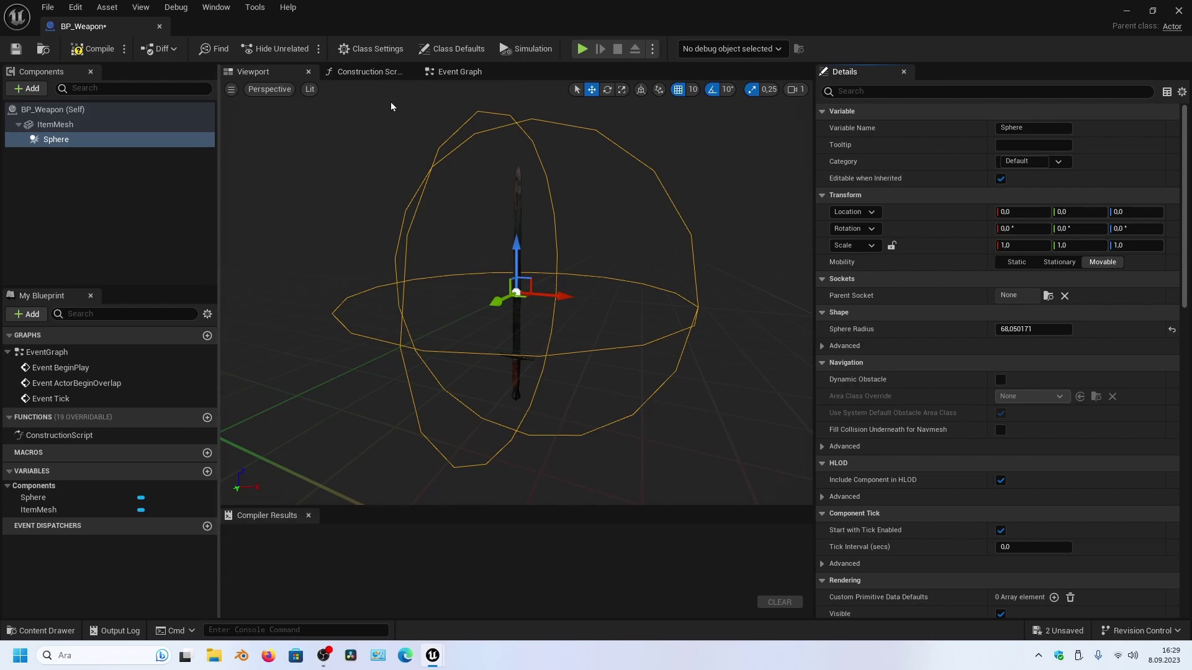
Step: Show the Event Graph with BeginPlay, ActorBeginOverlap and Tick nodes, then select Sphere
left_click(463, 73)
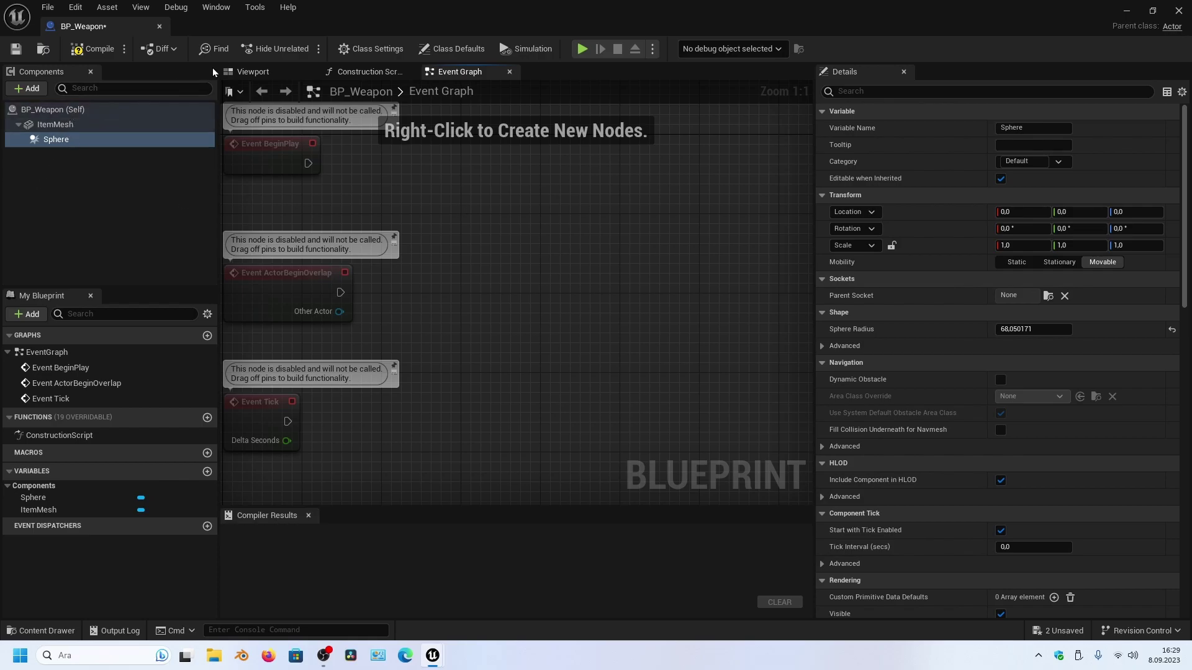
left_click(248, 71)
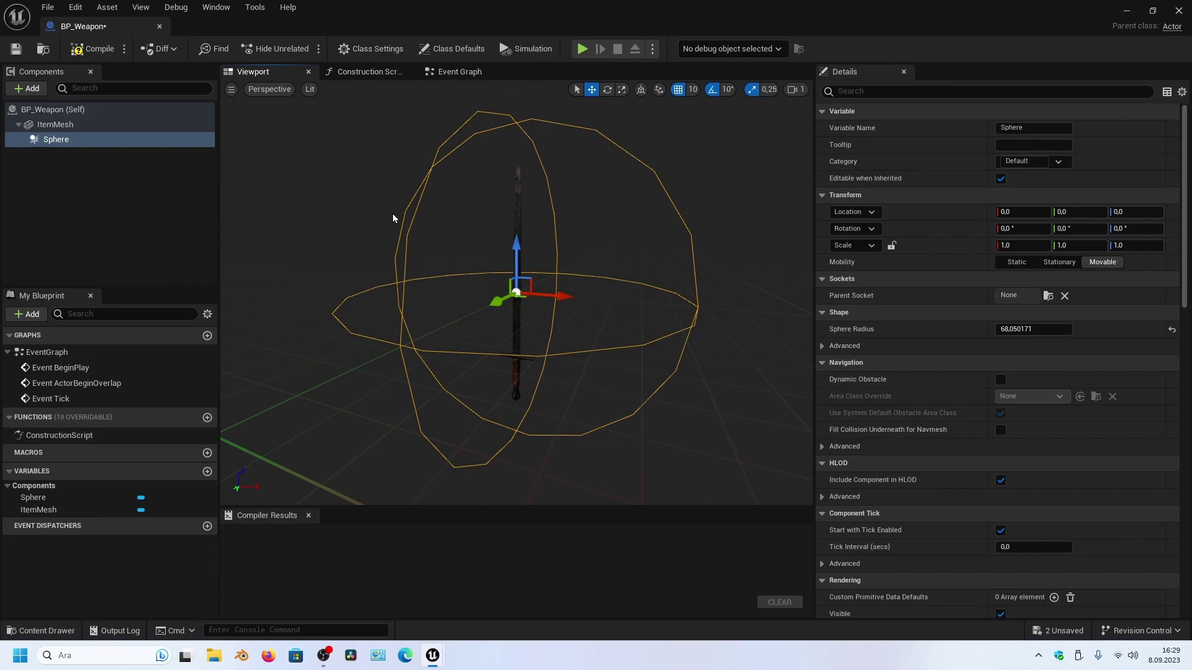
left_click(449, 73)
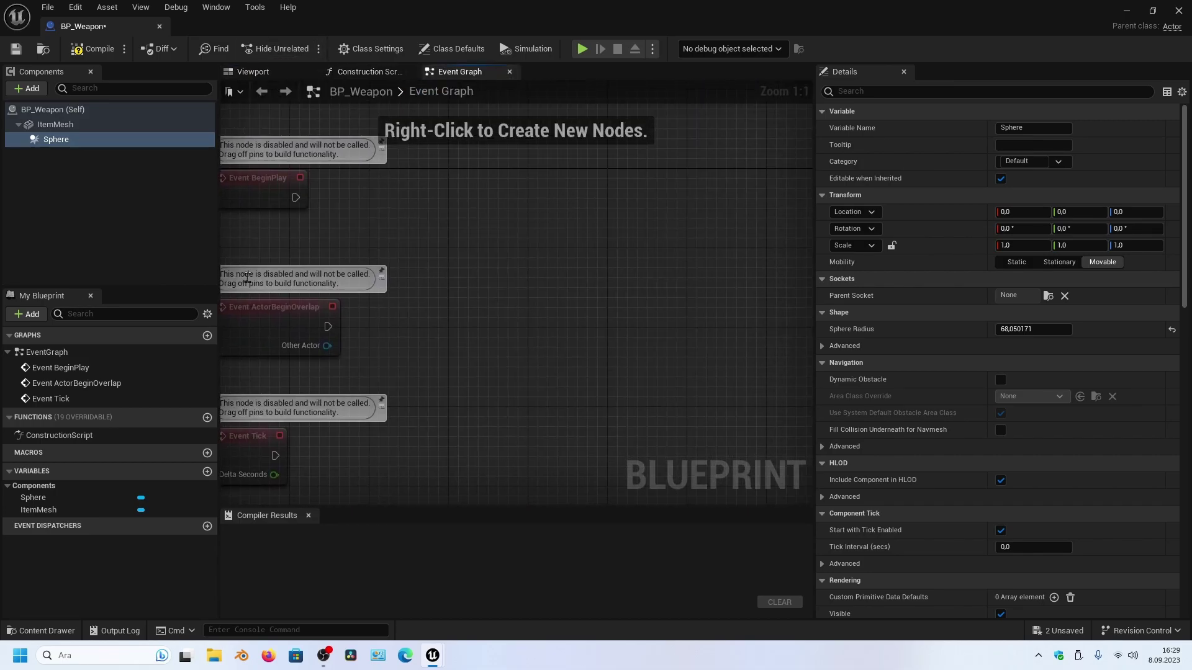
left_click(66, 140)
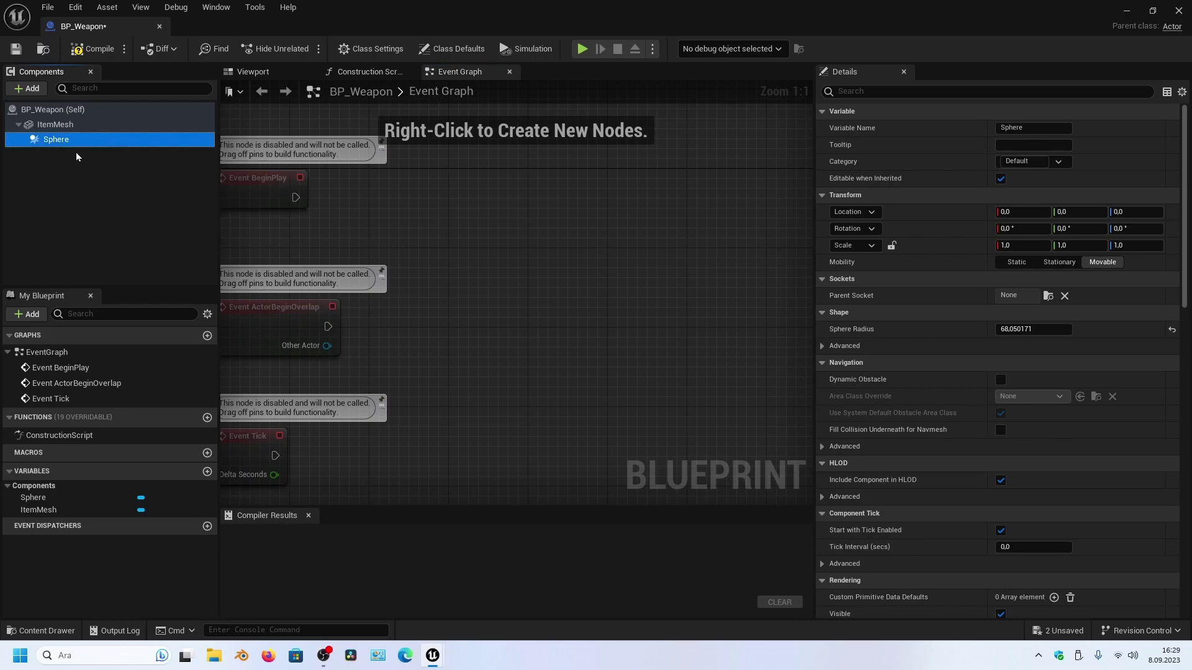
Step: Add an On Component Begin Overlap (Sphere) event node, then delete it again
right_click(477, 236)
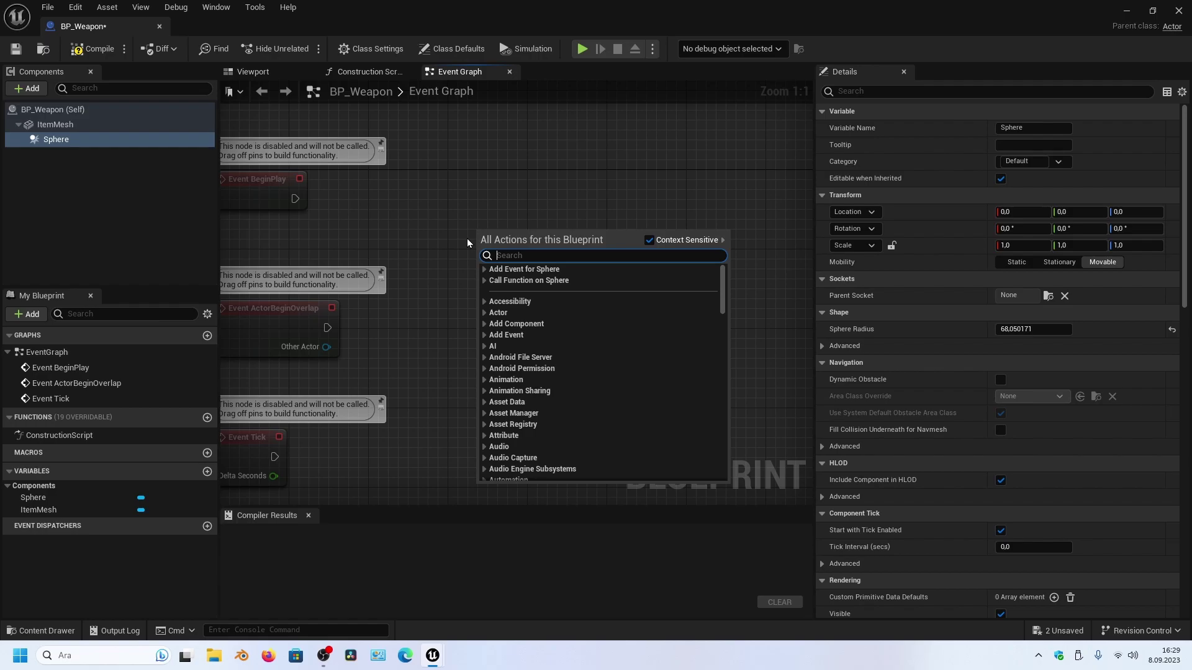
type("begin")
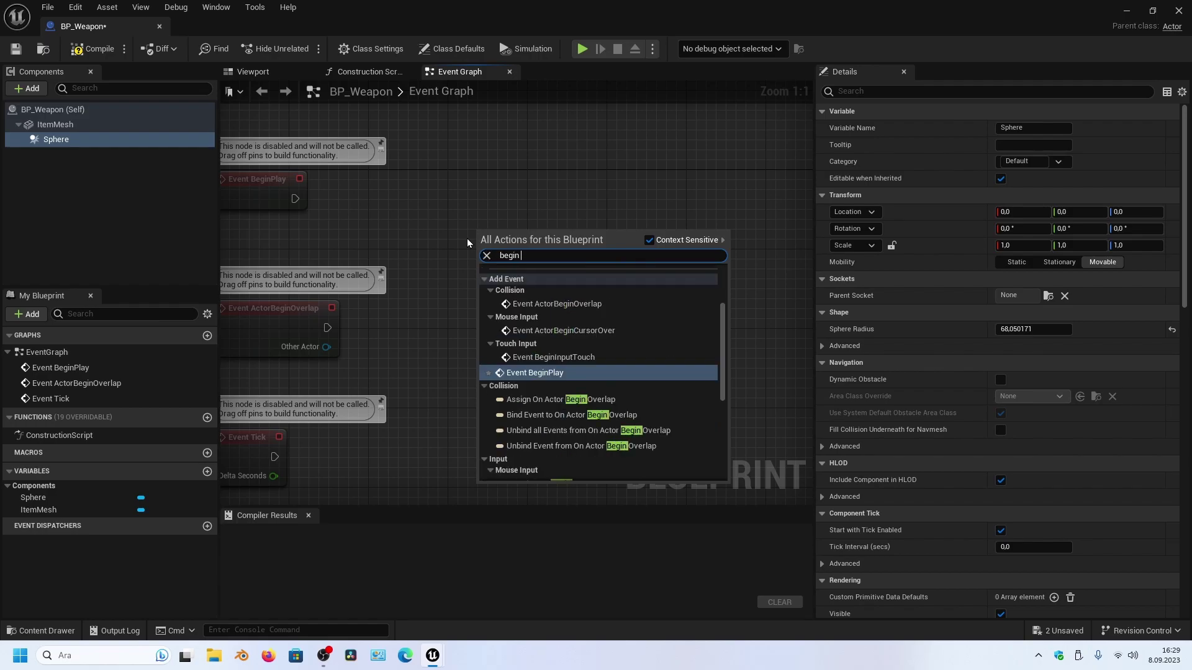
type(" overl")
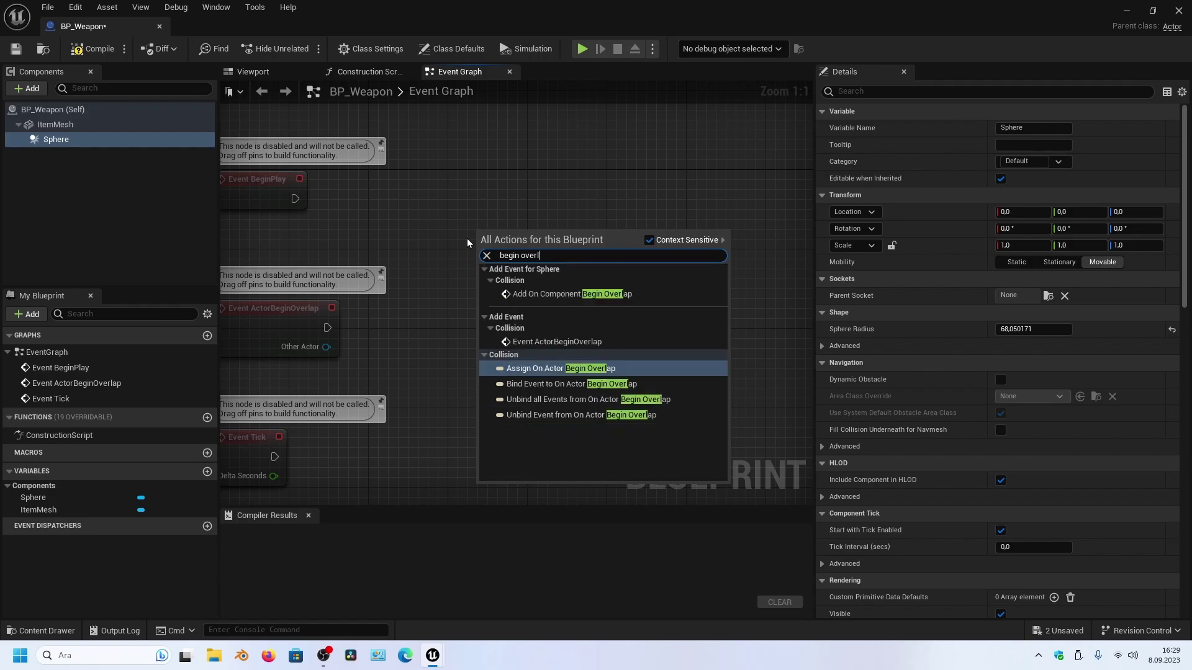
type("ap")
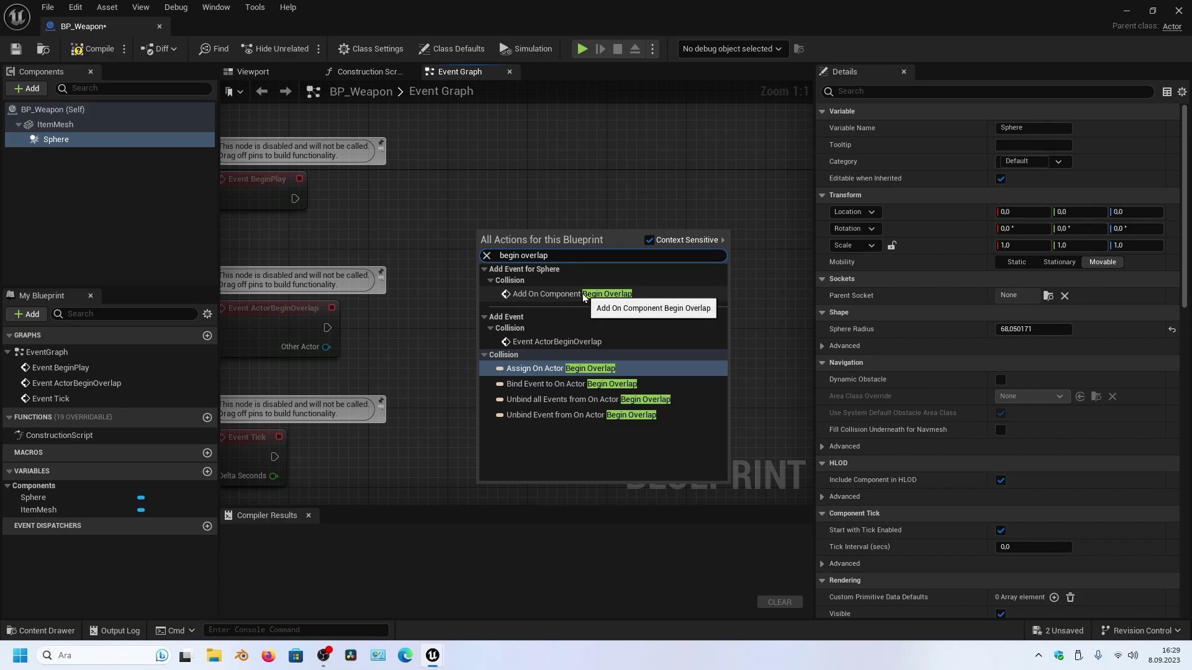
left_click(559, 295)
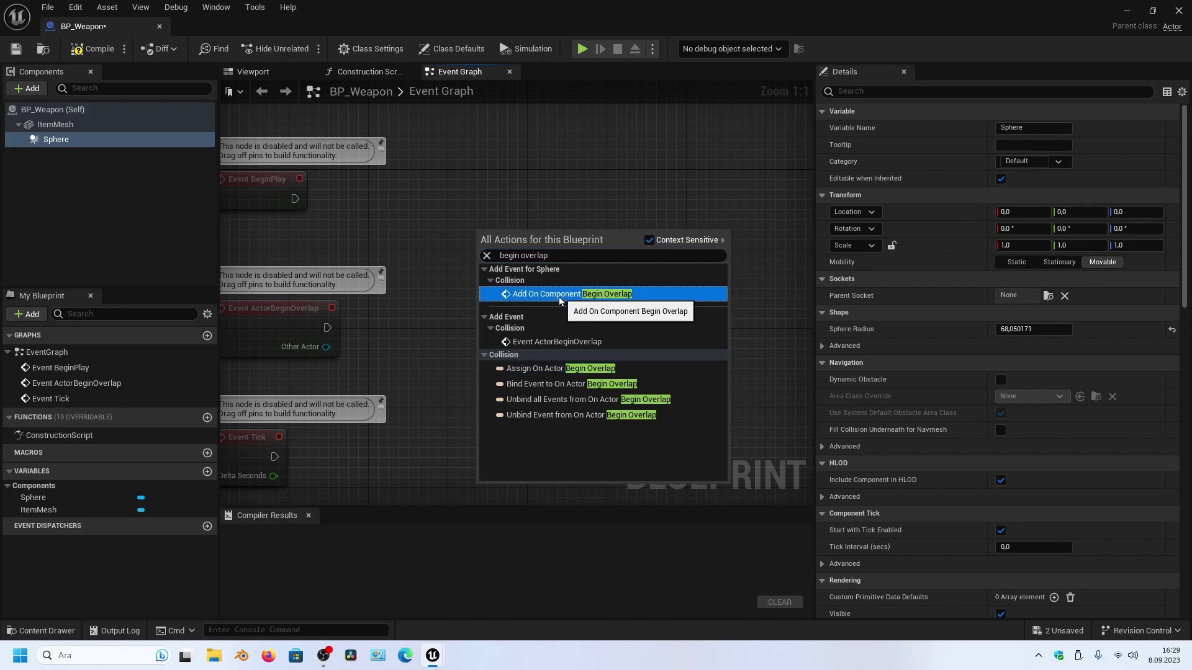
right_click_drag(628, 181, 477, 222)
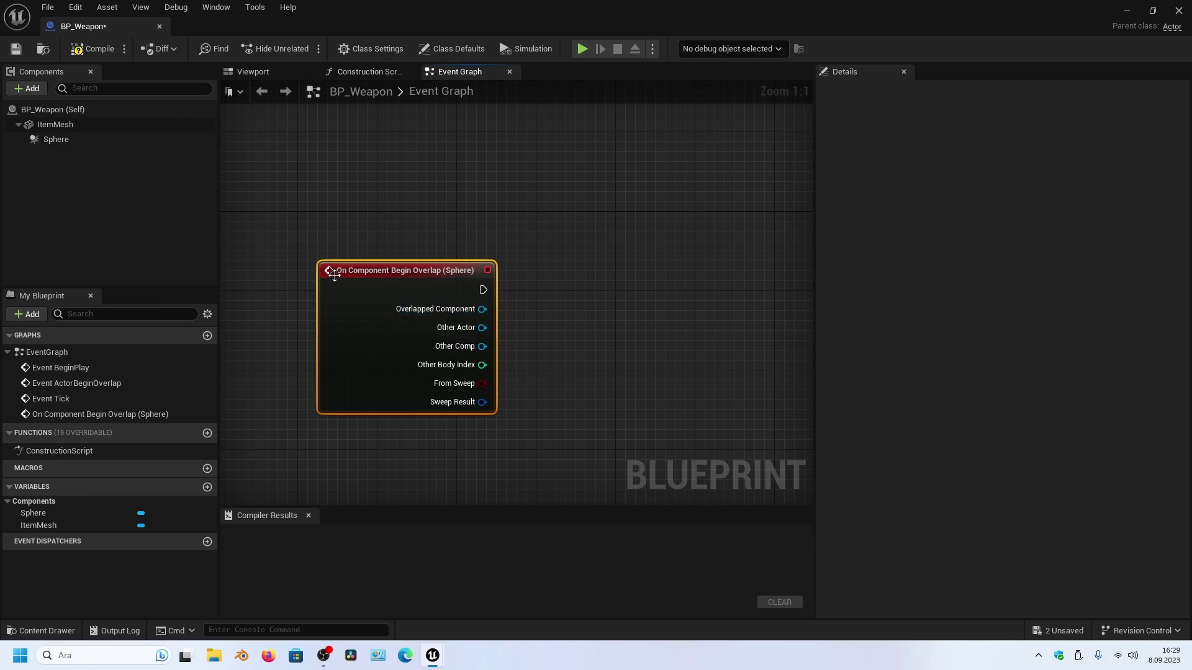
left_click_drag(368, 279, 338, 279)
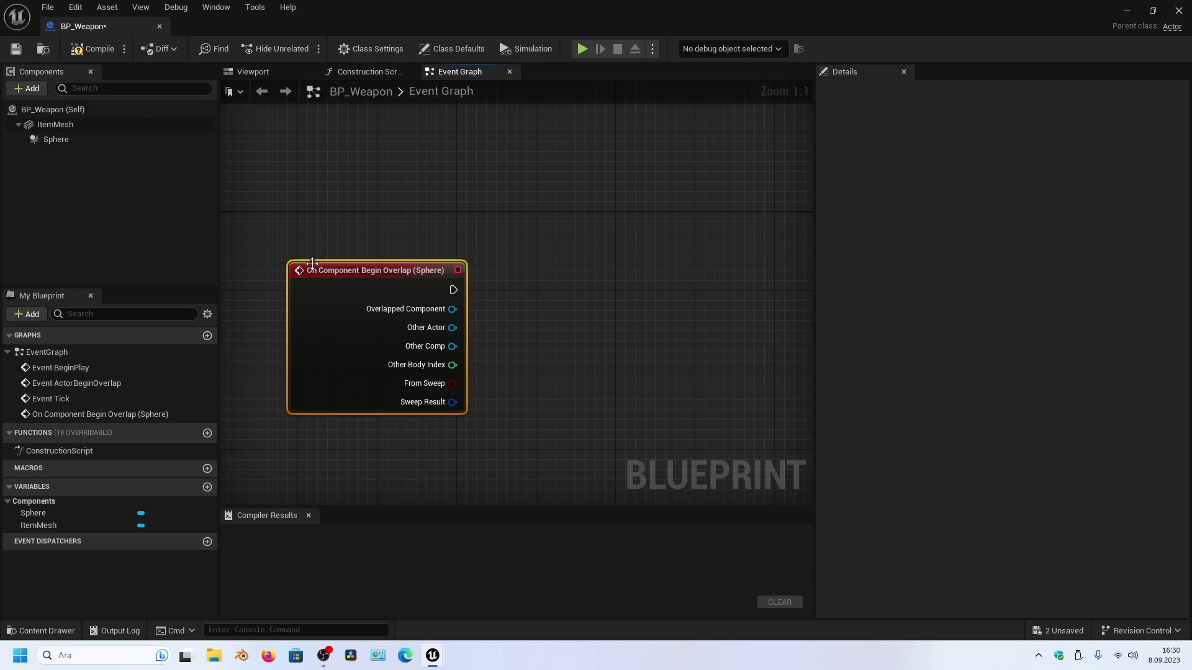
key("Delete")
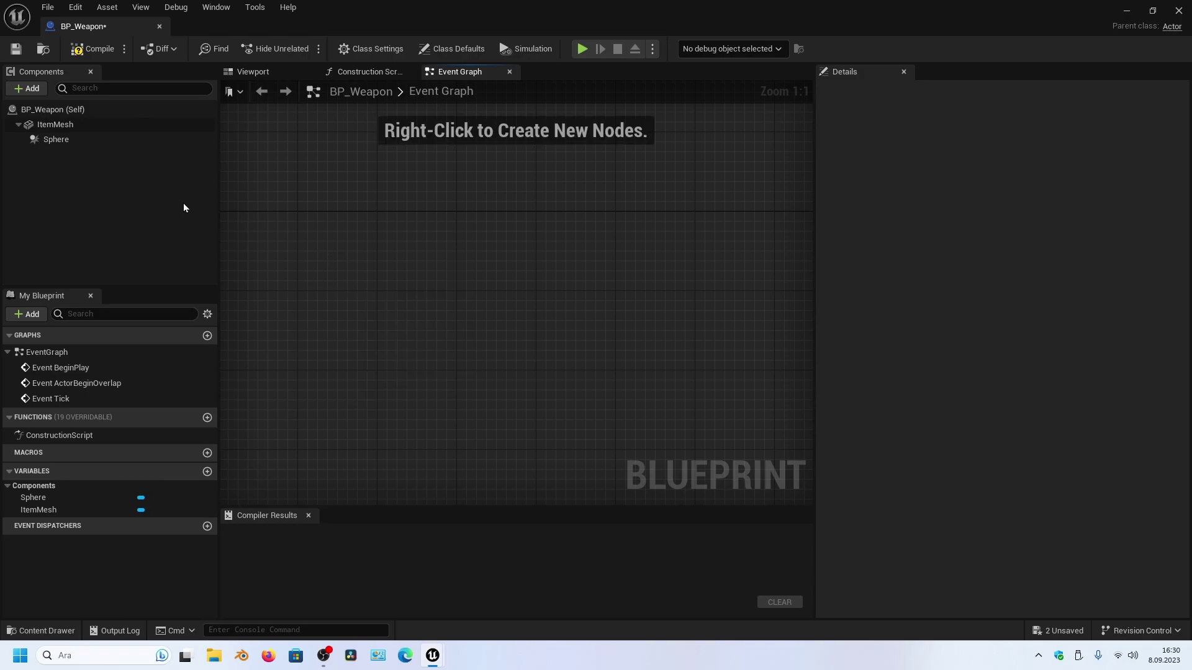
Step: Inspect BP_Weapon's Sphere and ItemMesh components, then select the blueprint root
left_click(65, 140)
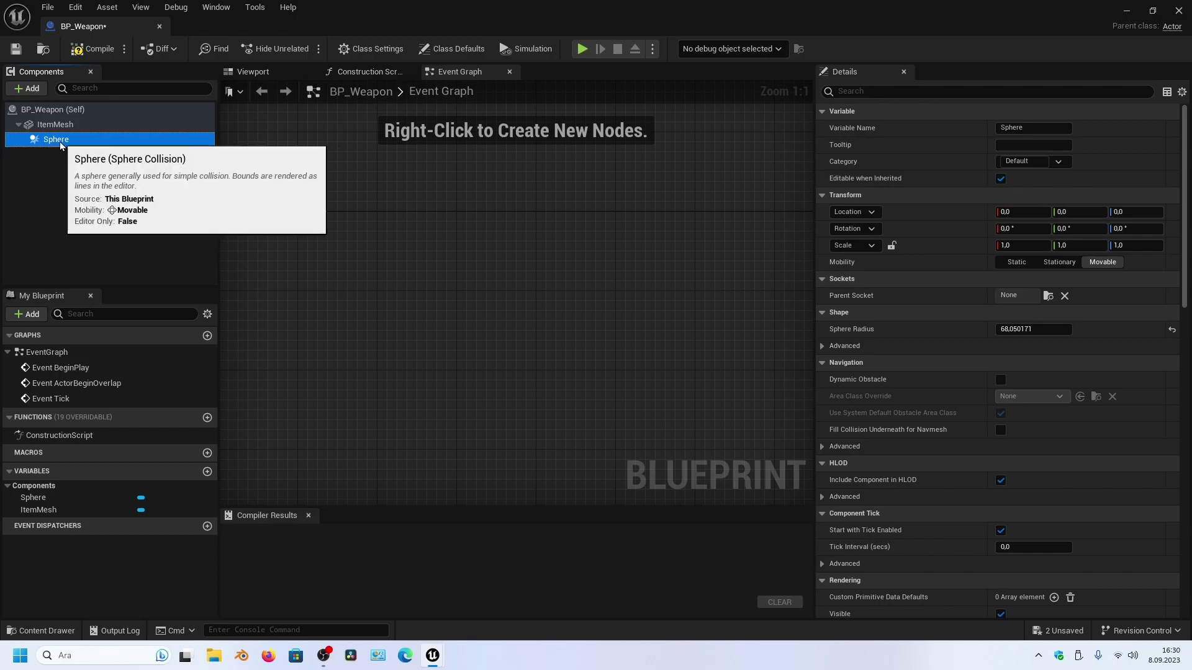
left_click(59, 124)
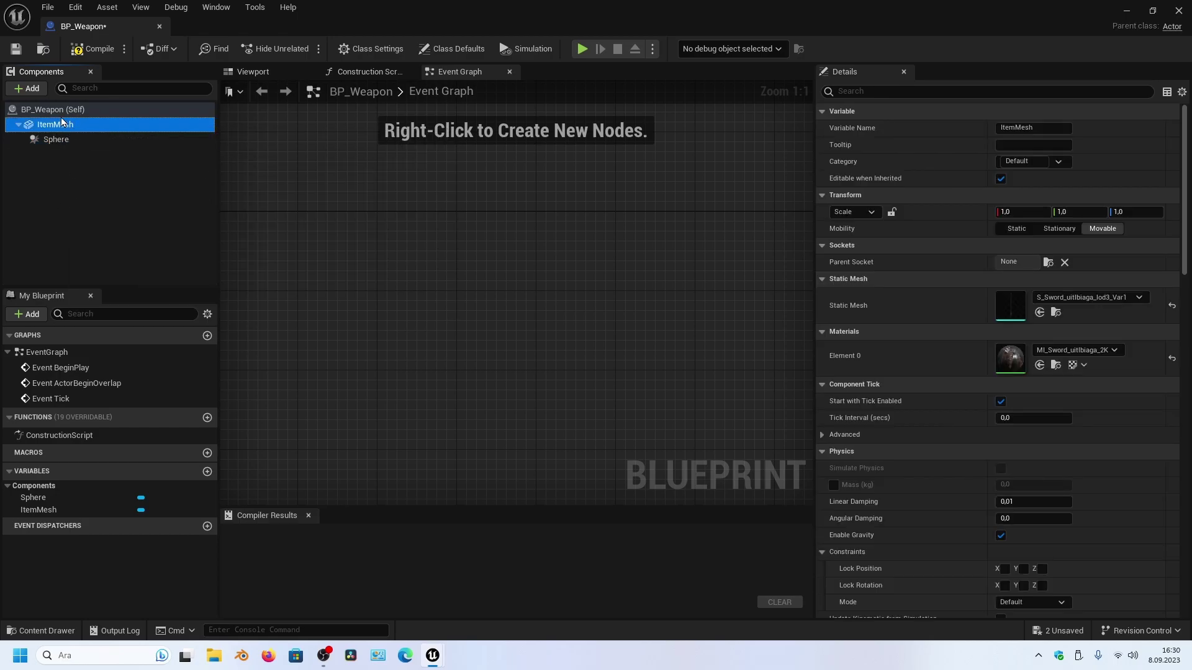
left_click(62, 110)
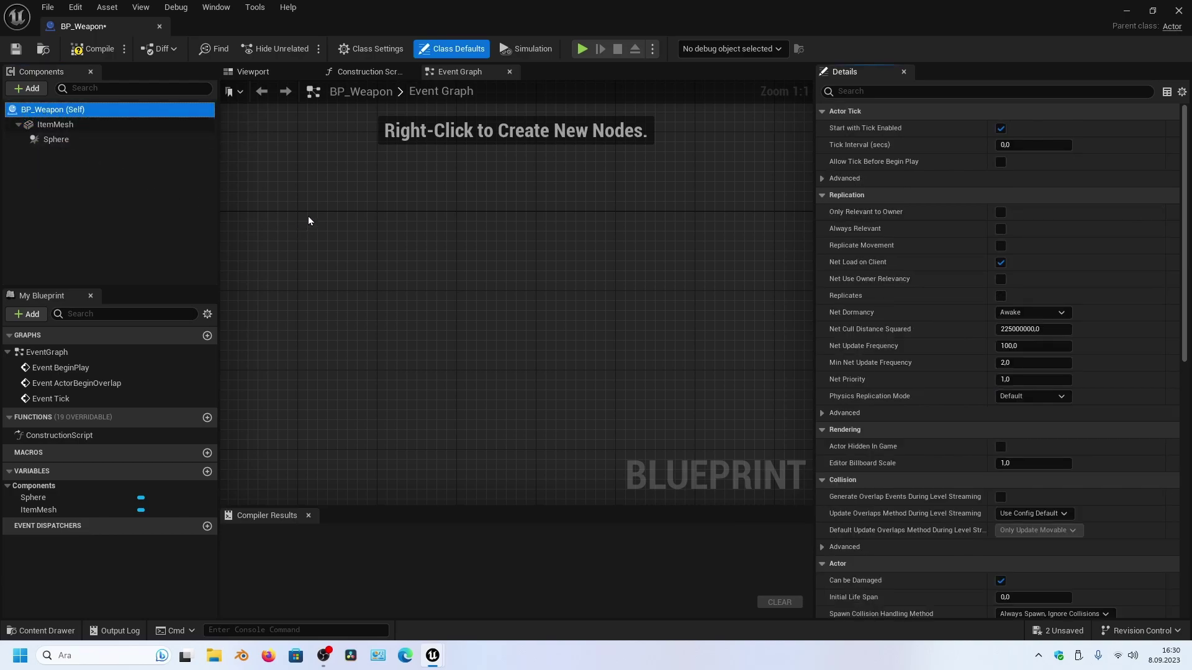
Step: Add an Event ActorBeginOverlap node from the 'begin overlap' search, then delete it
right_click(346, 219)
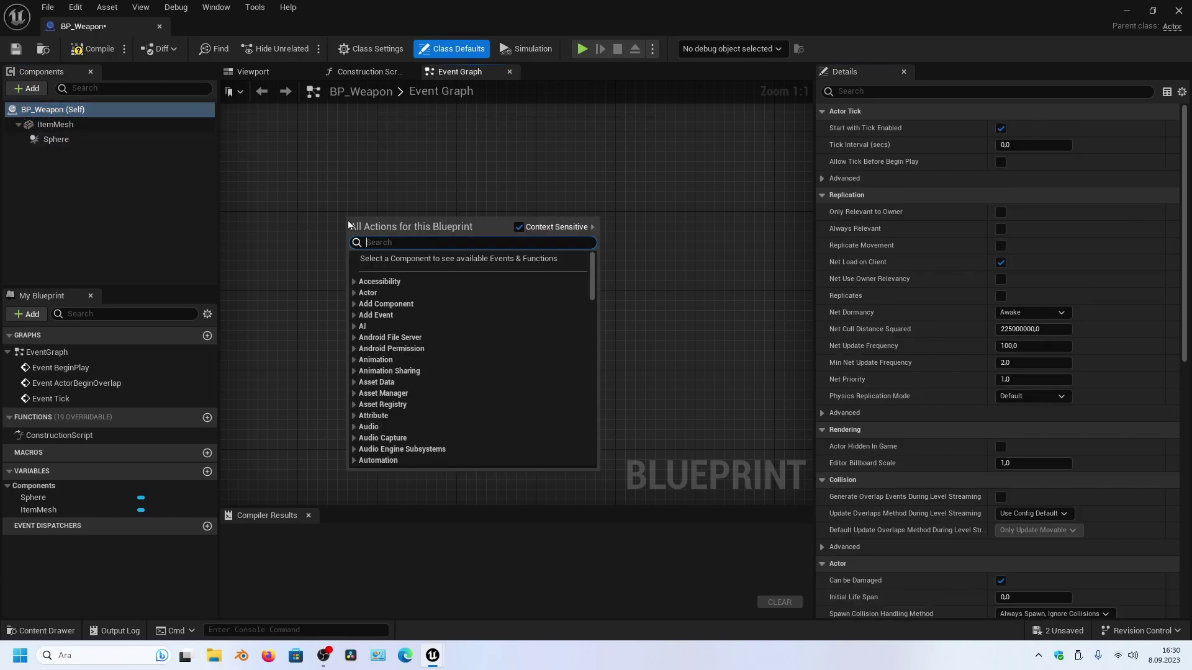
type("begin")
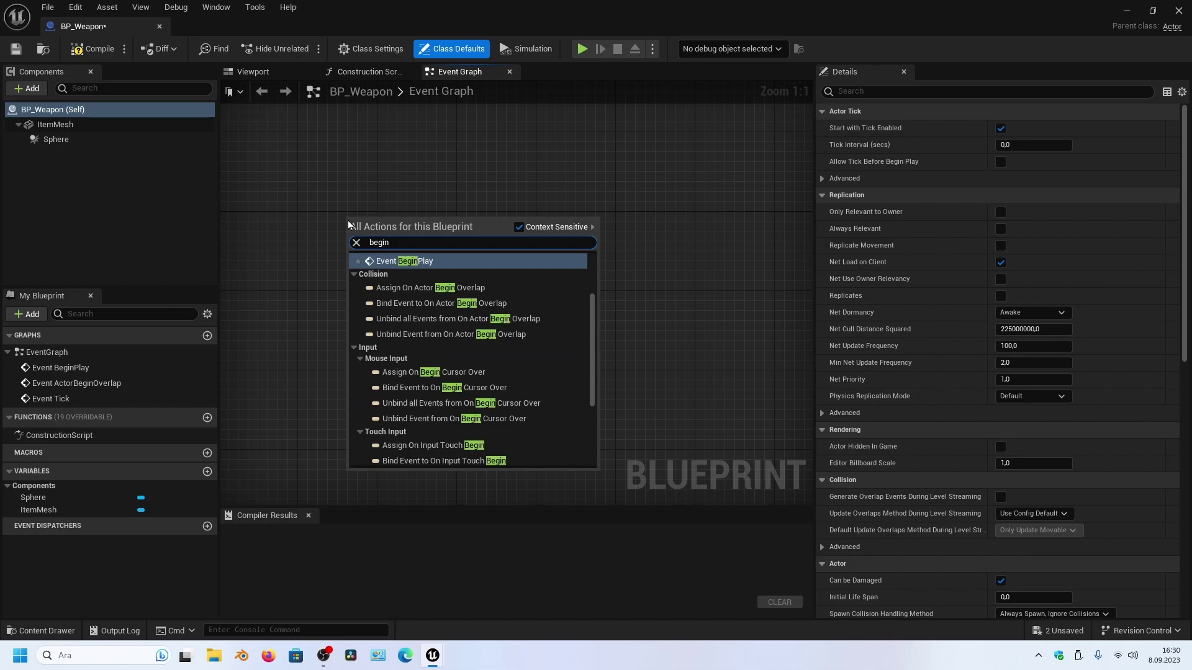
type(" overla")
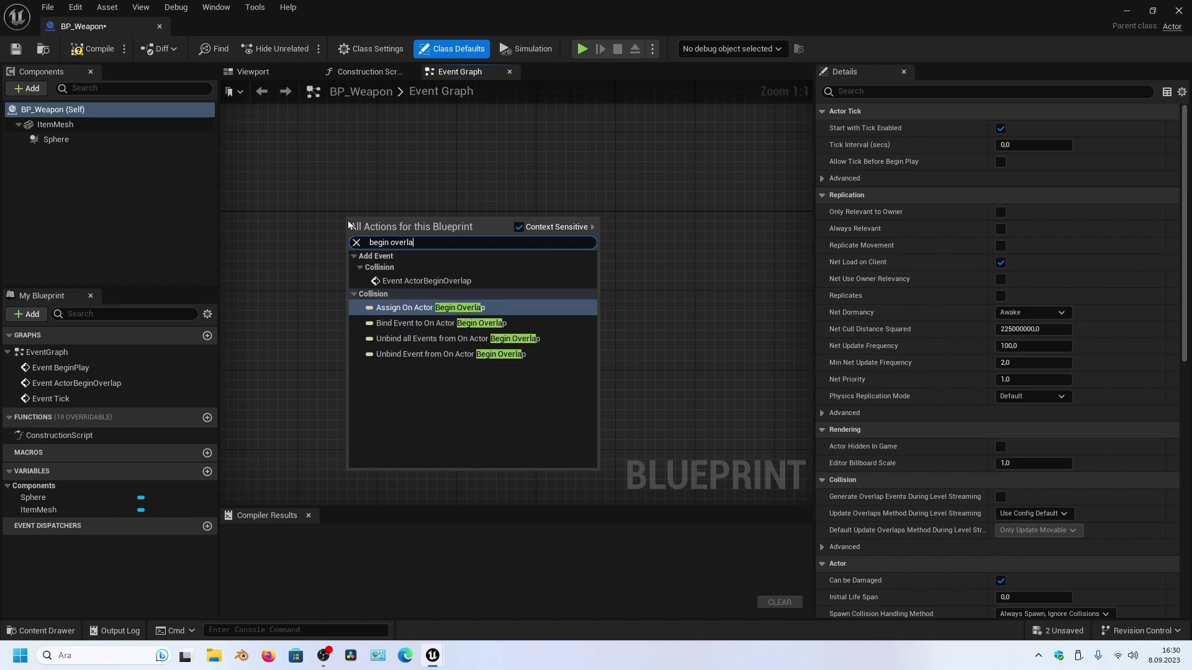
type("p")
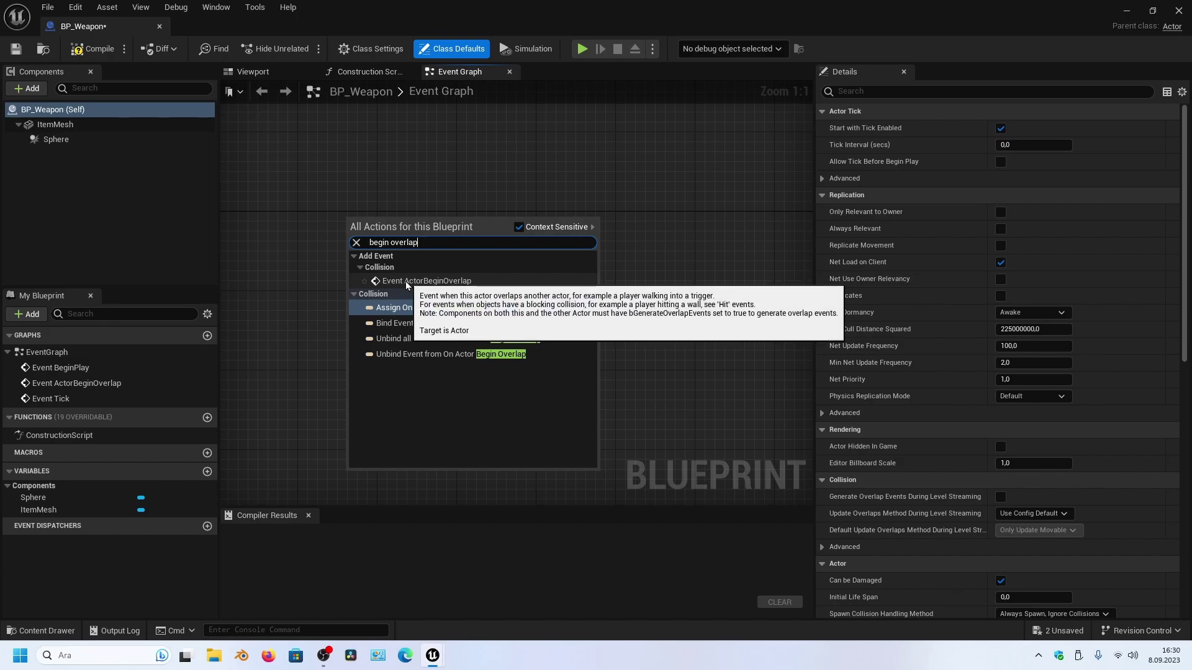
left_click(404, 282)
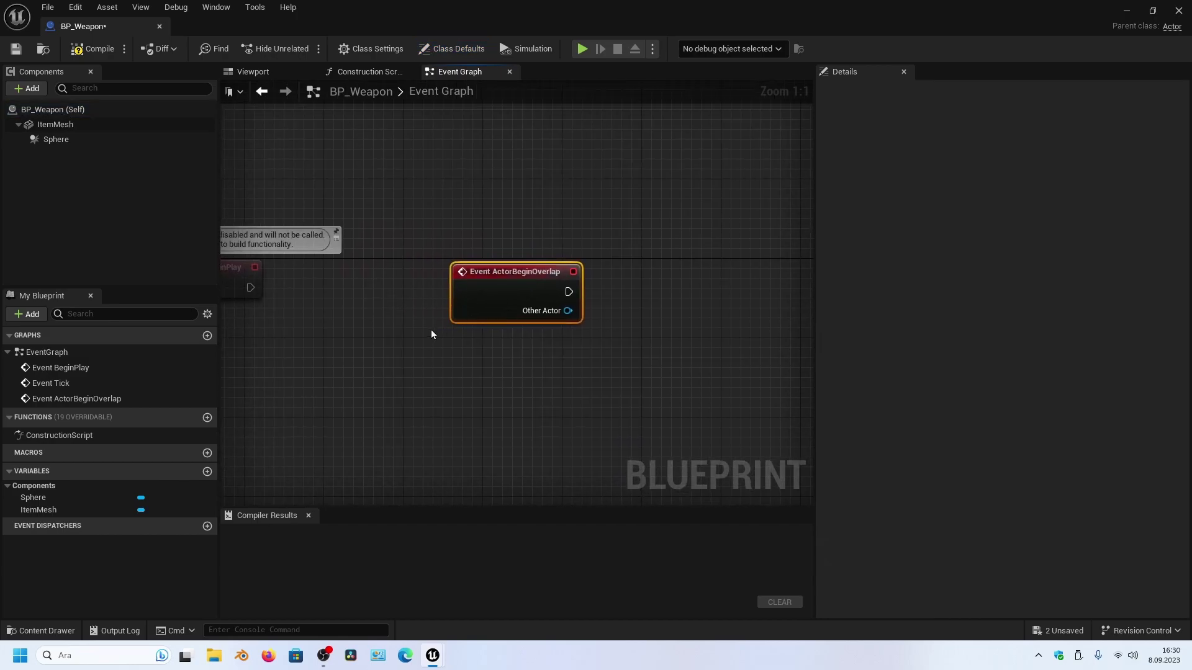
right_click_drag(431, 333, 325, 332)
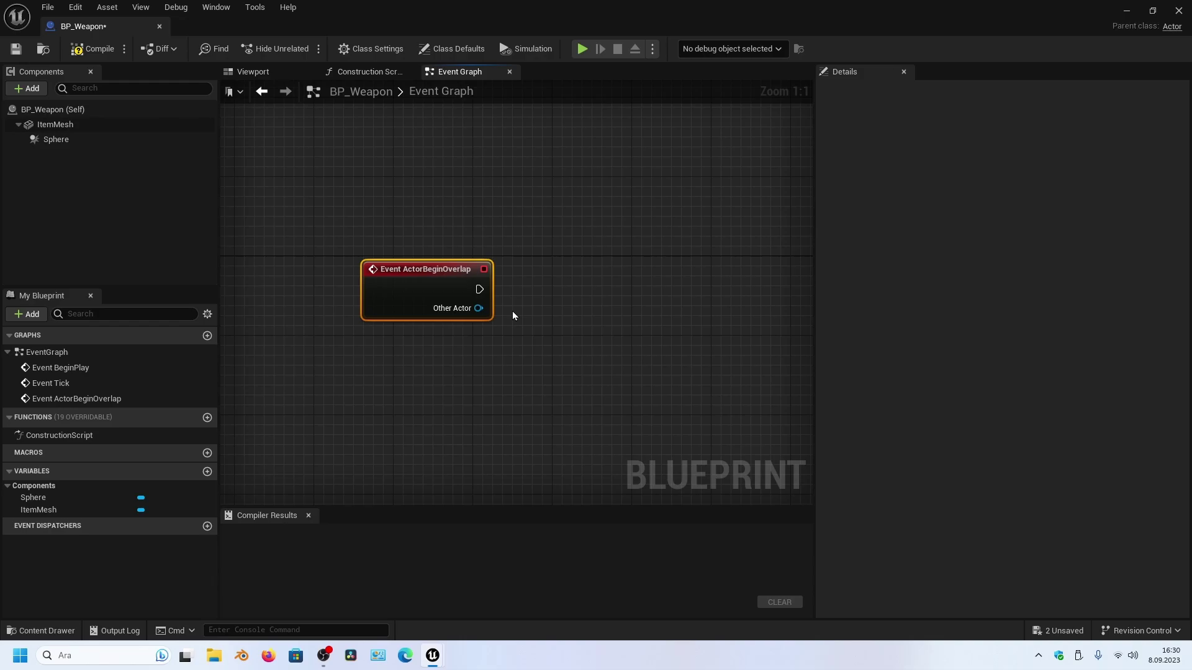
key("Delete")
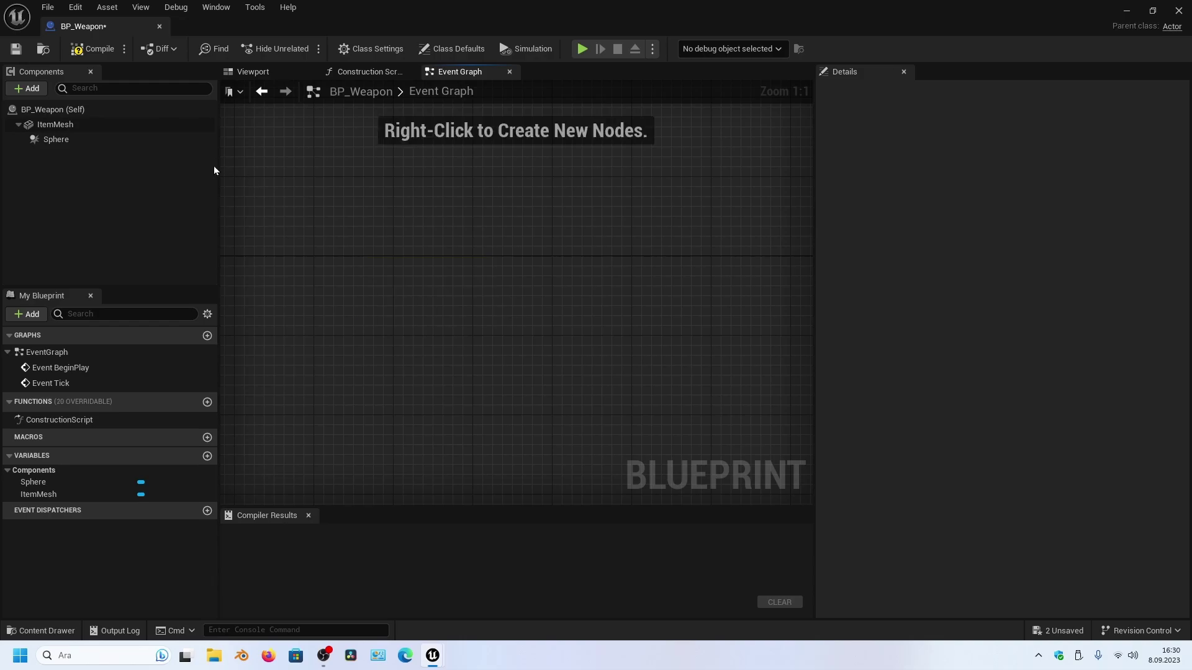
Step: With Sphere selected, add On Component Begin Overlap (Sphere) and dock BP_Weapon's editor among the tabs
left_click(54, 141)
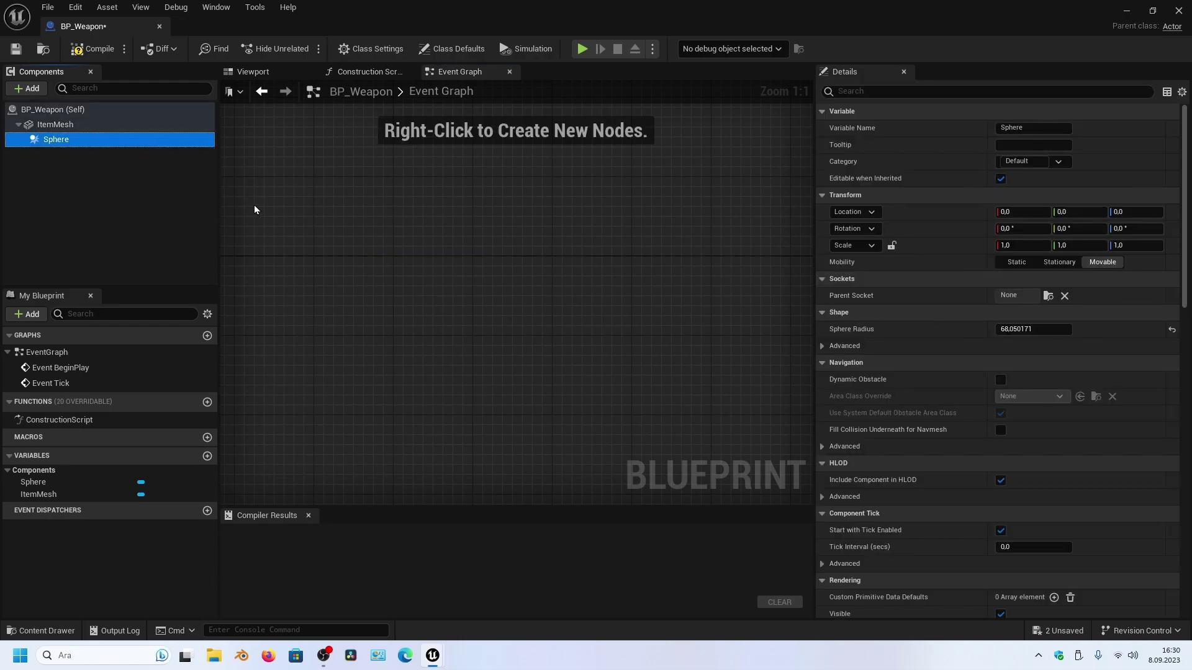
right_click(342, 229)
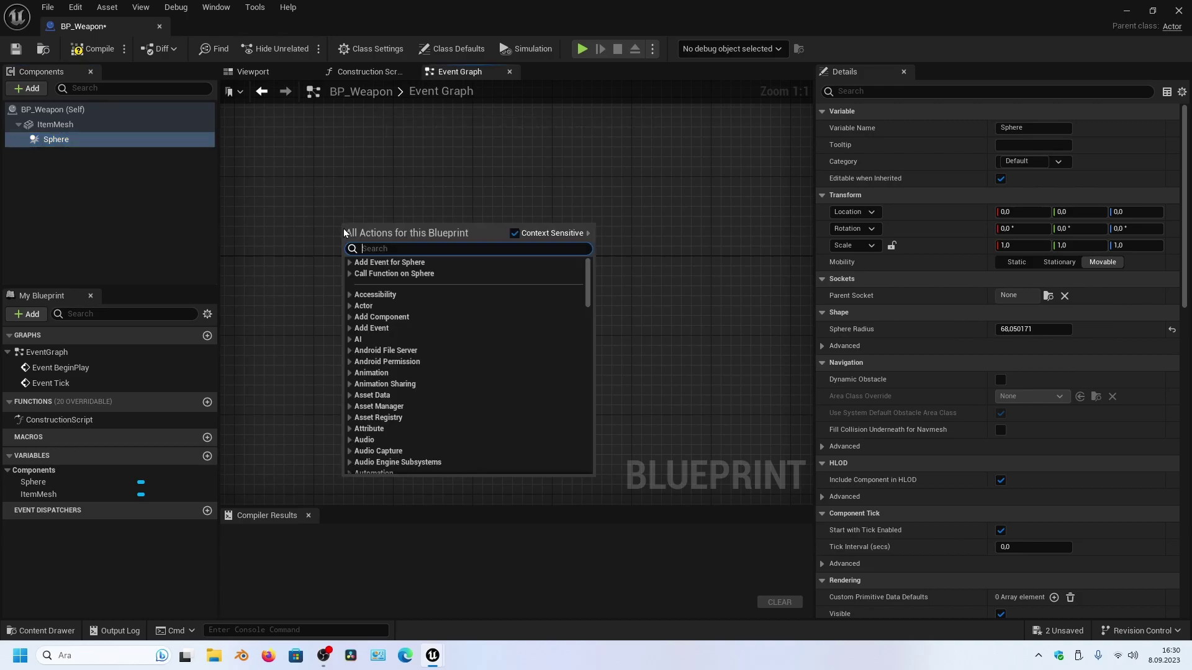
type("be")
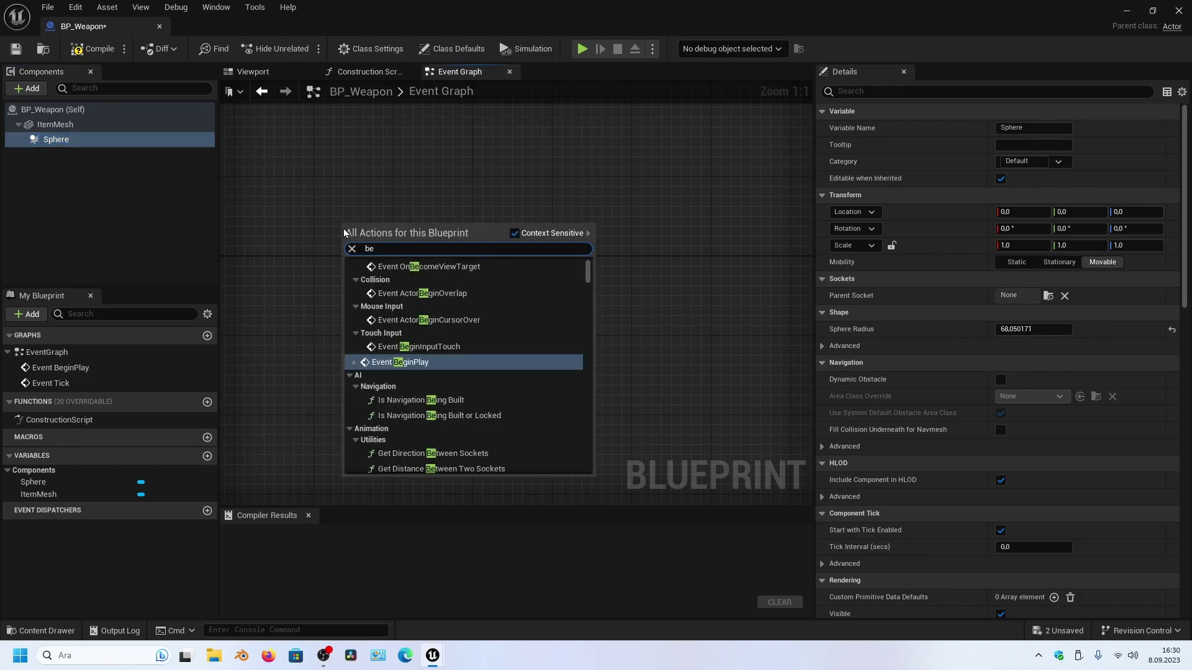
type("gin o")
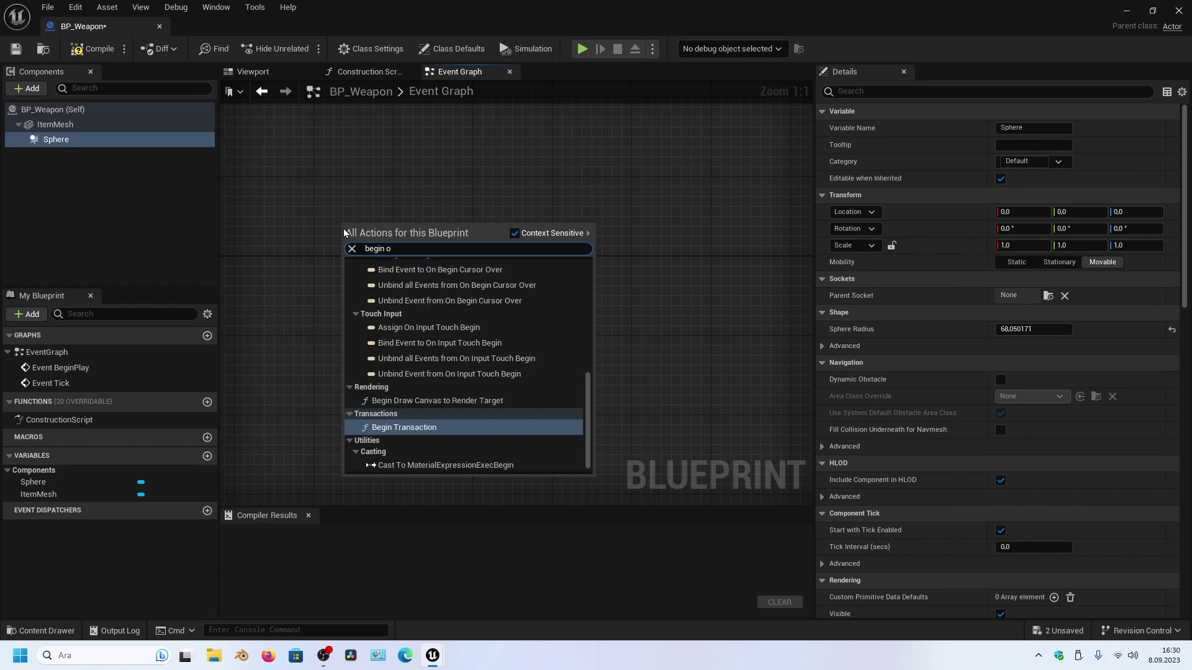
type("verlsp")
key("BackSpace")
key("BackSpace")
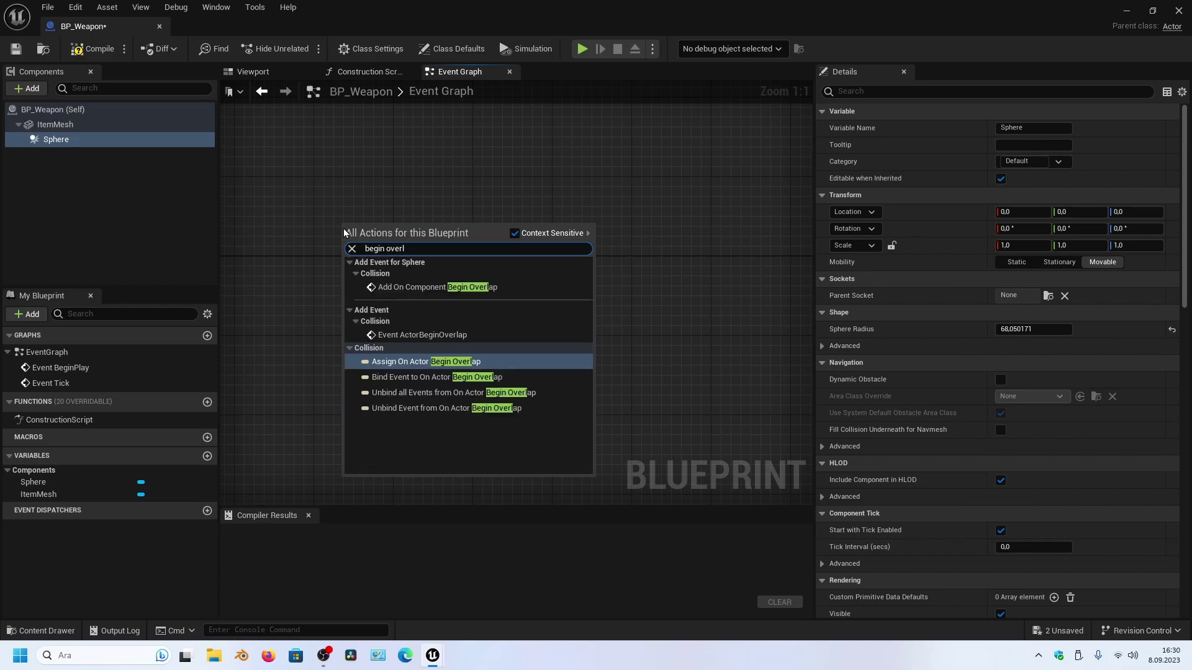
type("ap")
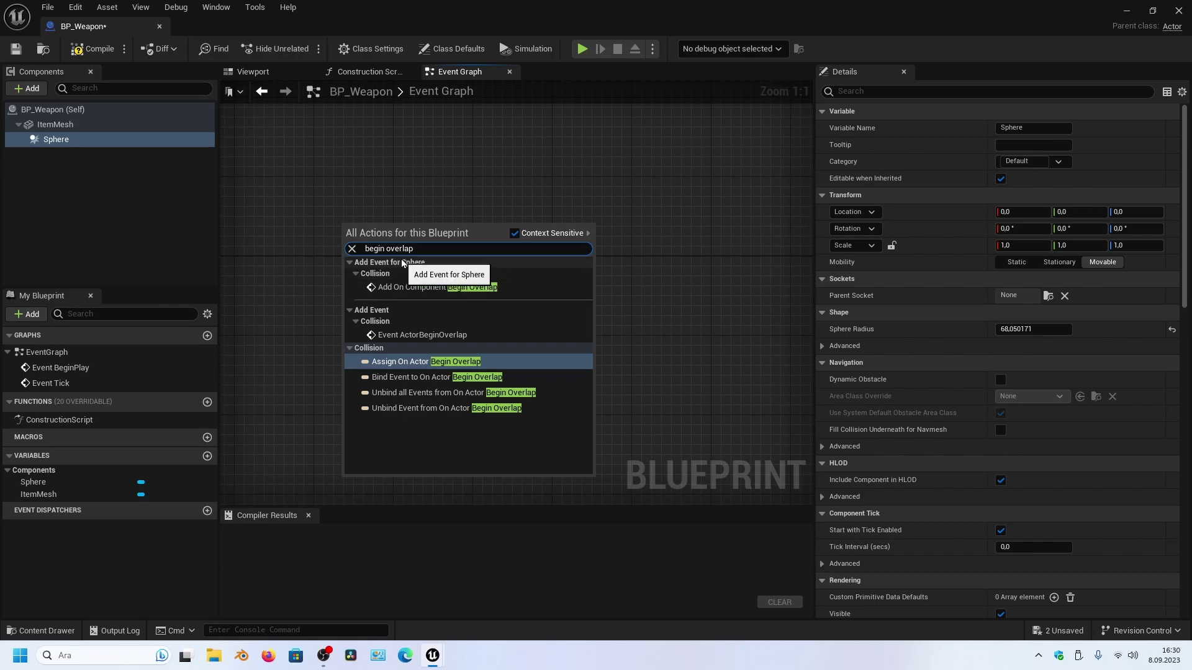
left_click(422, 285)
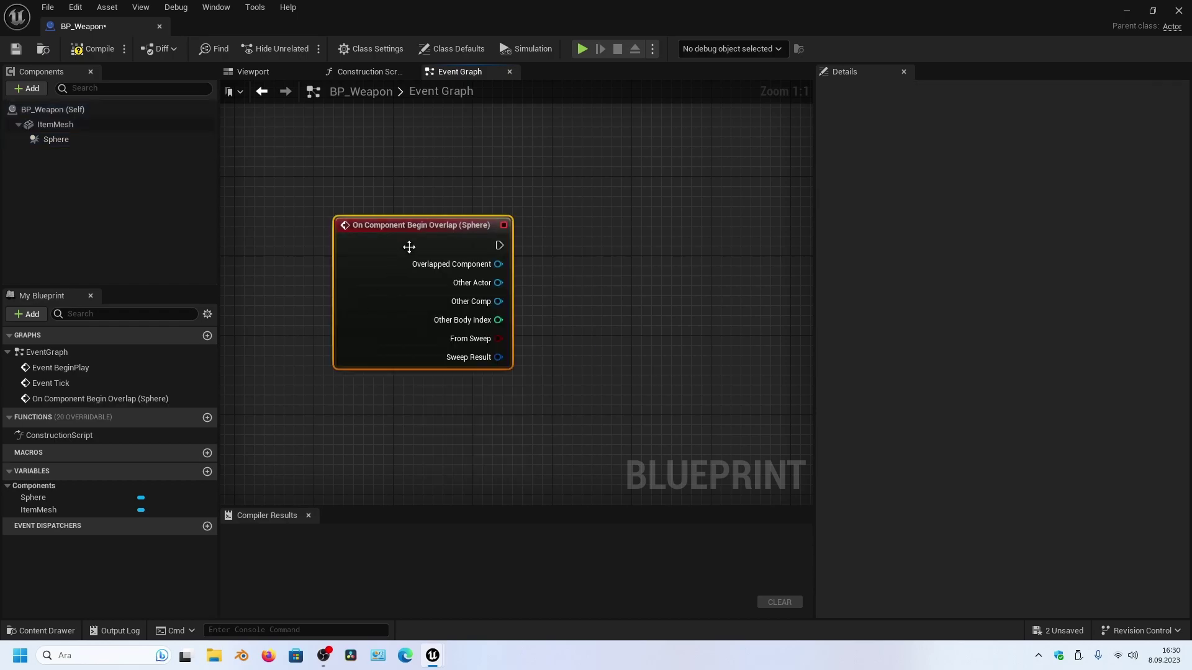
right_click_drag(529, 275, 478, 289)
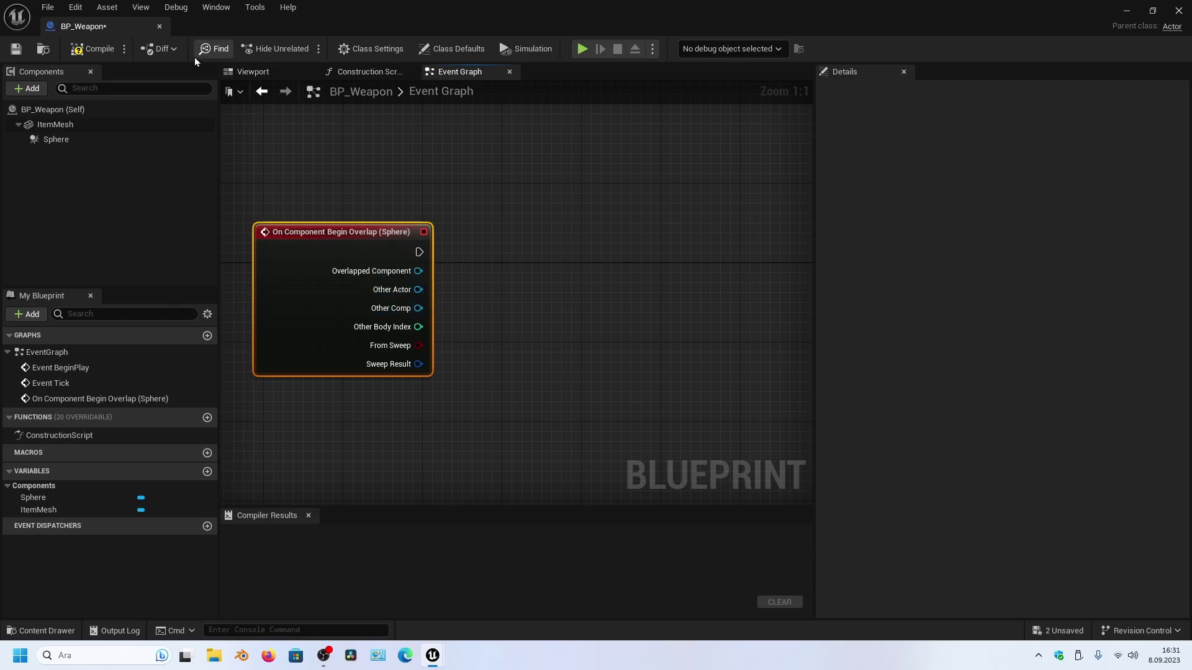
left_click_drag(88, 28, 226, 29)
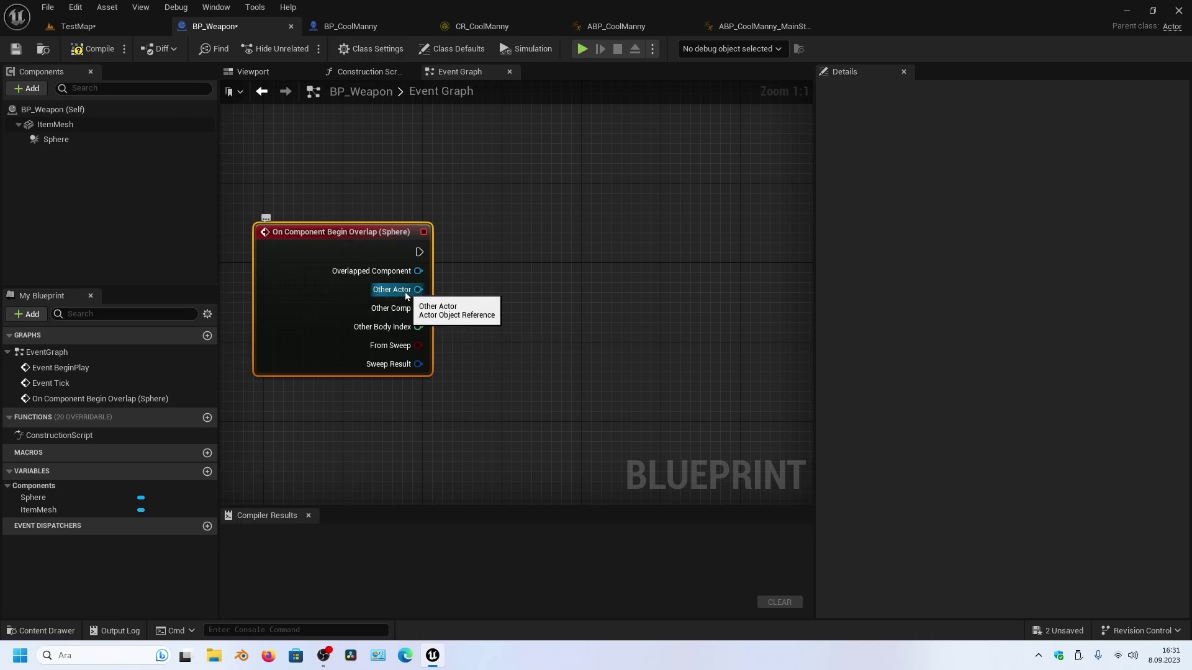
Step: Wire Other Actor into a new Cast To BP_CoolManny node, then bring up BP_CoolManny's editor
left_click_drag(385, 293, 522, 290)
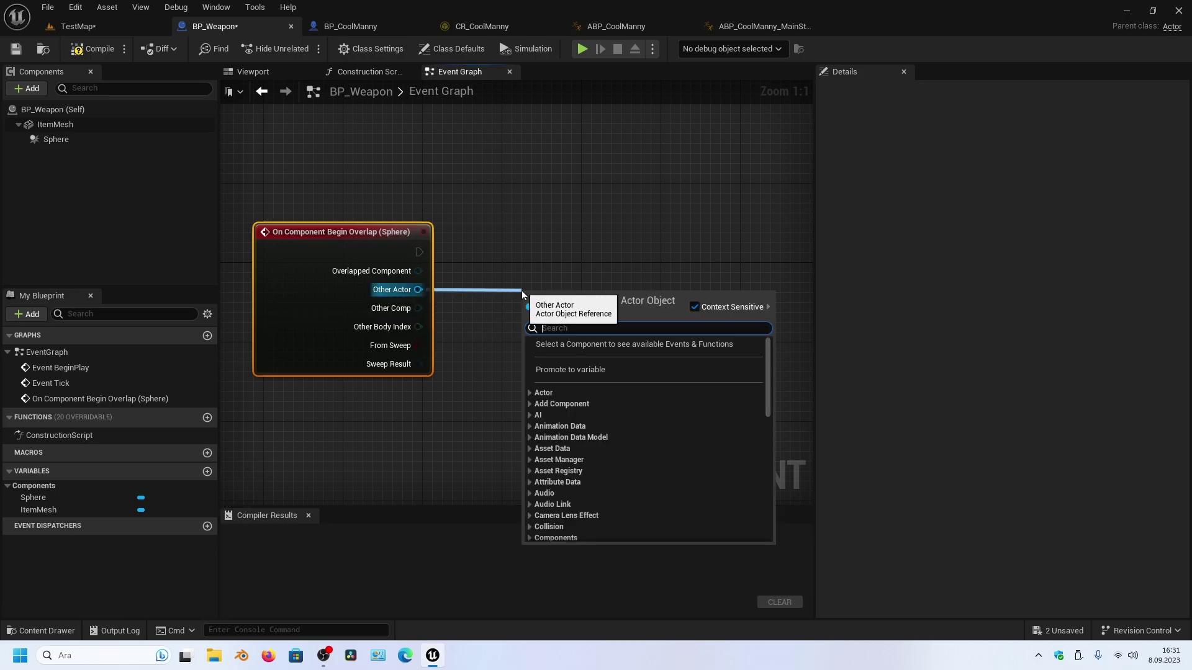
type("cast y")
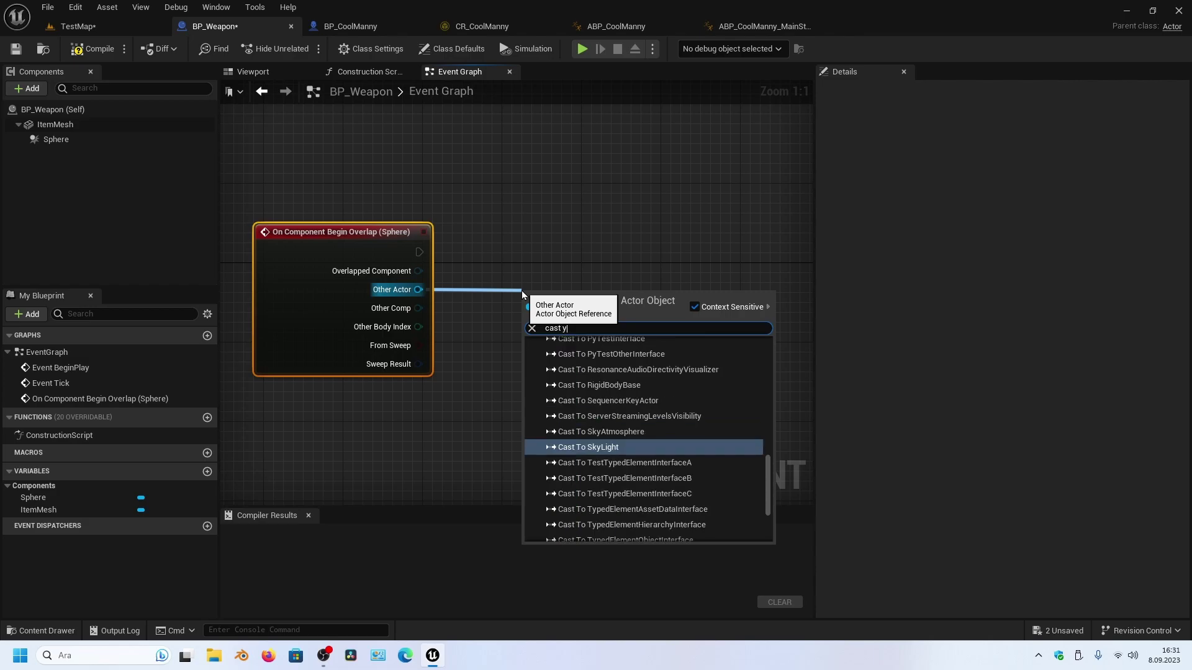
key("BackSpace")
type("to ")
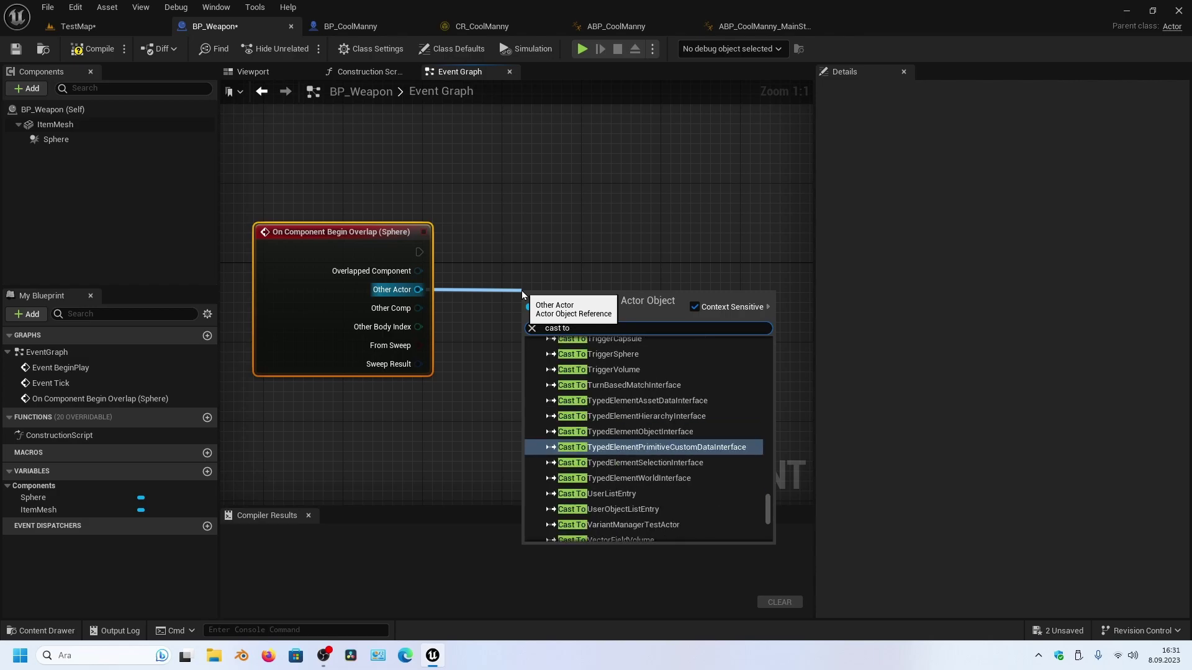
type("bp_")
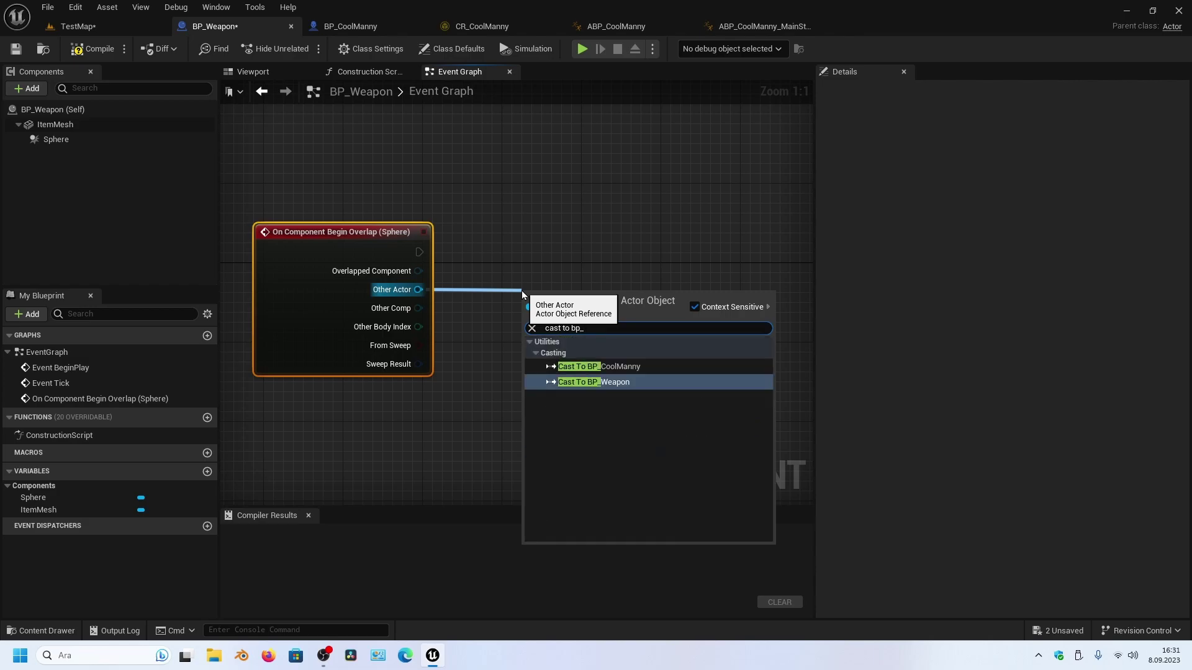
left_click(638, 366)
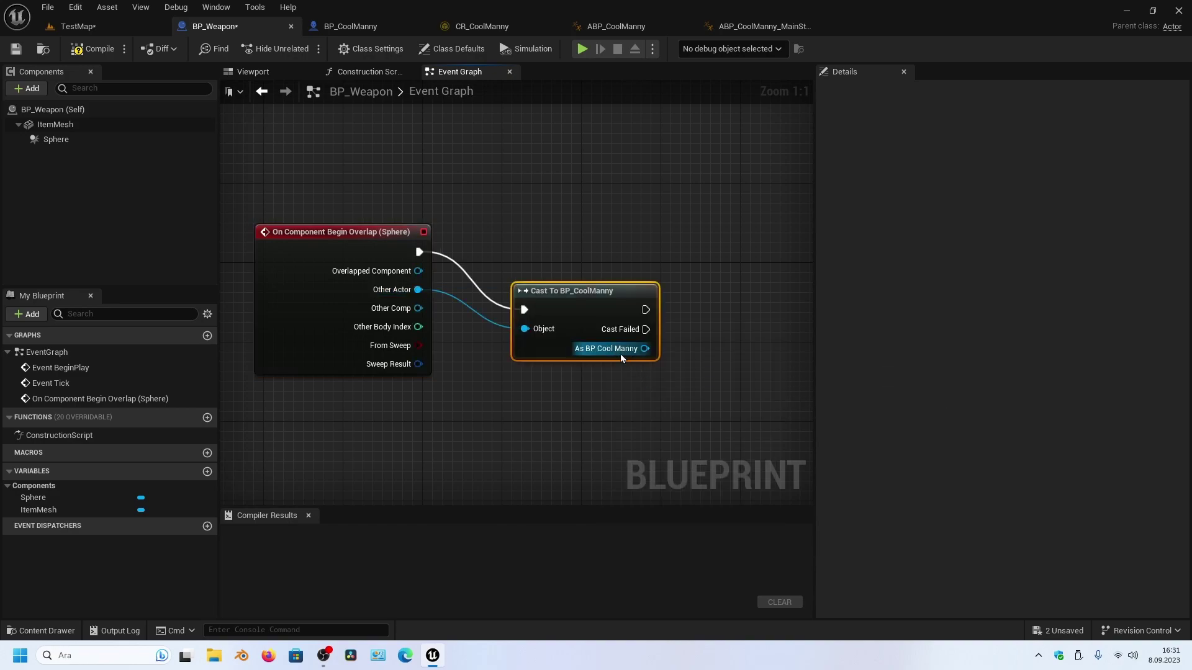
mouse_move(593, 291)
left_mouse_down()
mouse_move(576, 261)
mouse_move(584, 280)
left_mouse_up()
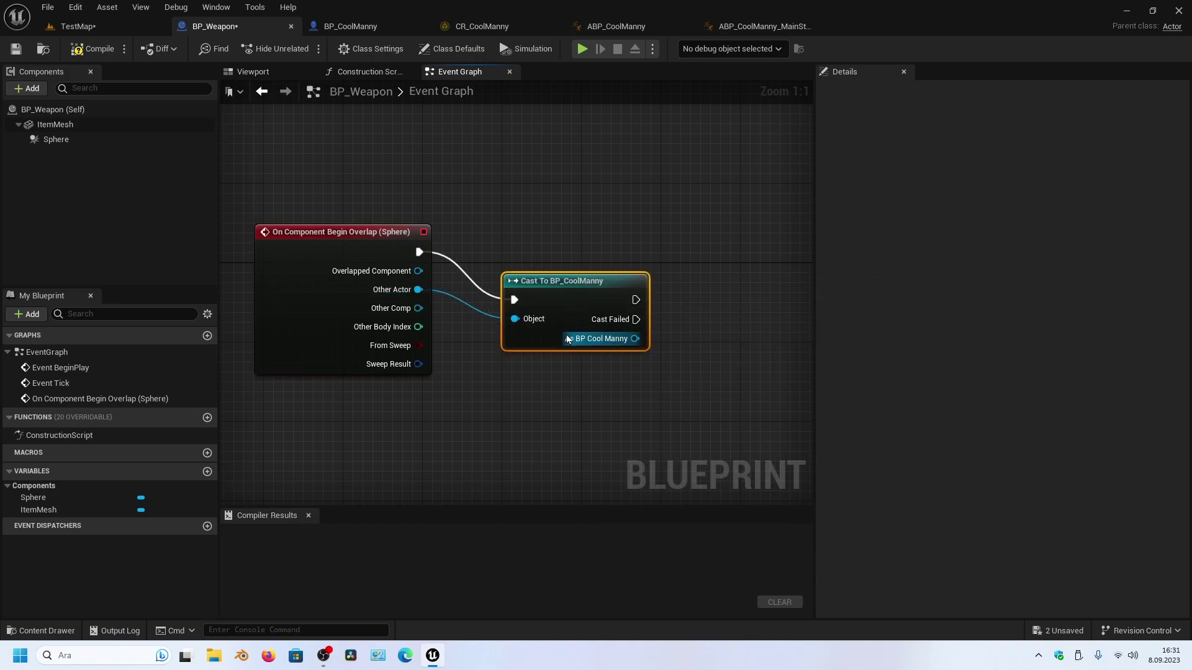
right_click_drag(567, 339, 503, 352)
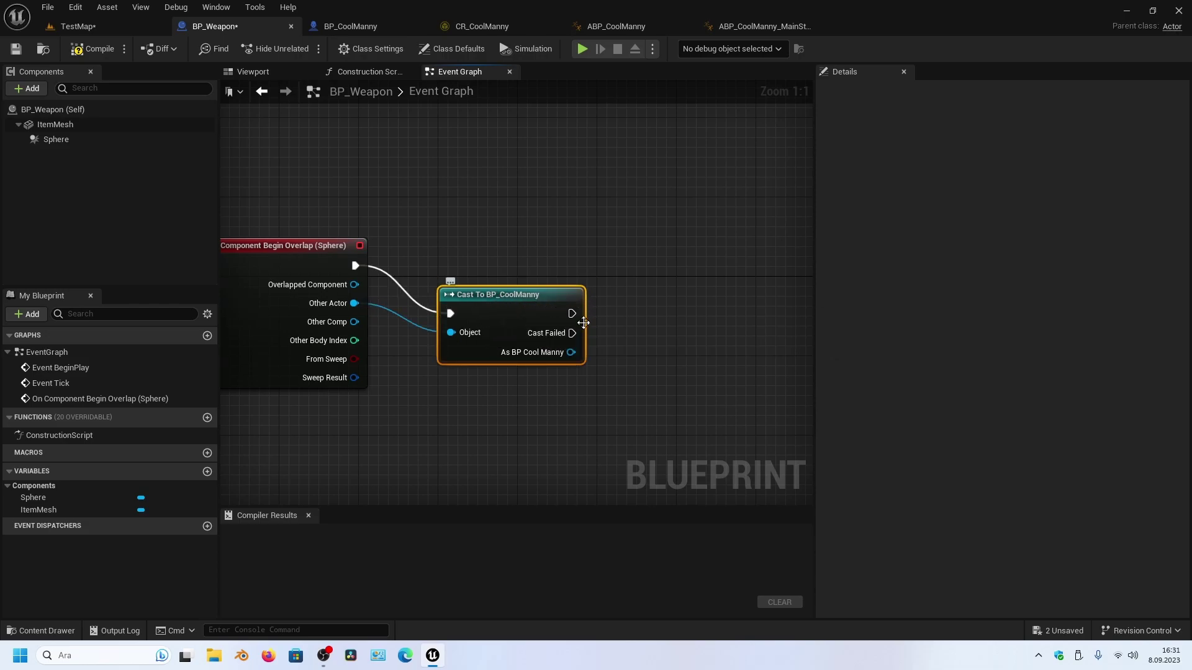
left_click_drag(570, 314, 688, 268)
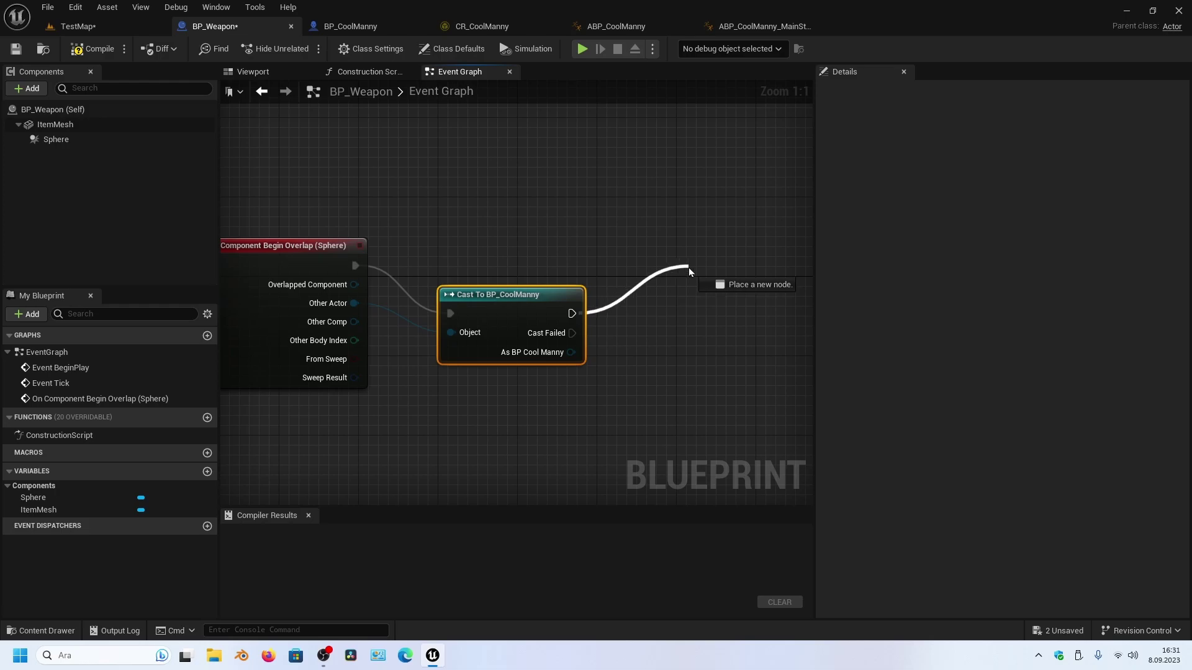
key("Escape")
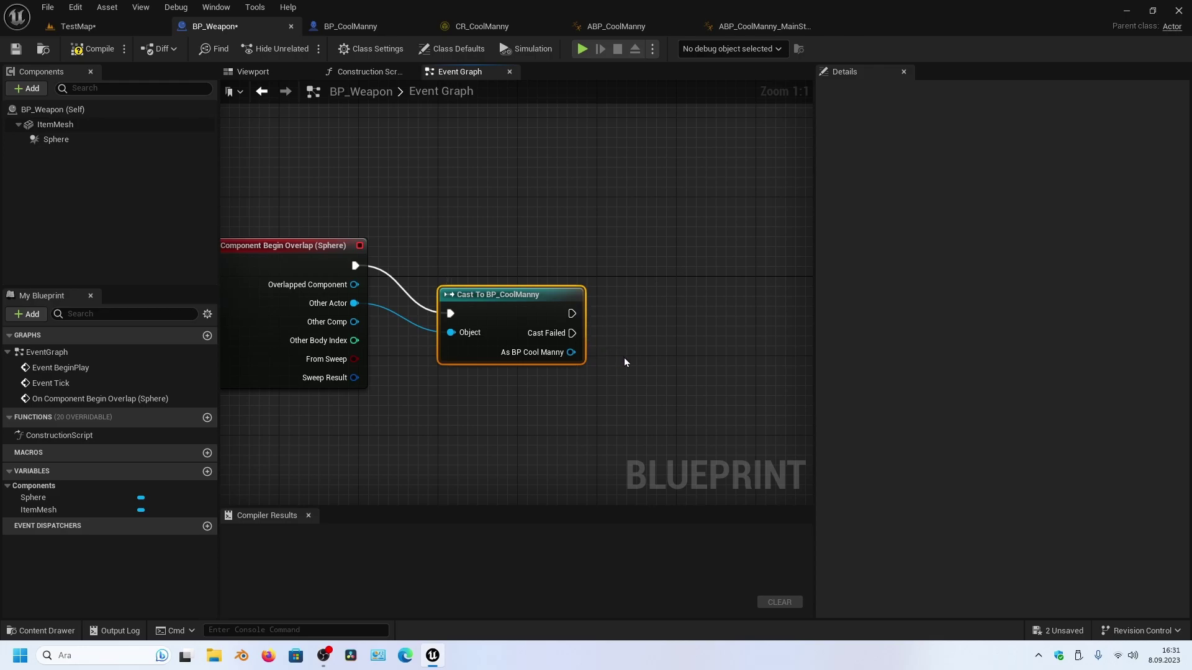
right_click_drag(623, 357, 538, 329)
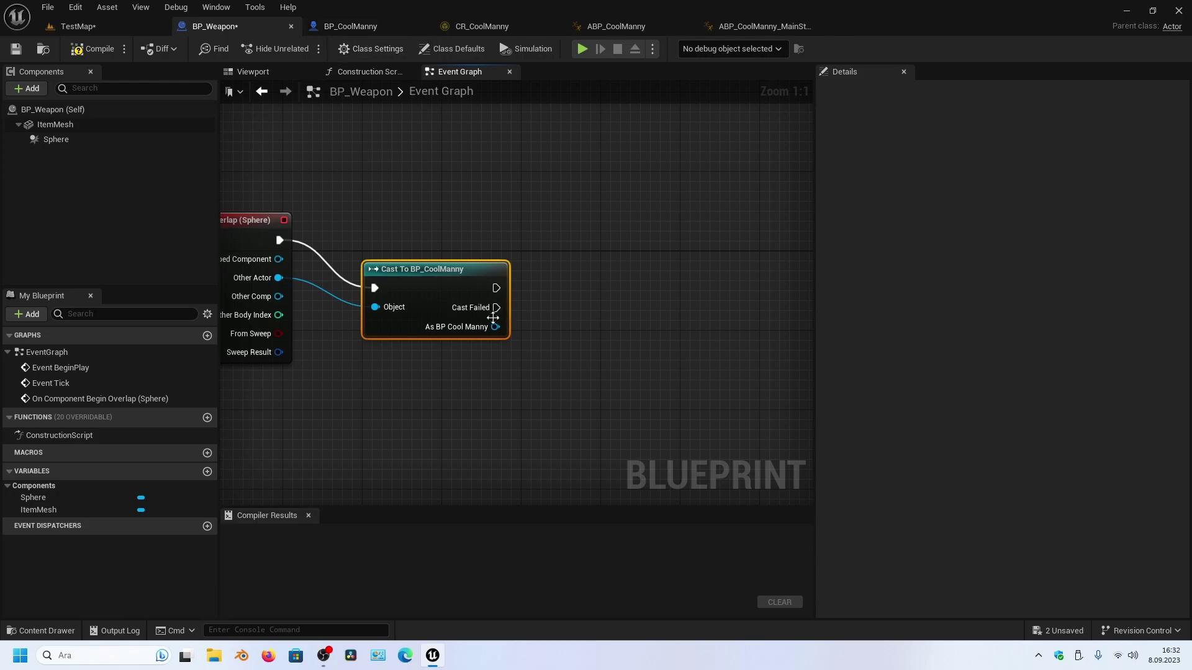
left_click(356, 28)
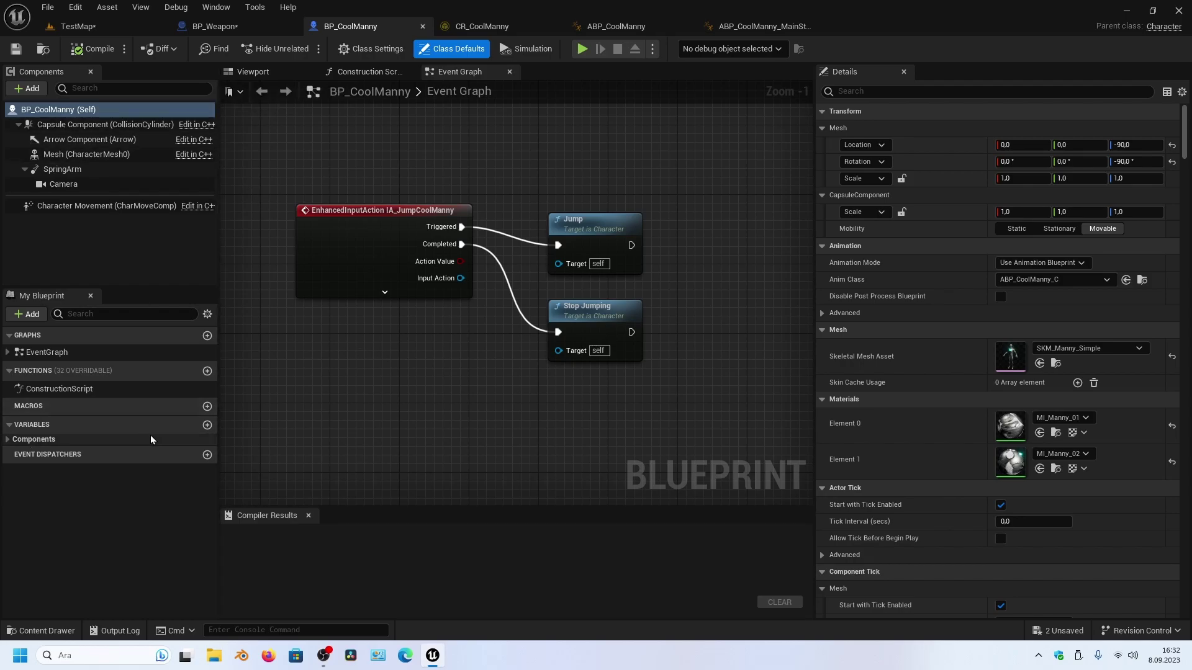
Step: Add the OverlappingWeapon variable to BP_CoolManny, typed as a BP Weapon object reference
left_click(207, 425)
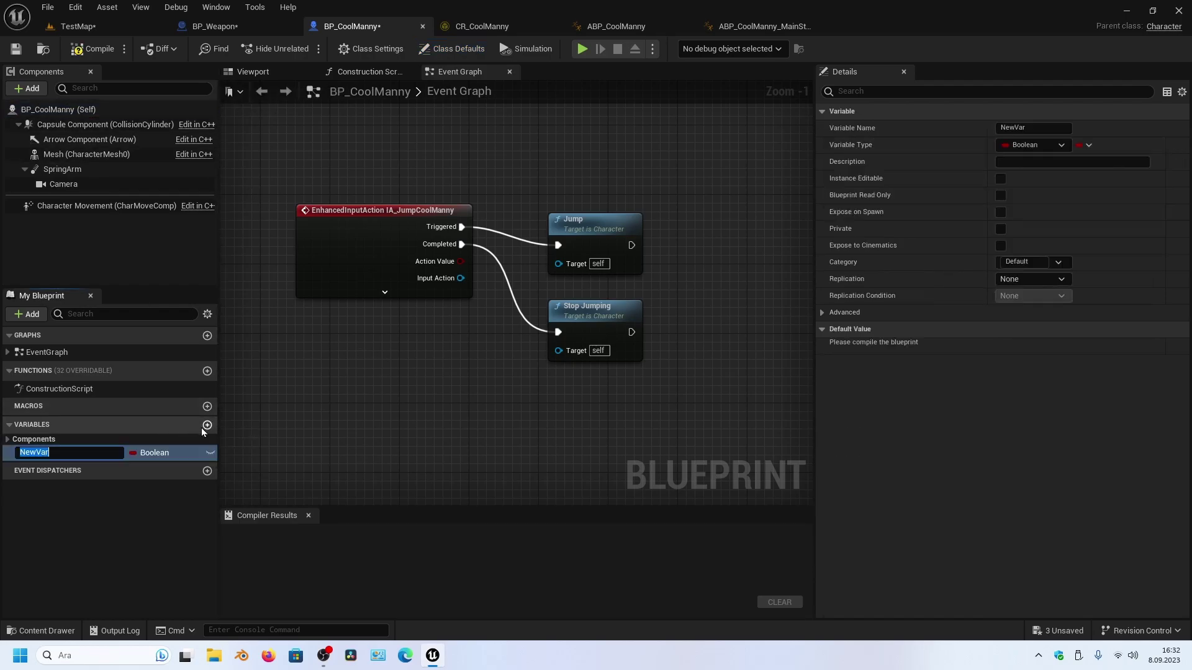
type("O")
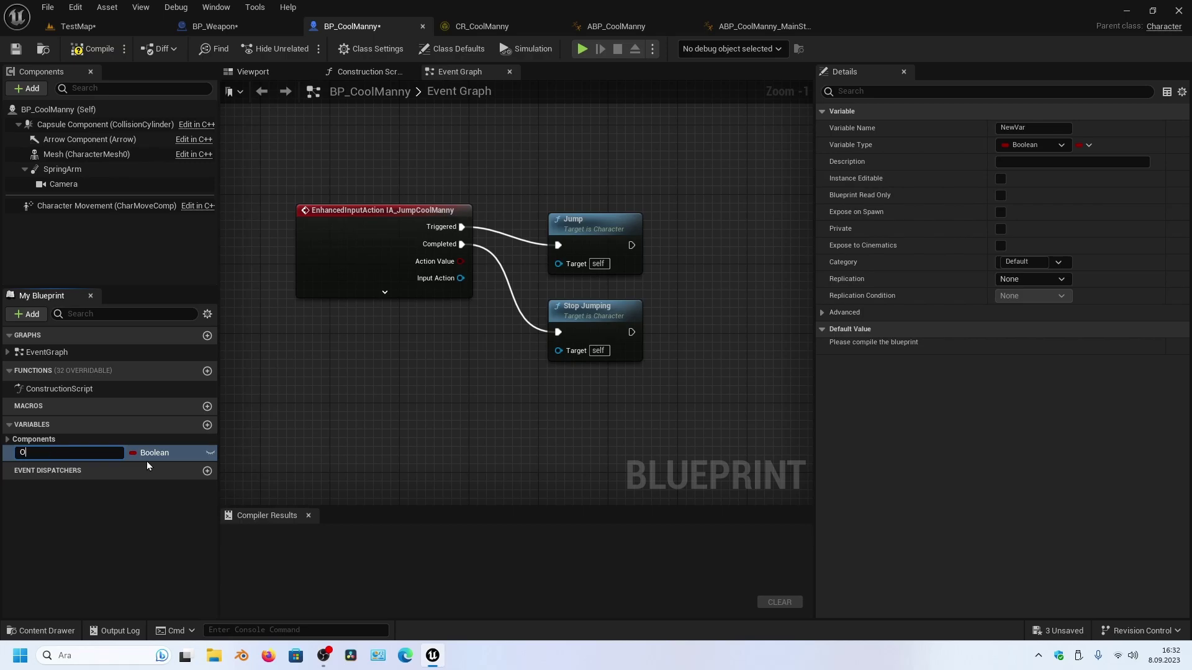
type("verlappi")
type("ngW")
type("eapon")
key("Return")
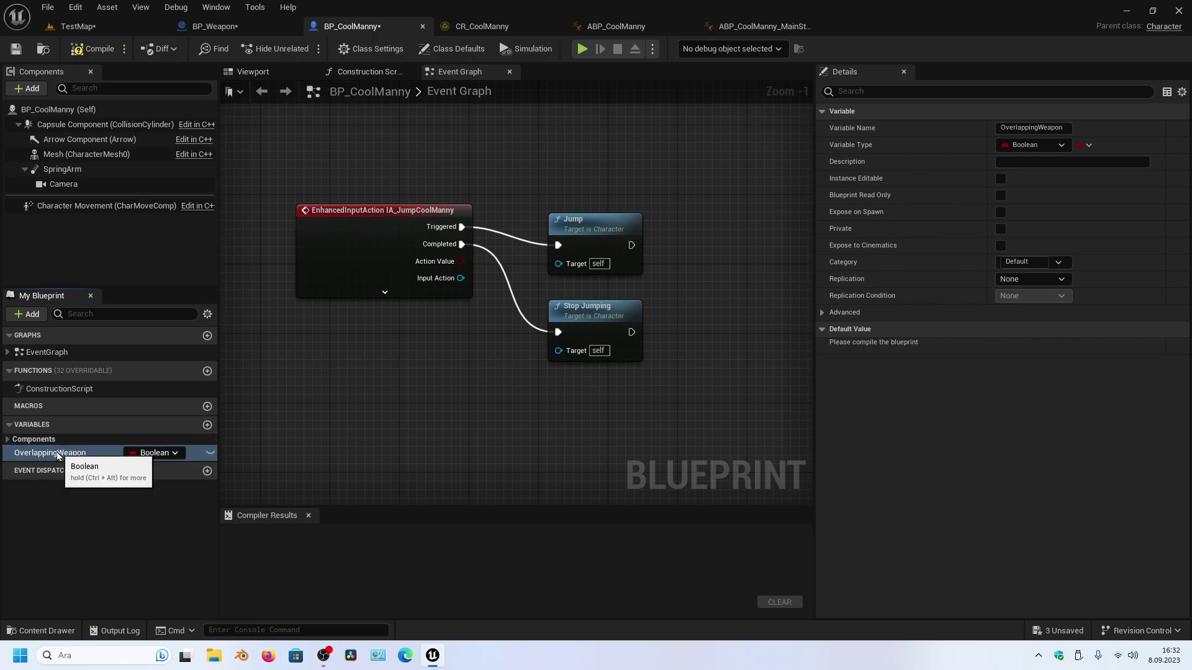
left_click(150, 453)
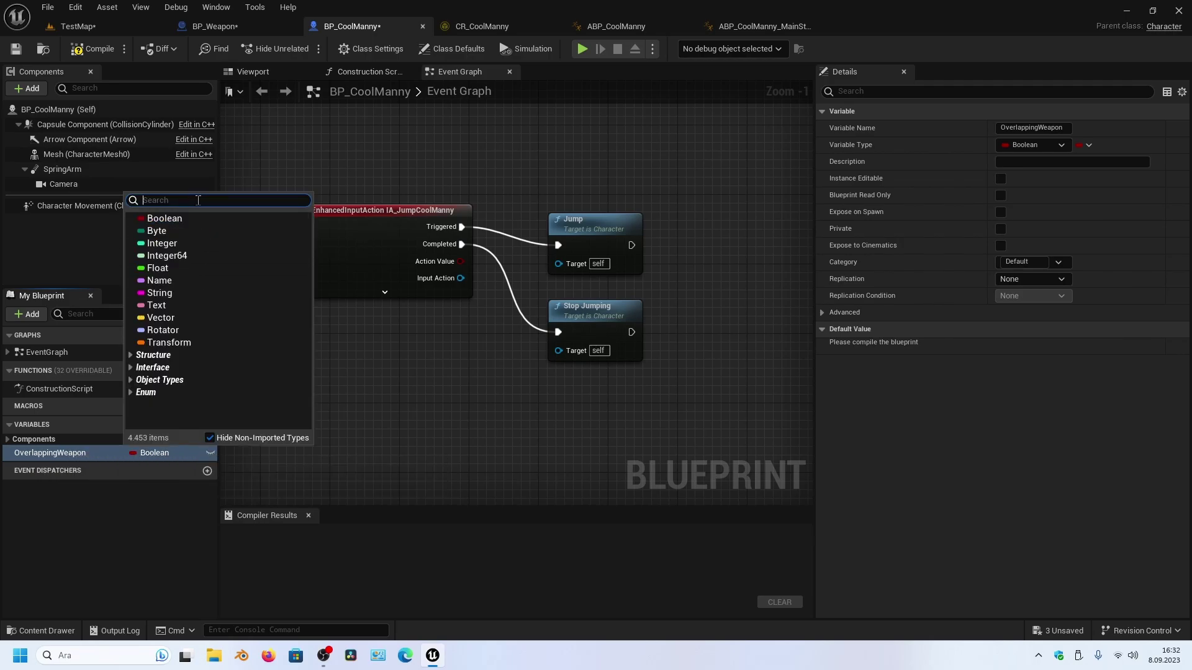
type("BP")
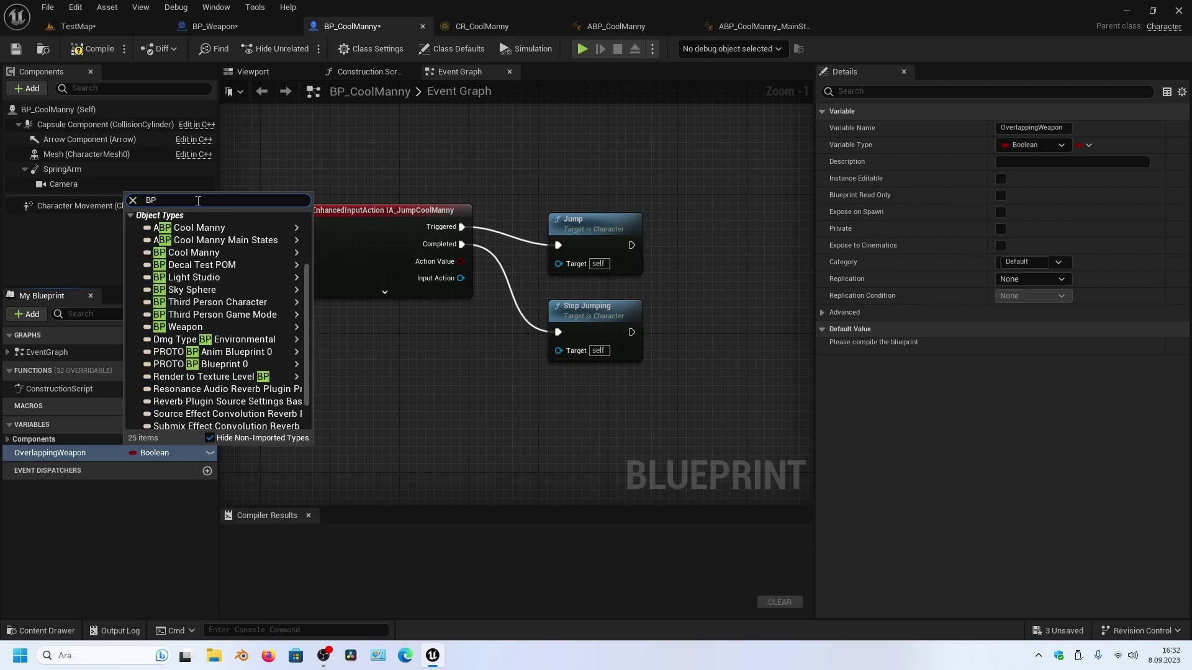
type("_We")
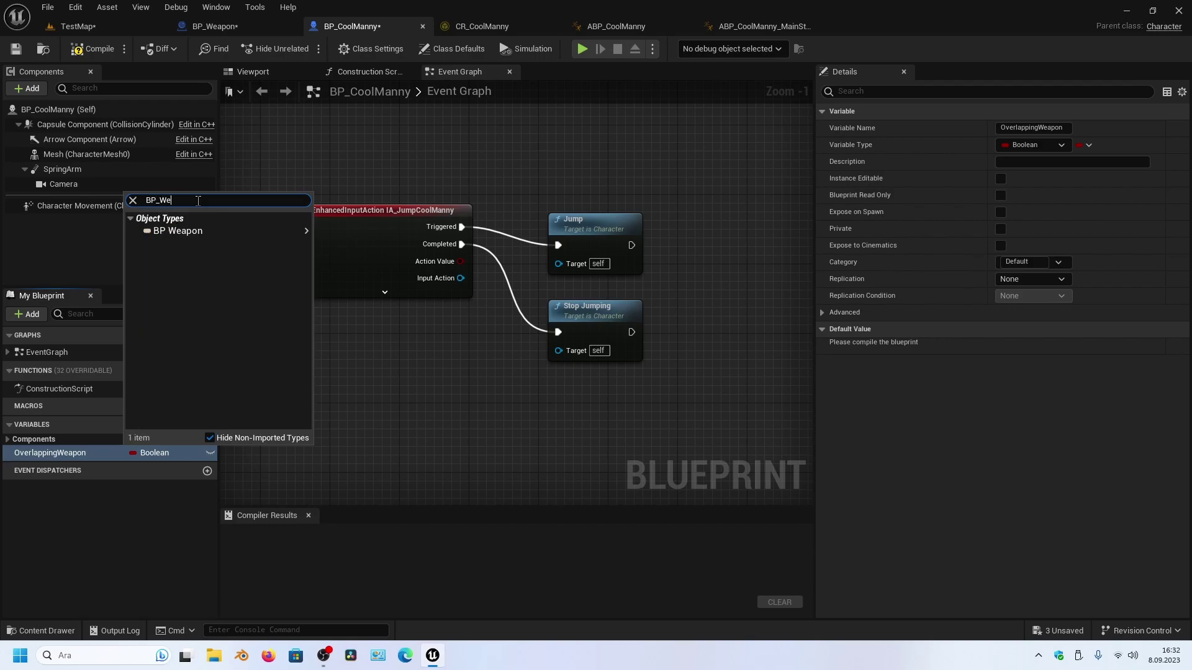
left_click(189, 232)
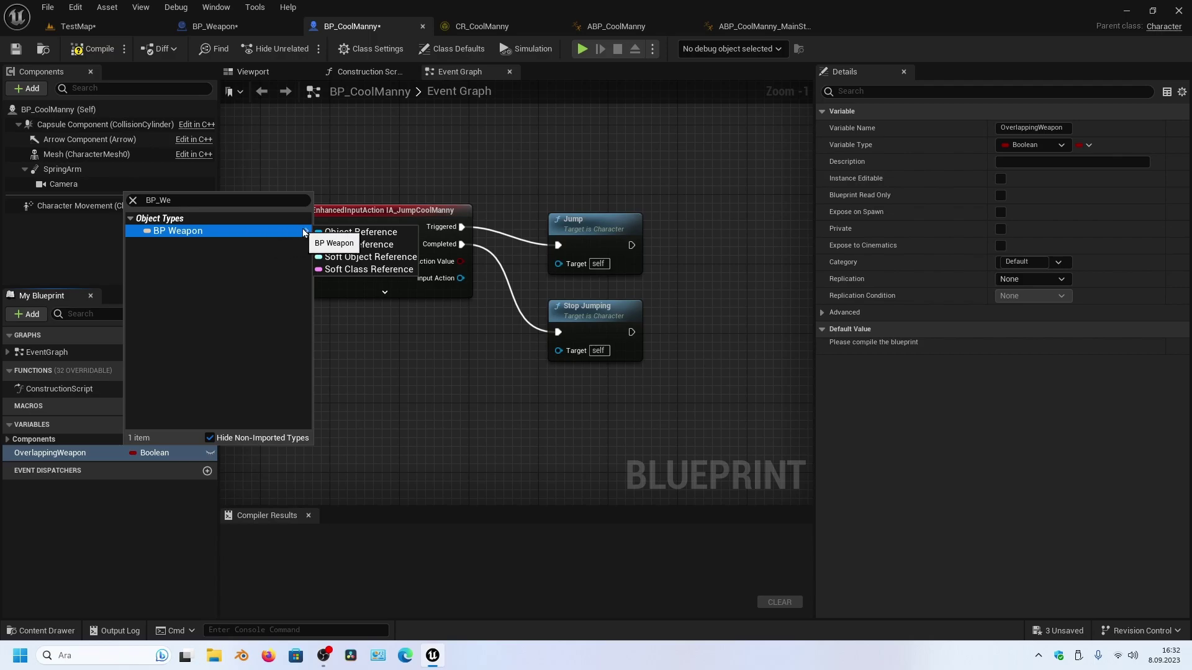
left_click(180, 232)
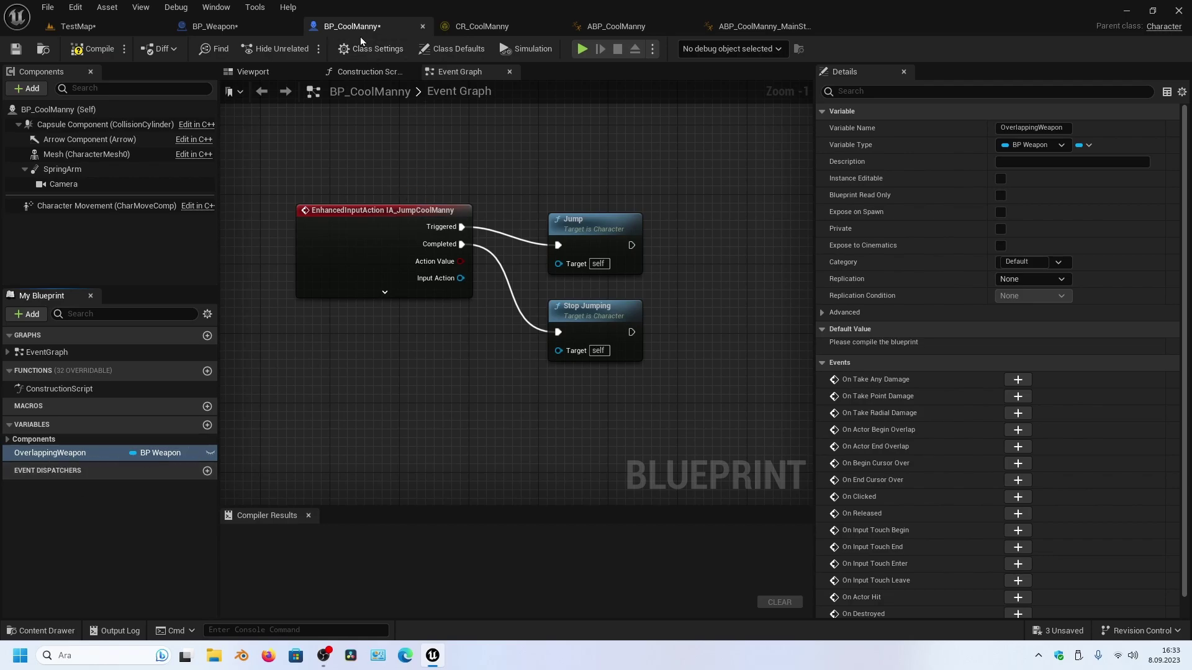
Step: From the cast's As BP Cool Manny output, add Set Overlapping Weapon and run it on cast success
left_click(223, 26)
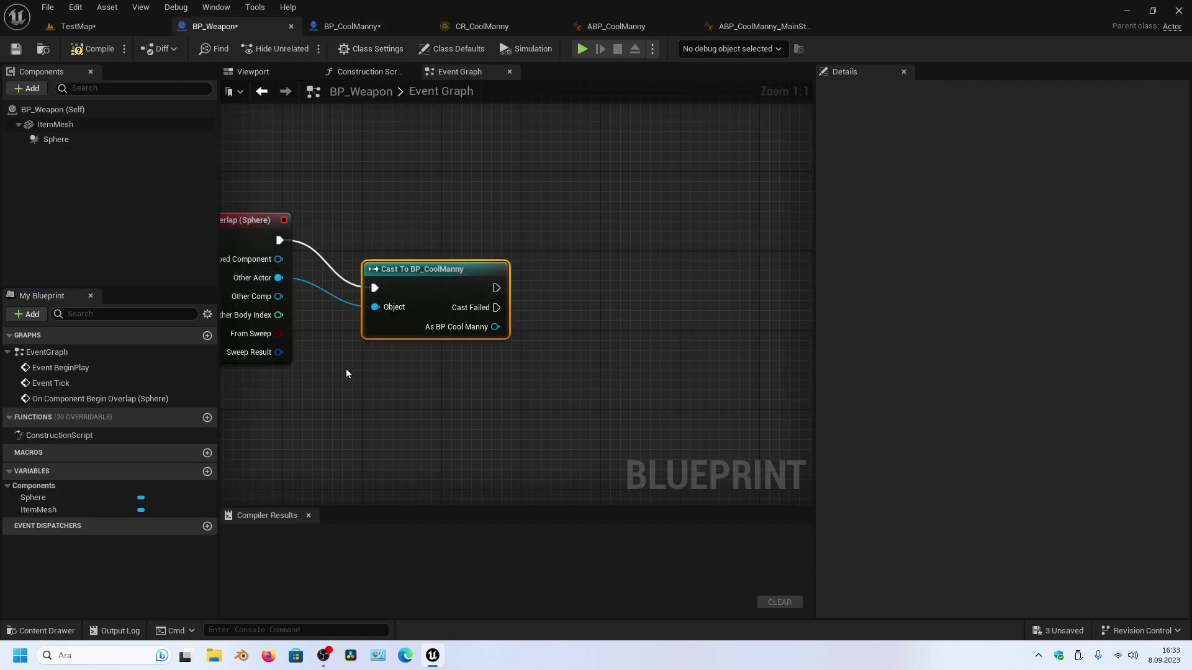
right_click_drag(347, 373, 379, 387)
right_click_drag(368, 268, 413, 240)
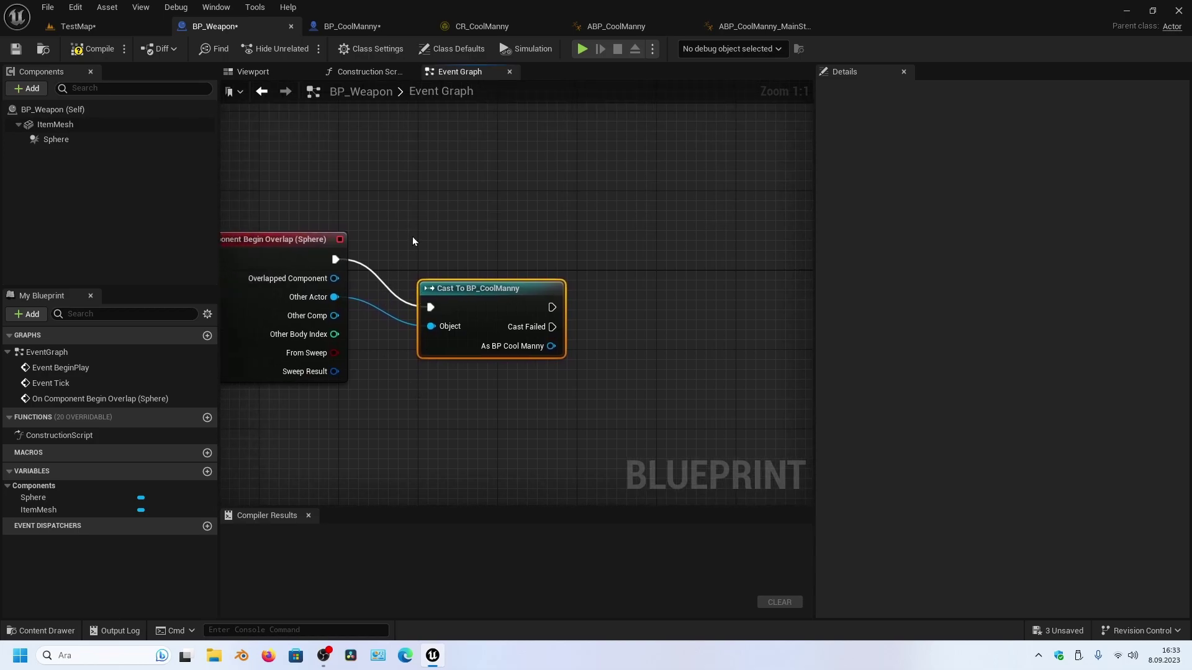
right_click_drag(521, 396, 480, 370)
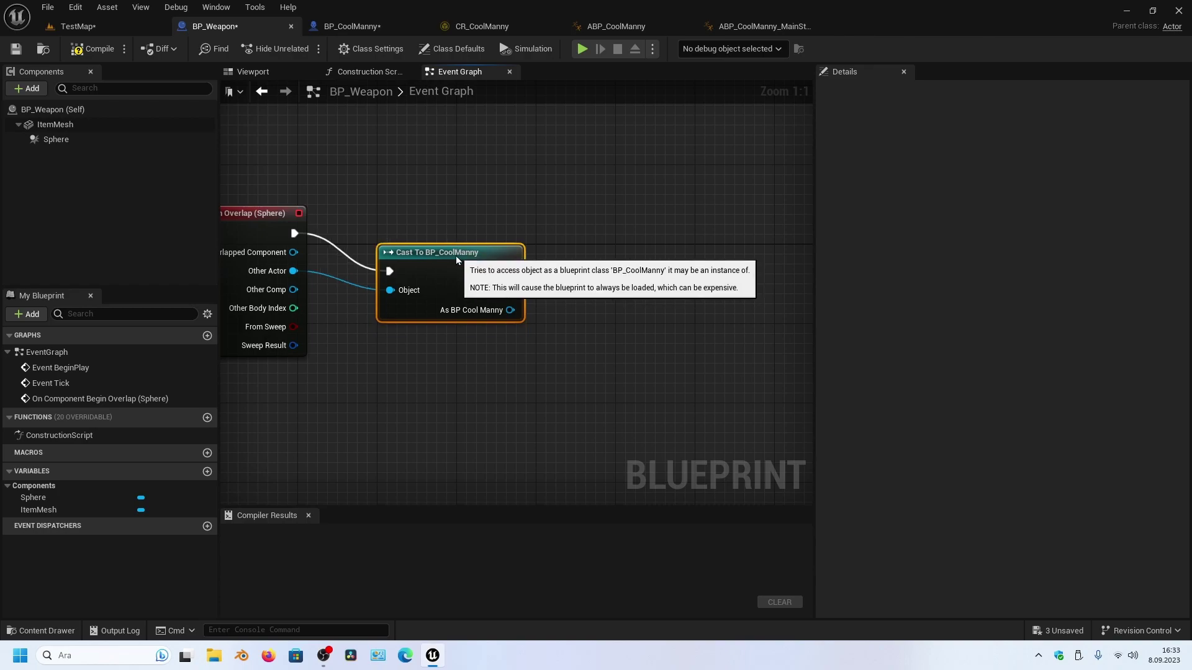
right_click_drag(572, 299, 529, 315)
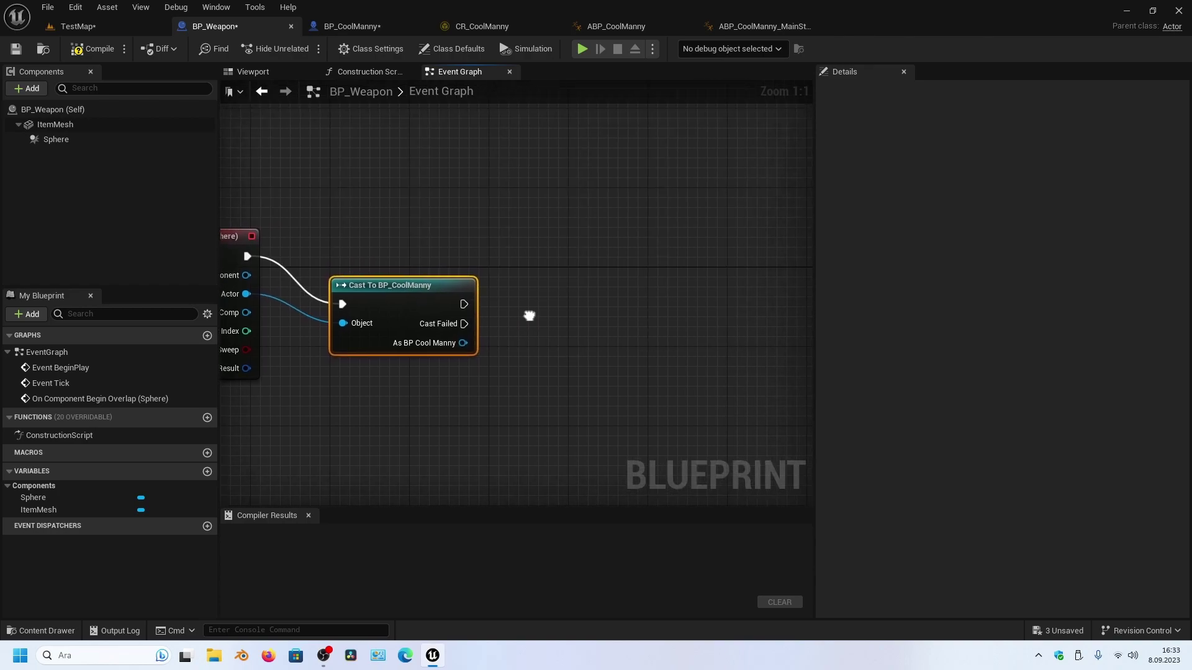
right_click_drag(468, 387, 452, 363)
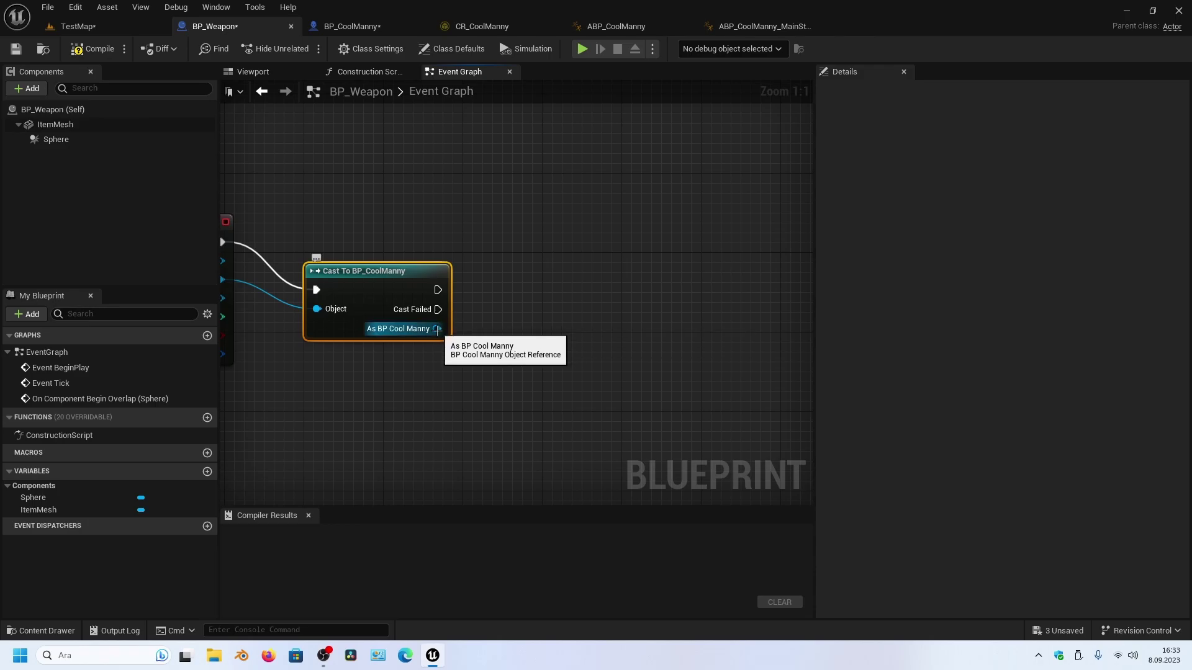
left_click_drag(437, 329, 515, 320)
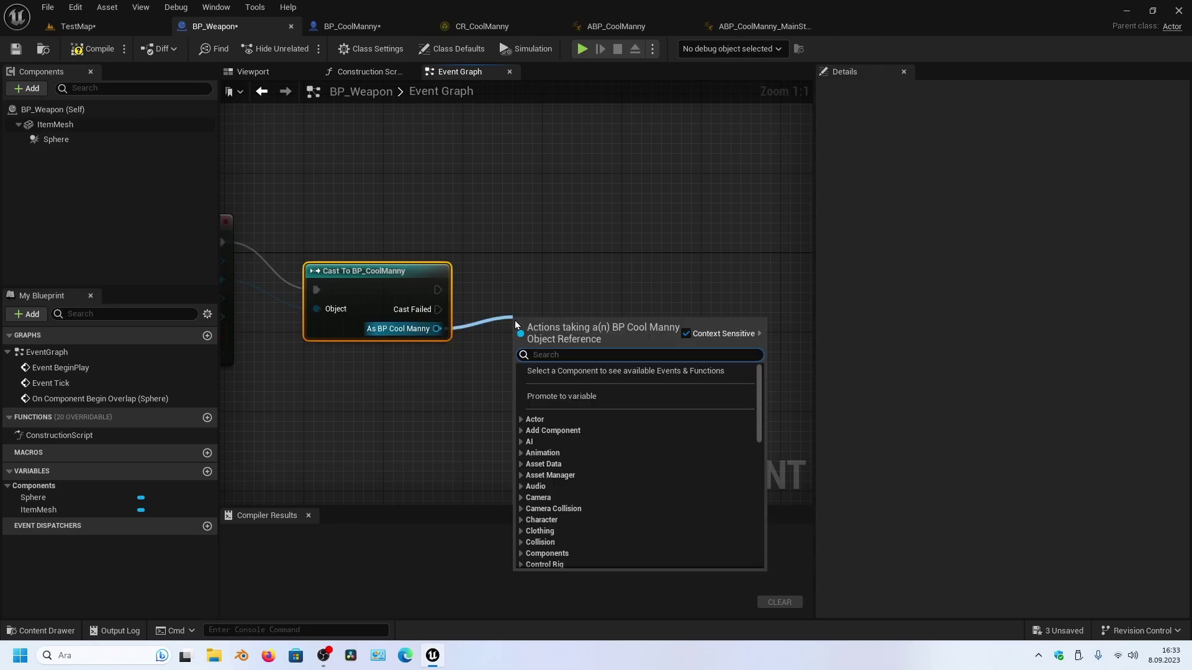
type("set ove")
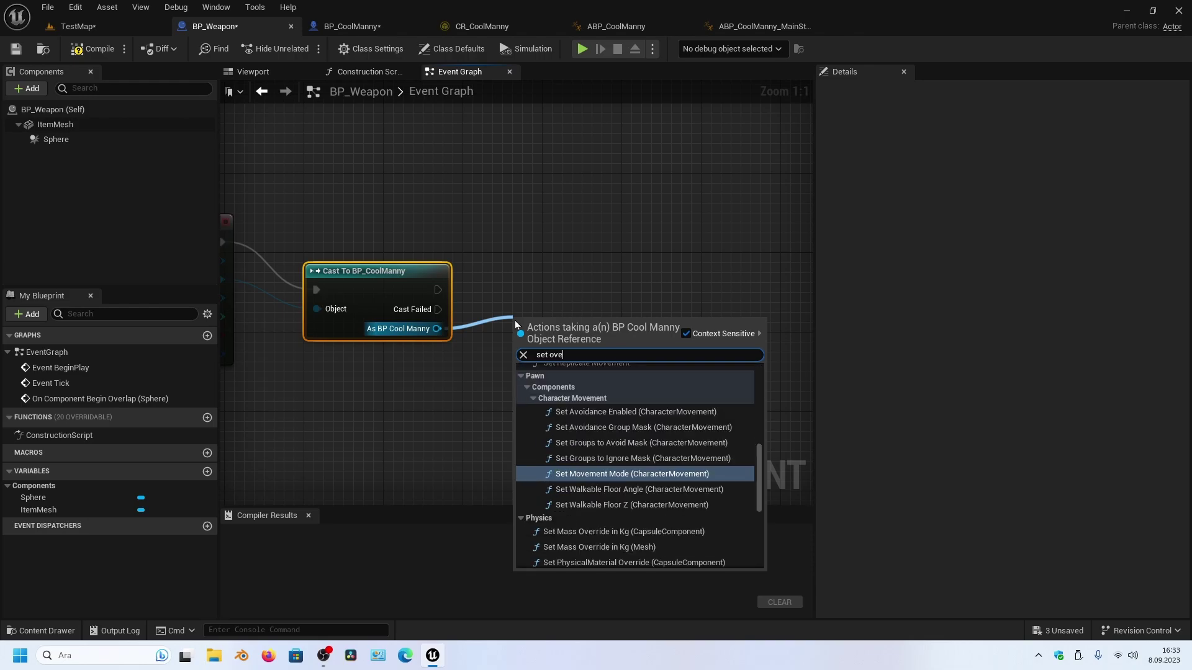
type("rlapp")
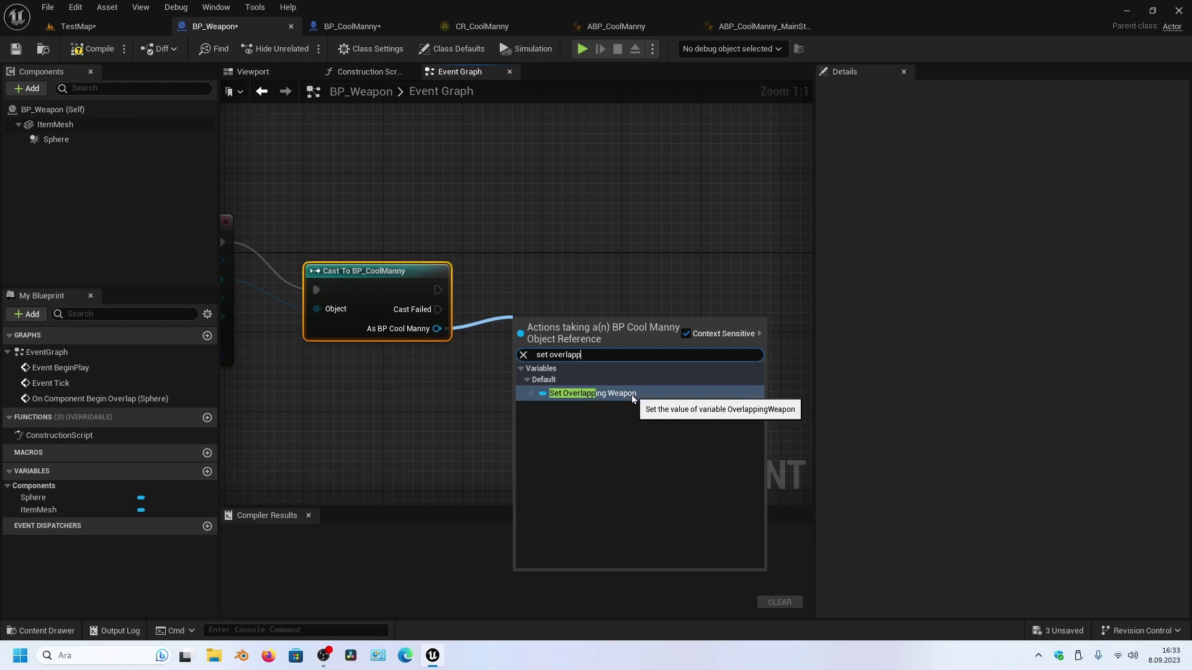
left_click(631, 395)
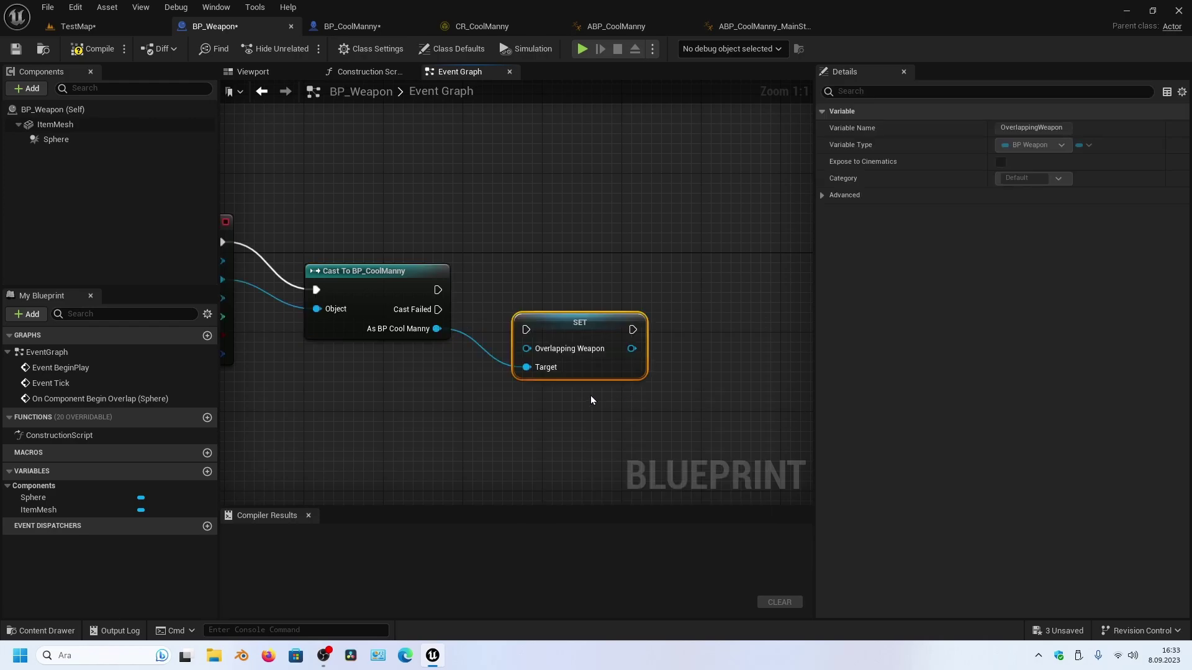
left_click_drag(568, 317, 578, 308)
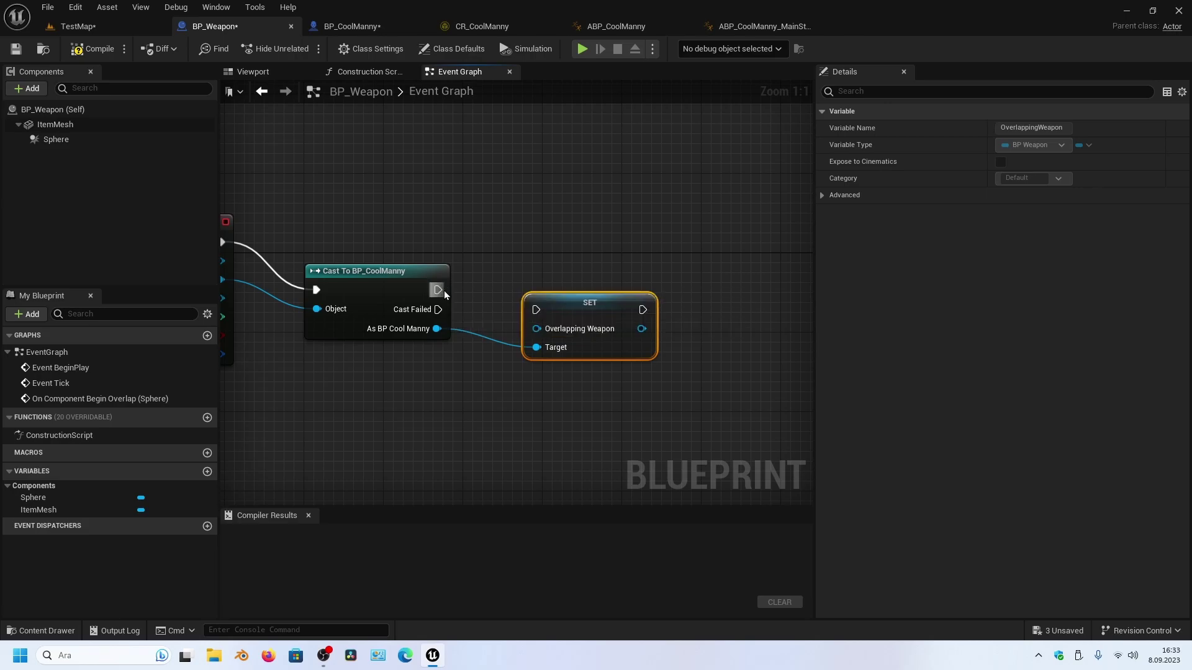
left_click_drag(437, 290, 535, 309)
Step: Rearrange the cast and SET nodes and reframe the graph view
right_click_drag(507, 374, 497, 350)
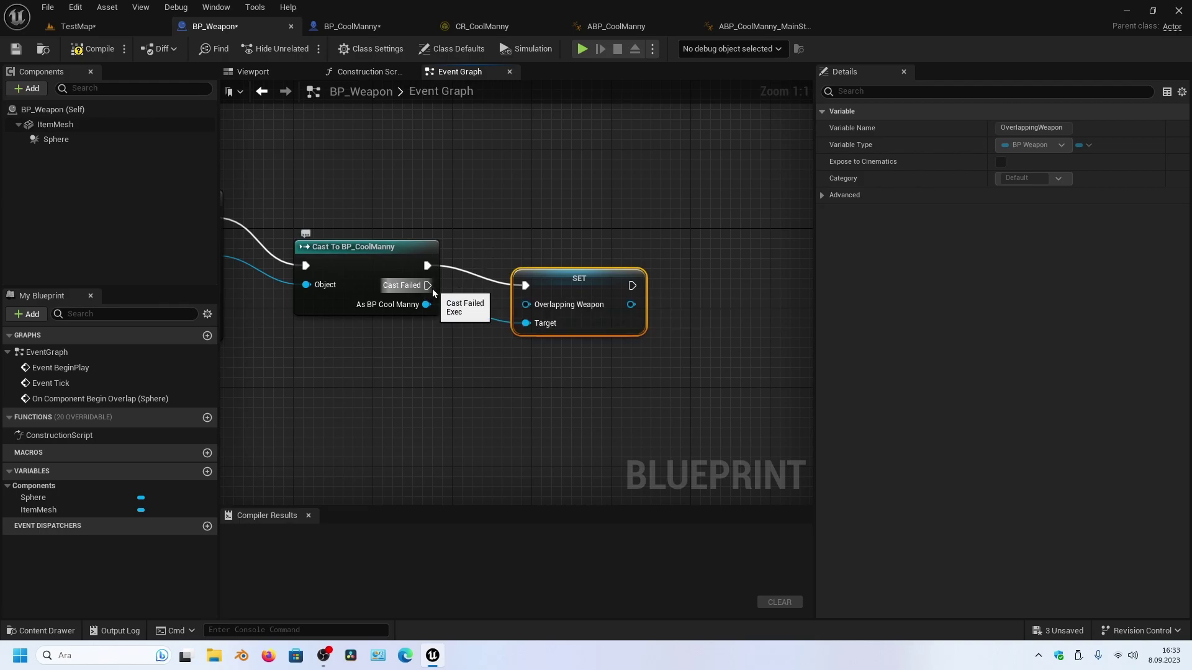
left_click_drag(385, 249, 394, 249)
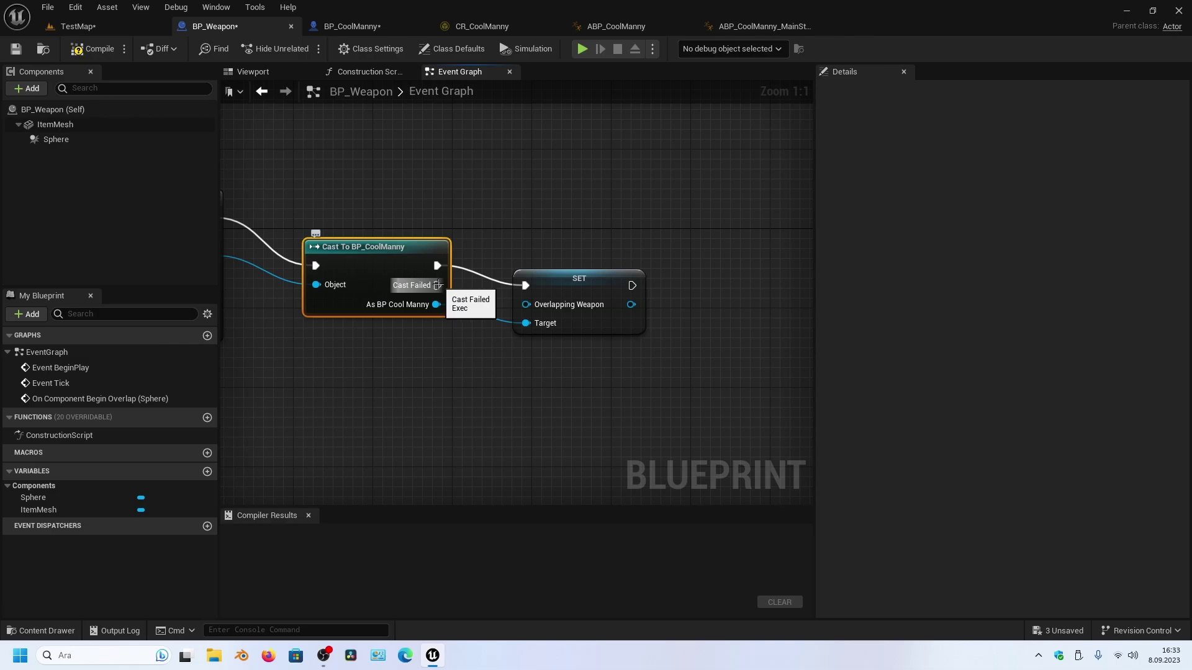
left_click_drag(438, 285, 539, 188)
right_click_drag(539, 365, 423, 354)
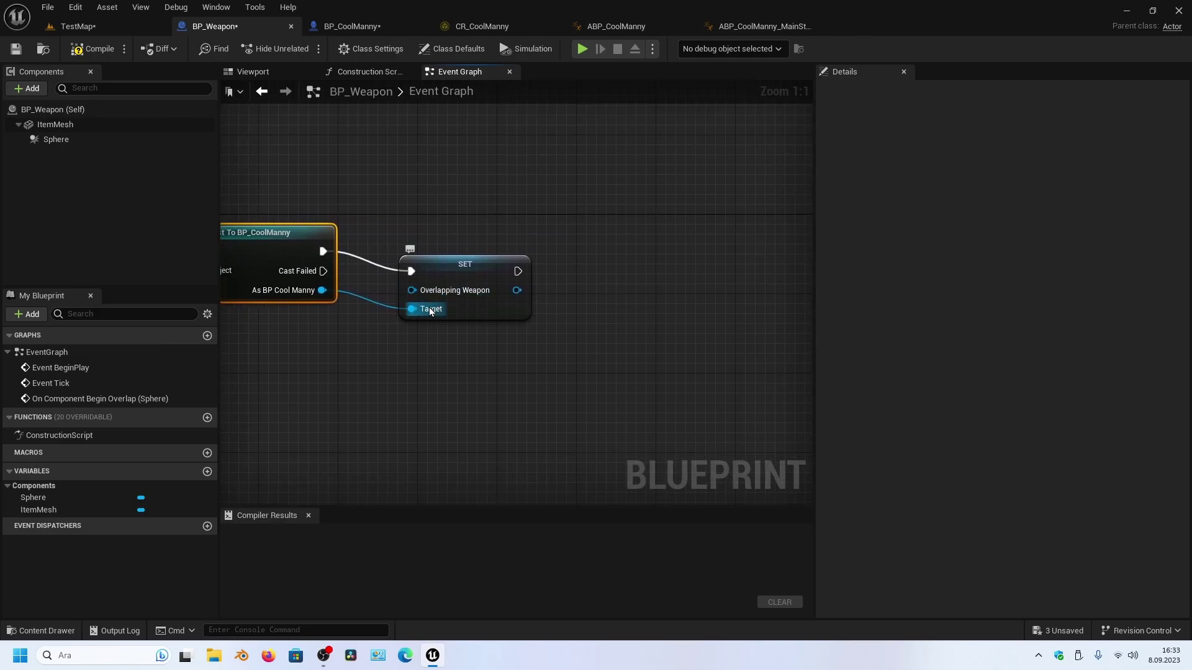
right_click_drag(380, 364, 428, 351)
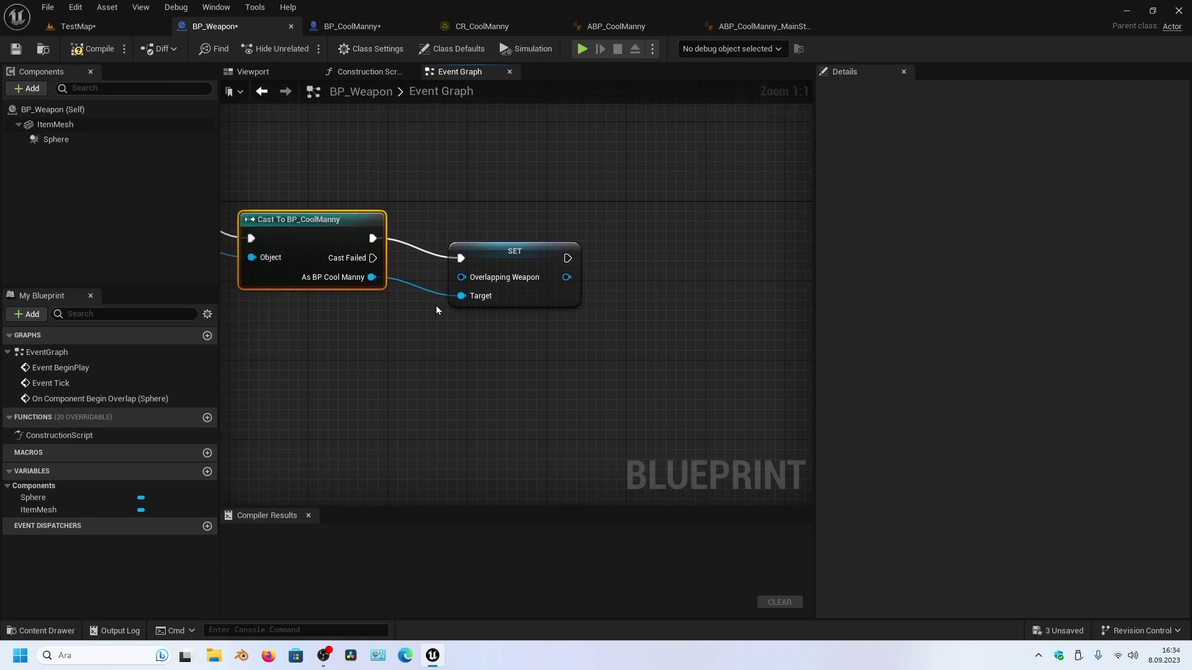
Step: Connect a Self reference node to the SET node's Overlapping Weapon input and frame the overlap chain
left_click(60, 110)
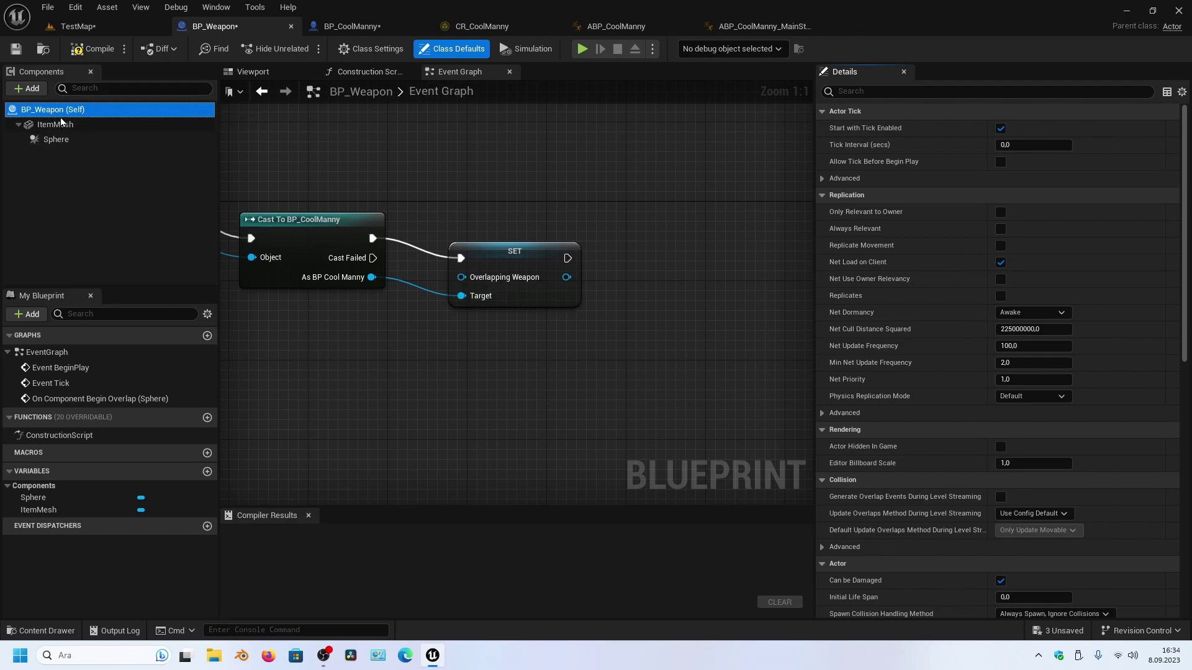
left_click(382, 348)
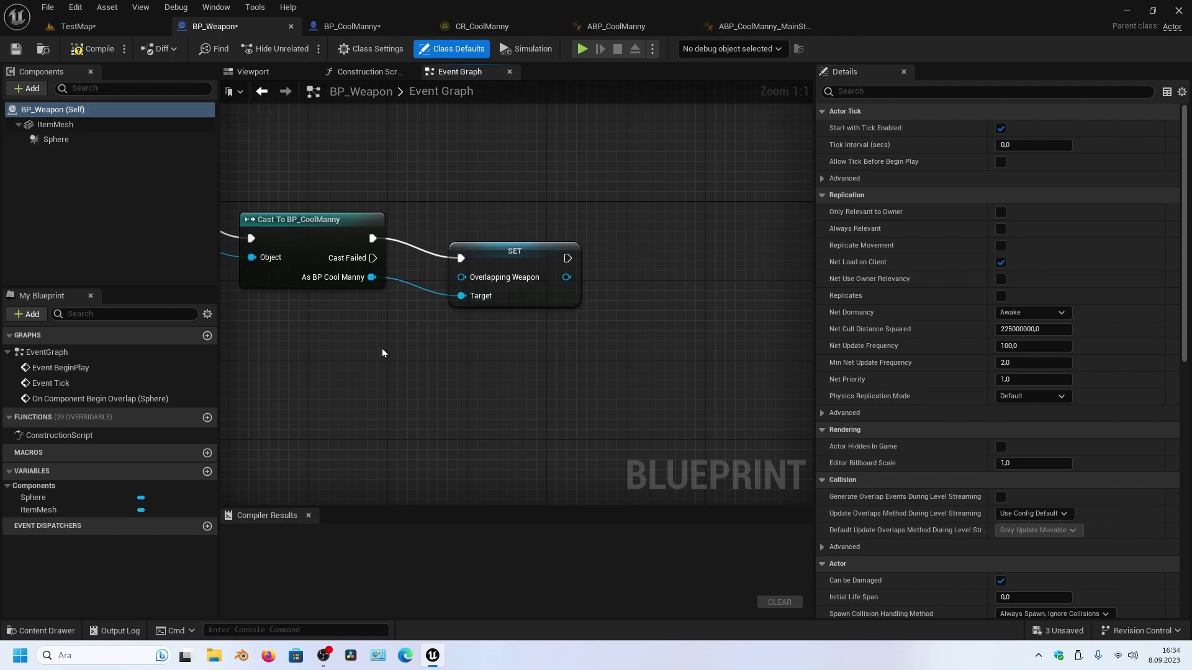
right_click(369, 363)
type("self")
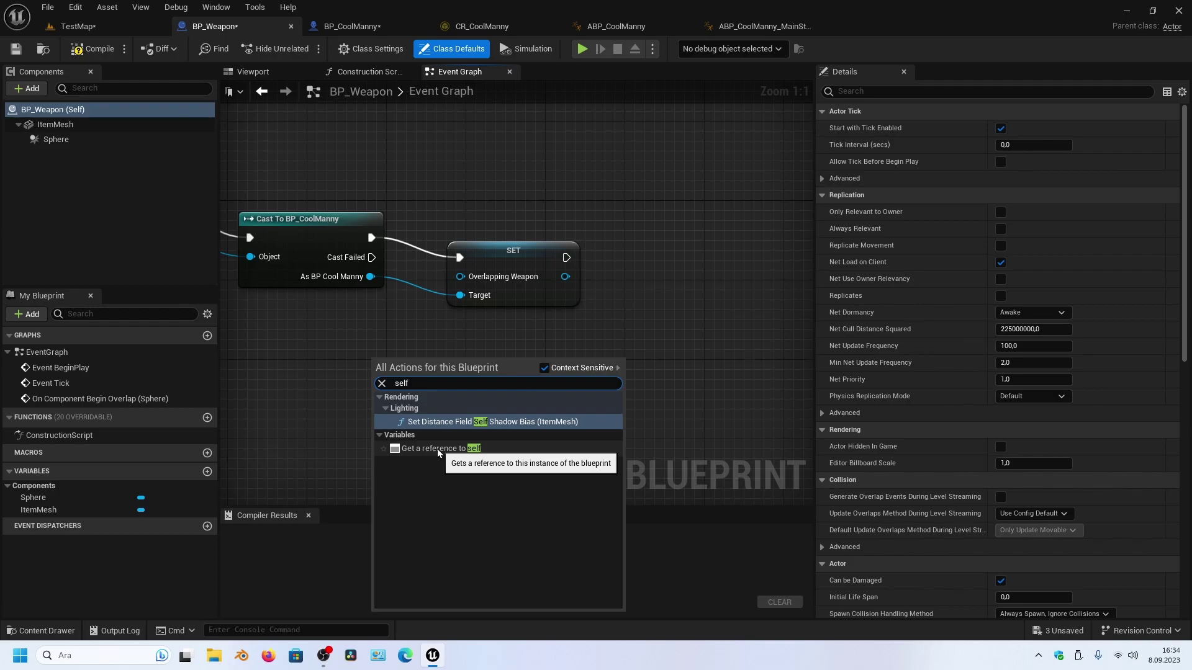
left_click(437, 449)
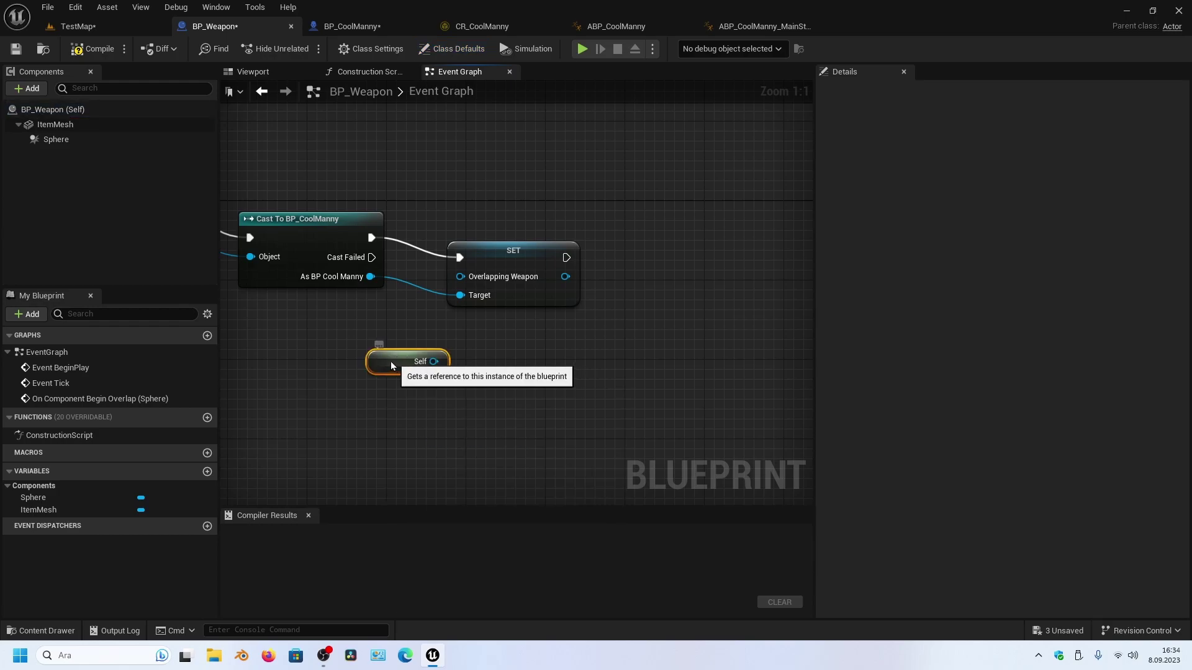
left_click_drag(392, 365, 341, 355)
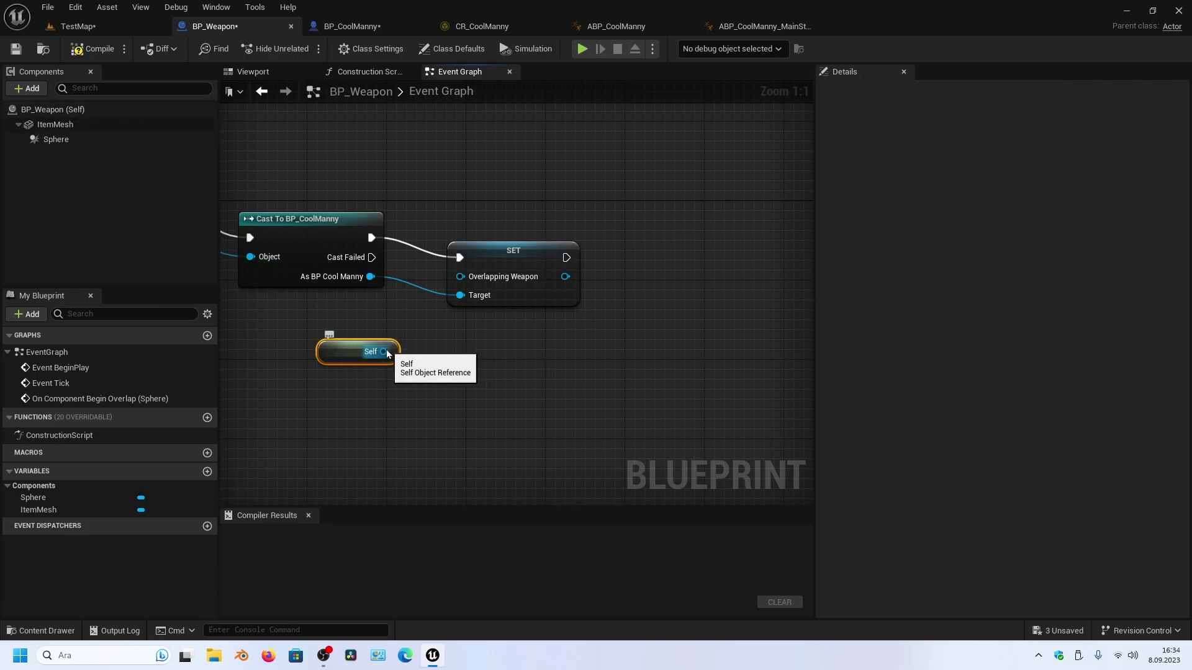
left_click_drag(387, 353, 460, 277)
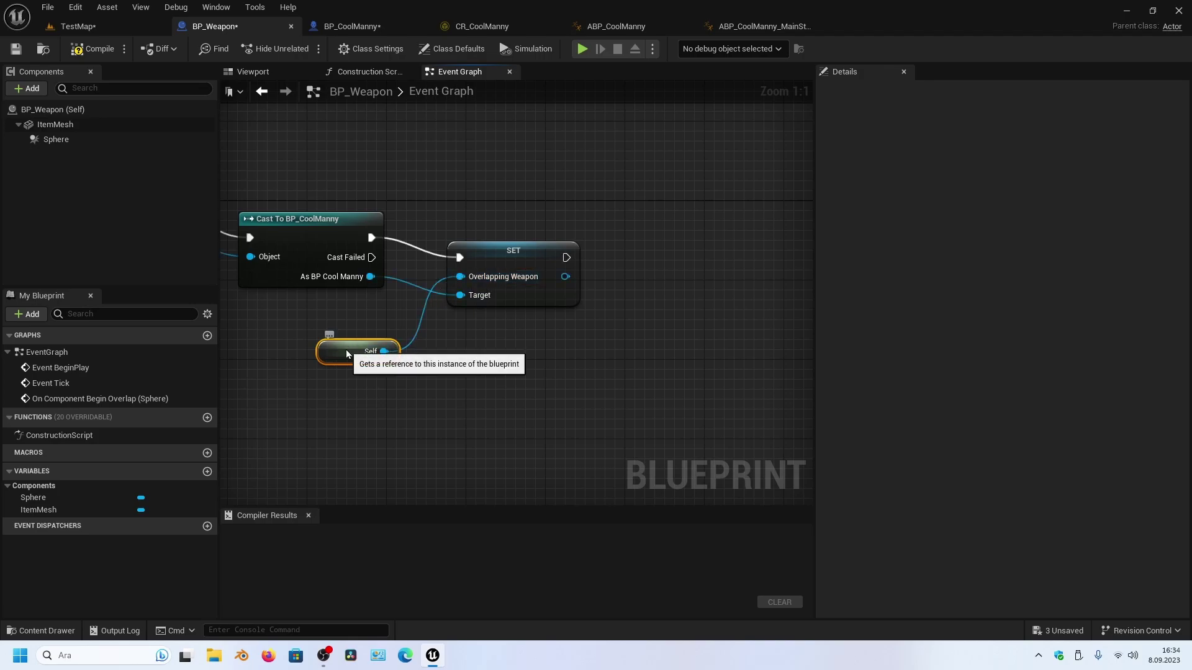
left_click_drag(345, 349, 364, 329)
mouse_move(292, 372)
right_mouse_down()
mouse_move(428, 379)
mouse_move(468, 364)
mouse_move(419, 329)
right_mouse_up()
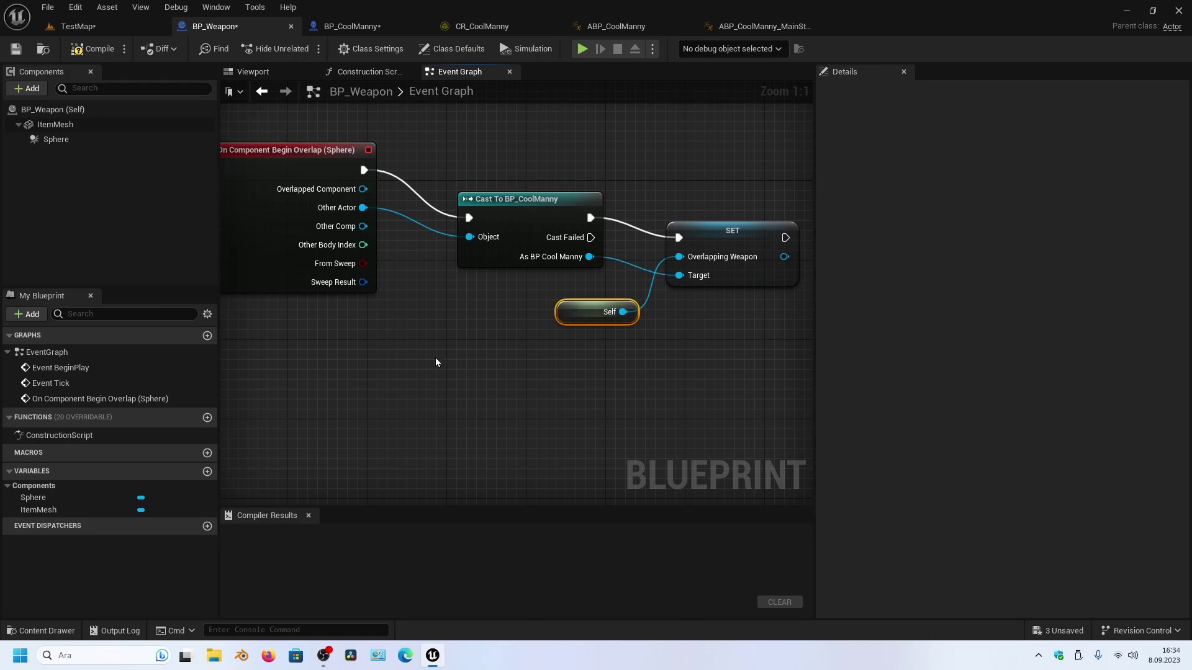
right_click_drag(426, 352, 482, 309)
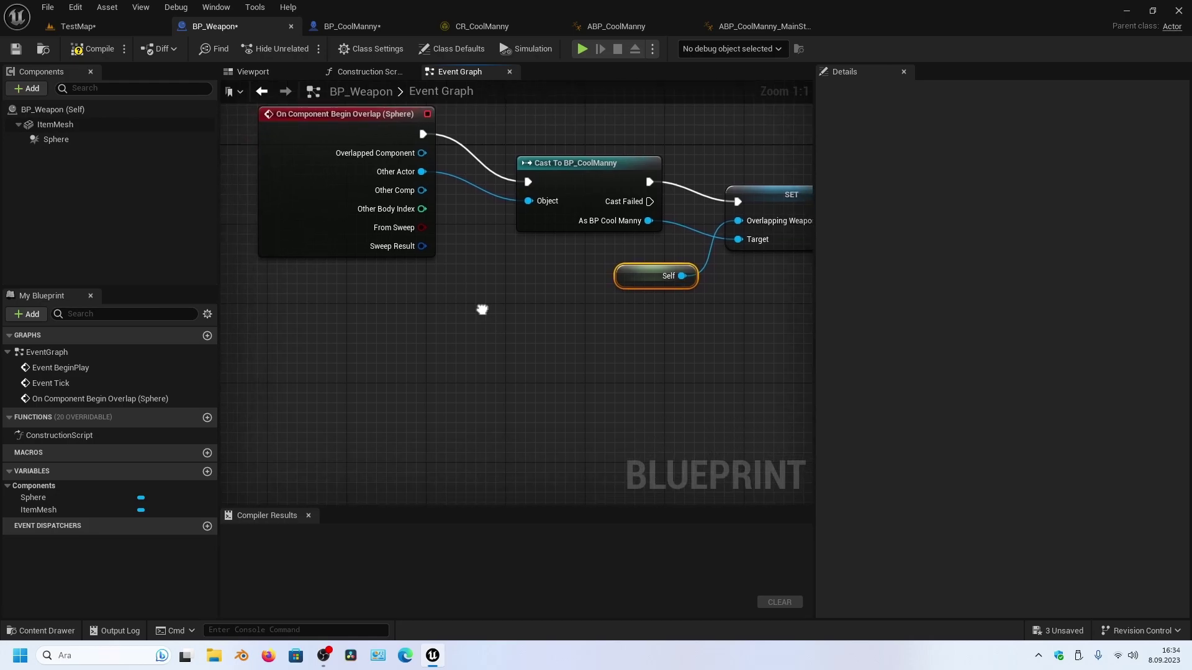
Step: Add an On Component End Overlap (Sphere) event to BP_Weapon's graph
left_click(69, 139)
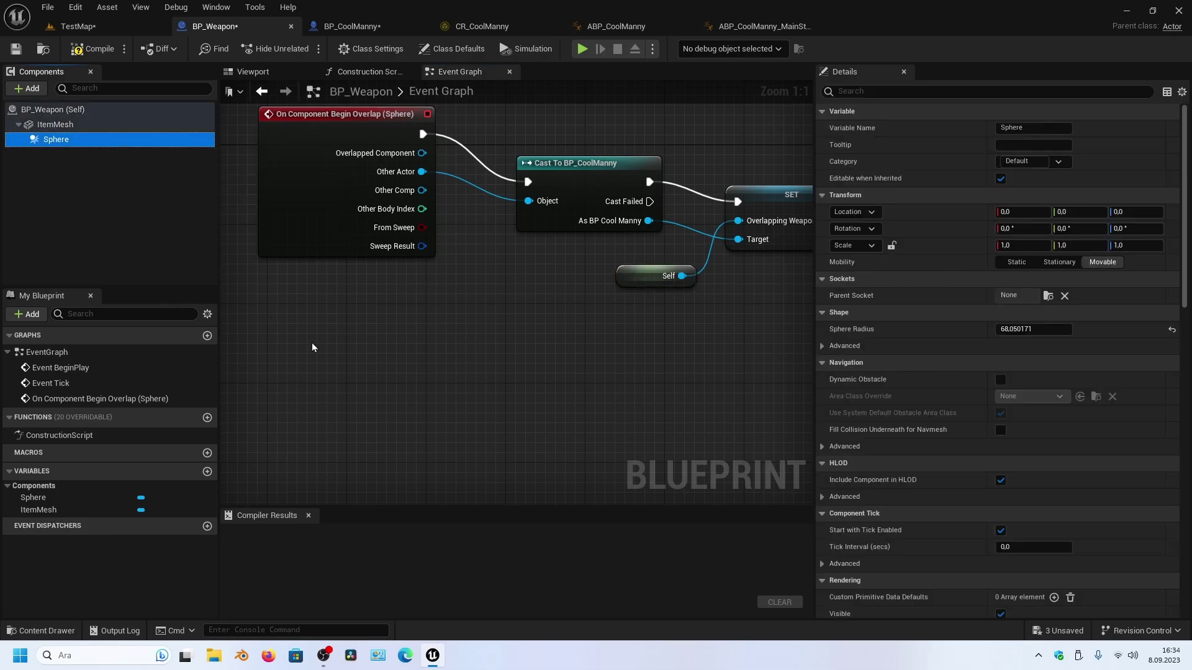
right_click(323, 342)
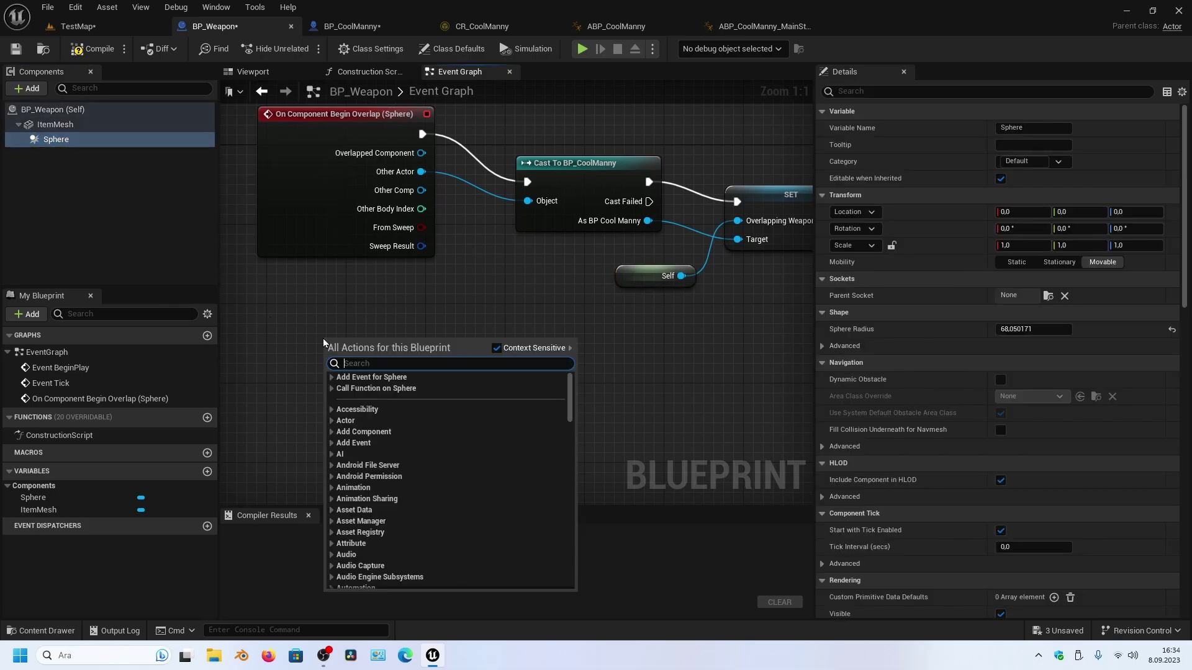
type("end ove")
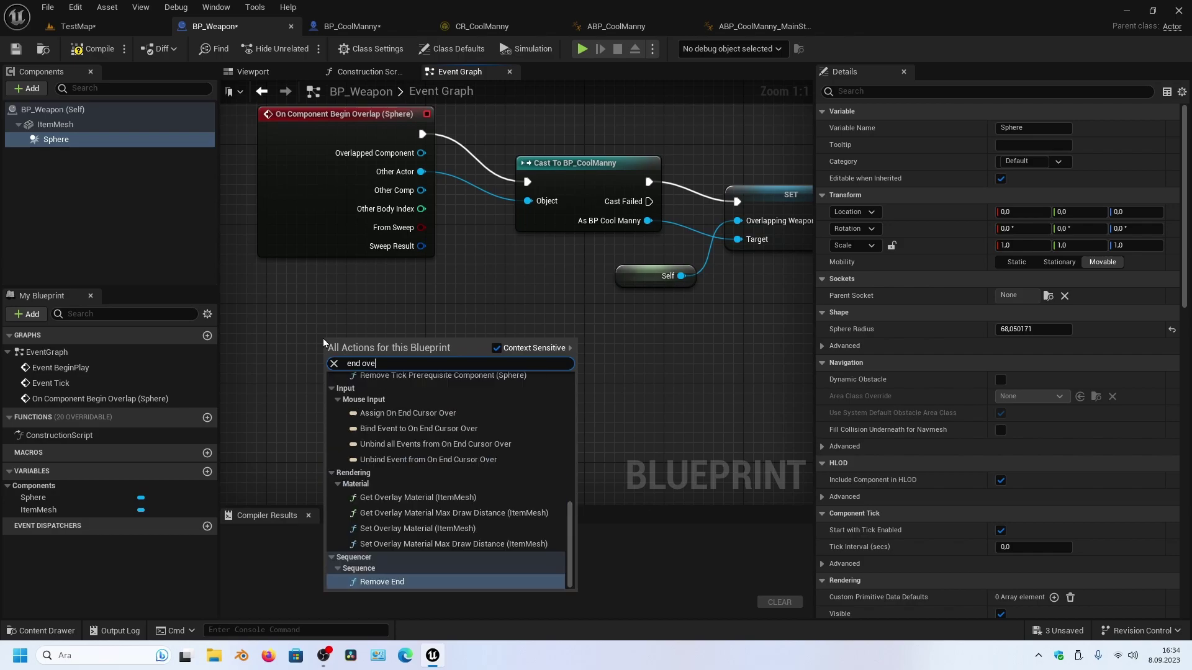
type("rlap")
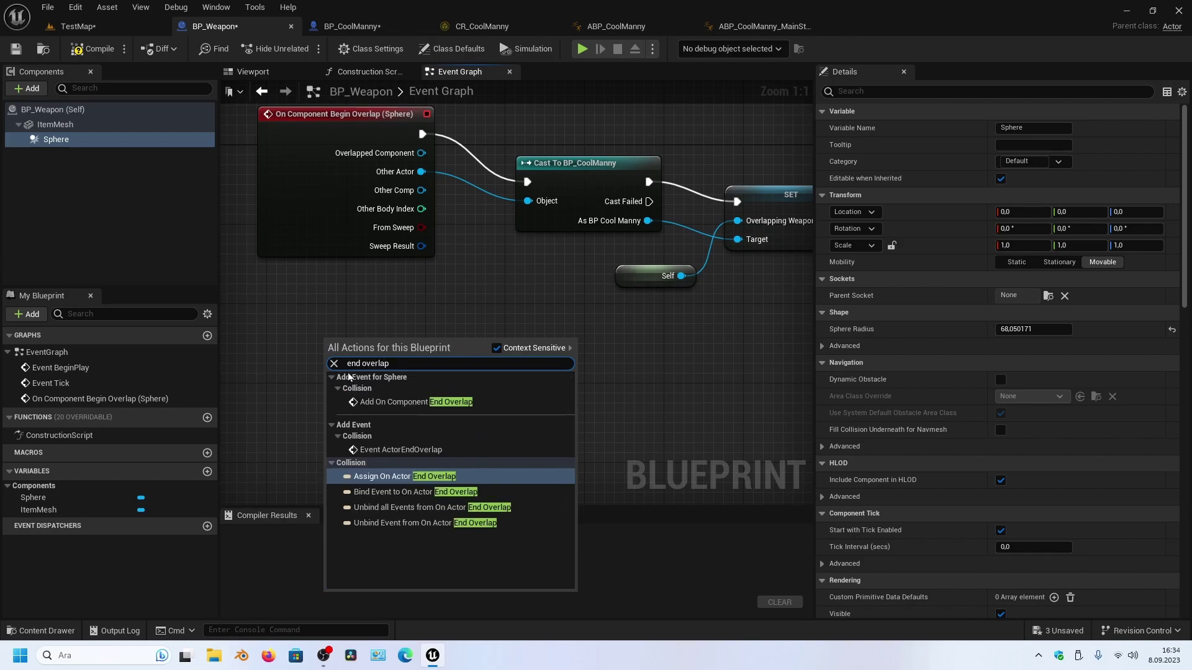
left_click(416, 402)
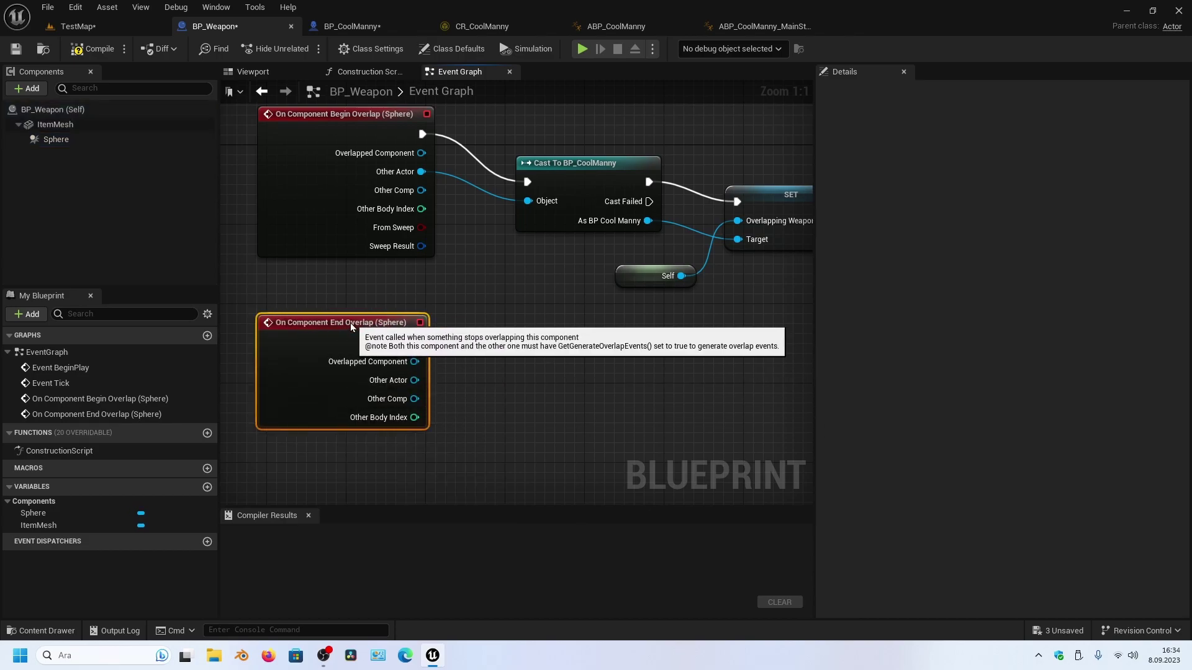
Step: Copy and paste the Cast To BP_CoolManny and SET nodes beside the end-overlap event
right_click_drag(652, 332, 513, 364)
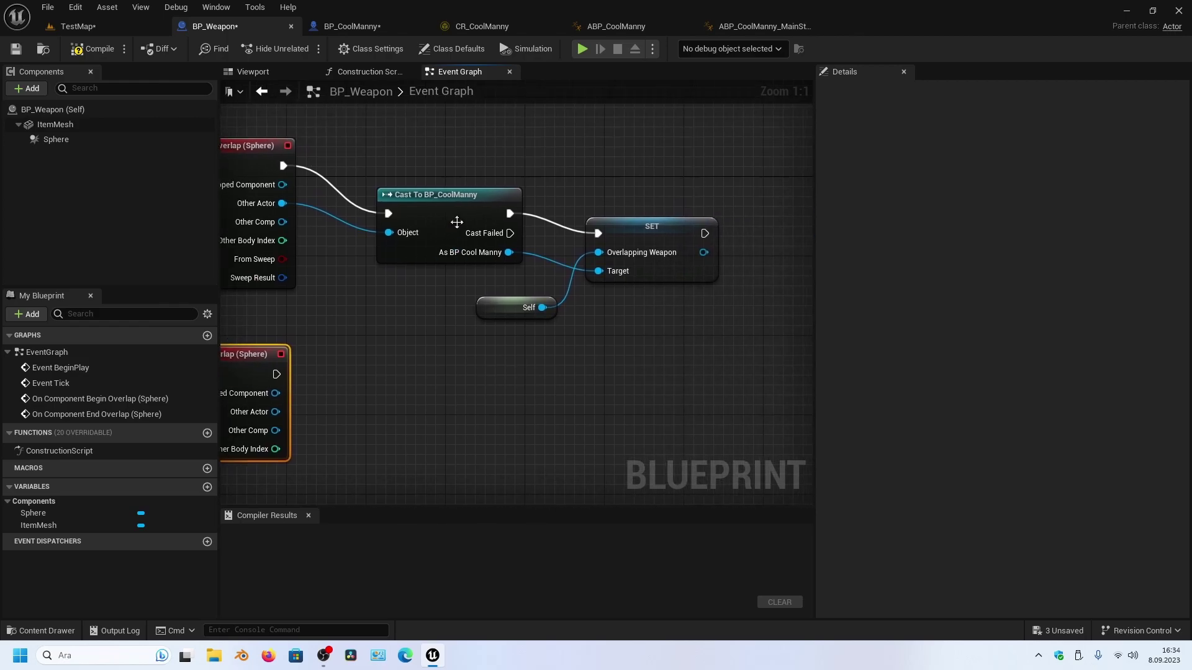
left_click_drag(495, 173, 645, 245)
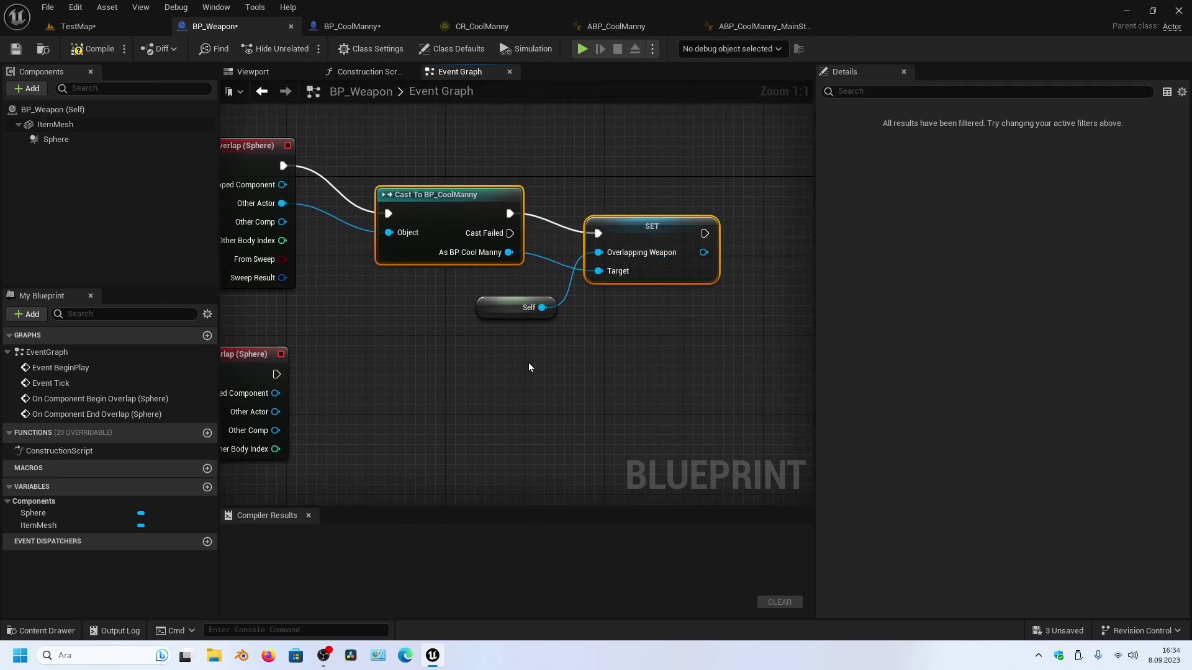
key("ctrl+c")
key("ctrl+v")
left_click_drag(630, 384, 580, 393)
right_click_drag(282, 374, 355, 338)
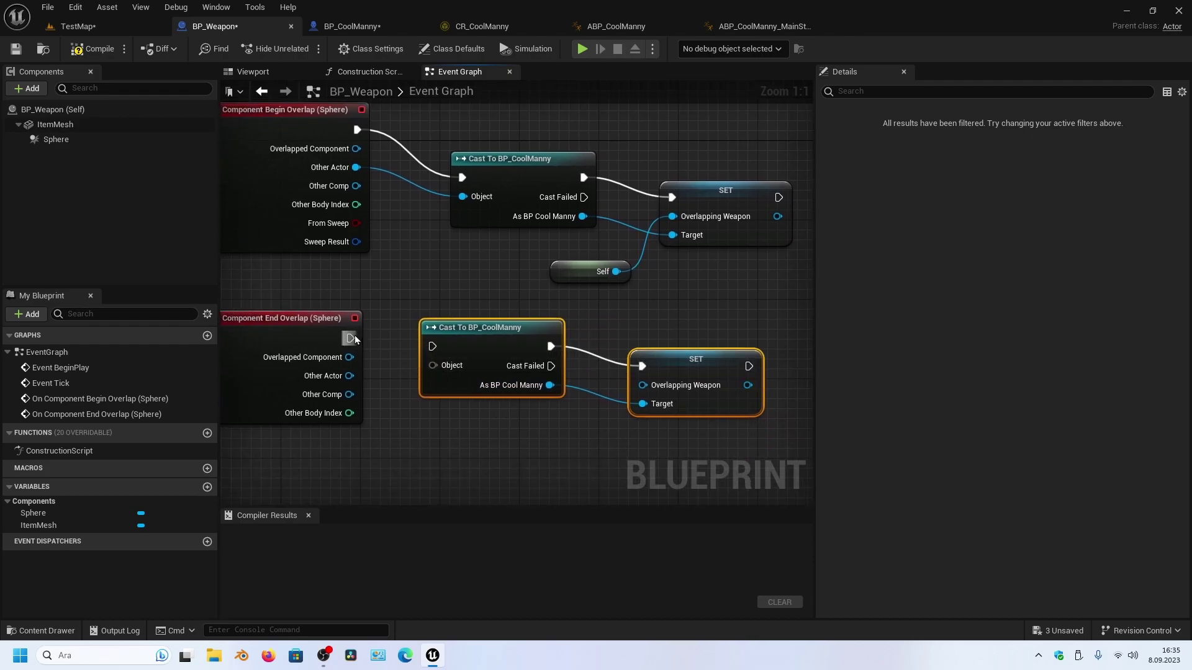
Step: Wire the end-overlap event's exec and Other Actor pins into the copied cast
left_click_drag(350, 338, 433, 346)
left_click_drag(349, 375, 432, 362)
right_click_drag(532, 446, 393, 419)
mouse_move(474, 399)
right_mouse_down()
mouse_move(508, 373)
mouse_move(603, 420)
mouse_move(633, 377)
right_mouse_up()
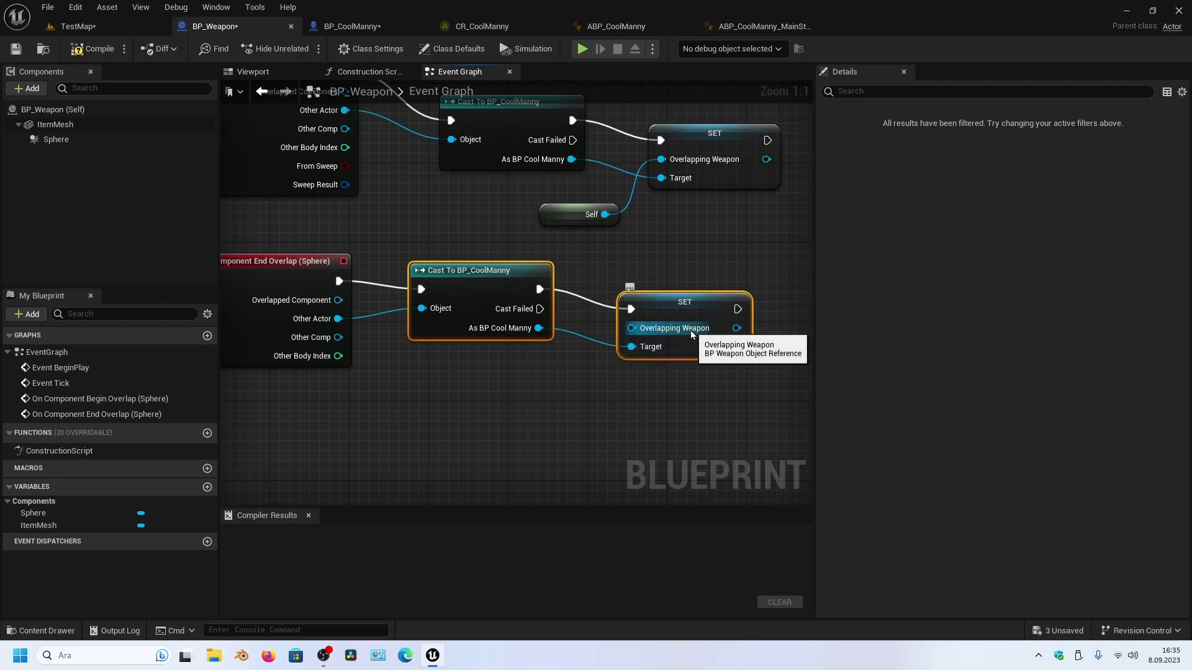
right_click_drag(548, 223, 539, 282)
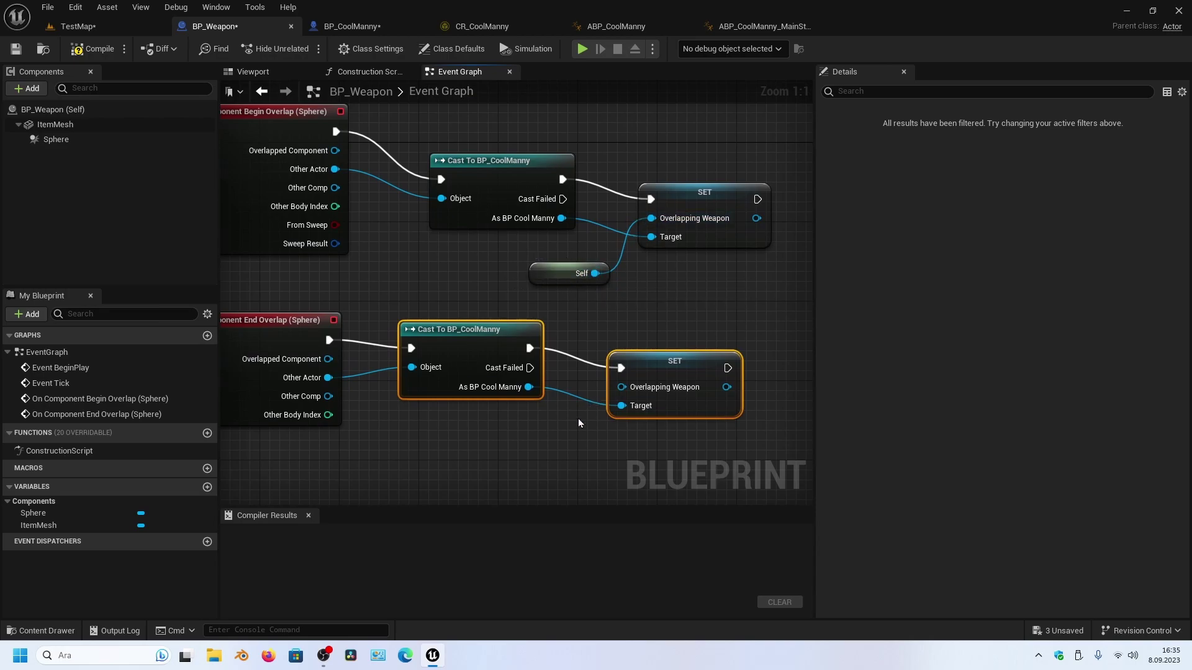
mouse_move(579, 422)
right_mouse_down()
mouse_move(567, 381)
mouse_move(554, 406)
mouse_move(452, 376)
right_mouse_up()
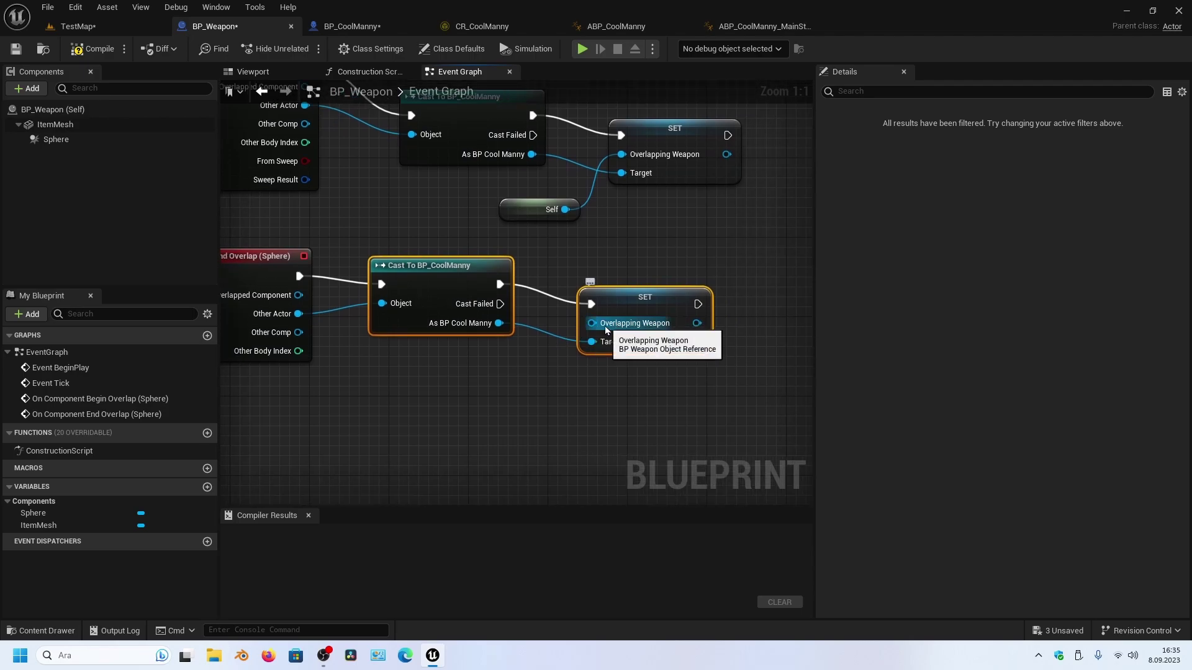
mouse_move(524, 359)
right_mouse_down()
mouse_move(559, 457)
mouse_move(531, 376)
right_mouse_up()
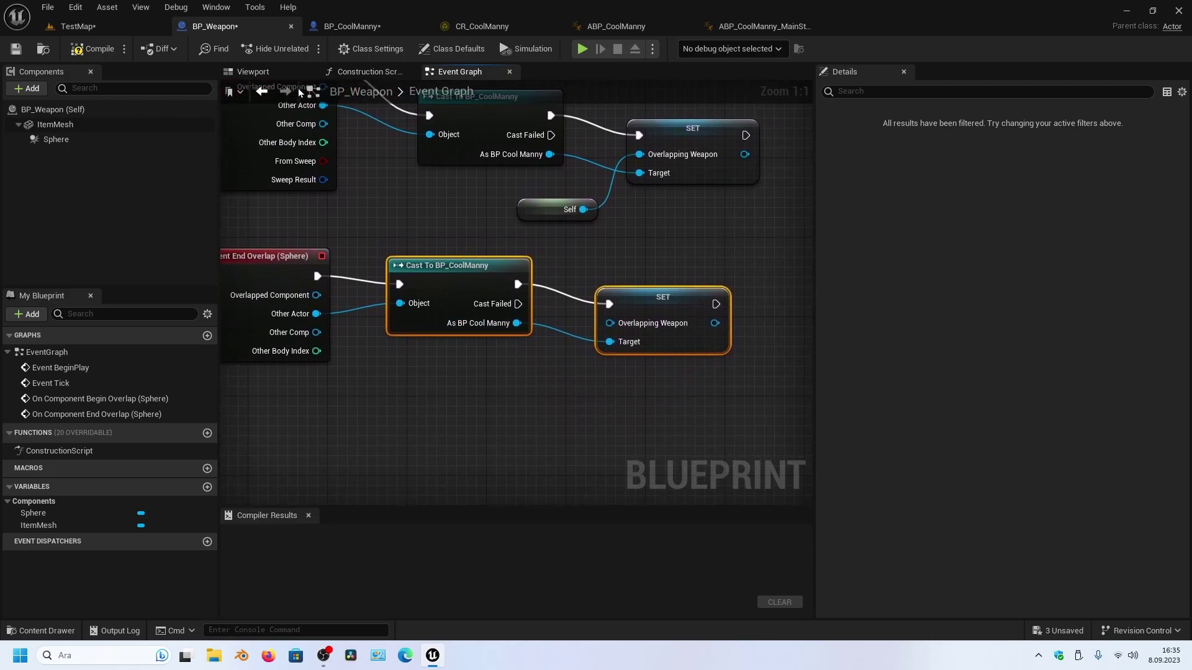
Step: In TestMap, drag BP_Weapon onto the floor near the player start, at 570, 290, 140
left_click(351, 26)
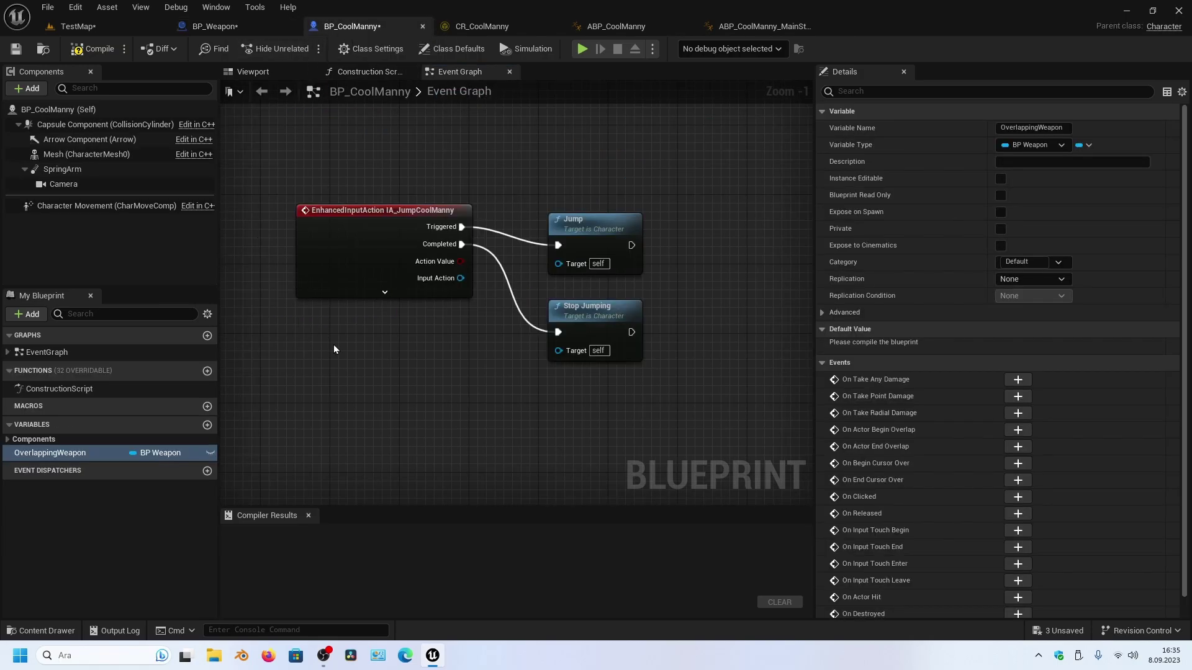
right_click_drag(334, 349, 286, 299)
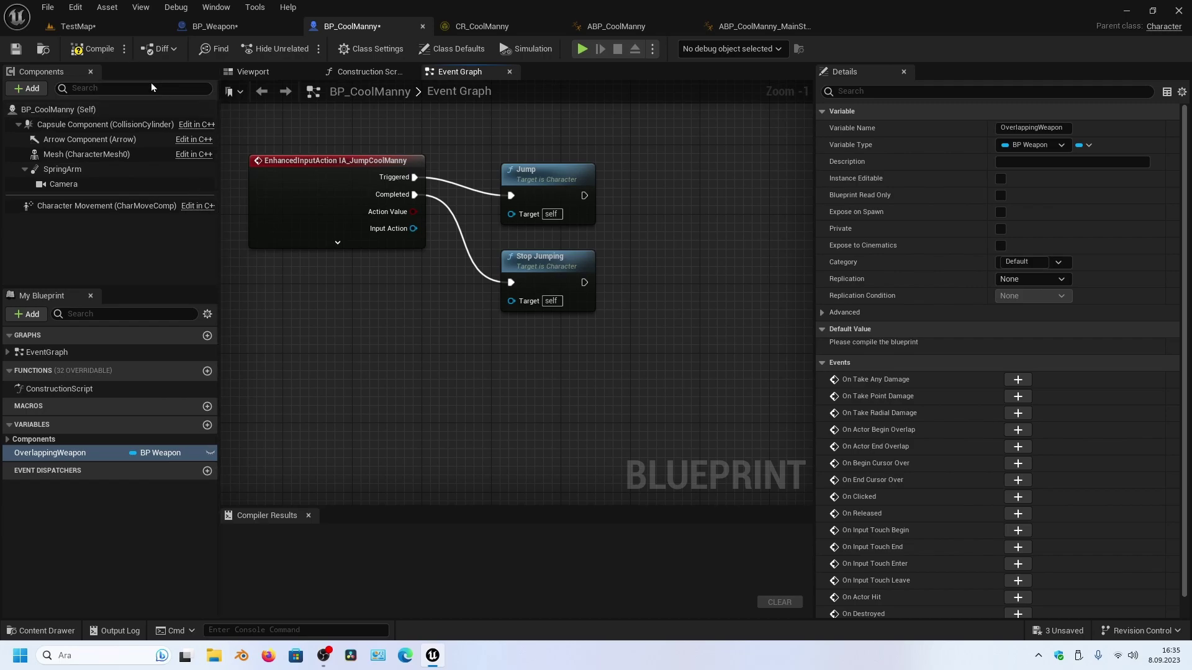
left_click(75, 26)
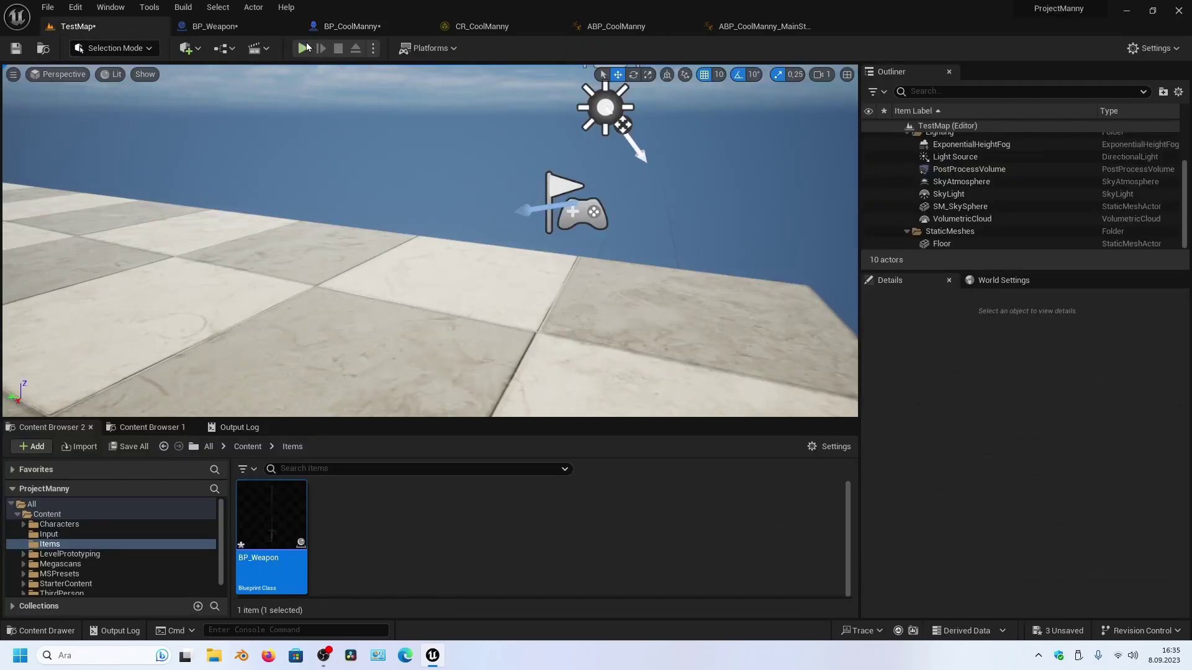
scroll(297, 134, "down", 3)
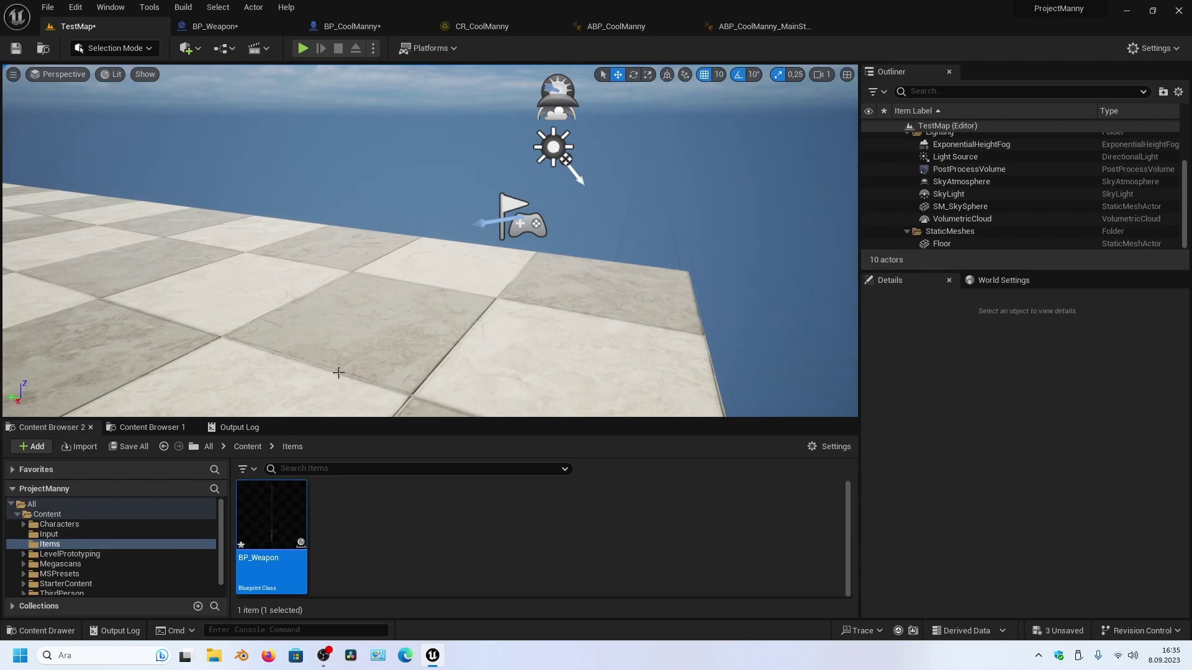
scroll(384, 330, "down", 2)
right_click_drag(532, 283, 524, 305)
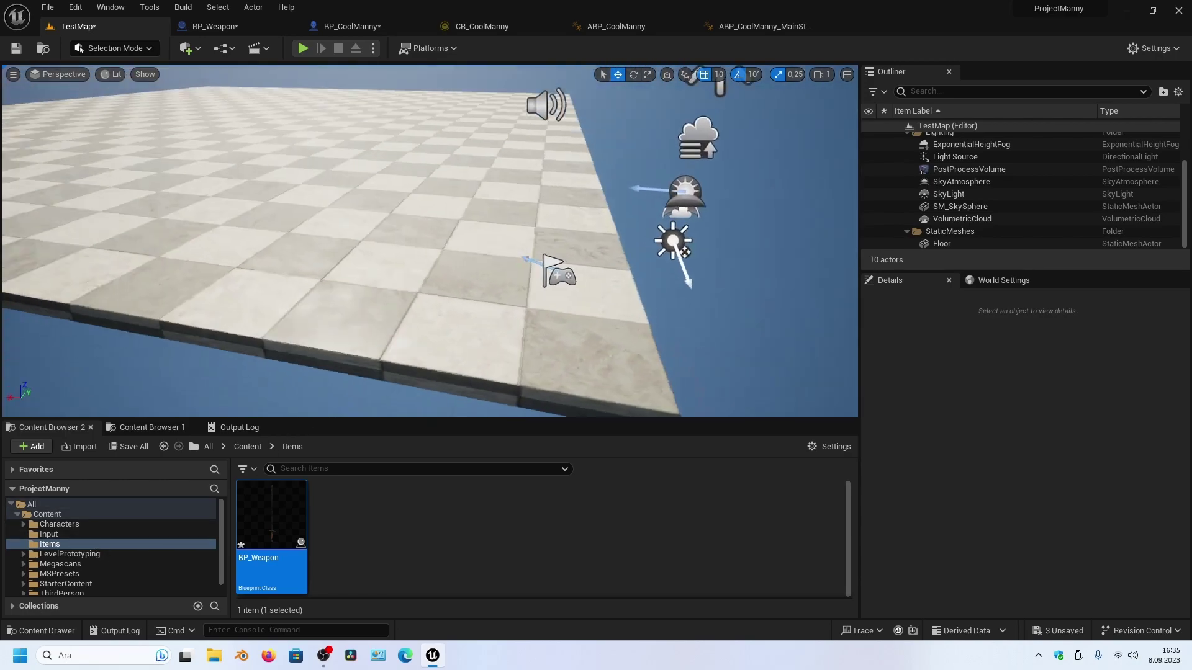
left_click_drag(292, 524, 487, 252)
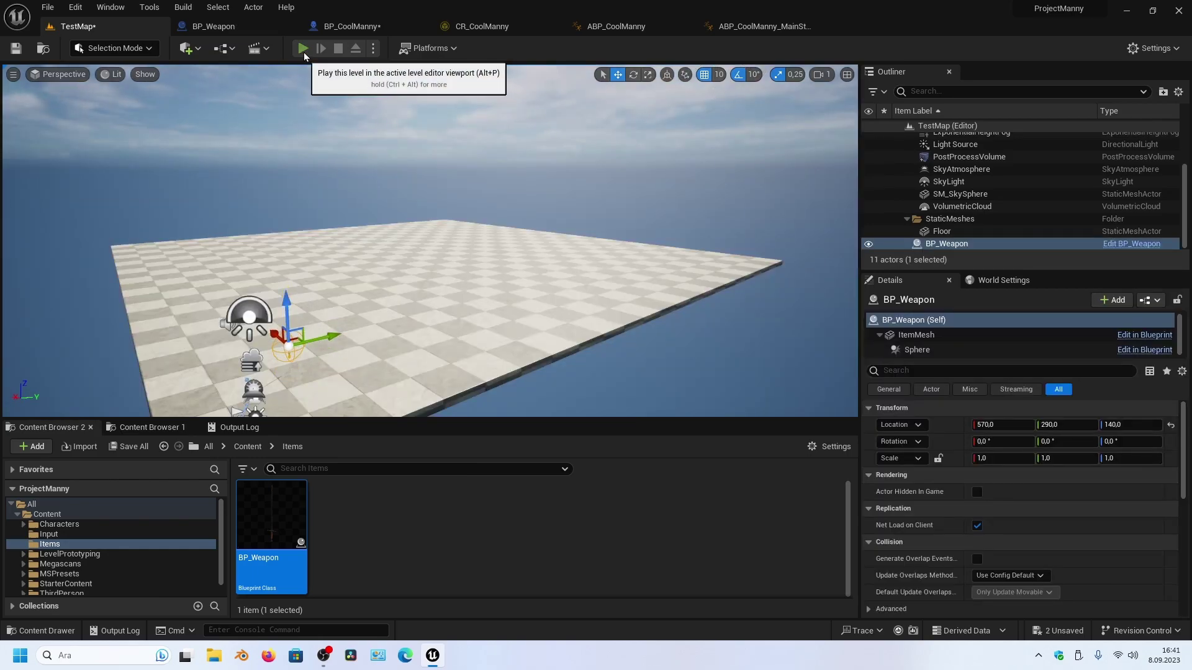
Step: Test-play the level briefly, then stop it and pan the view over the floor
left_click(303, 48)
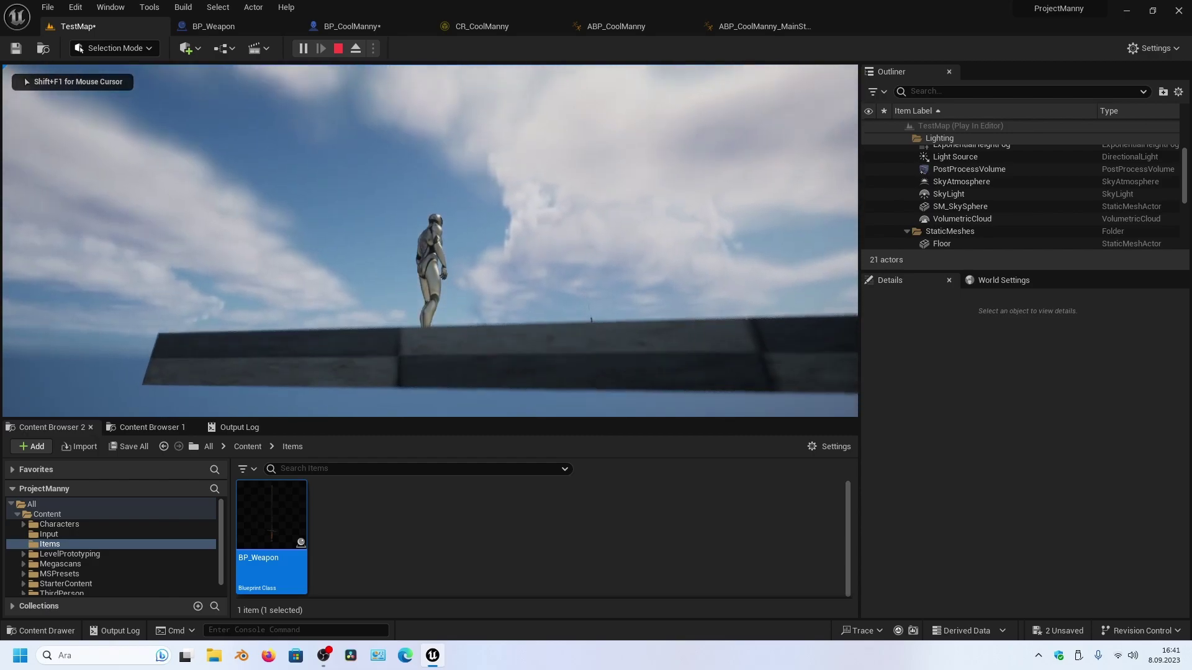
key("Escape")
middle_click_drag(334, 170, 449, 238)
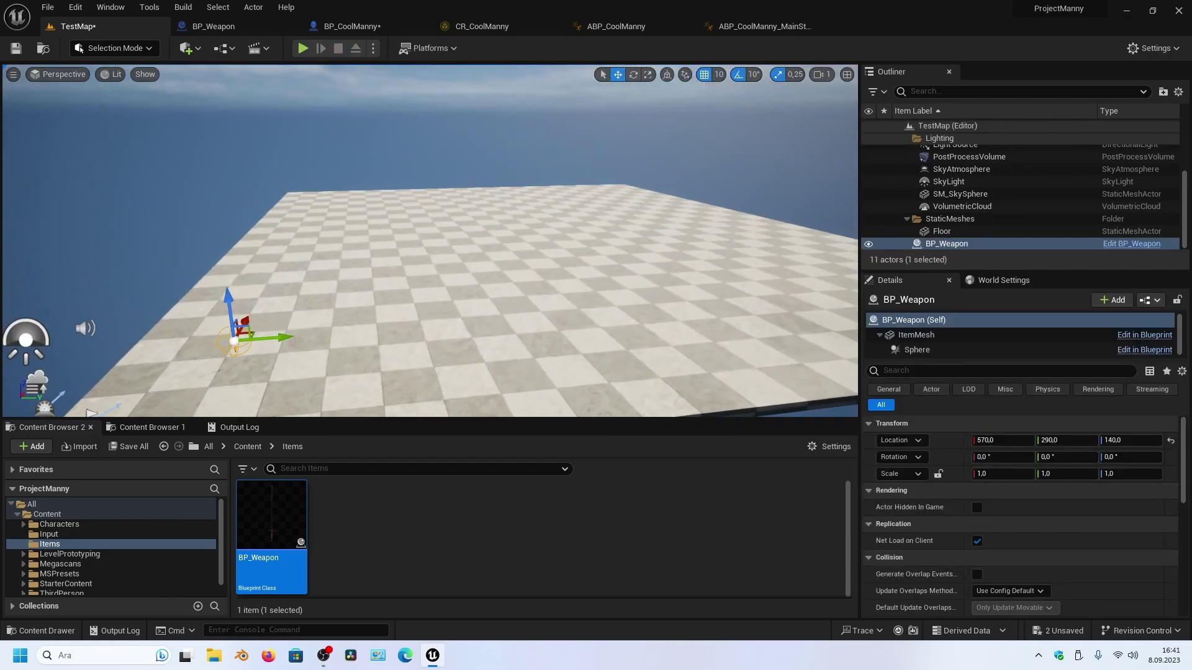
right_click_drag(449, 231, 448, 231)
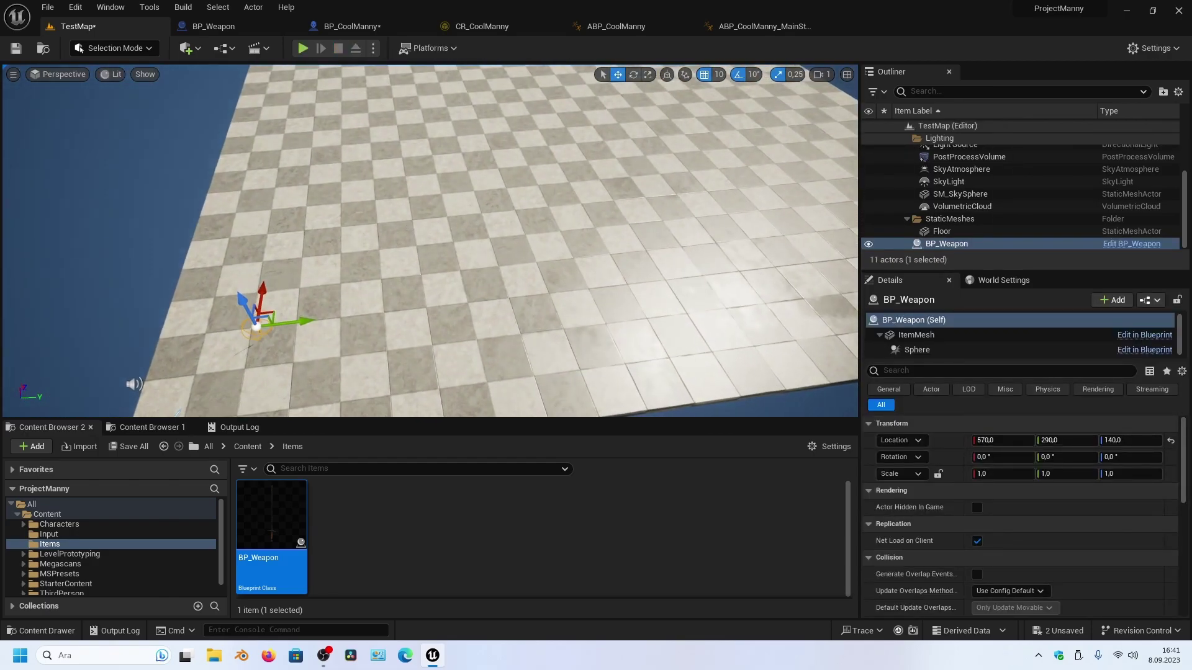
Step: Focus on BP_Weapon and move it to location 440, 160, 140
key("f")
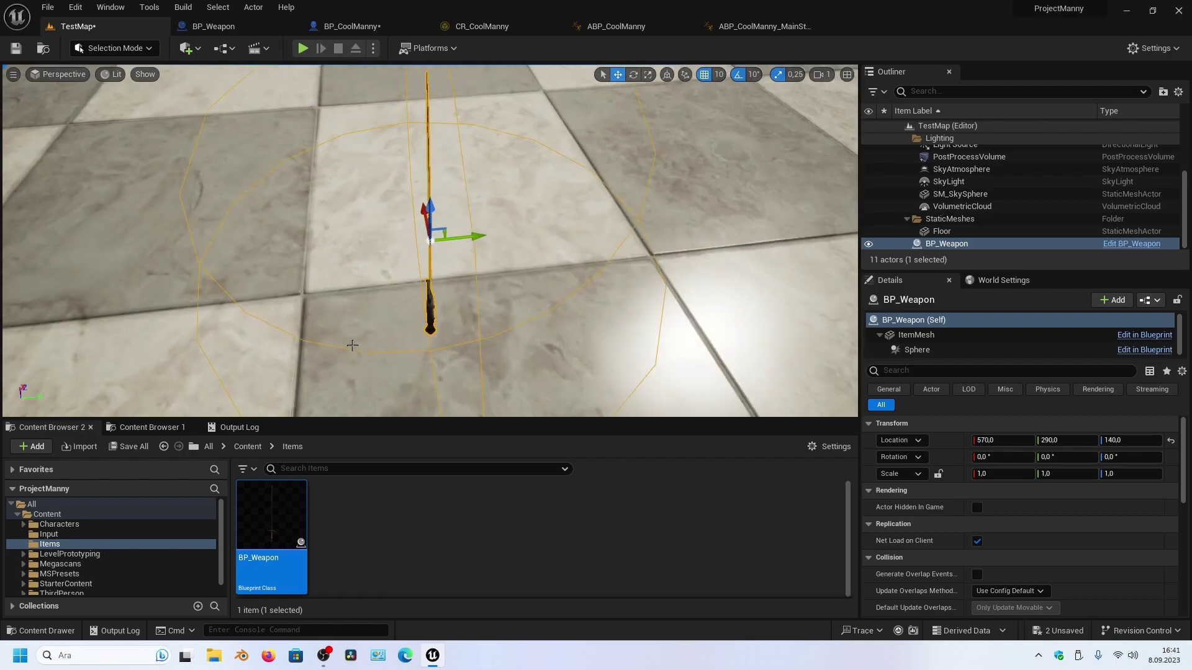
scroll(413, 302, "down", 5)
scroll(413, 302, "down", 2)
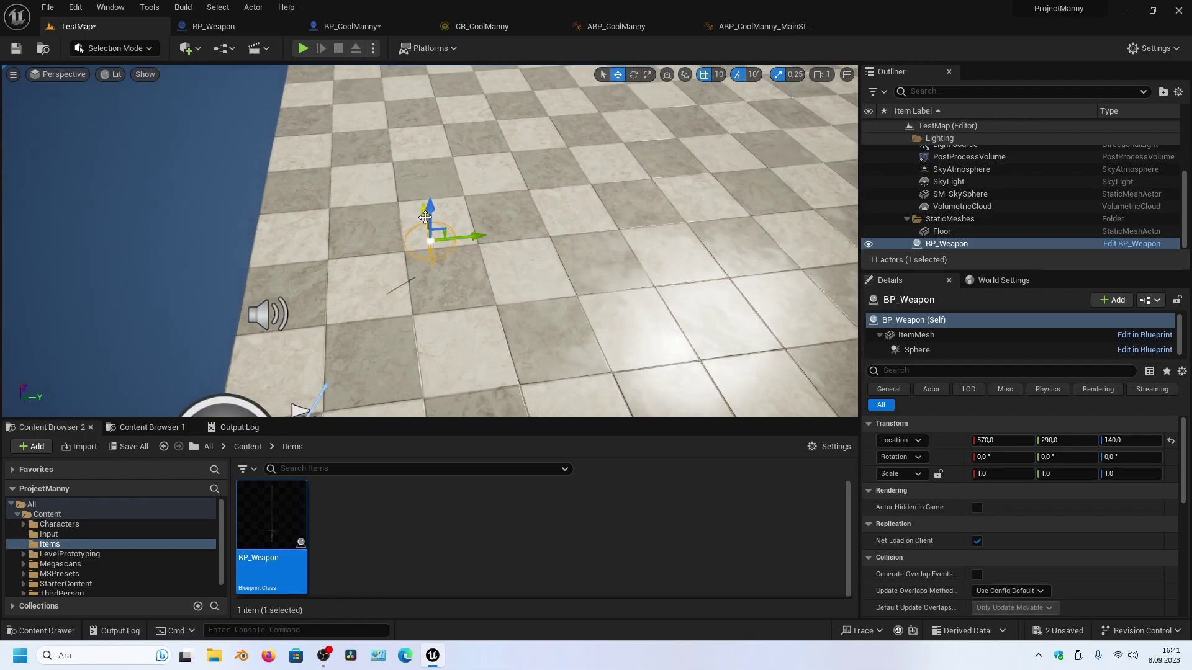
right_click_drag(410, 255, 409, 255)
left_click_drag(325, 267, 366, 252)
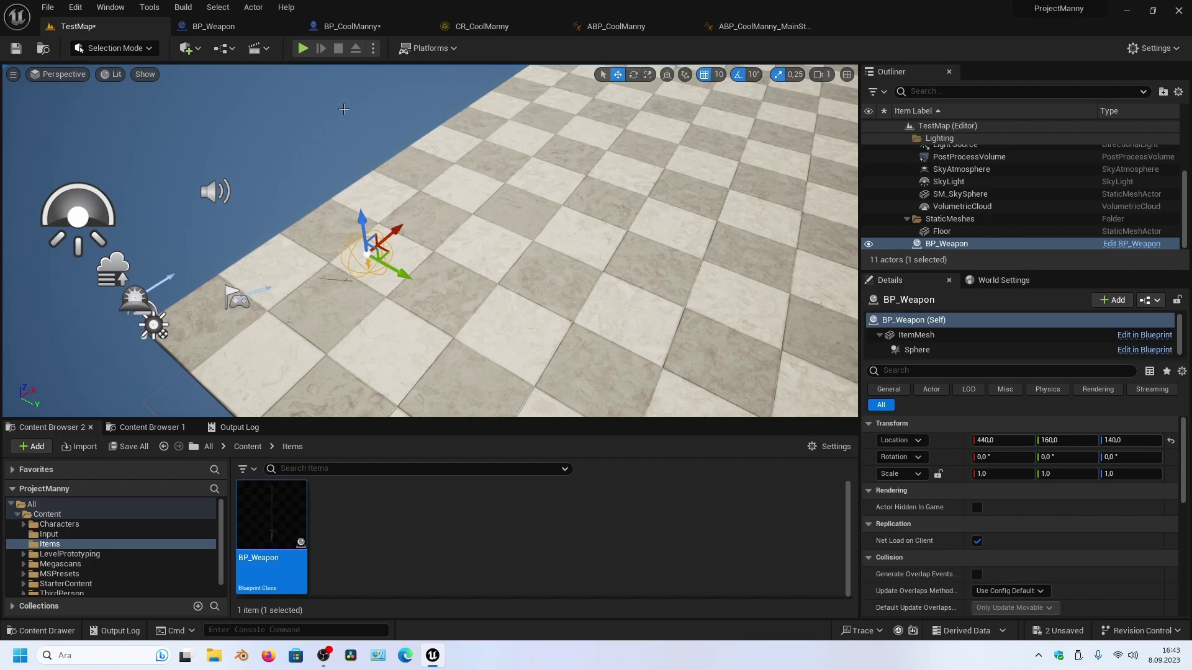
Step: Play TestMap, run Manny forward to the sword, then free the mouse with Shift+F1
left_click(303, 48)
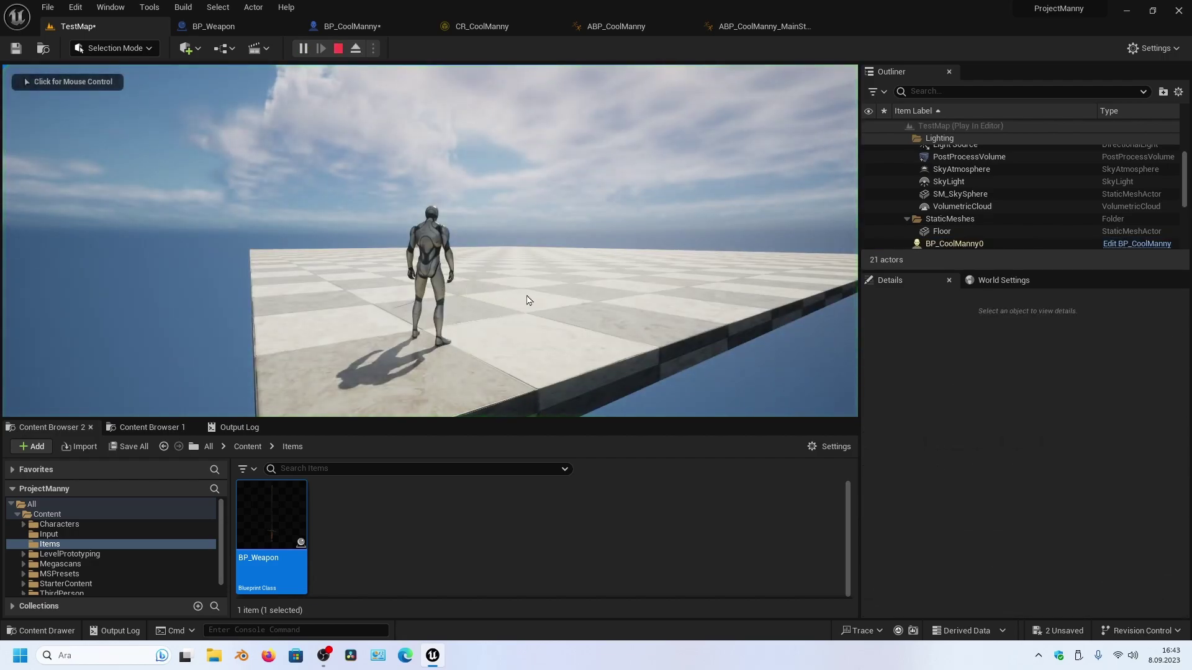
key("w")
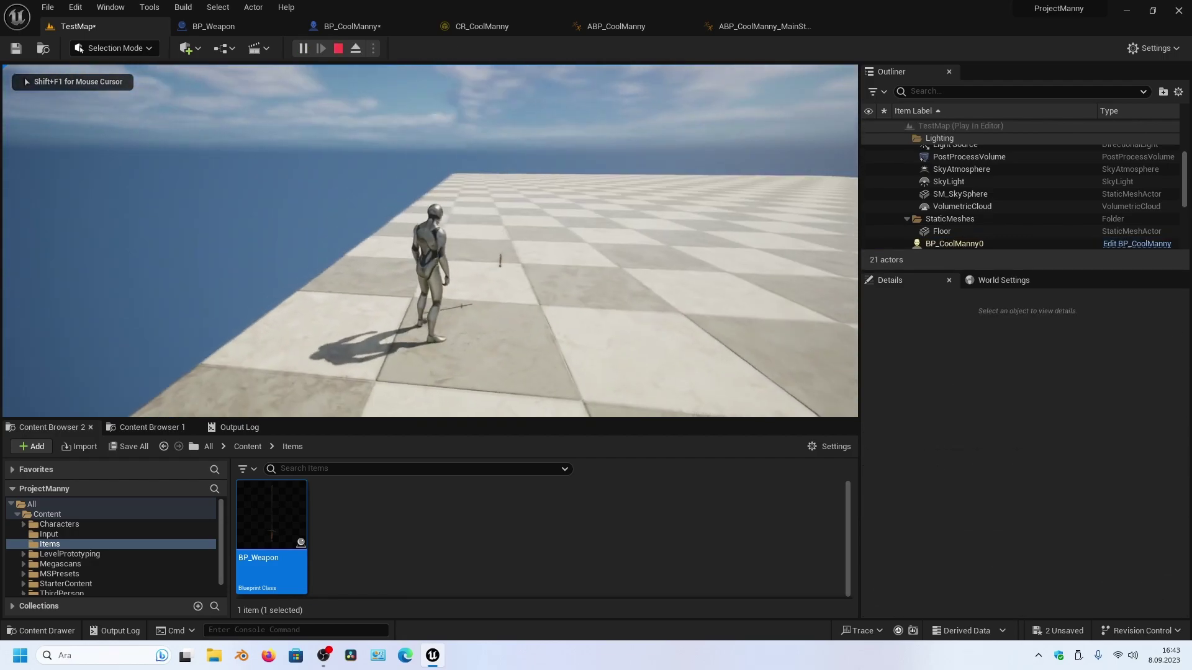
key("w")
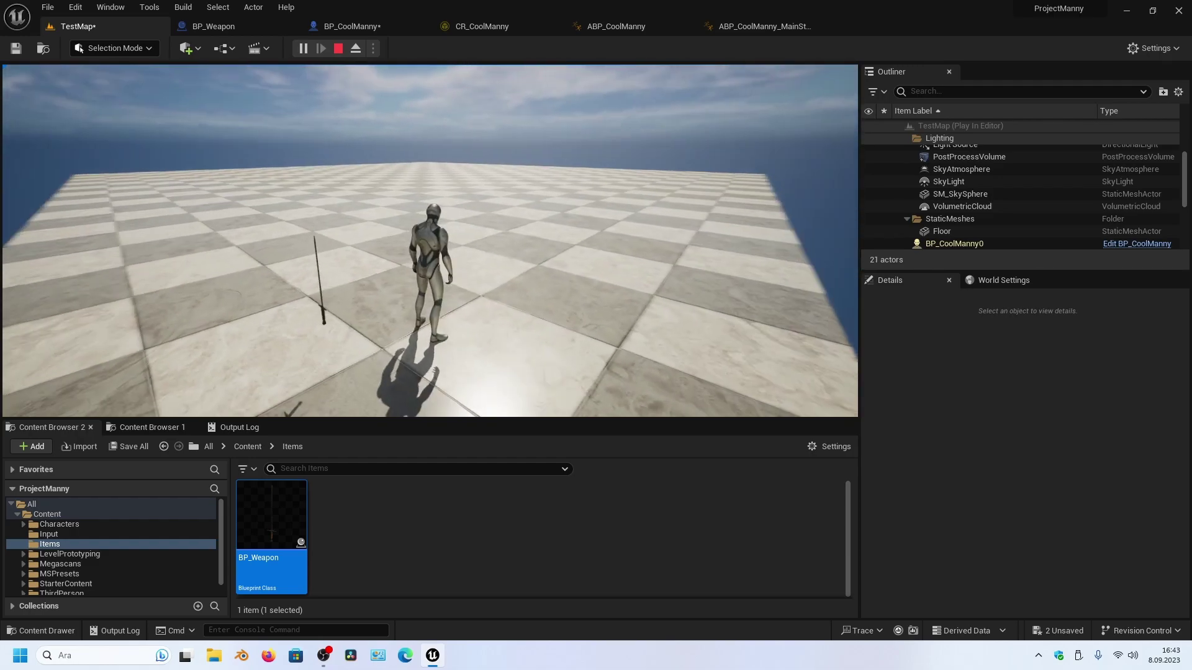
key("shift+F1")
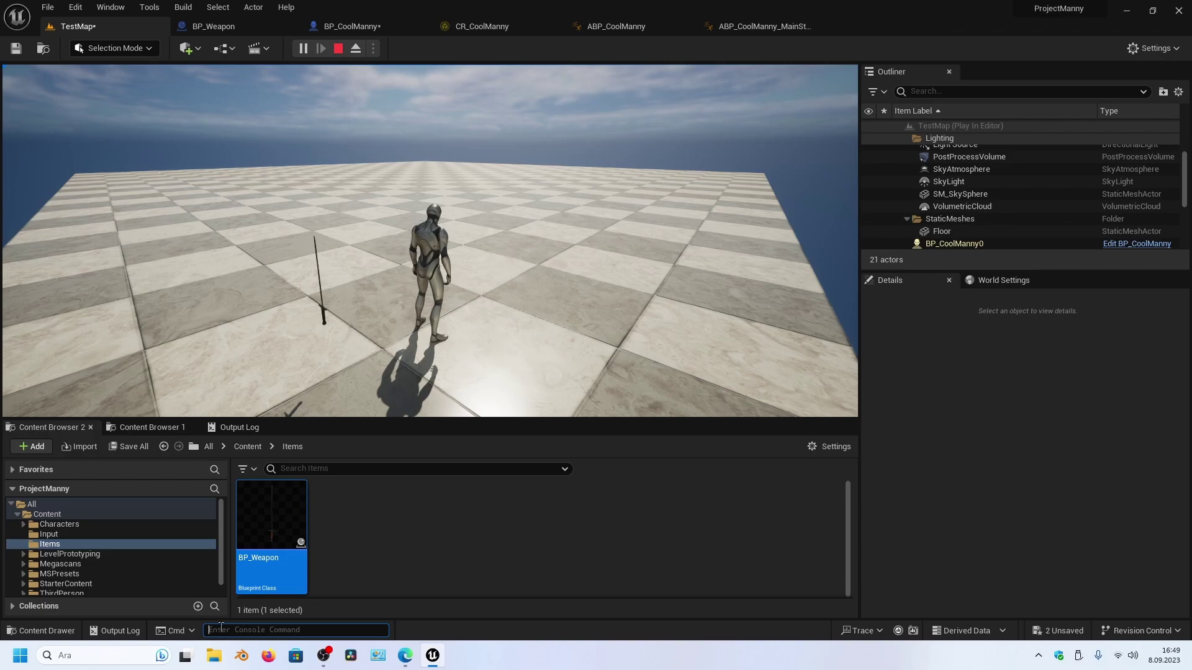
Step: Run the ShowFlag.Collision console command to display collision shapes
type("show")
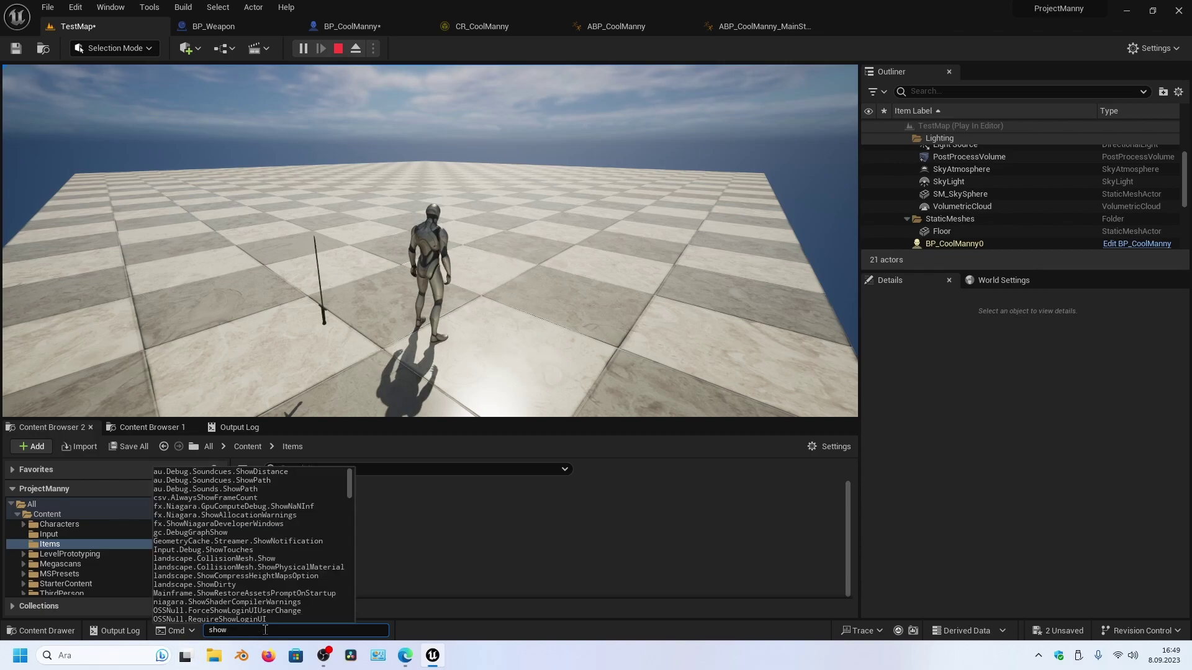
type(" C")
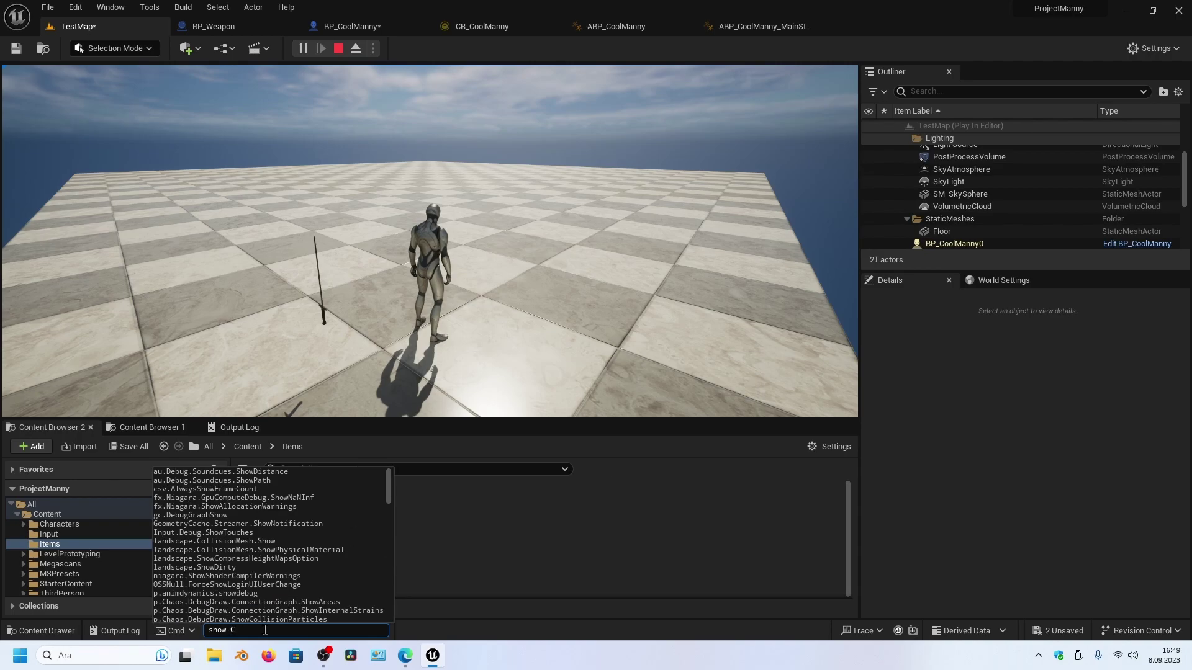
type("OLLI")
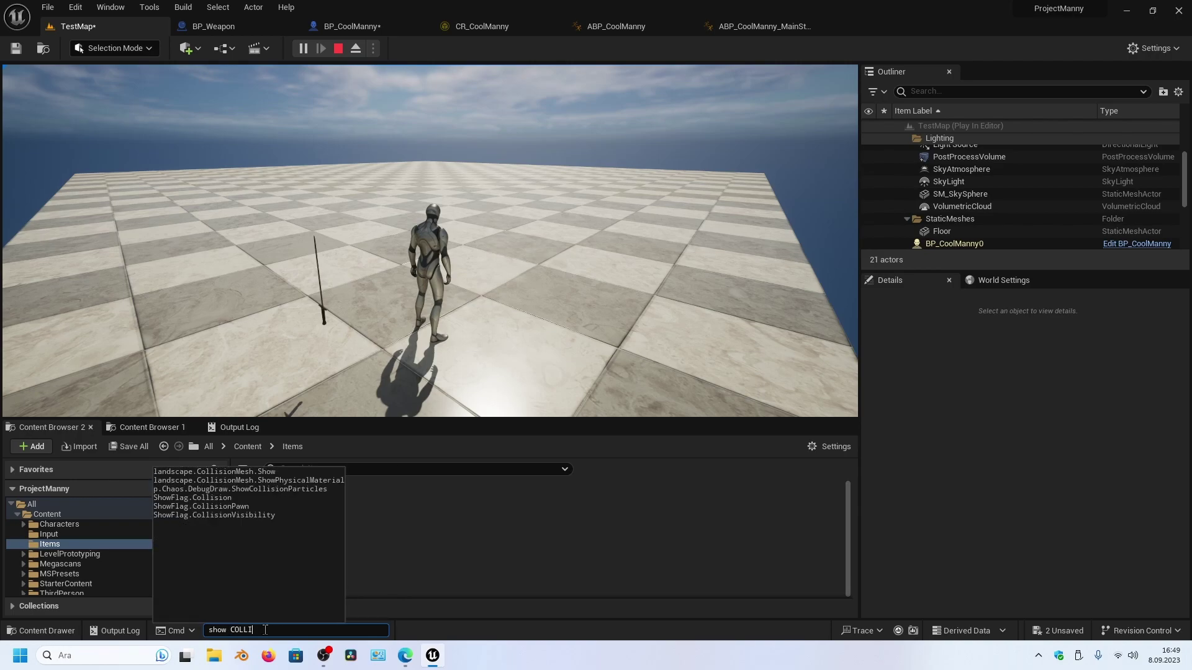
key("BackSpace")
key("BackSpace")
key("BackSpace")
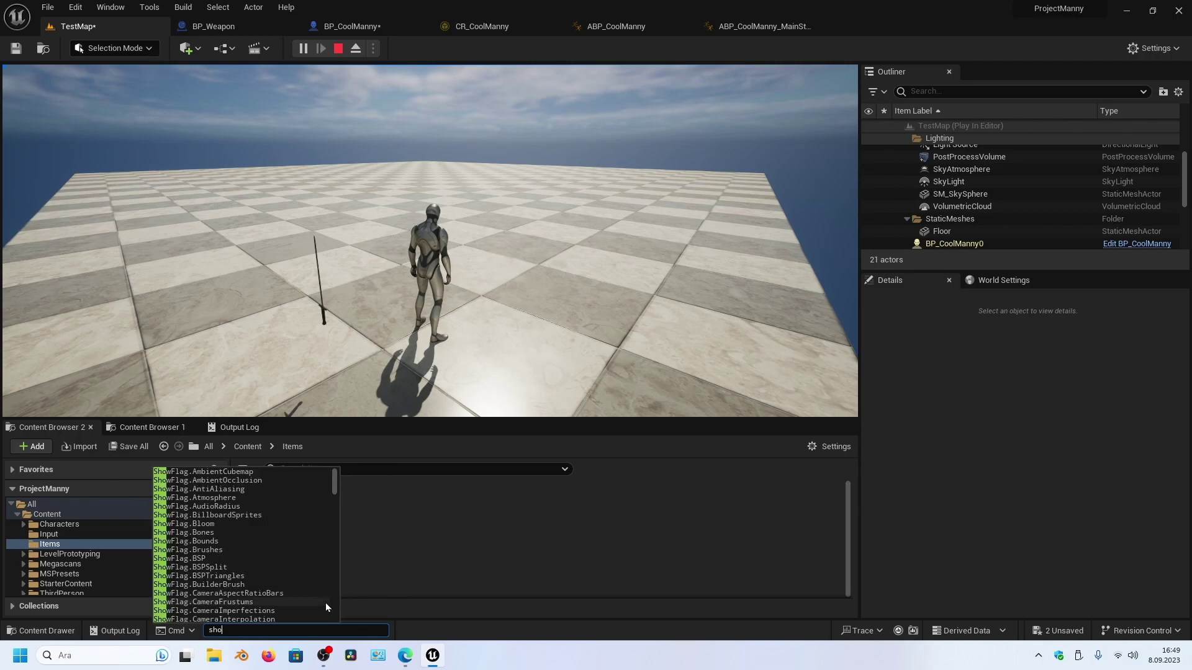
key("Down")
key("BackSpace")
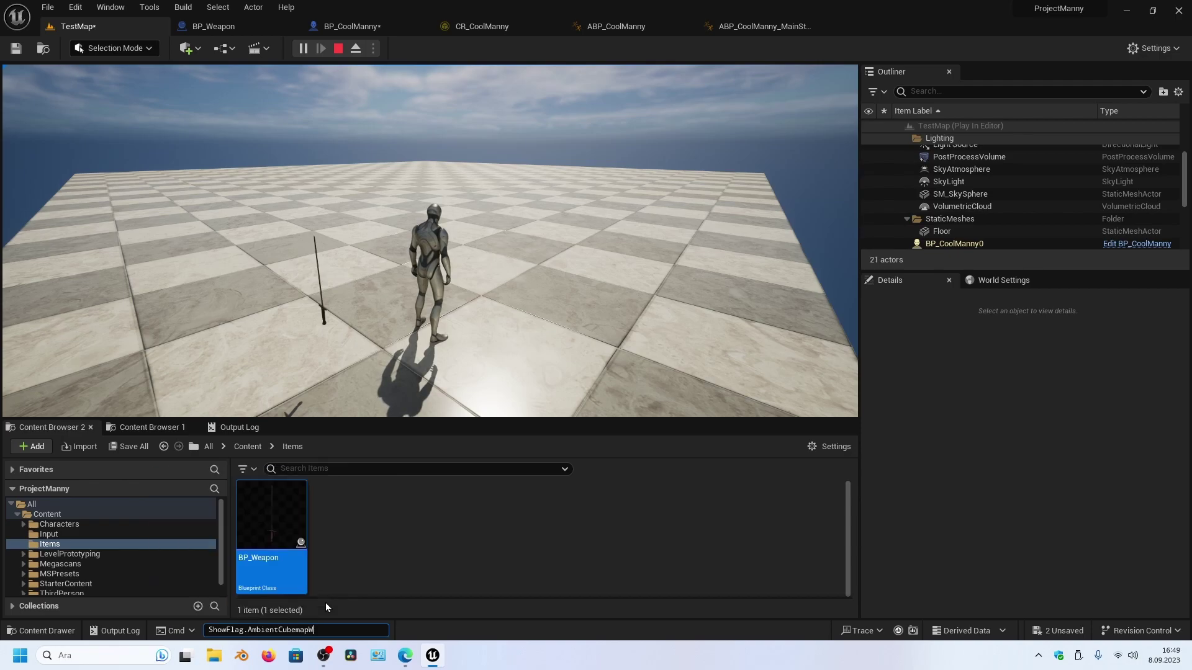
key("BackSpace")
key("BackSpace")
key("BackSpace")
key("BackSpace")
key("BackSpace")
key("BackSpace")
type("S")
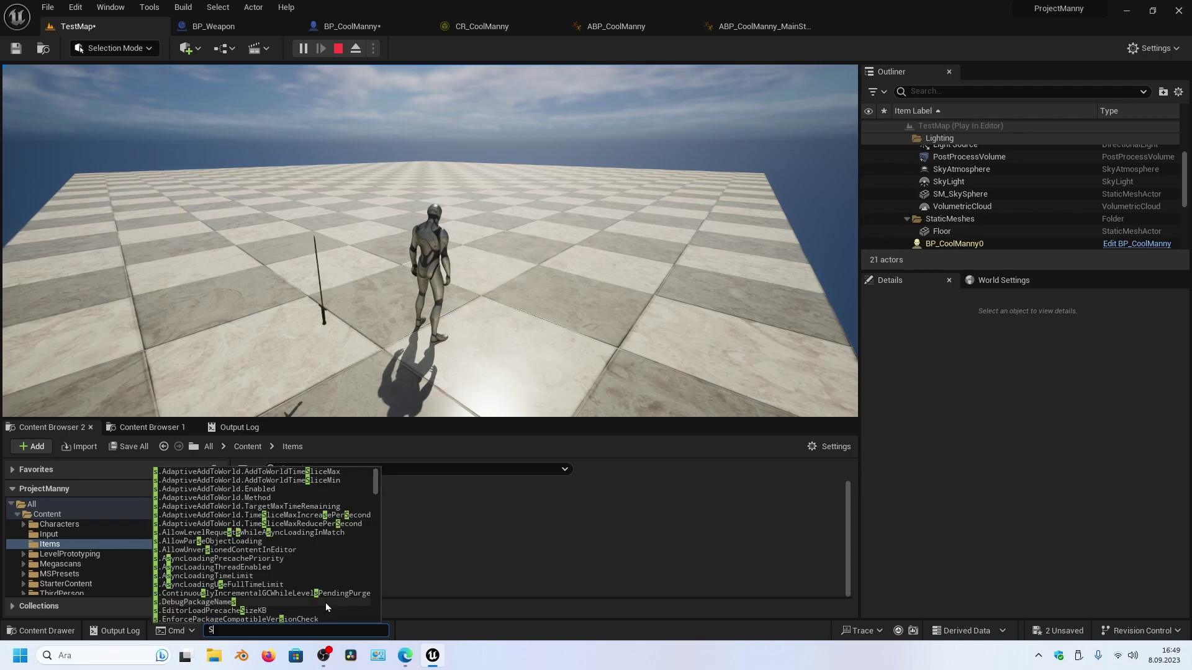
type("H")
key("BackSpace")
key("BackSpace")
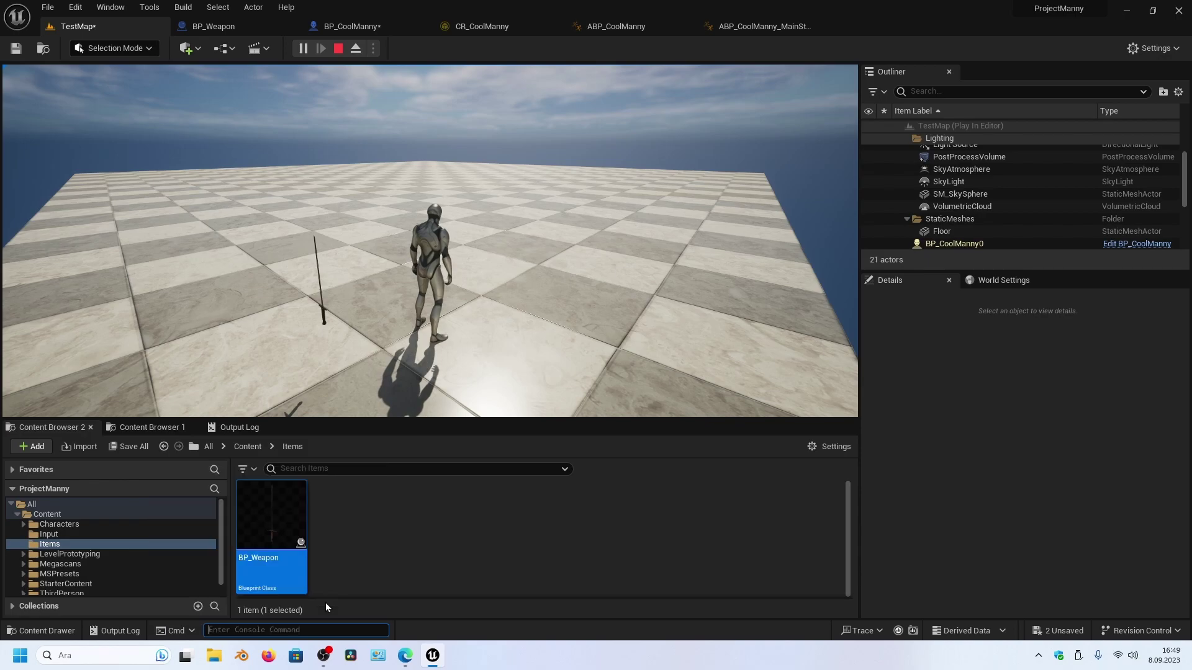
type("show")
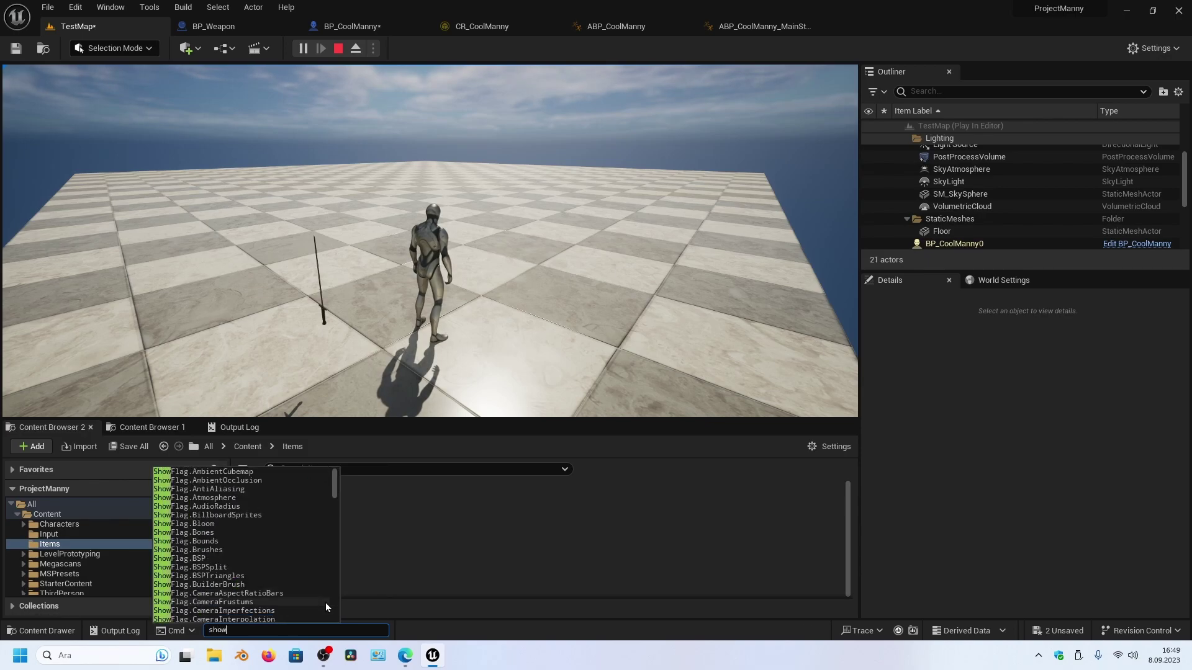
scroll(286, 576, "down", 3)
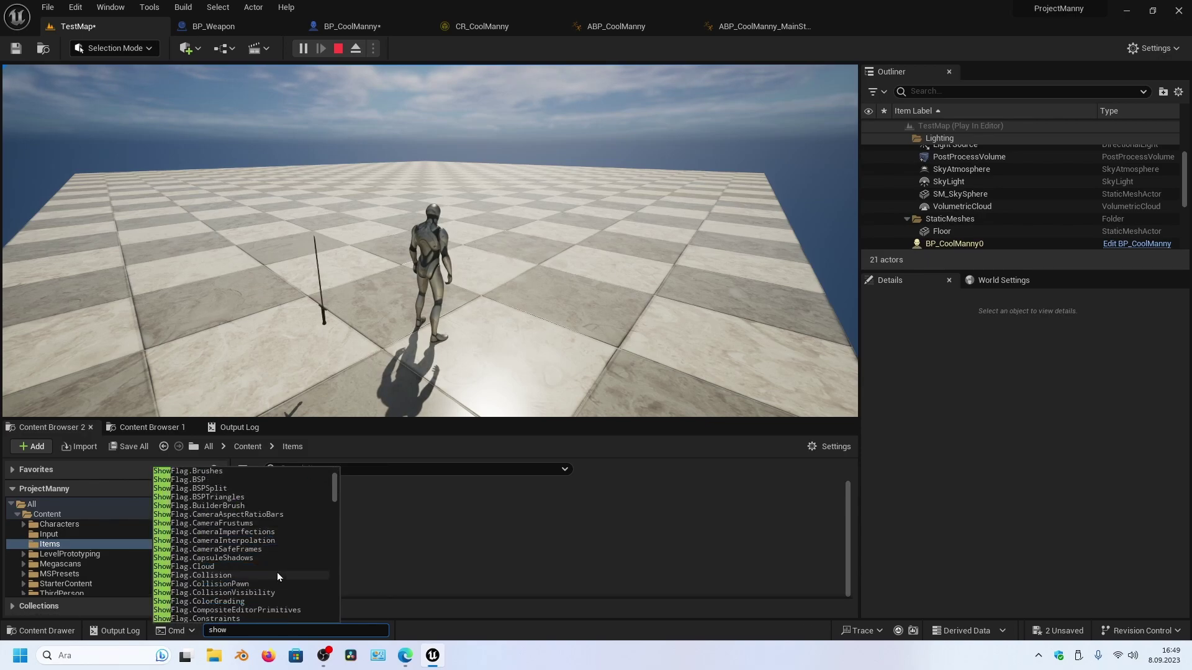
left_click(223, 576)
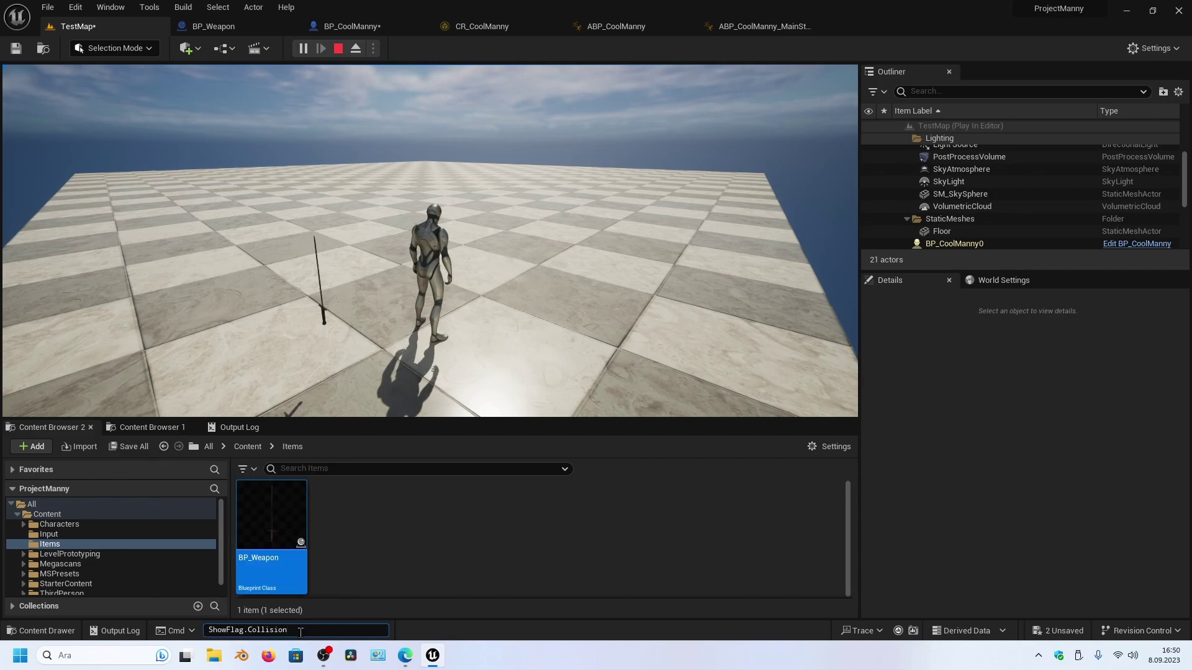
key("Return")
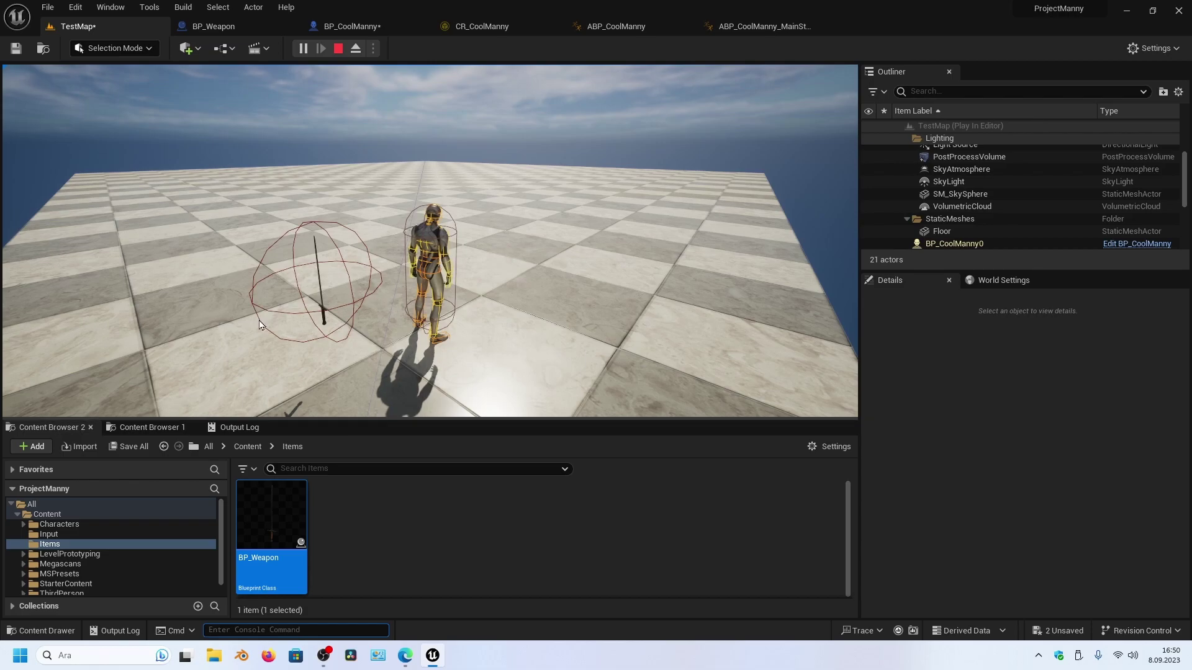
Step: Run the character around the level to see the sword's overlap sphere, then release control
left_click(334, 155)
key("w")
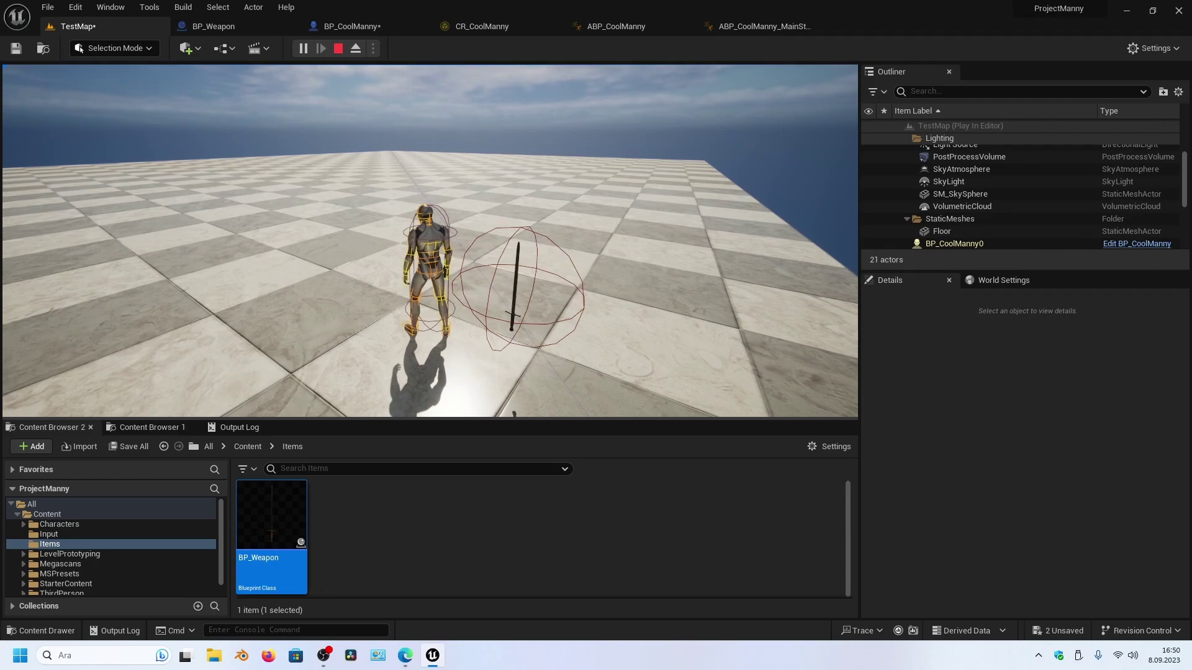
key("shift+F1")
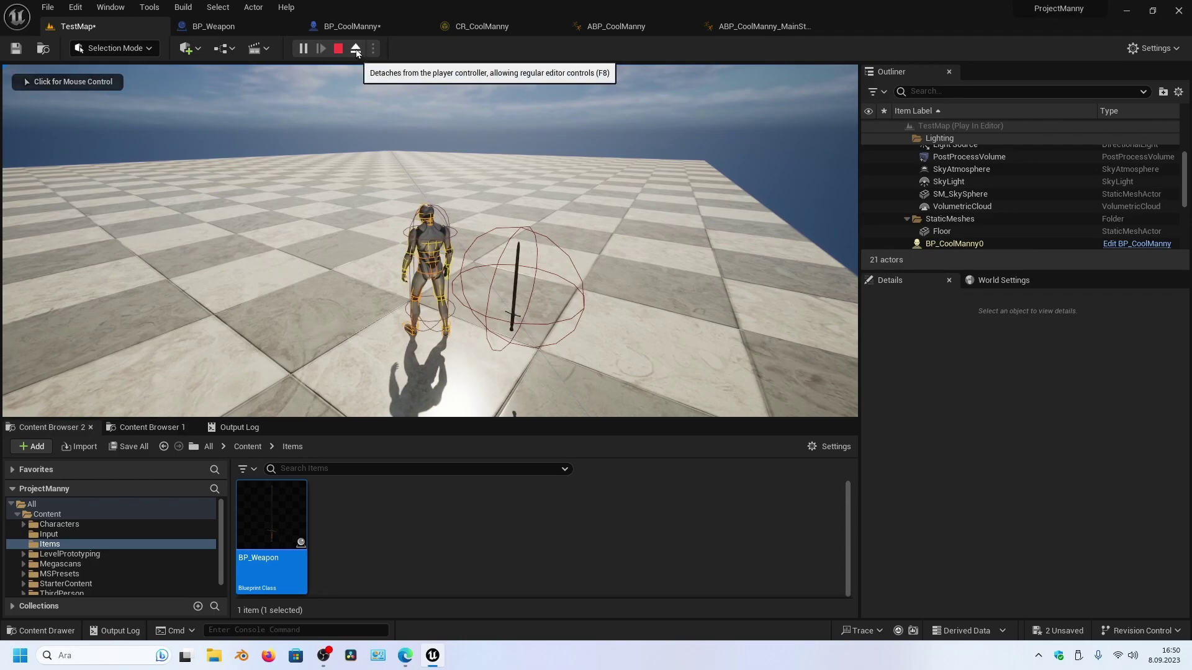
Step: Eject, select BP_CoolManny0 and search its Details for an overlapping weapon property, then switch to BP_CoolManny
left_click(355, 47)
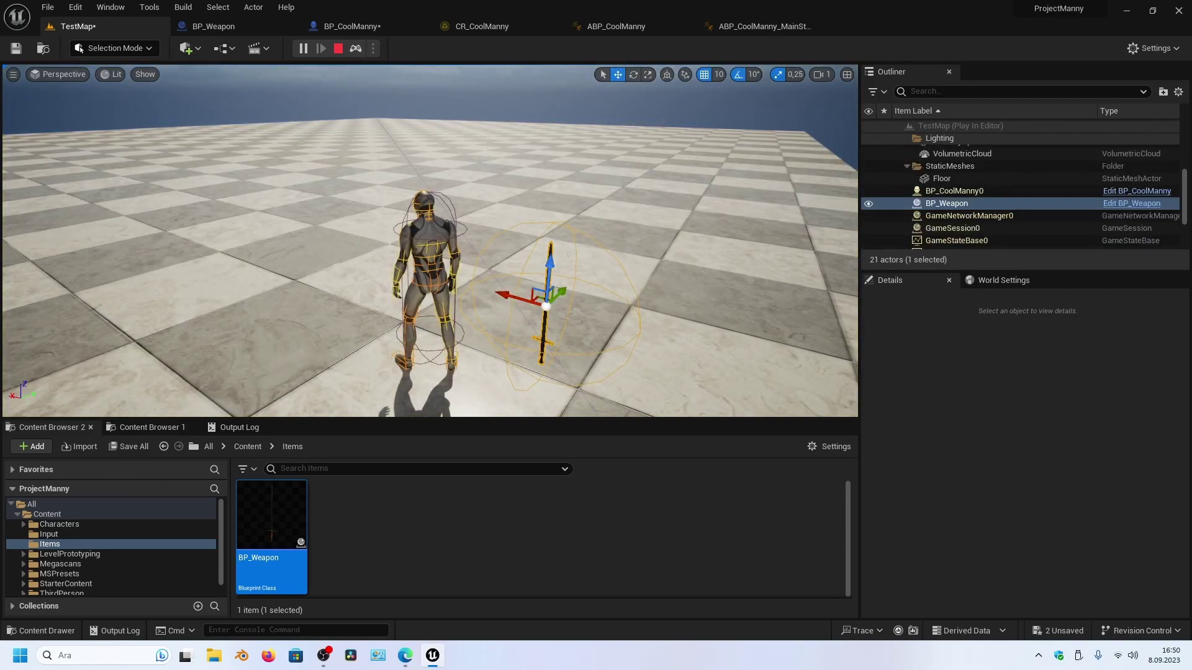
left_click(447, 298)
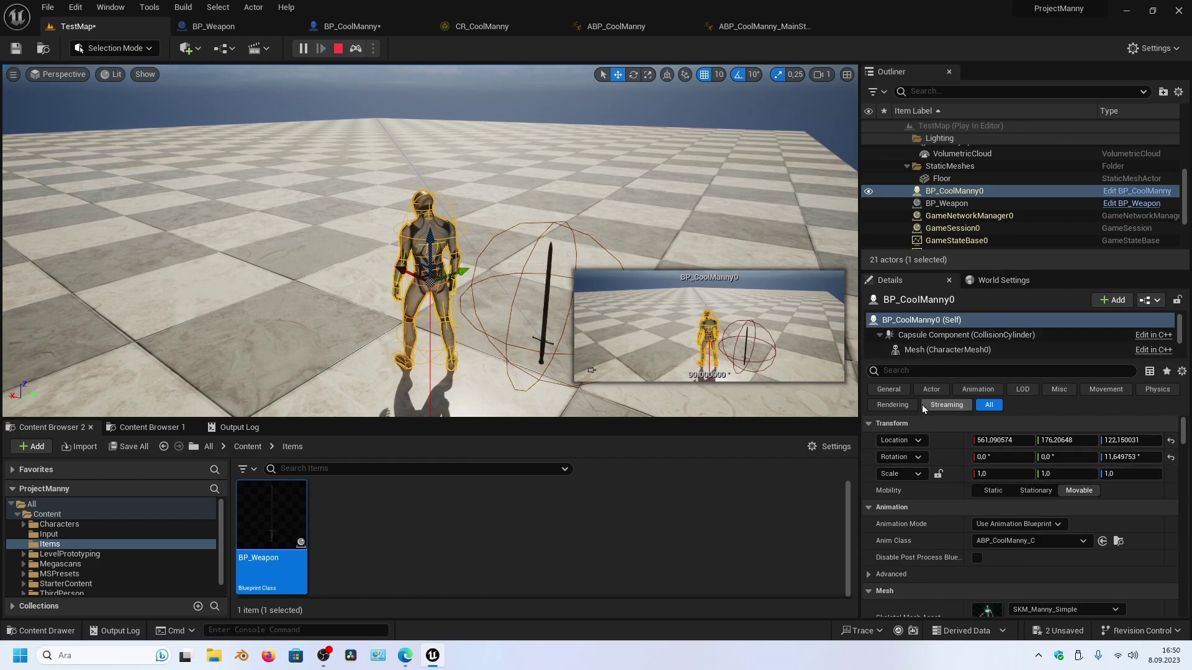
left_click(912, 372)
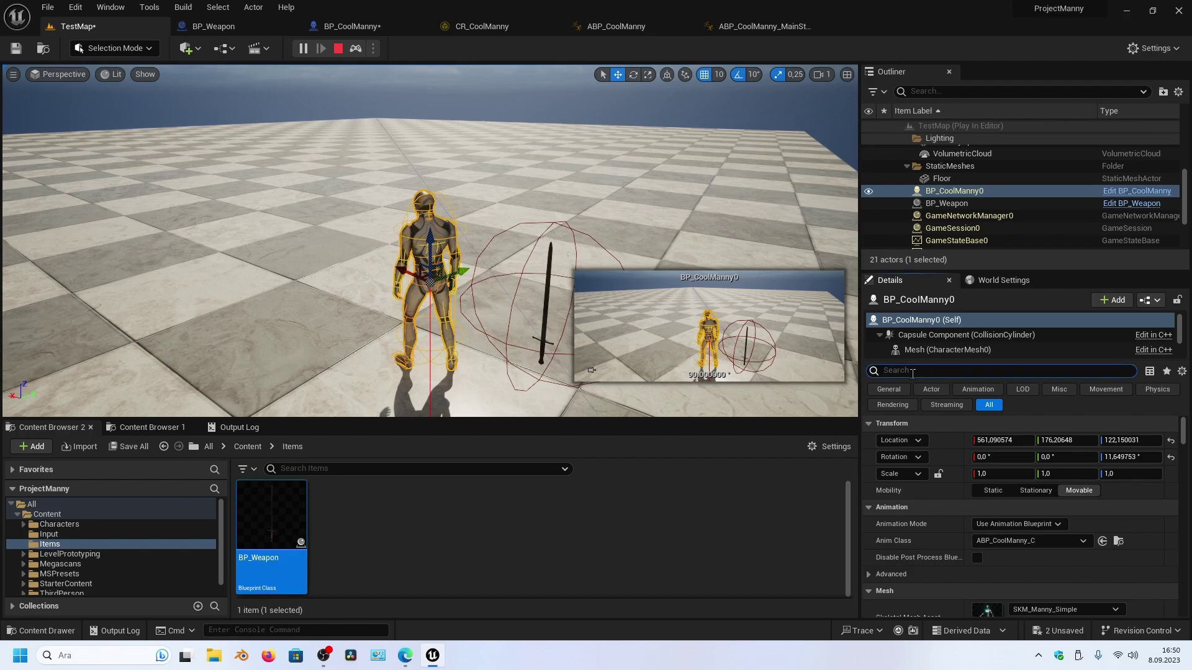
type("over")
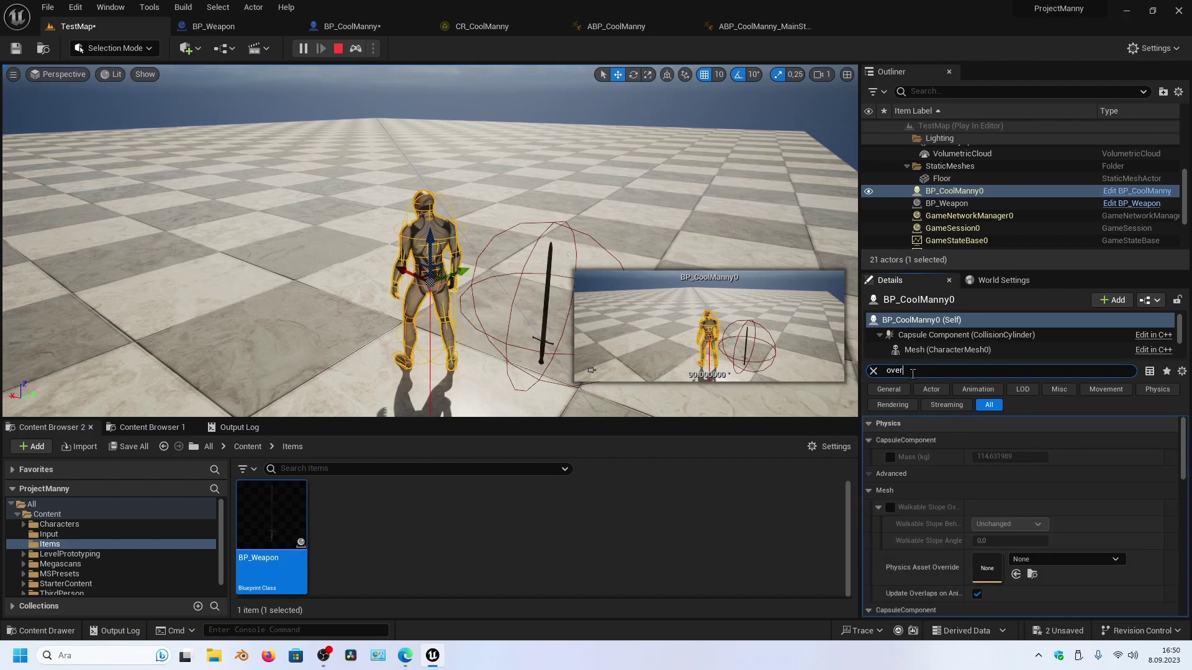
type("lapping")
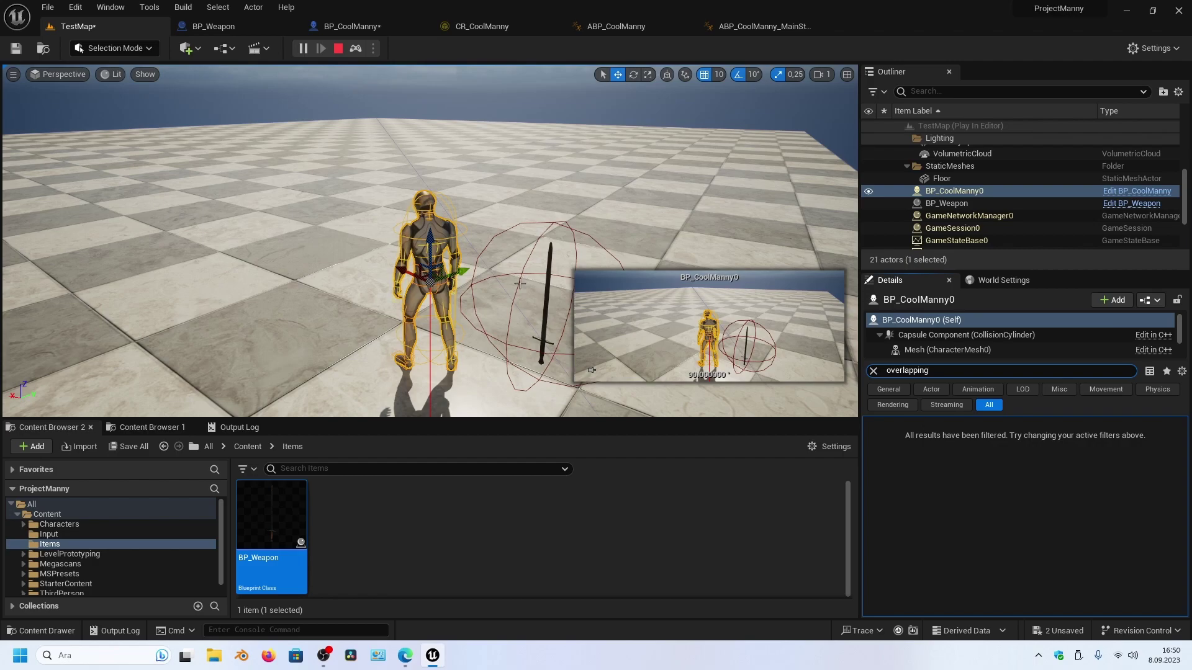
left_click(347, 25)
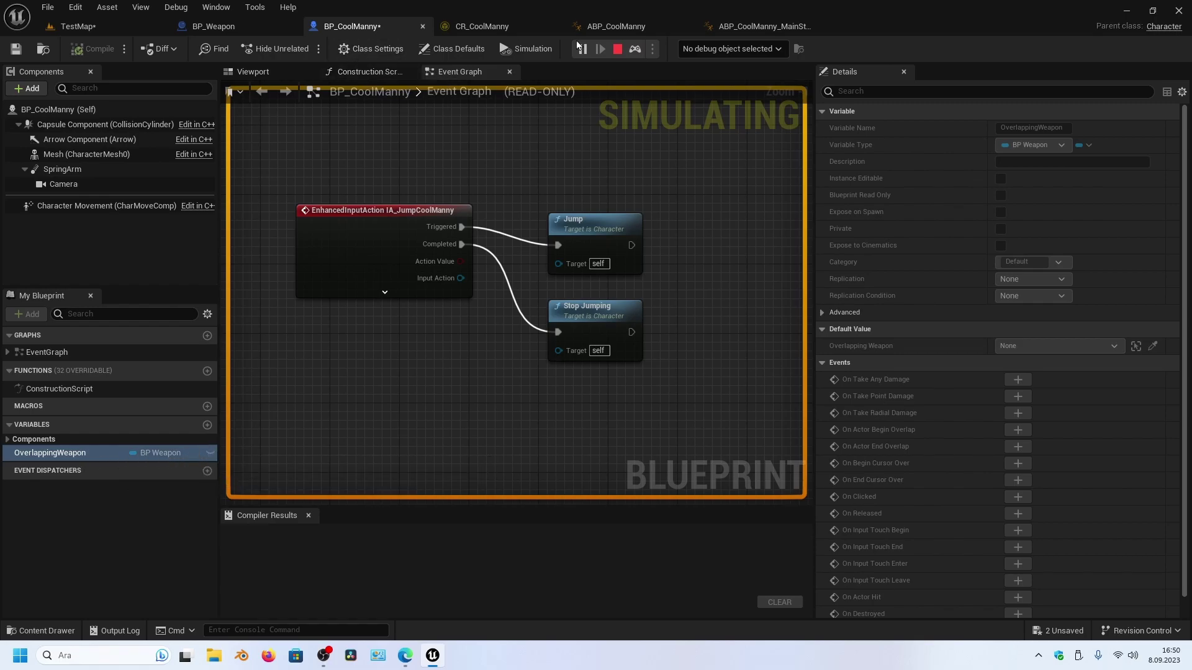
Step: Stop the session, make OverlappingWeapon instance editable, and go back to TestMap
left_click(616, 53)
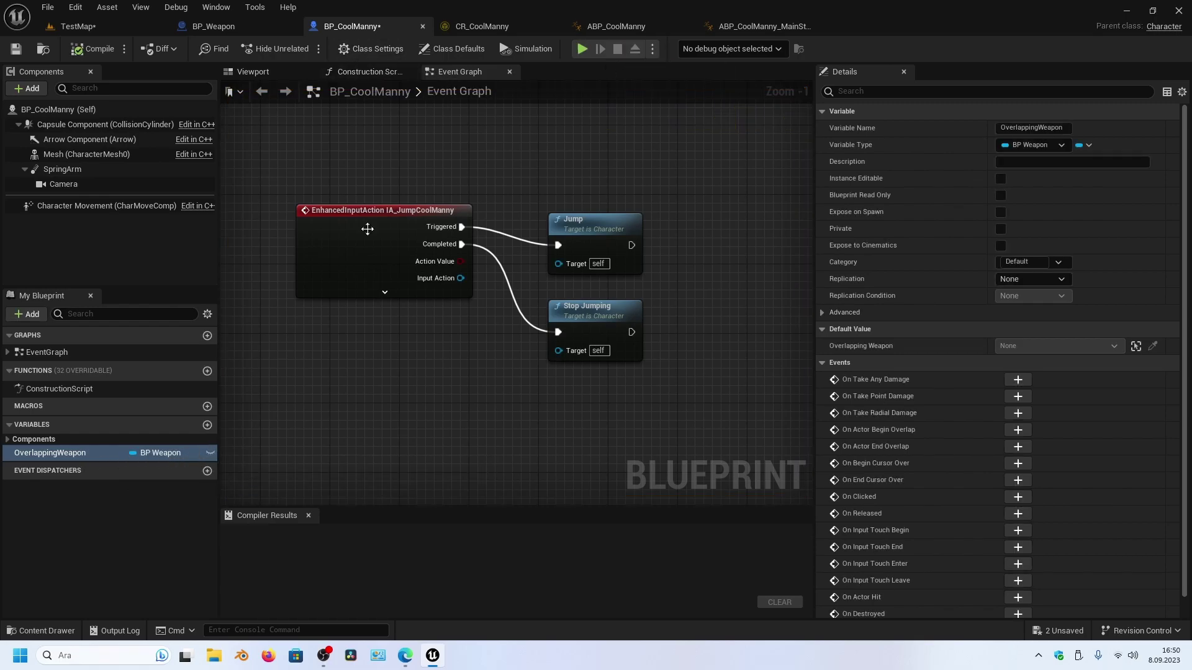
left_click(211, 453)
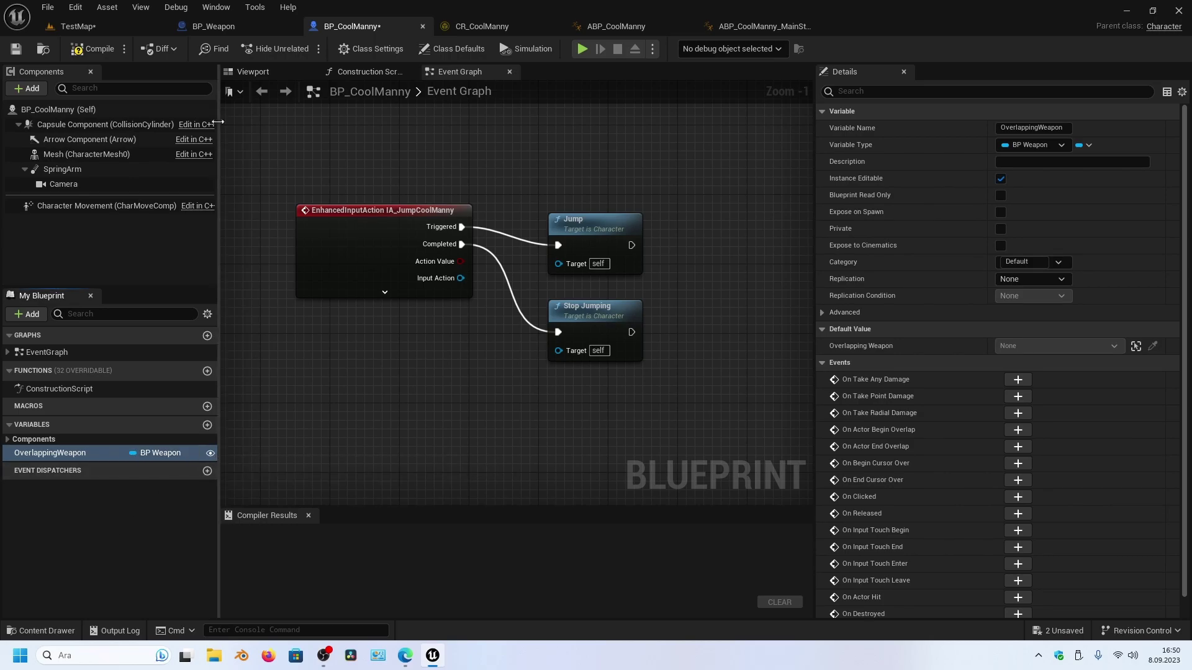
left_click(102, 31)
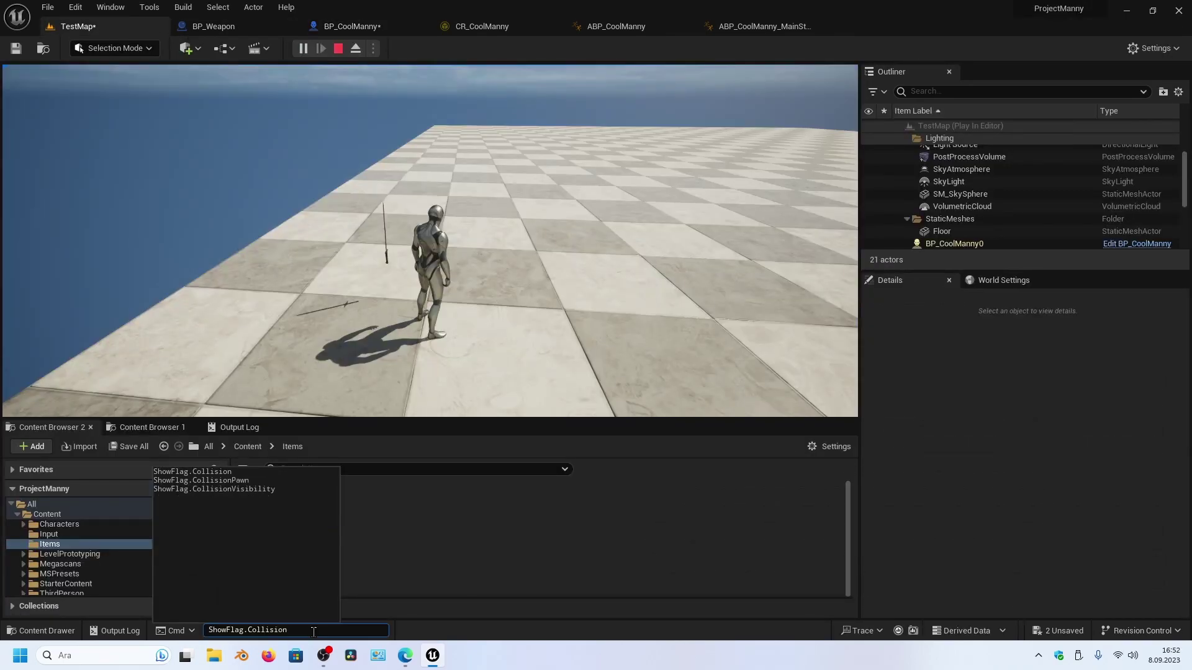
Step: Show collisions in the new session and select BP_CoolManny0 to find Overlapping Weapon reading None
key("Return")
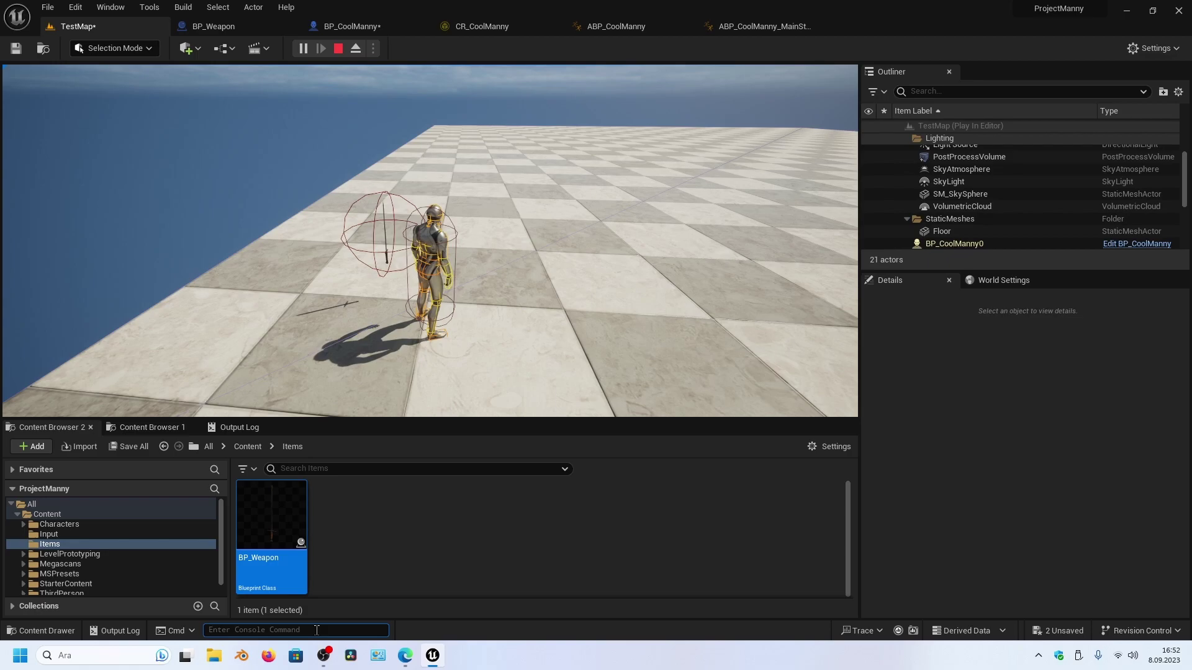
key("Up")
key("Up")
key("Up")
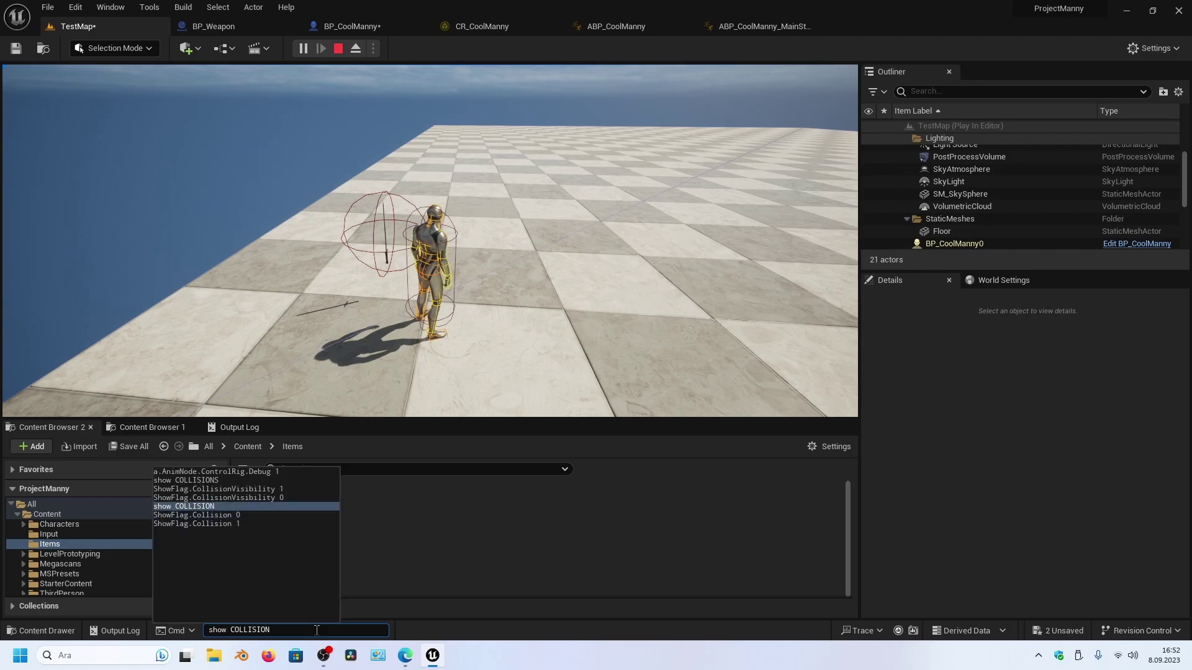
key("Escape")
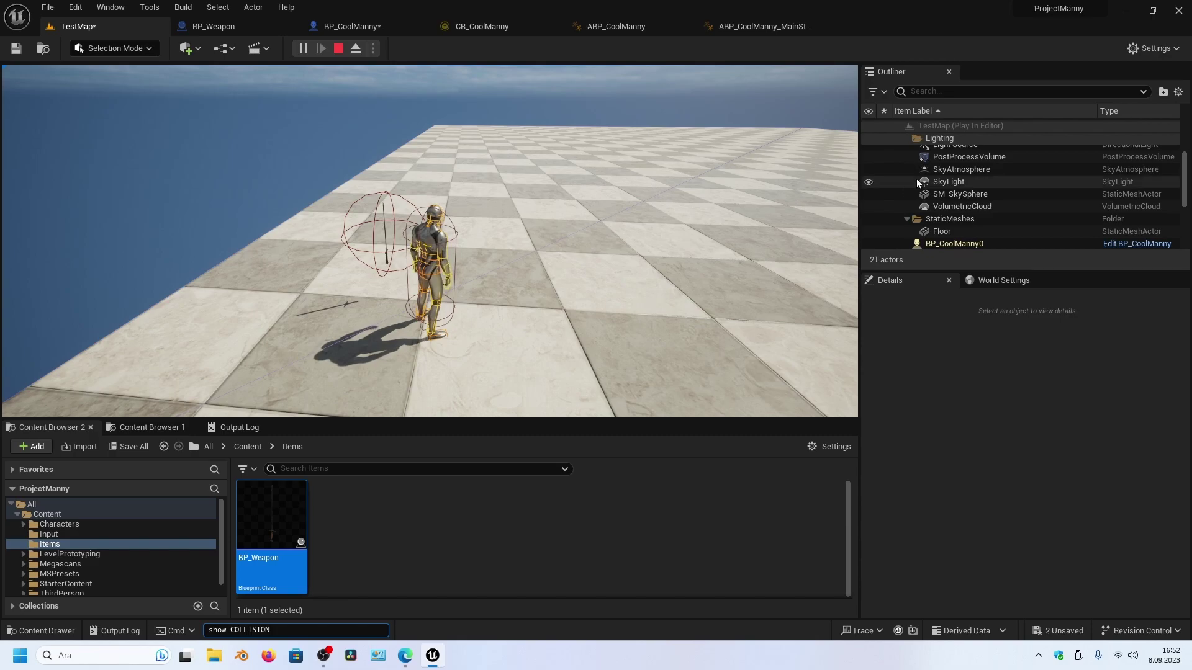
left_click(430, 245)
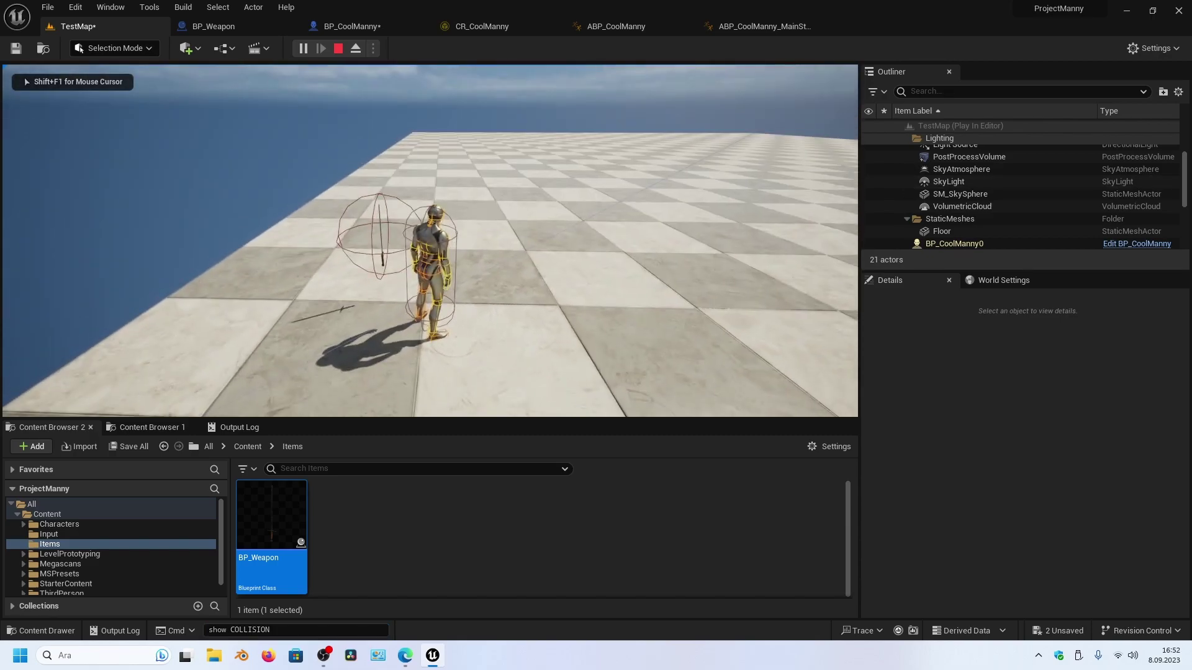
key("shift+F1")
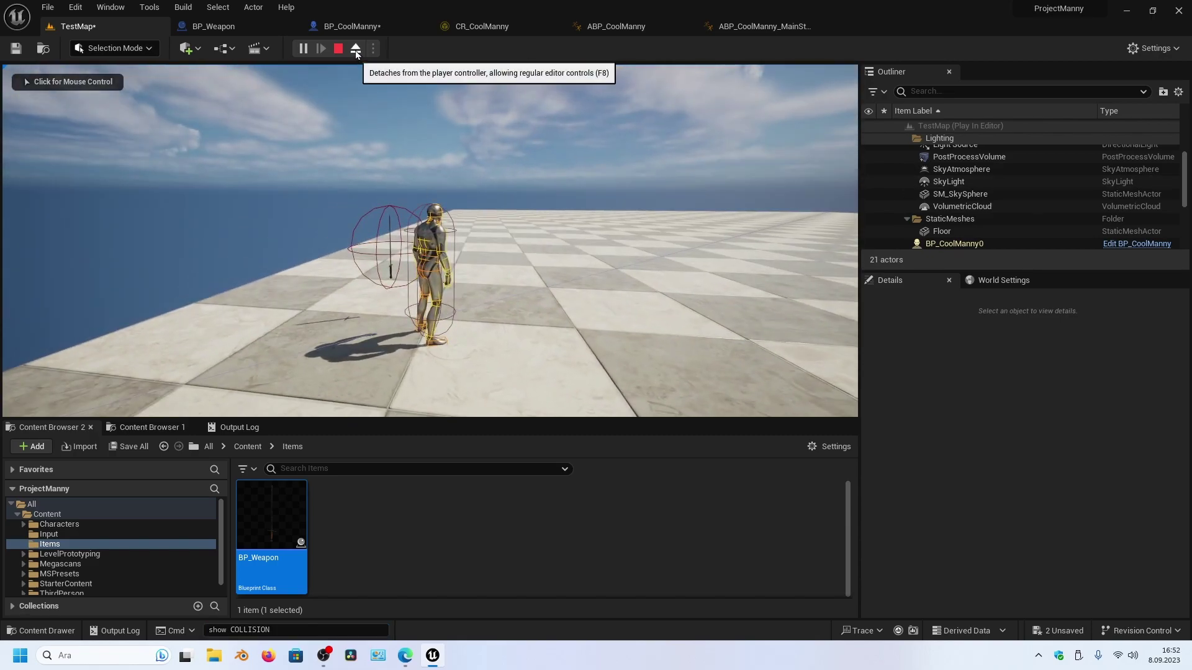
left_click(356, 53)
left_click(439, 237)
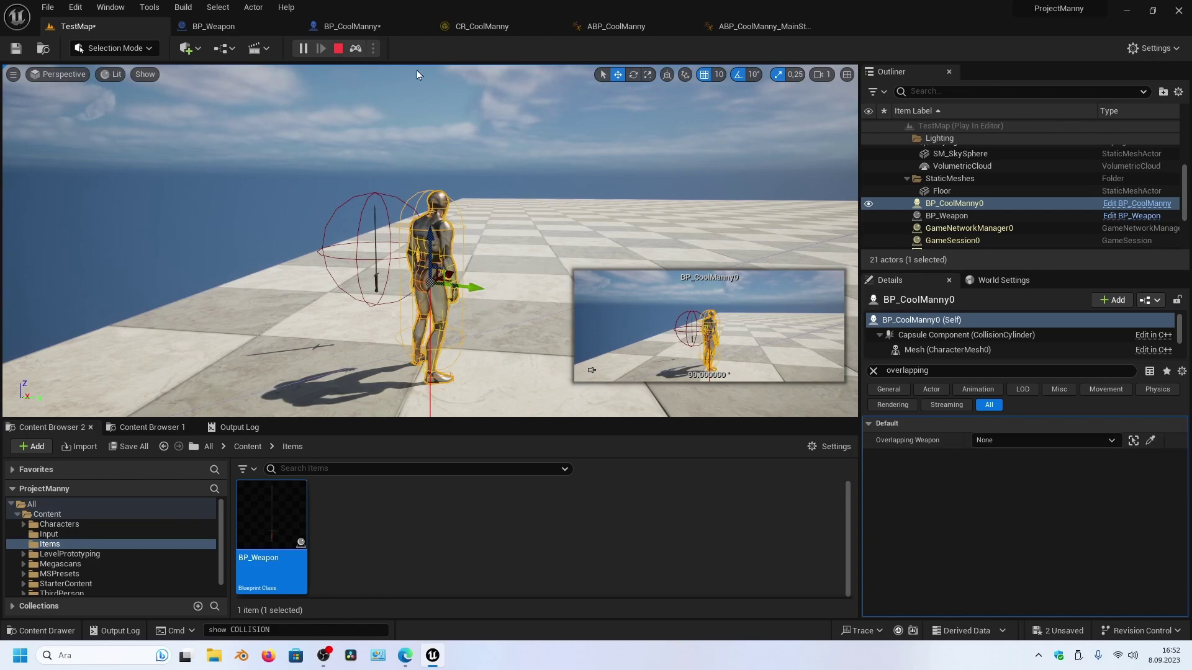
Step: Walk the character onto and off the sword, watching Overlapping Weapon toggle between BP_Weapon and None
left_click(356, 51)
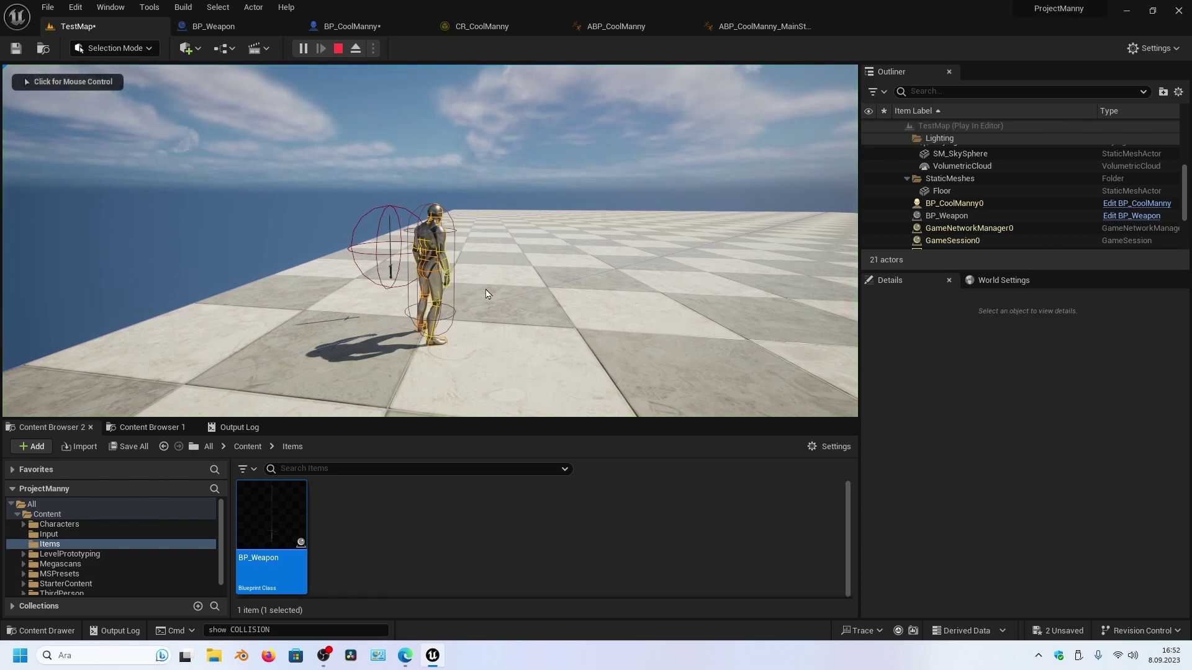
left_click(956, 203)
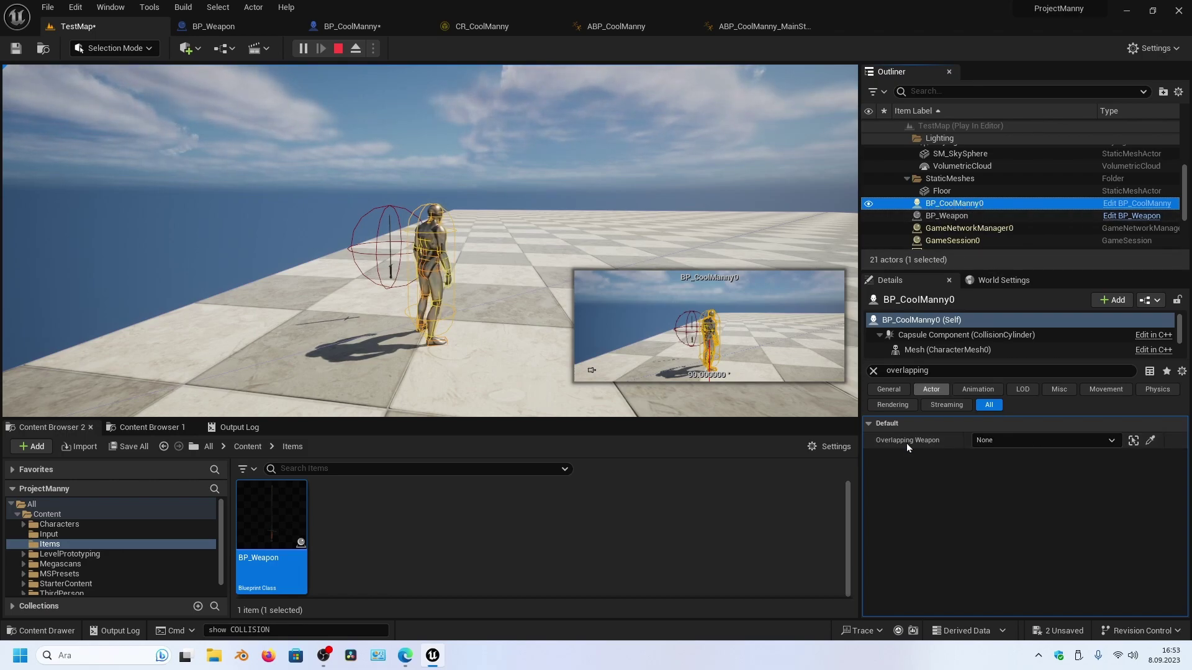
left_click(478, 305)
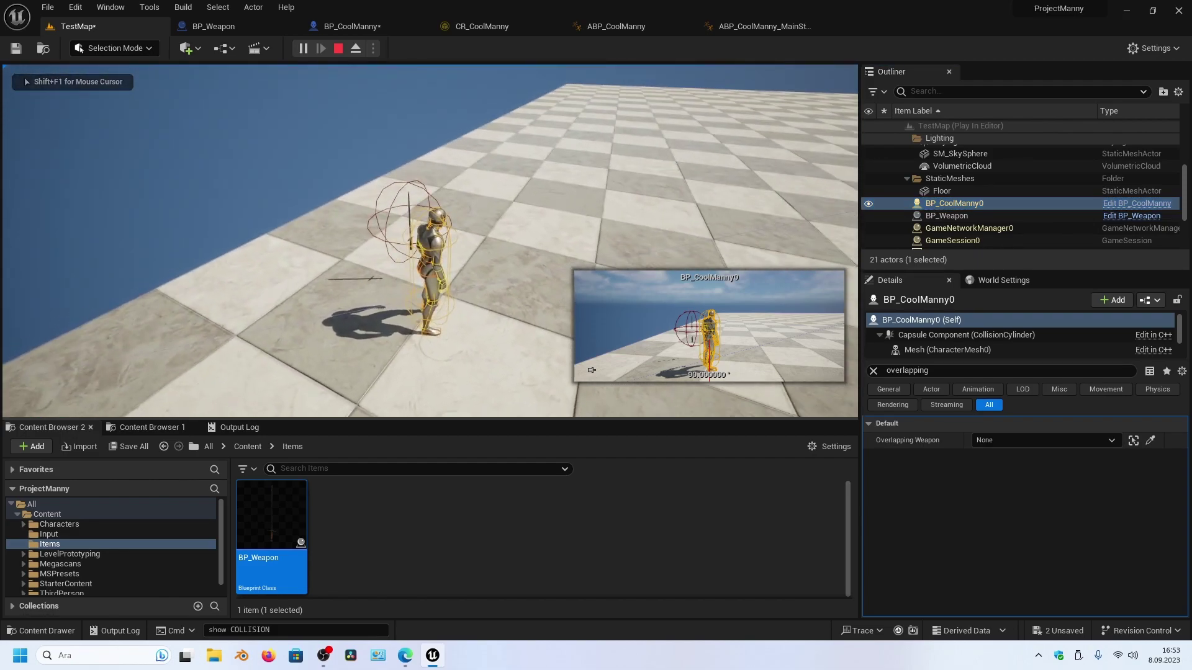
key("s")
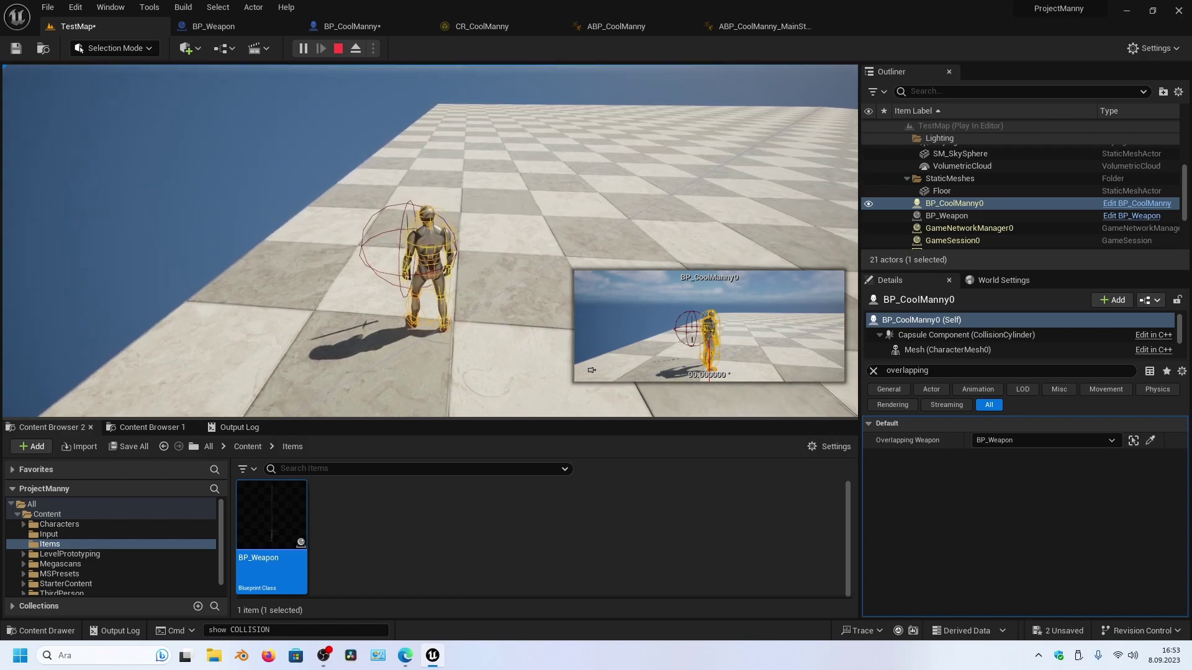
key("w")
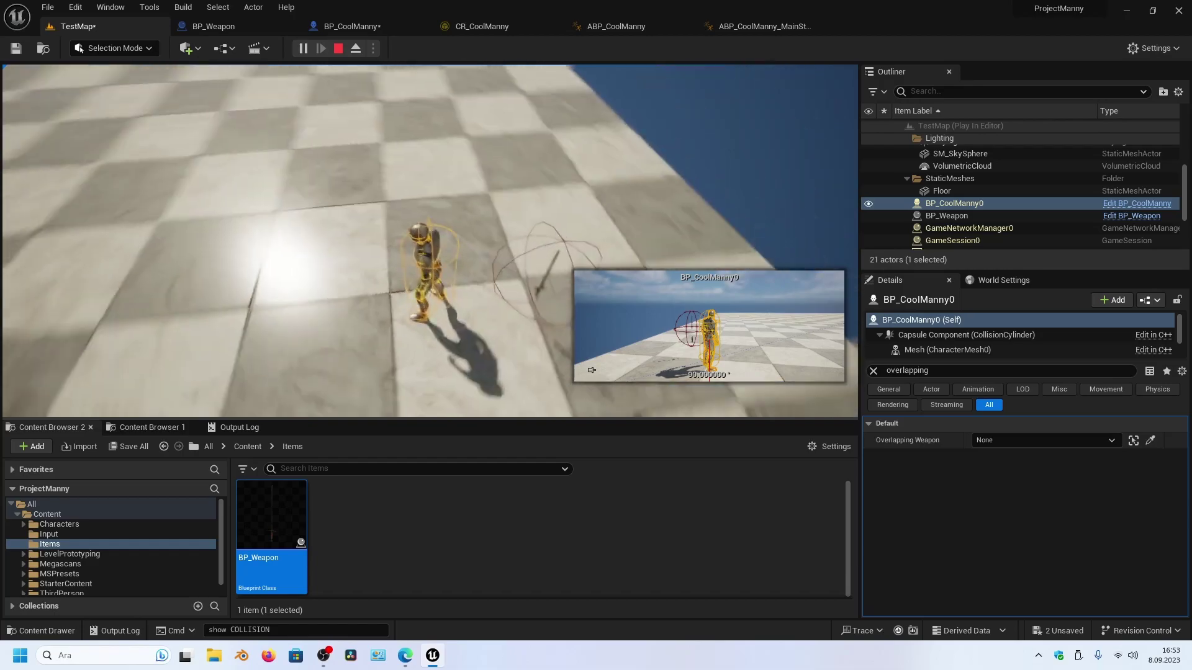
key("w")
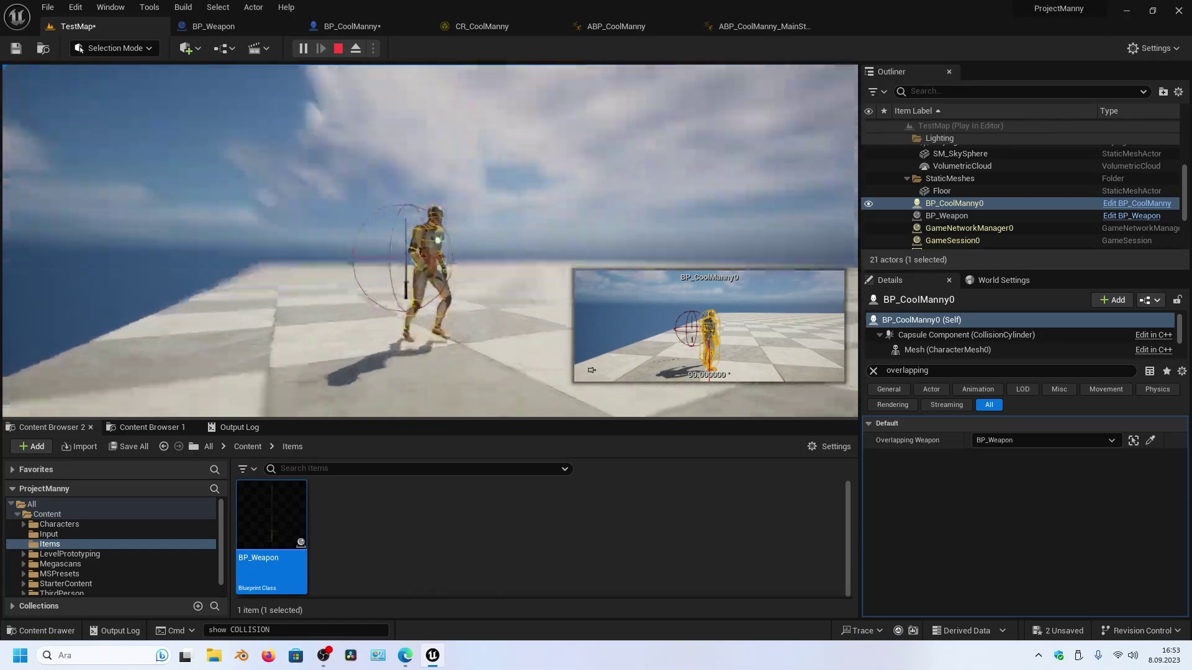
key("w")
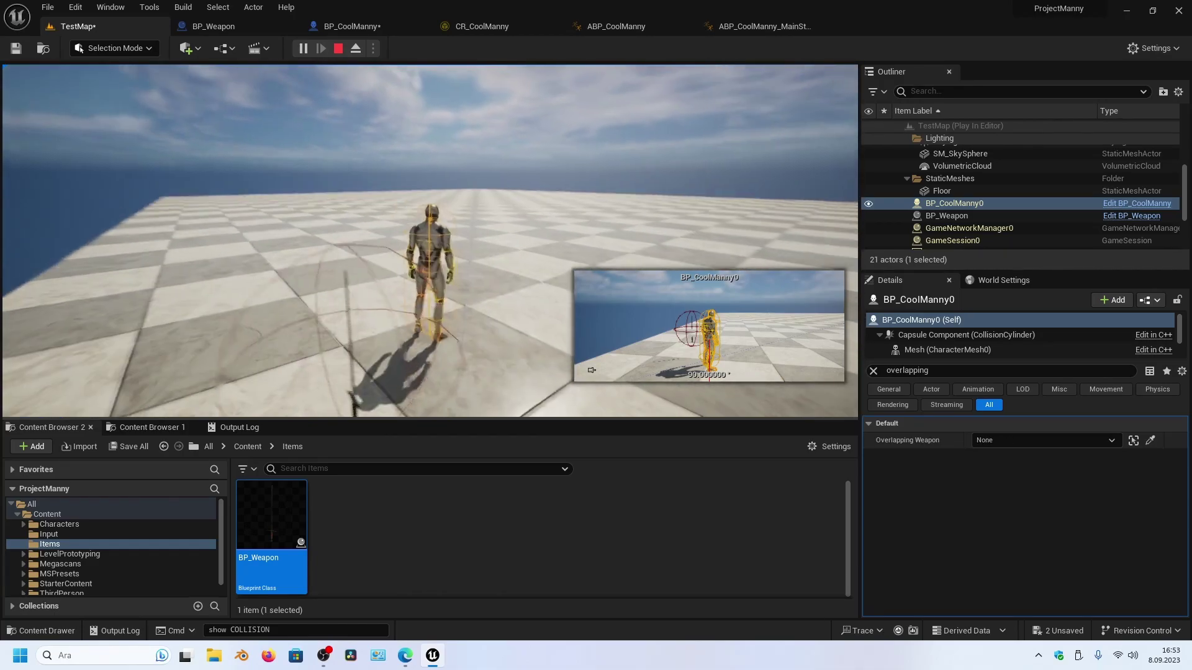
key("Escape")
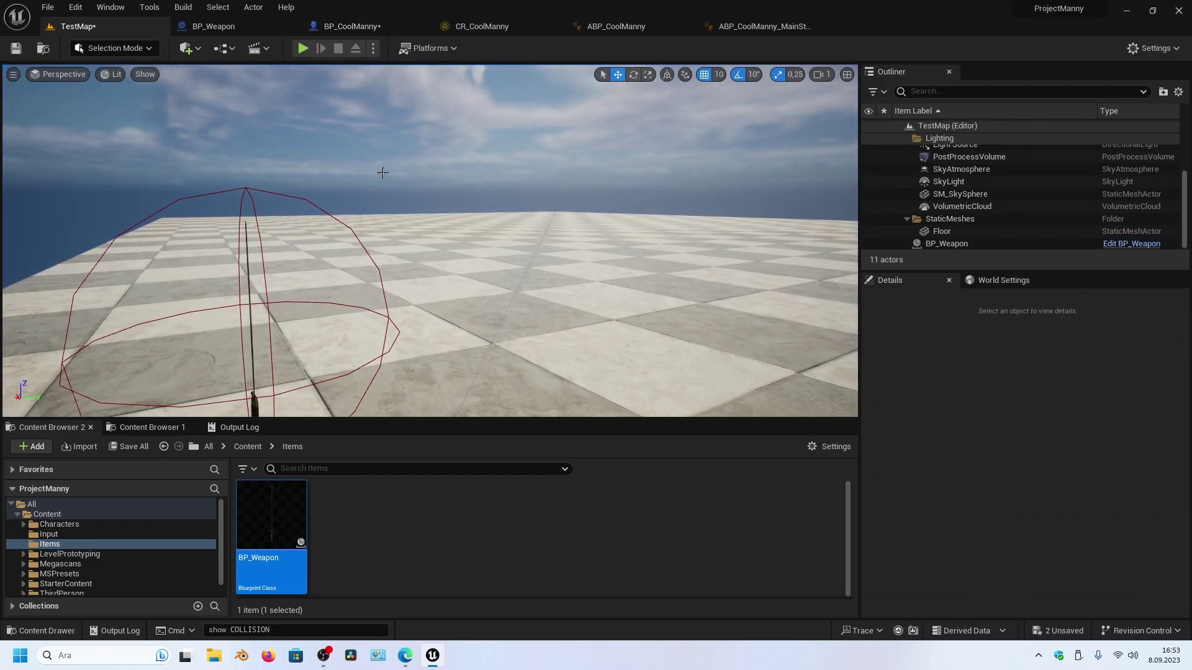
Step: Switch to the BP_CoolManny Blueprint and show its character viewport
left_click(361, 26)
right_click_drag(449, 367, 416, 330)
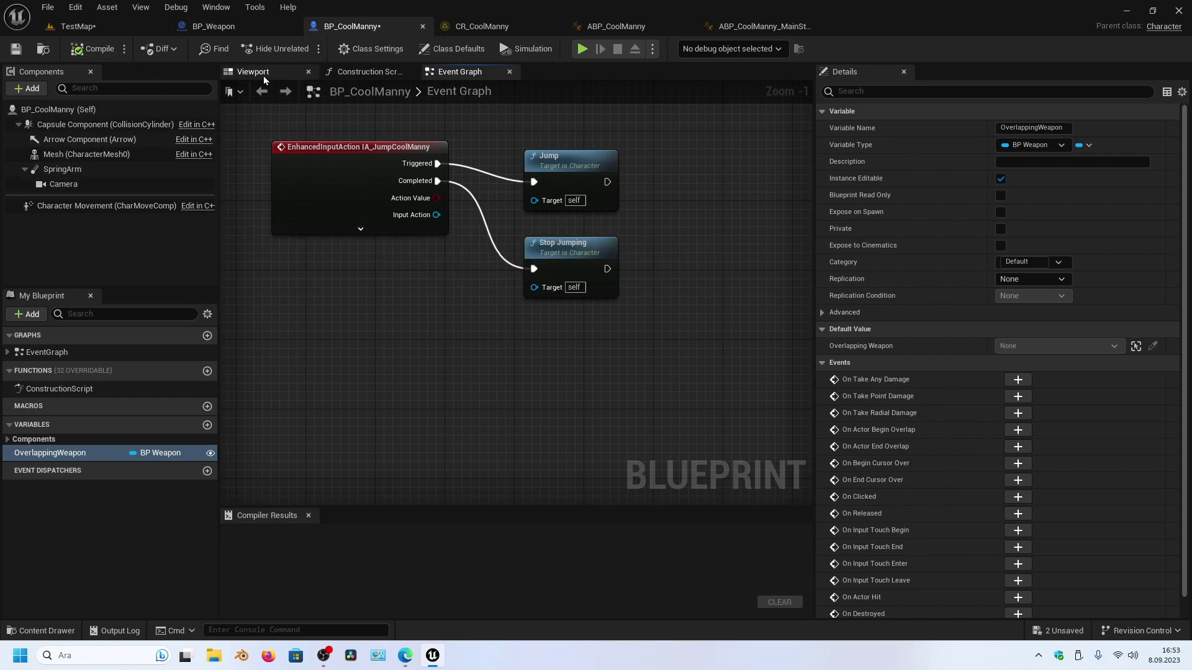
left_click(285, 69)
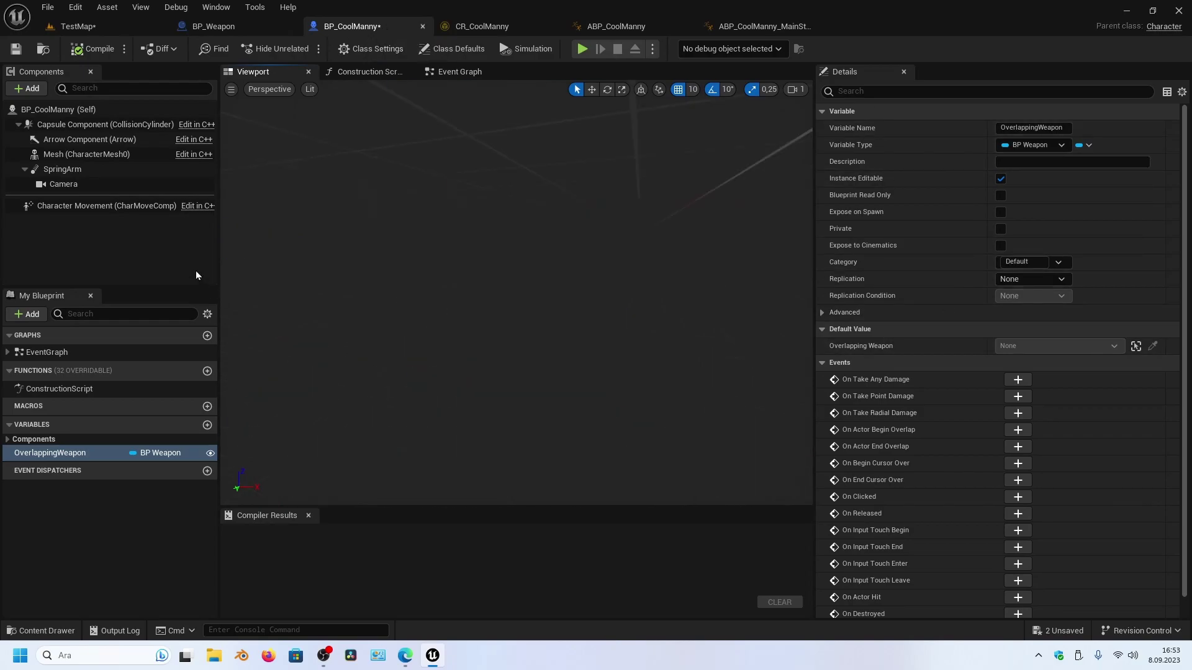
Step: Select the Mesh component and browse to SKM_Manny_Simple in Characters/Mannequins/Meshes
left_click(103, 151)
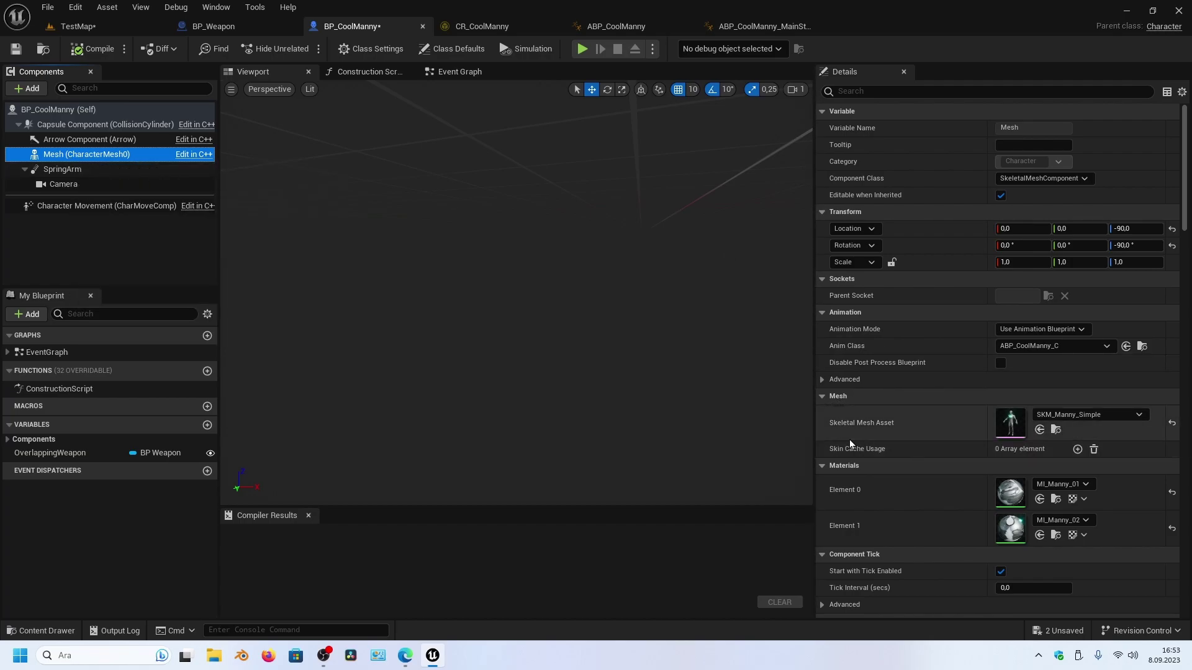
left_click(1056, 431)
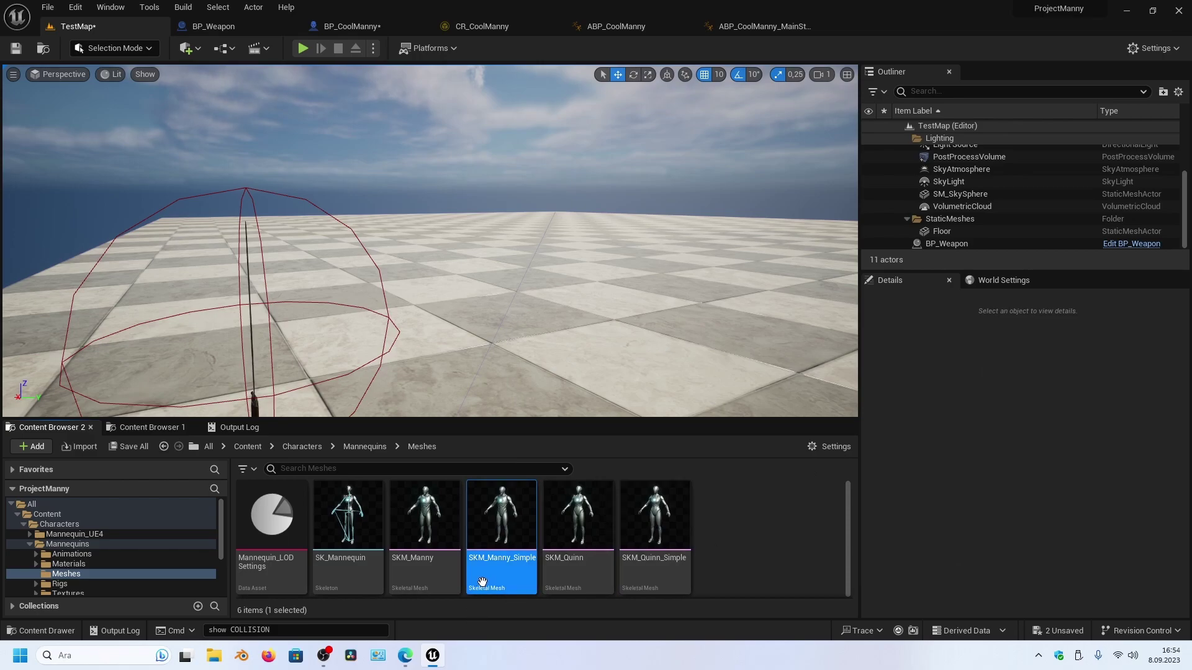
Step: Open SKM_Manny_Simple, then its SK_Mannequin skeleton, and scroll the bone tree to the arm bones
double_click(507, 548)
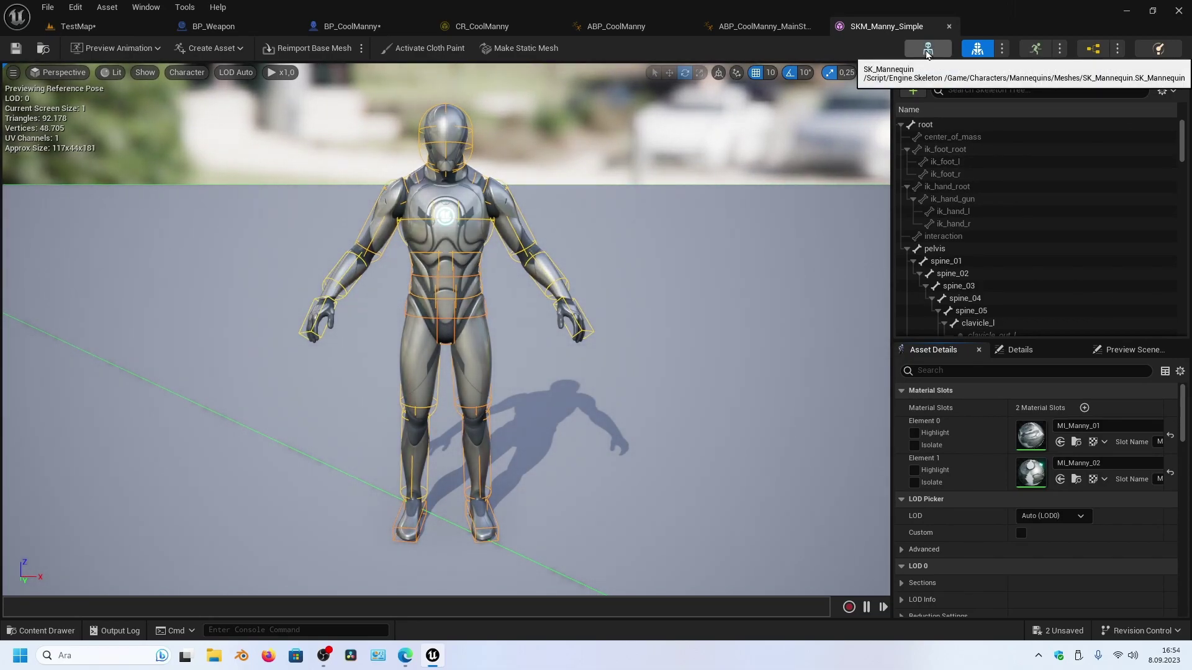
left_click(927, 49)
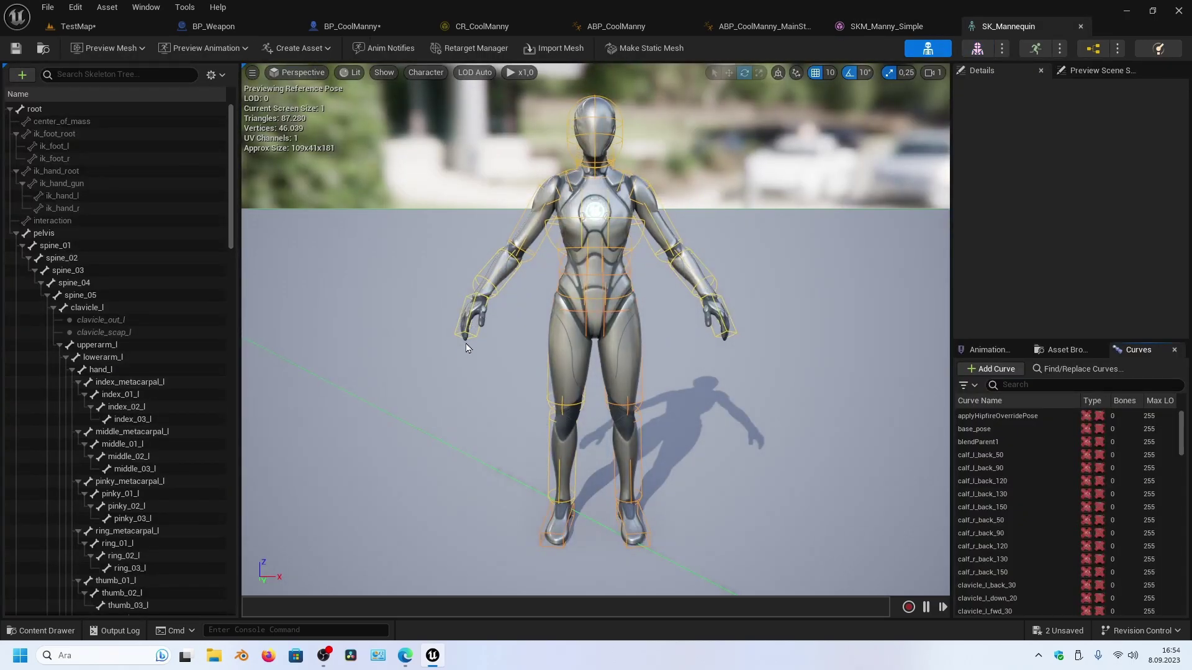
left_click_drag(444, 367, 434, 352)
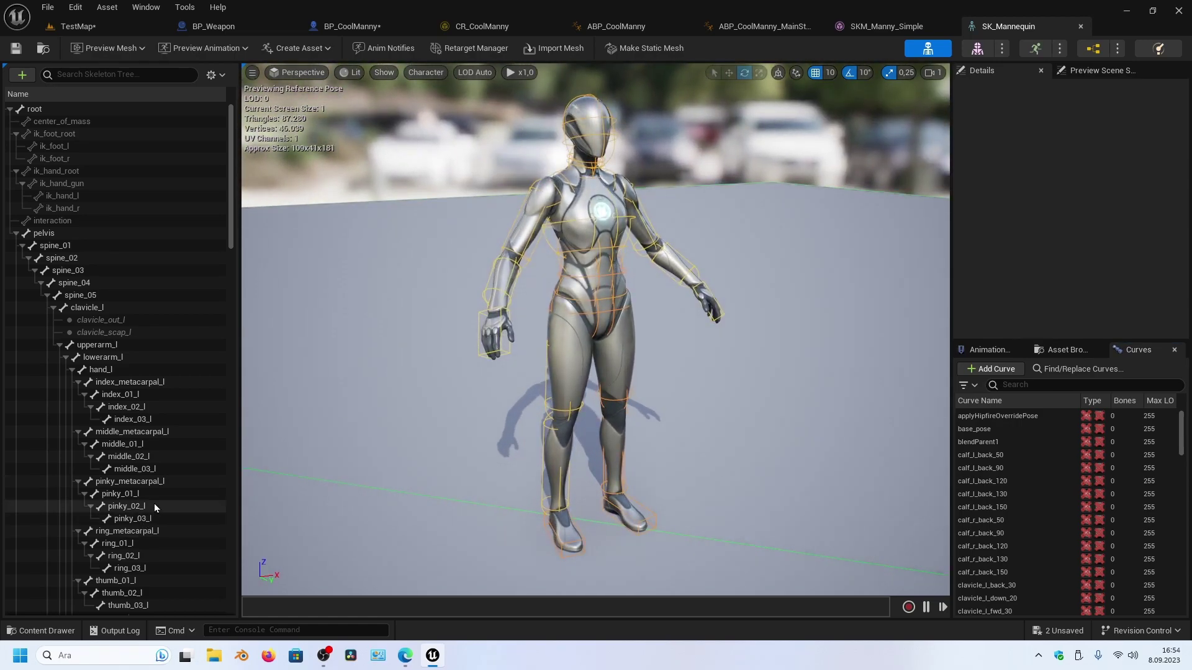
scroll(136, 493, "down", 3)
scroll(159, 475, "down", 4)
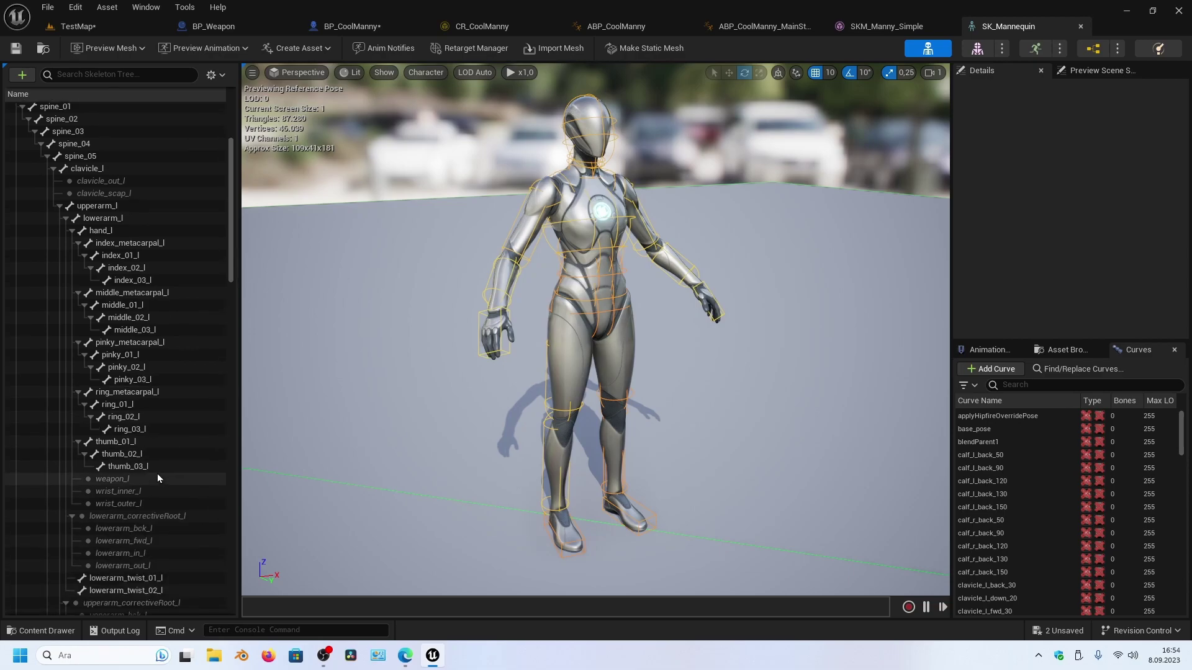
scroll(158, 472, "down", 2)
scroll(158, 466, "down", 4)
scroll(159, 464, "down", 3)
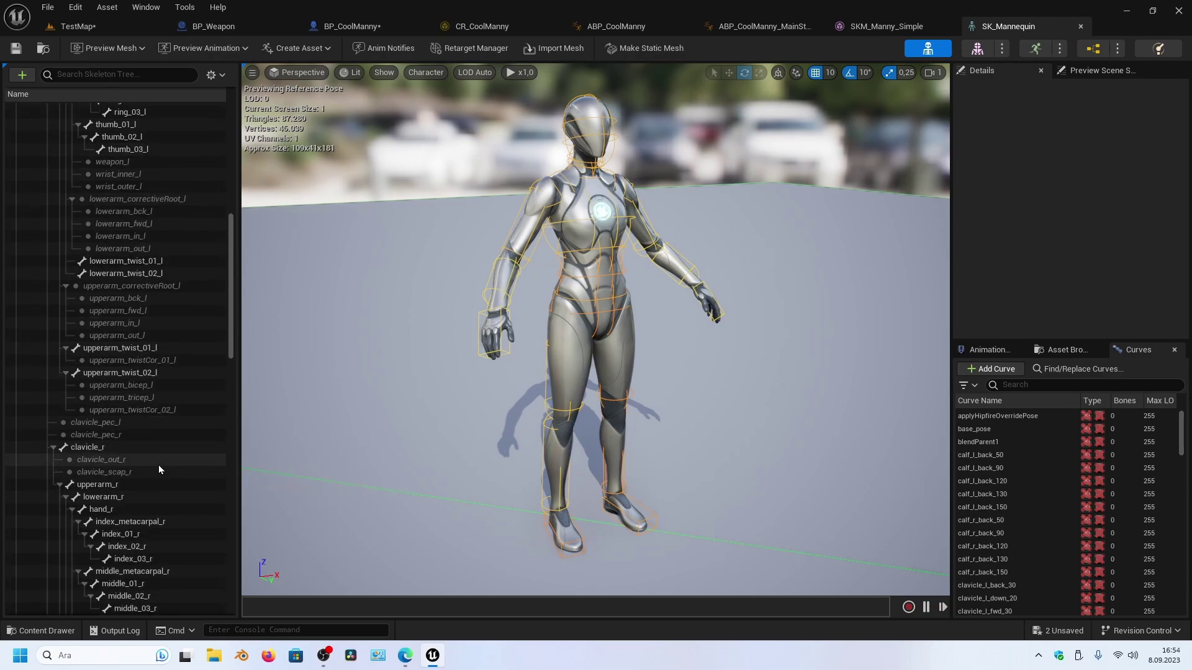
Step: Select hand_r, switch to Translate, and add a socket on it named RightHandSocket
left_click(114, 509)
scroll(142, 493, "down", 2)
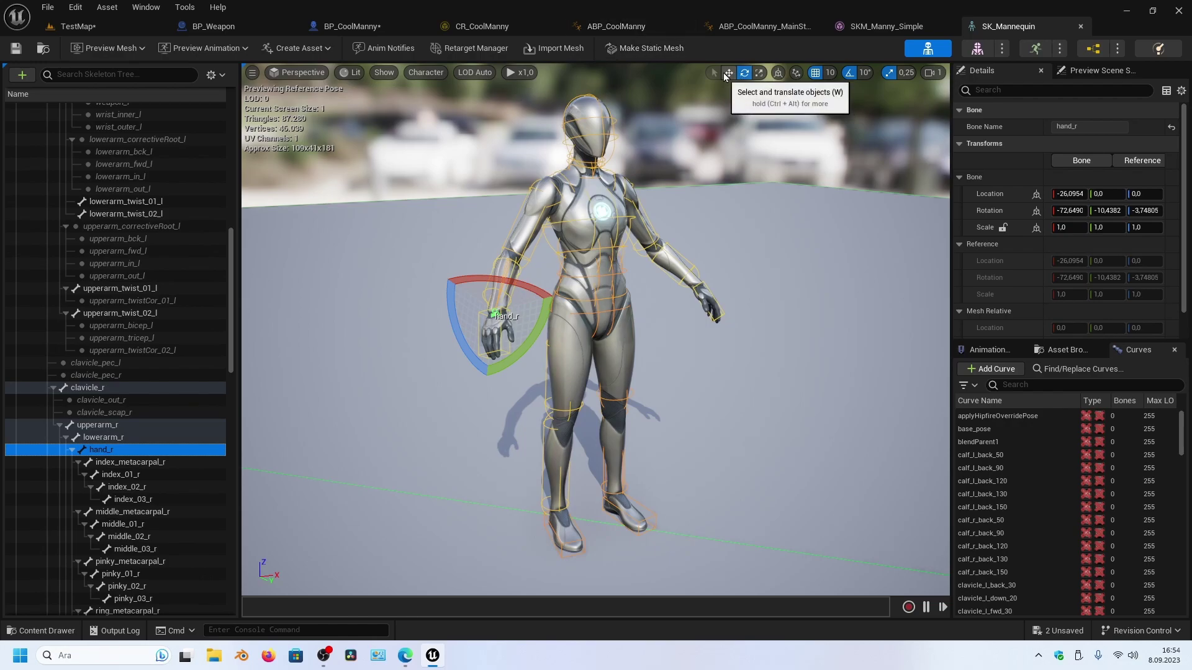
left_click(729, 73)
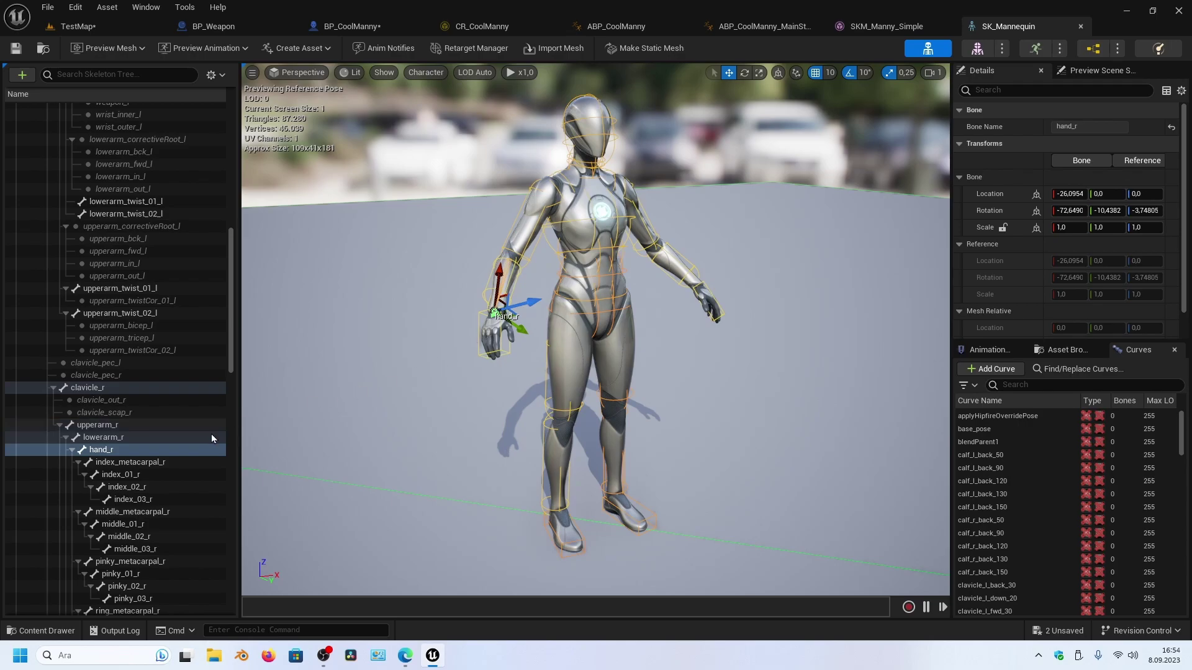
left_click(108, 454)
right_click(108, 453)
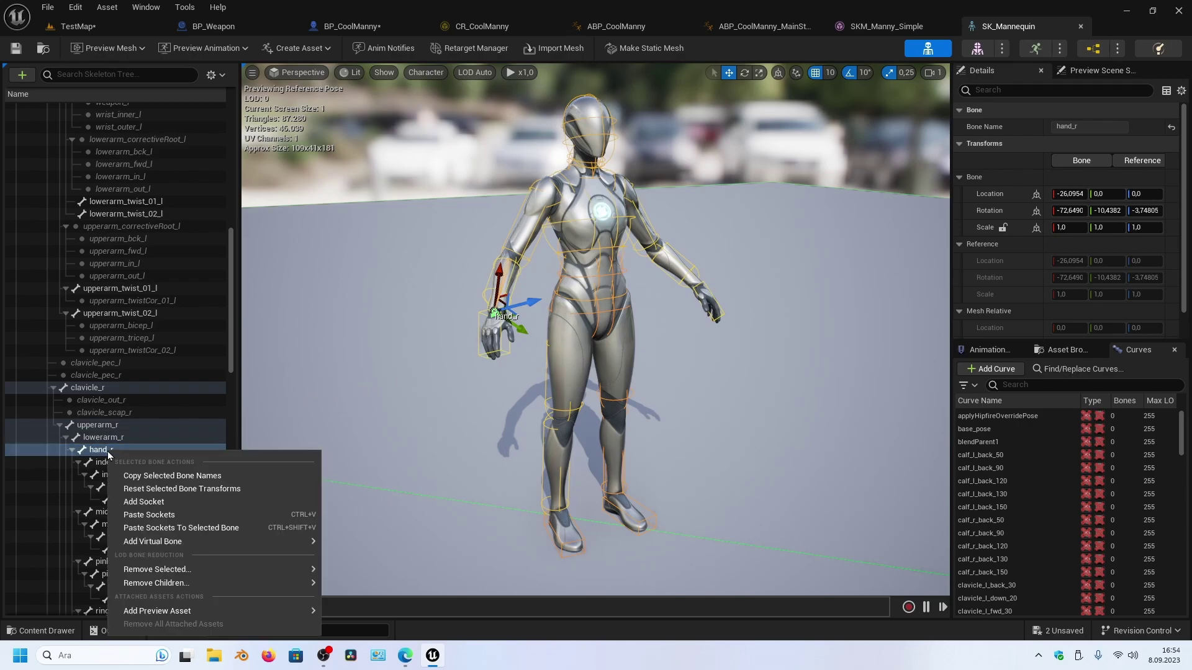
left_click(155, 508)
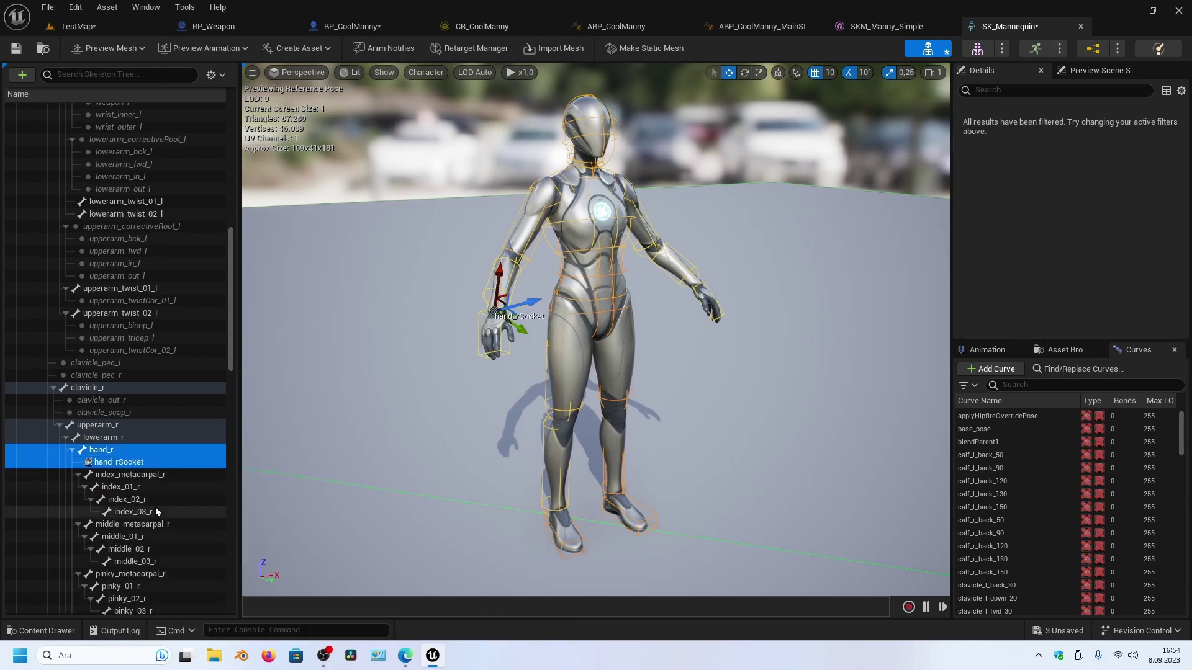
left_click(135, 463)
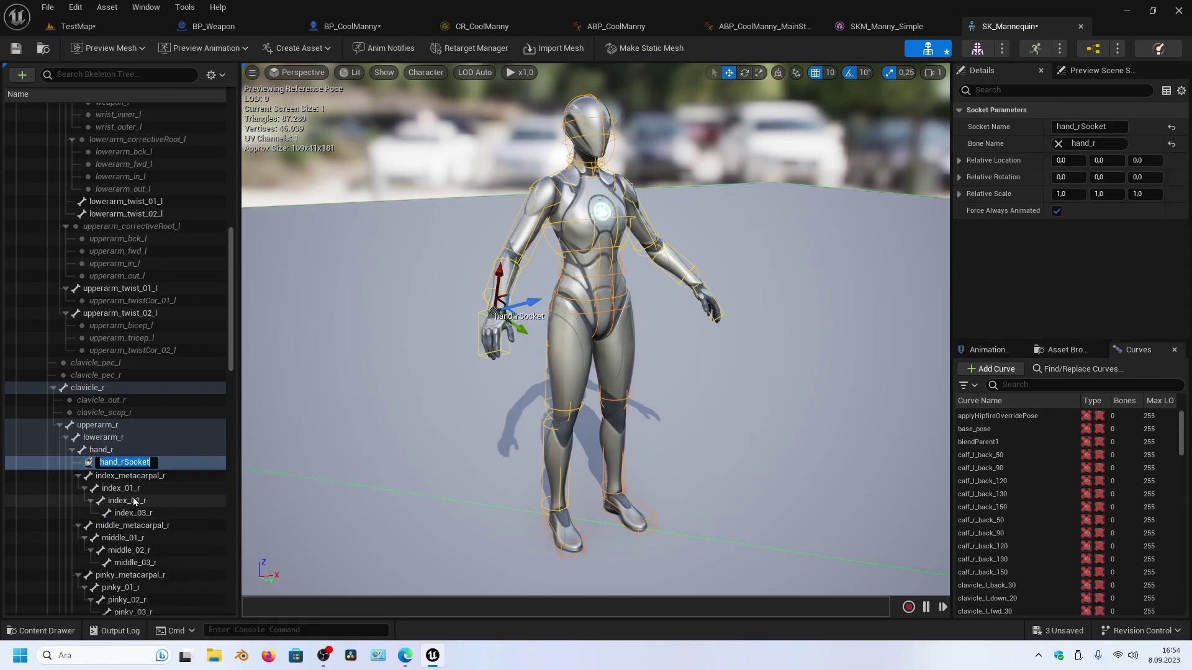
type("RightH")
key("Return")
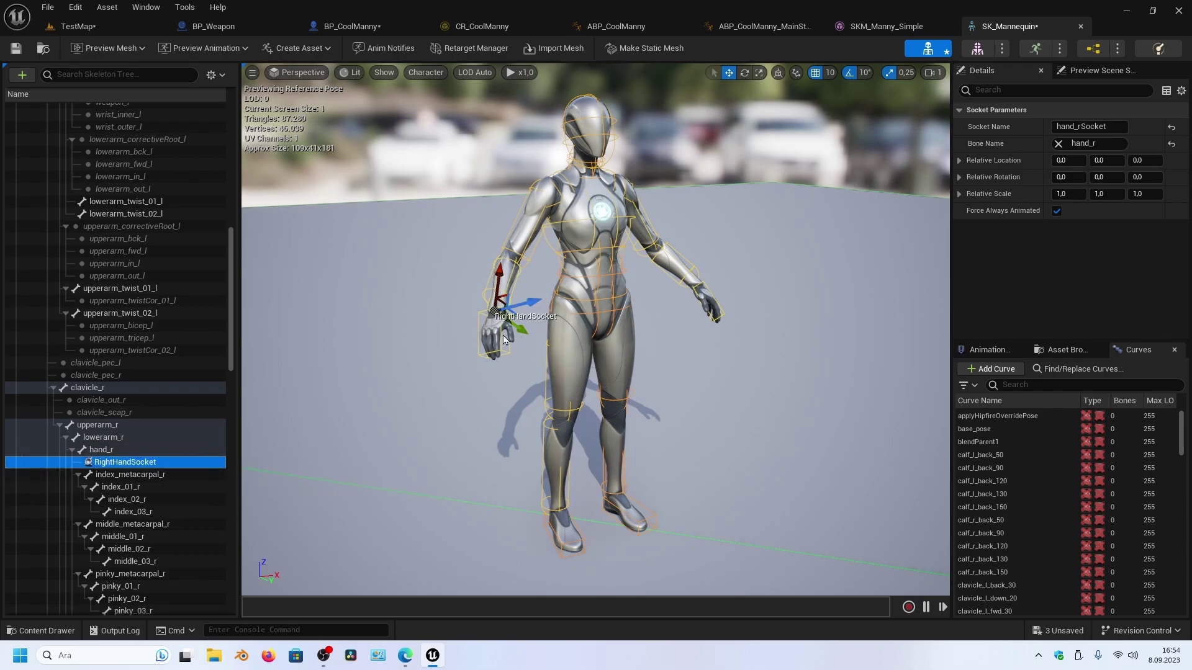
Step: Add the sword mesh as a preview asset on RightHandSocket
right_click(132, 463)
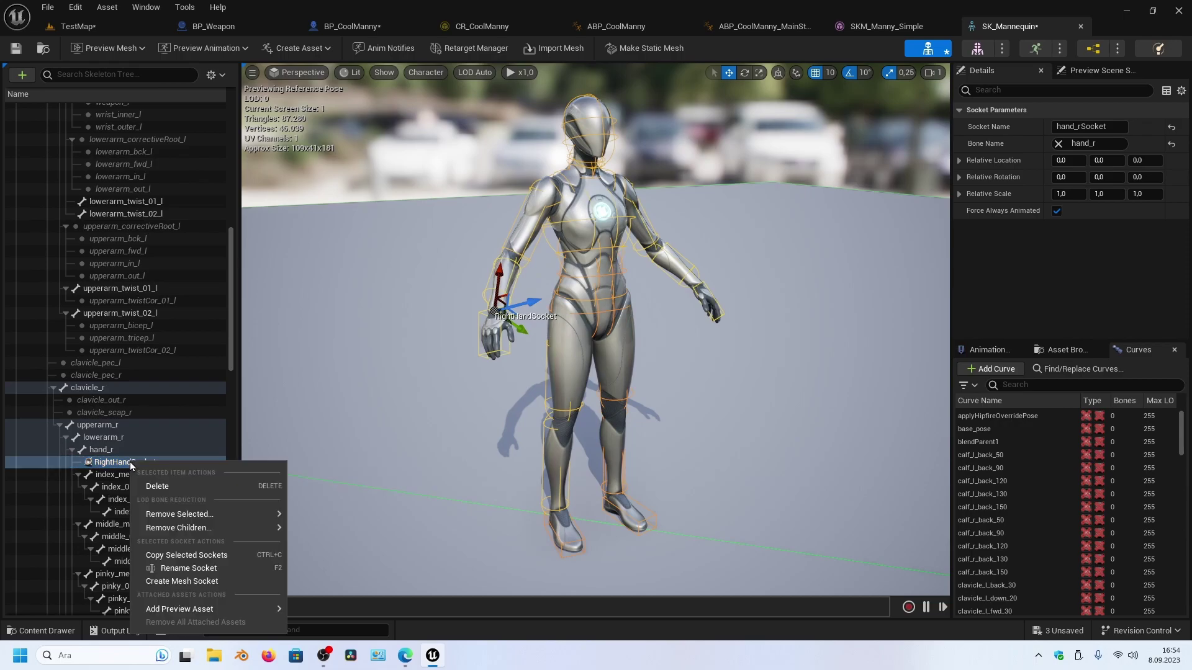
mouse_move(180, 608)
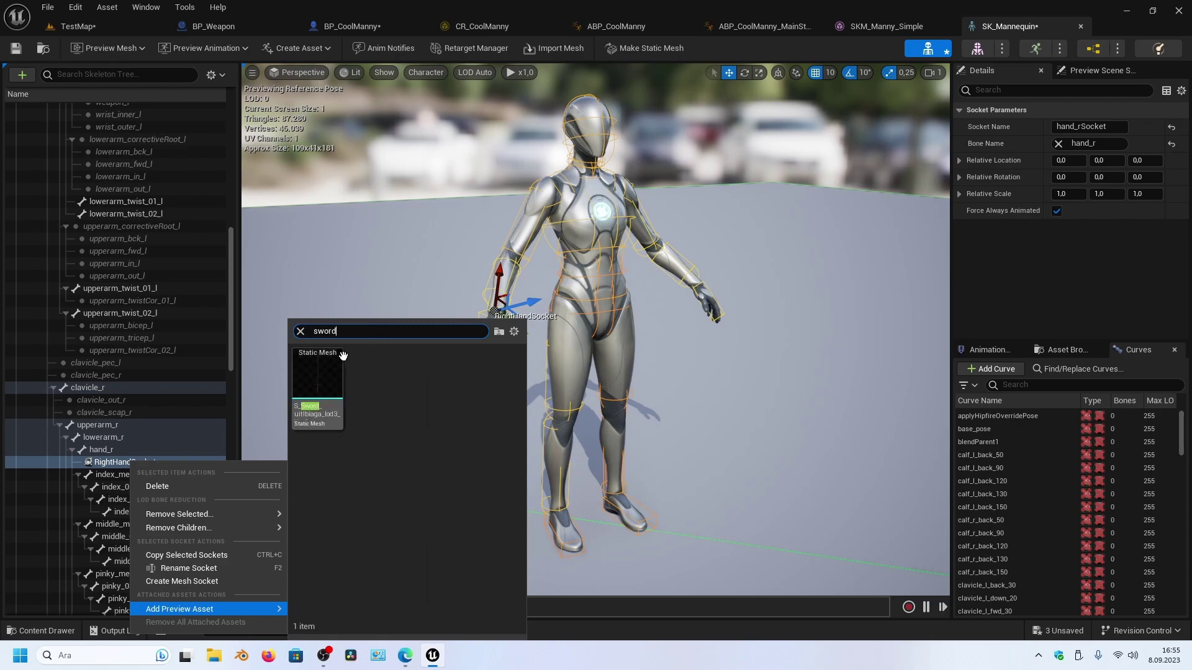
left_click(324, 379)
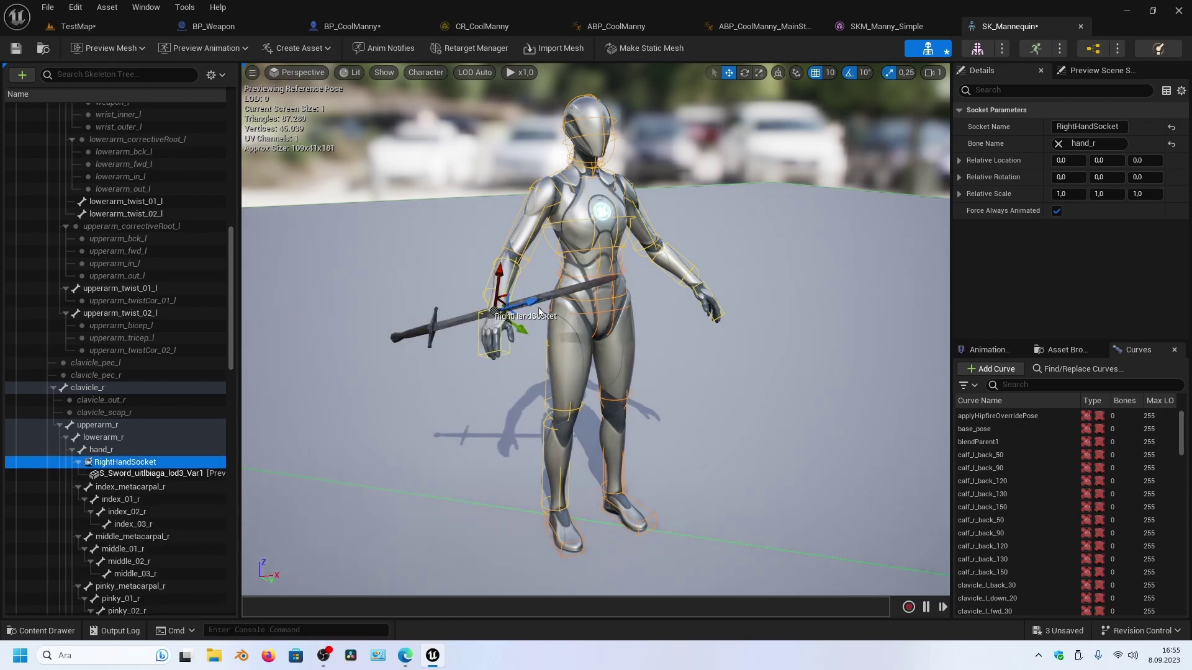
Step: Move the socket to about -10.20, 0.41, 39.03 so the blade sits in the hand
mouse_move(539, 312)
left_mouse_down()
mouse_move(615, 262)
mouse_move(613, 336)
mouse_move(607, 326)
left_mouse_up()
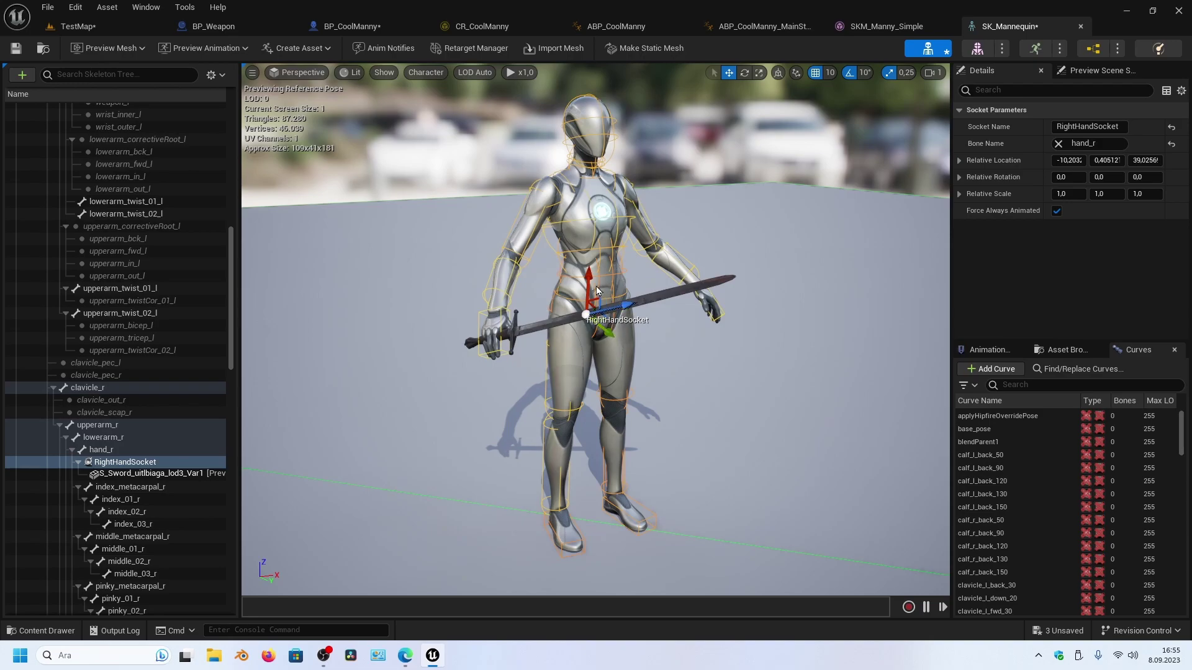
left_click(594, 324)
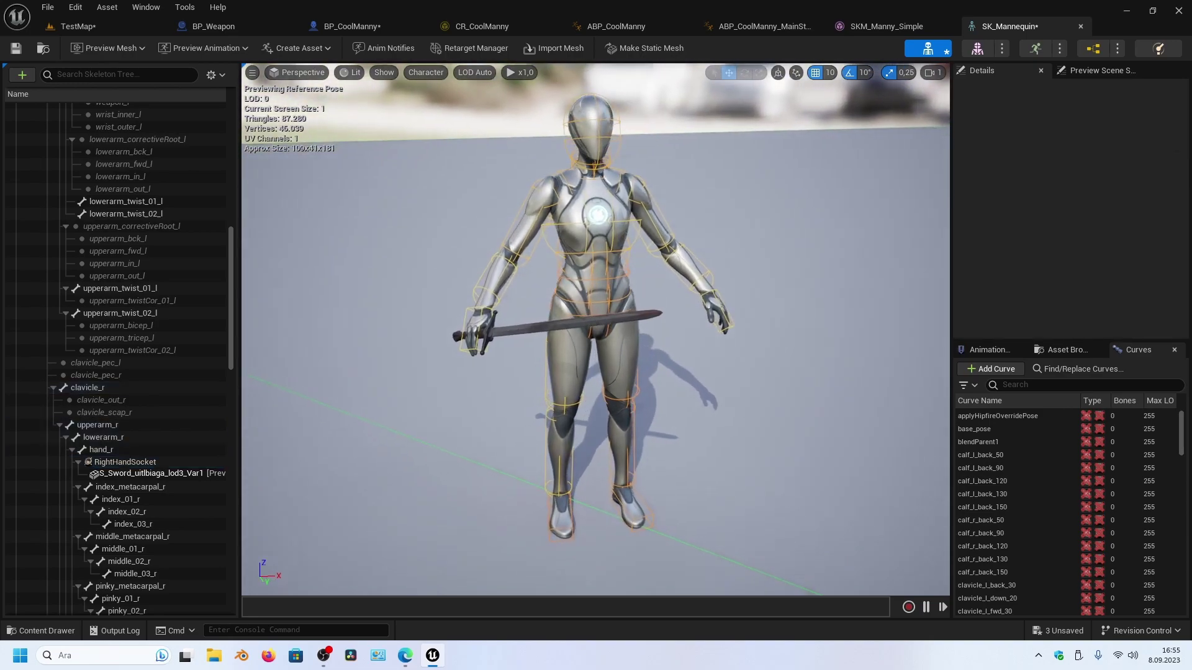
left_click(88, 29)
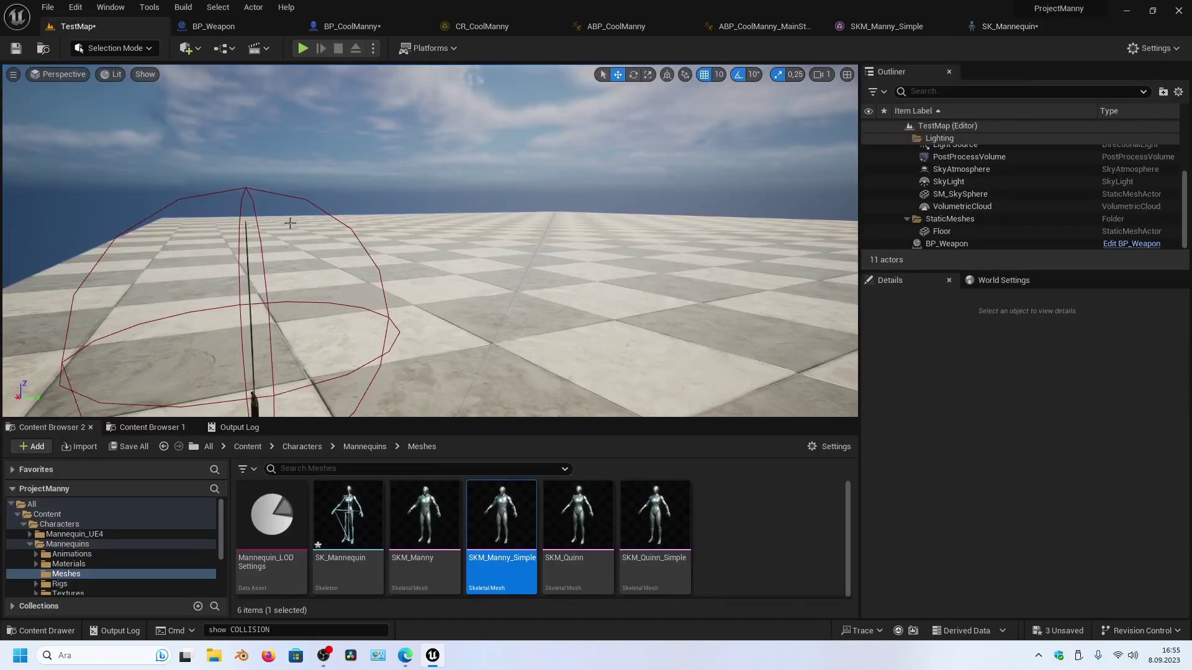
Step: Test-play the TestMap level with the character, then stop the play session
left_click(301, 49)
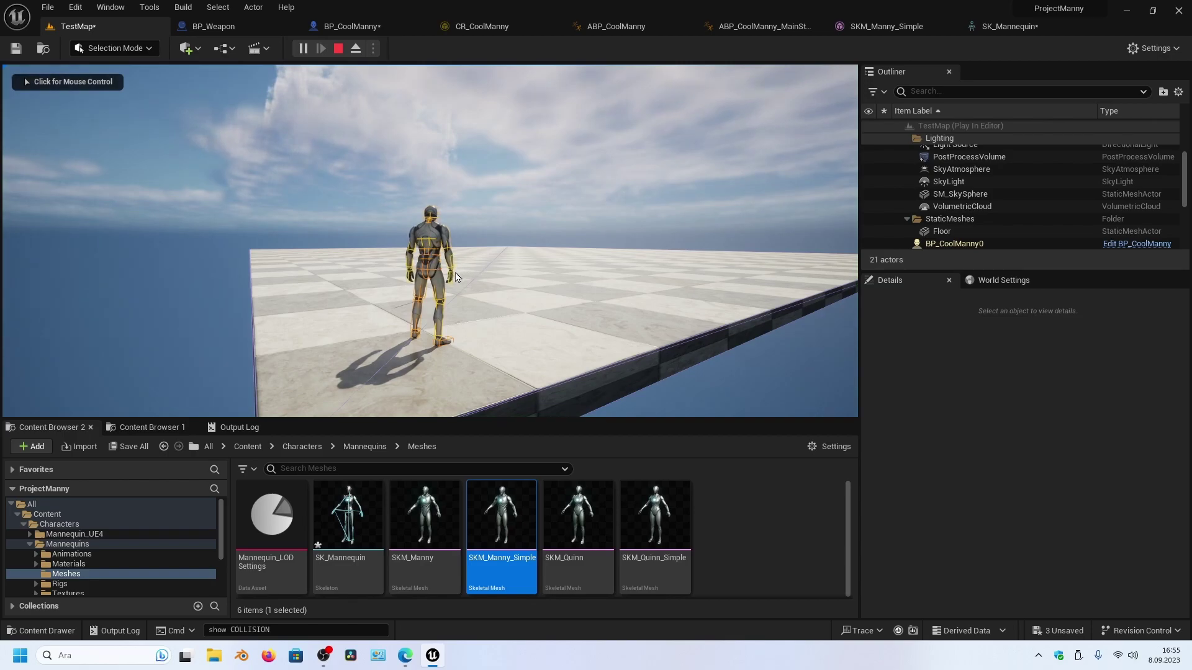
left_click(472, 293)
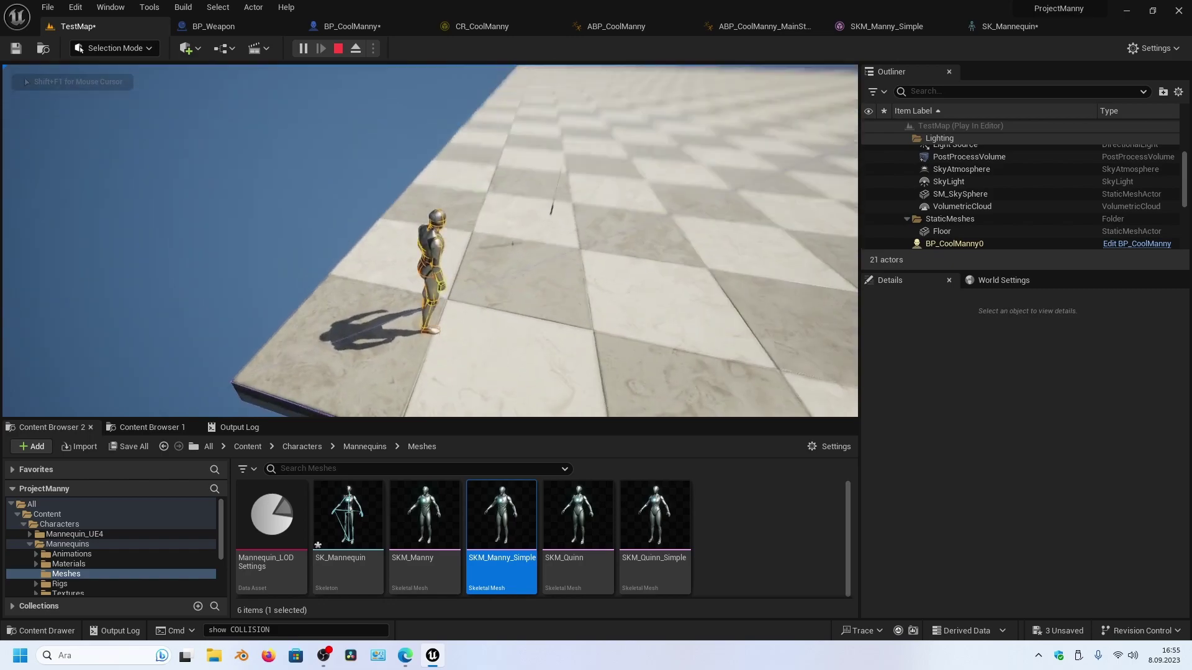
key("Escape")
Step: Switch to the SK_Mannequin skeleton and set its preview mesh to SKM_Manny_Simple
left_click(353, 28)
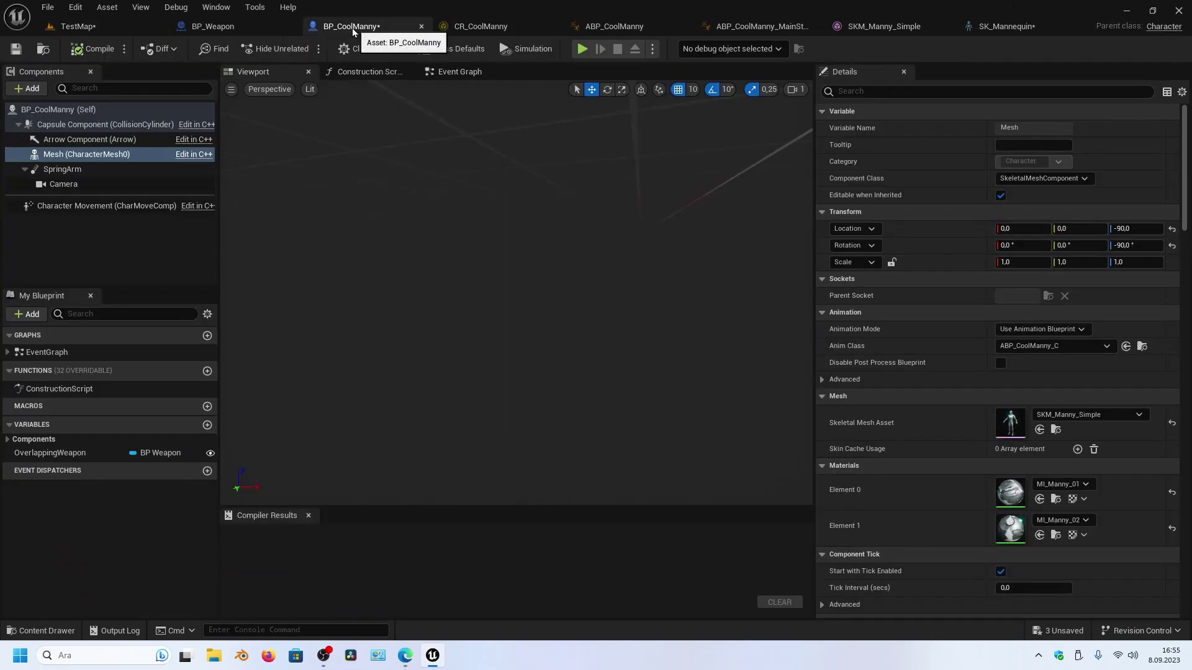
left_click(986, 28)
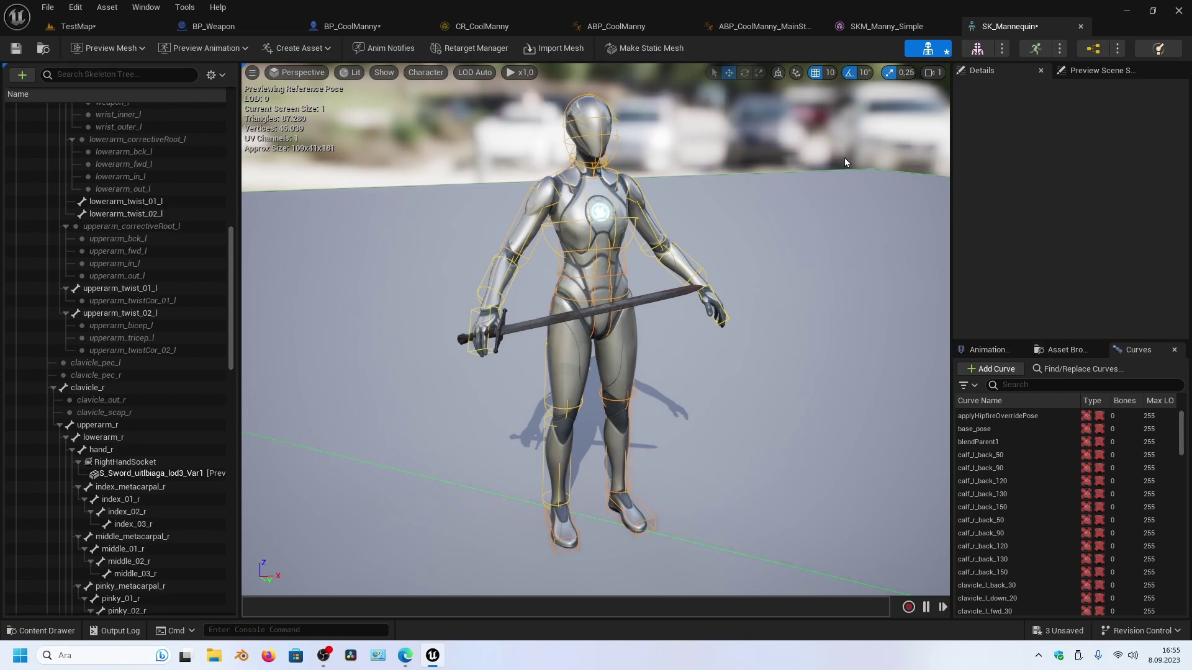
left_click(1087, 75)
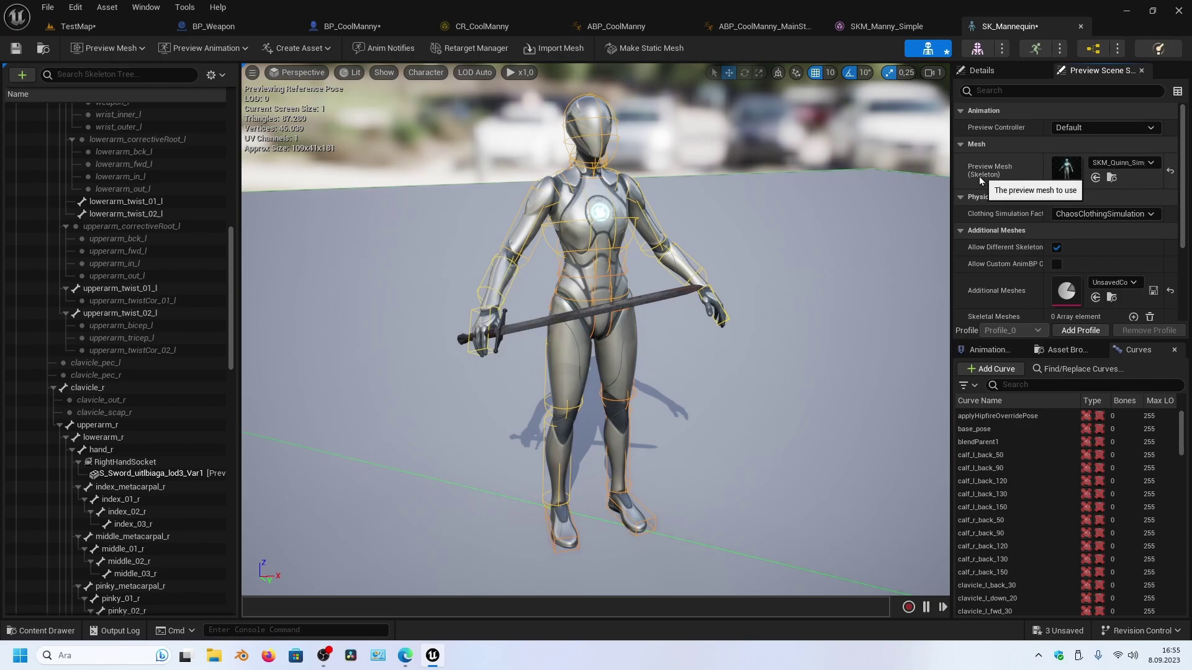
left_click(1122, 162)
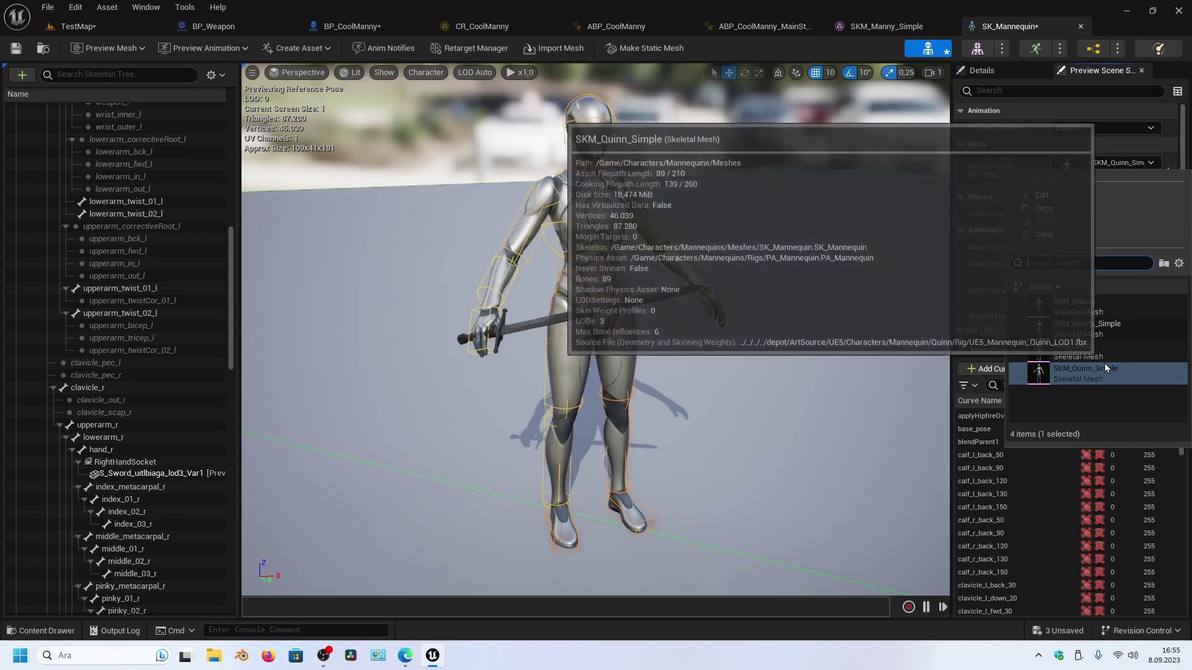
left_click(1092, 329)
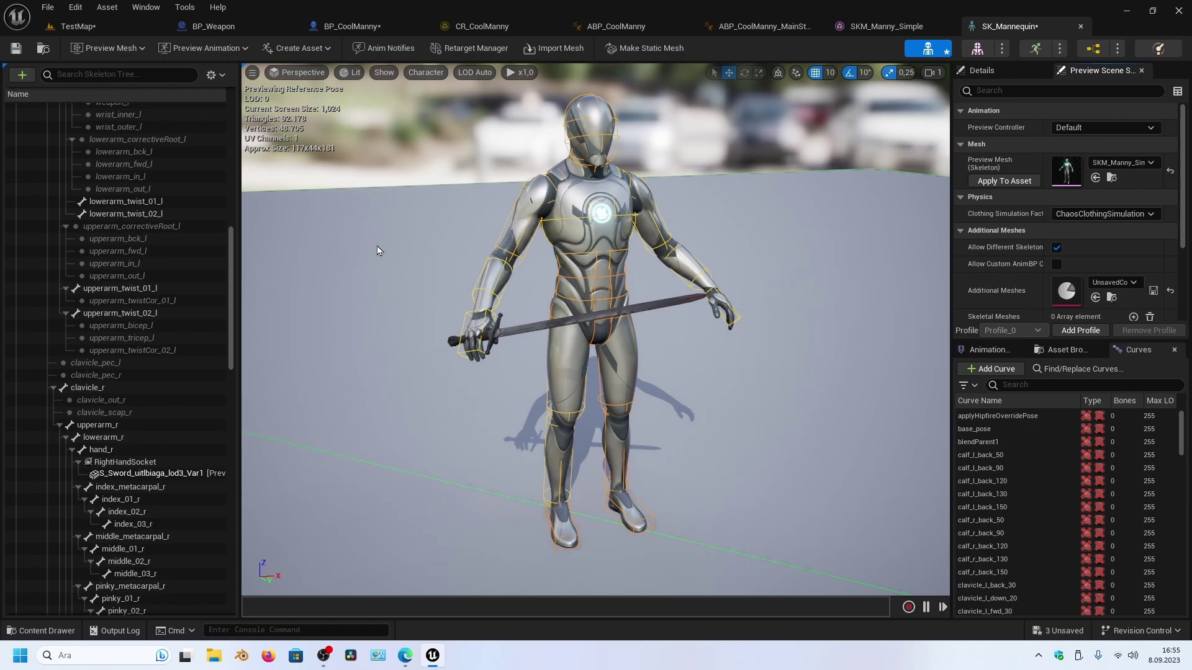
Step: Select RightHandSocket to show the sword in the viewport and widen the Details panel
scroll(484, 372, "up", 3)
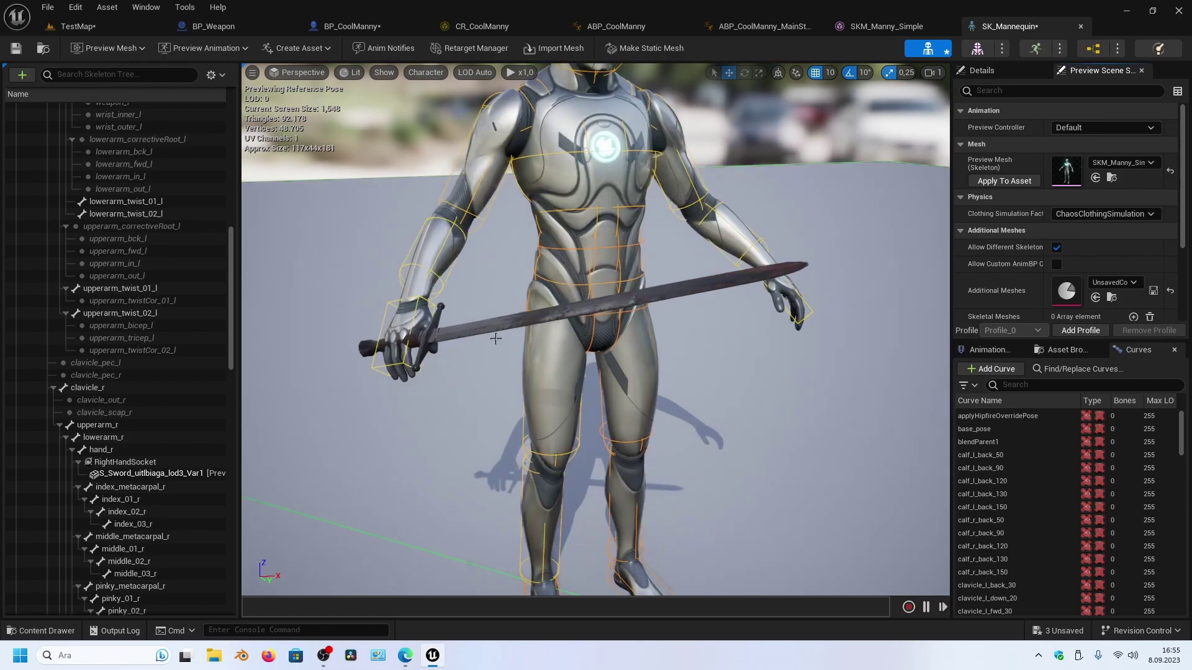
left_click(140, 465)
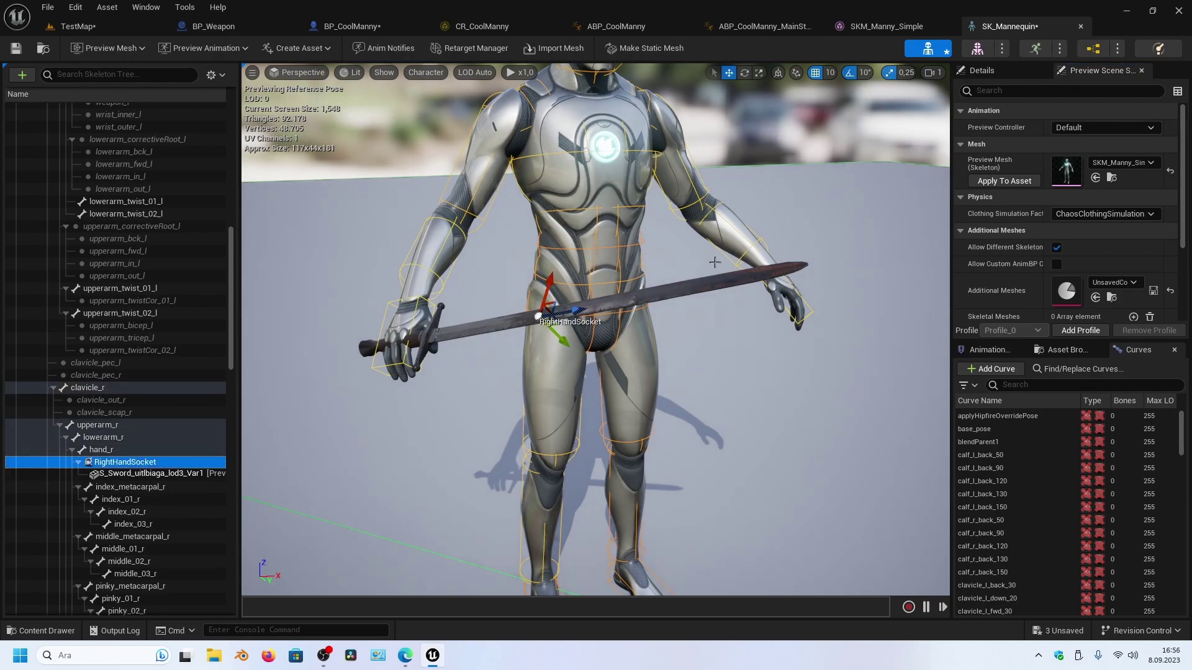
scroll(715, 263, "down", 3)
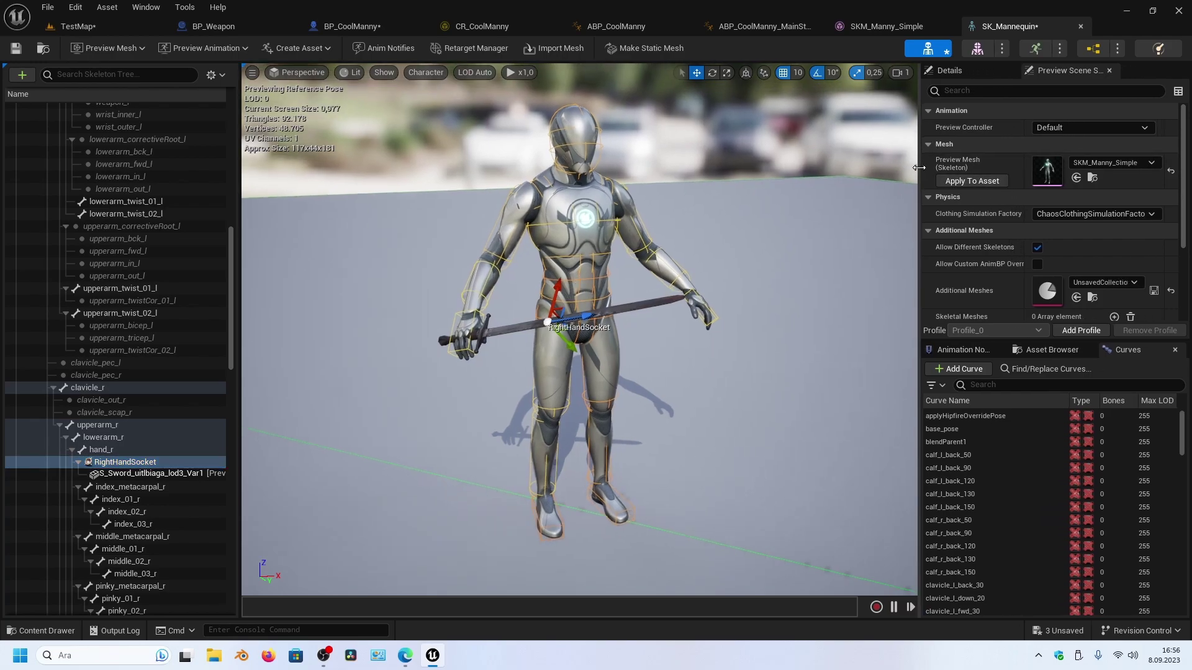
left_click_drag(952, 155, 919, 156)
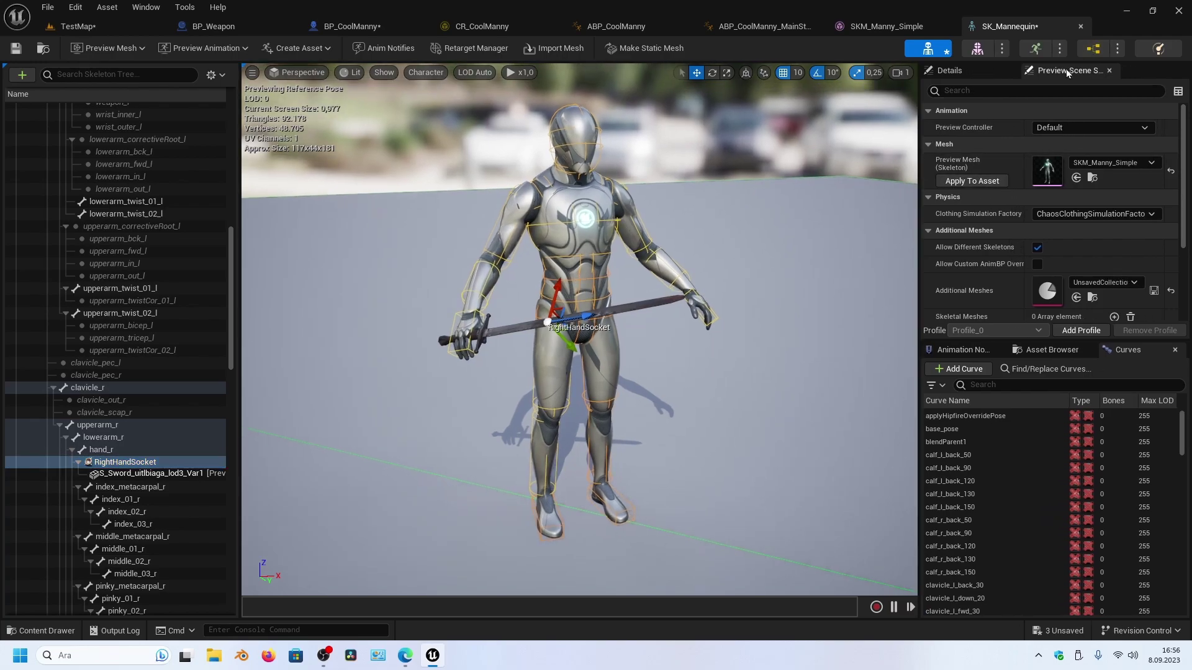
Step: Set the preview controller to Use Specific Animation playing MM_Run_Fwd
left_click(1061, 130)
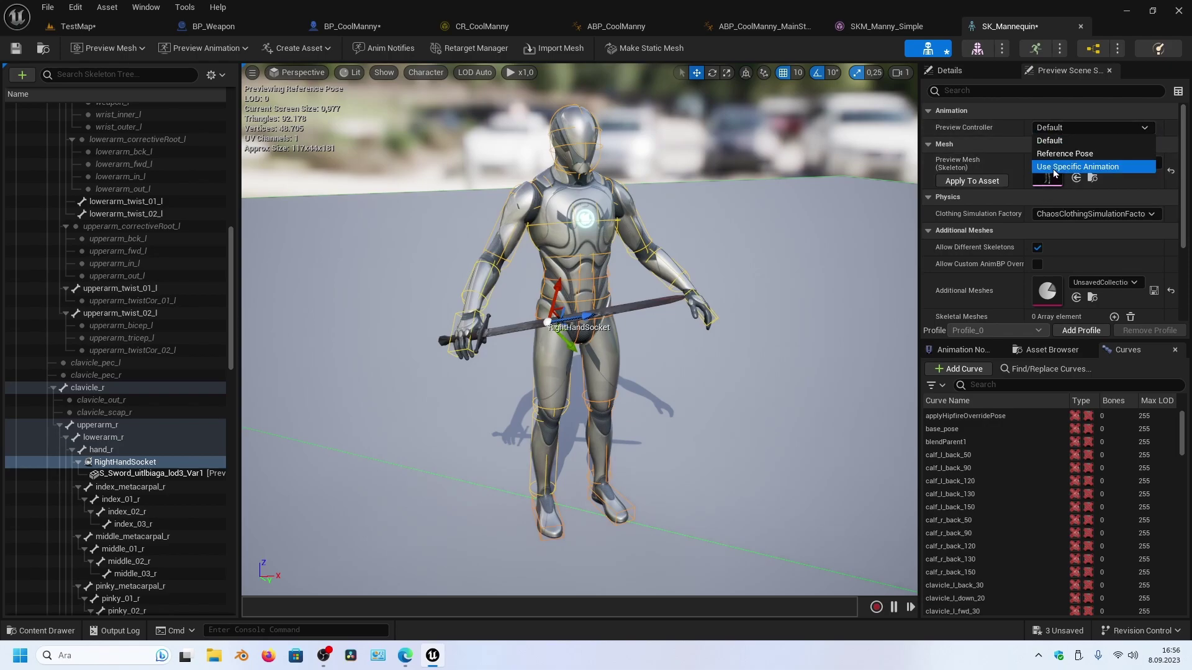
left_click(1053, 167)
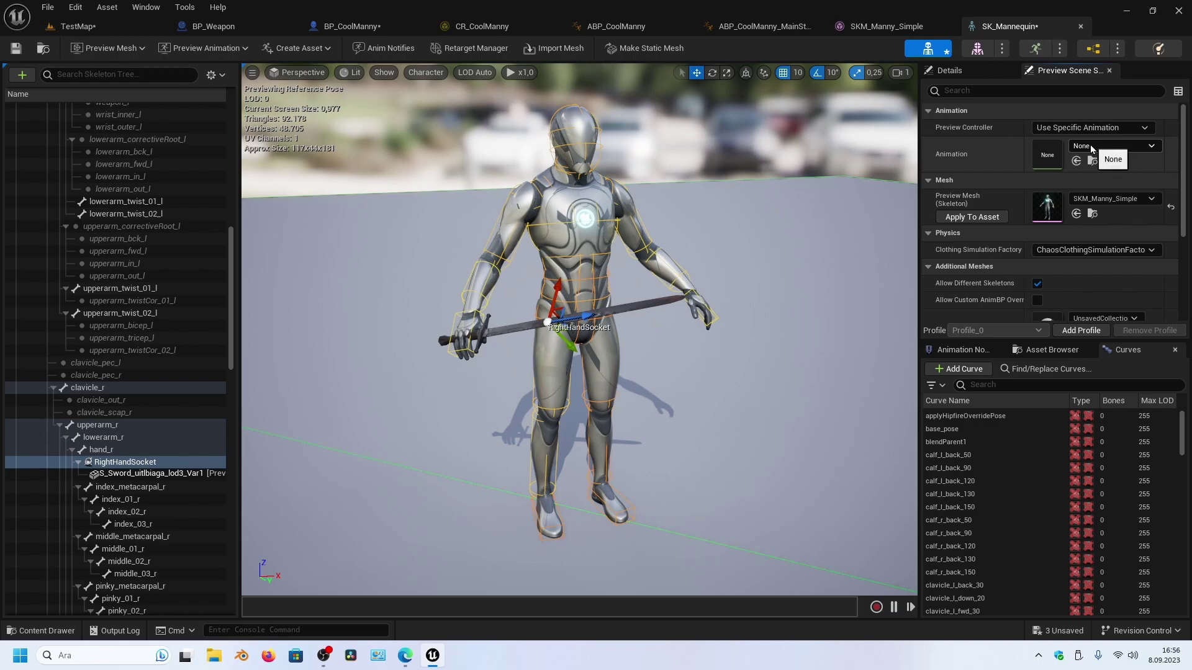
left_click(1091, 147)
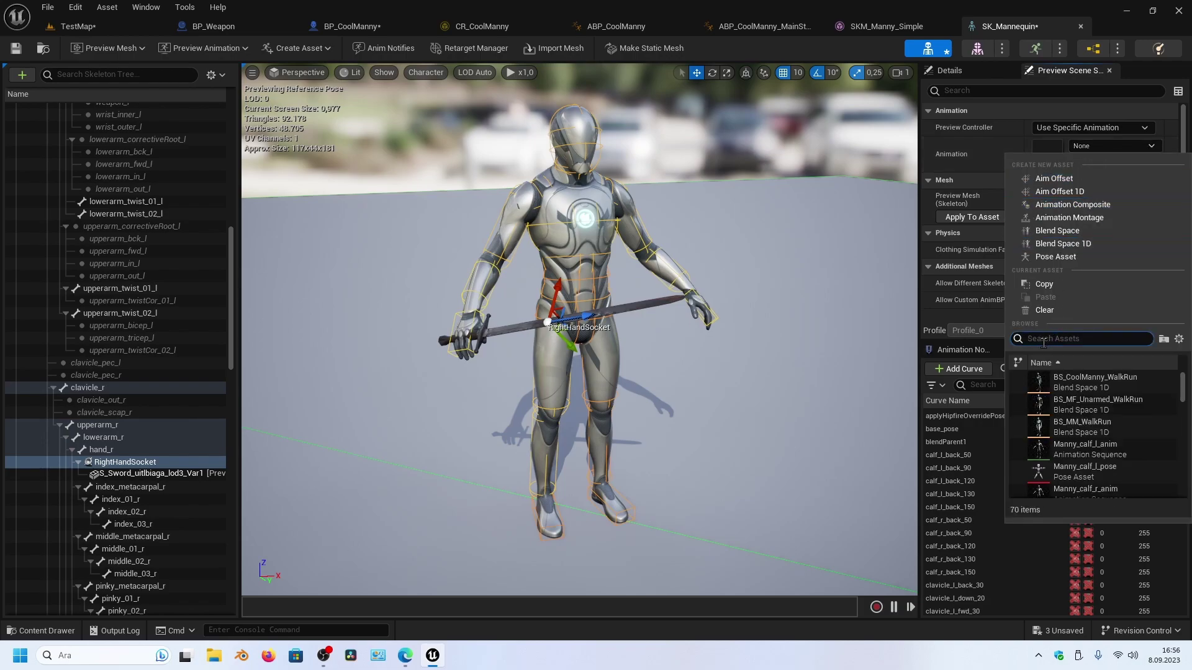
type("M")
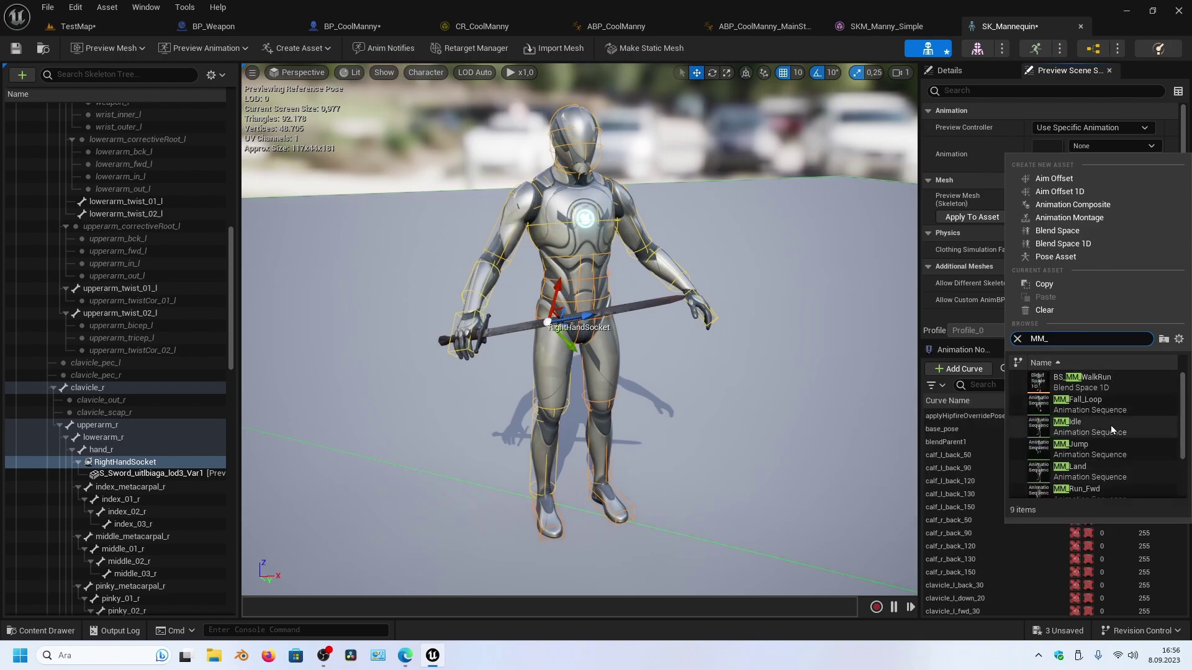
left_click(1093, 491)
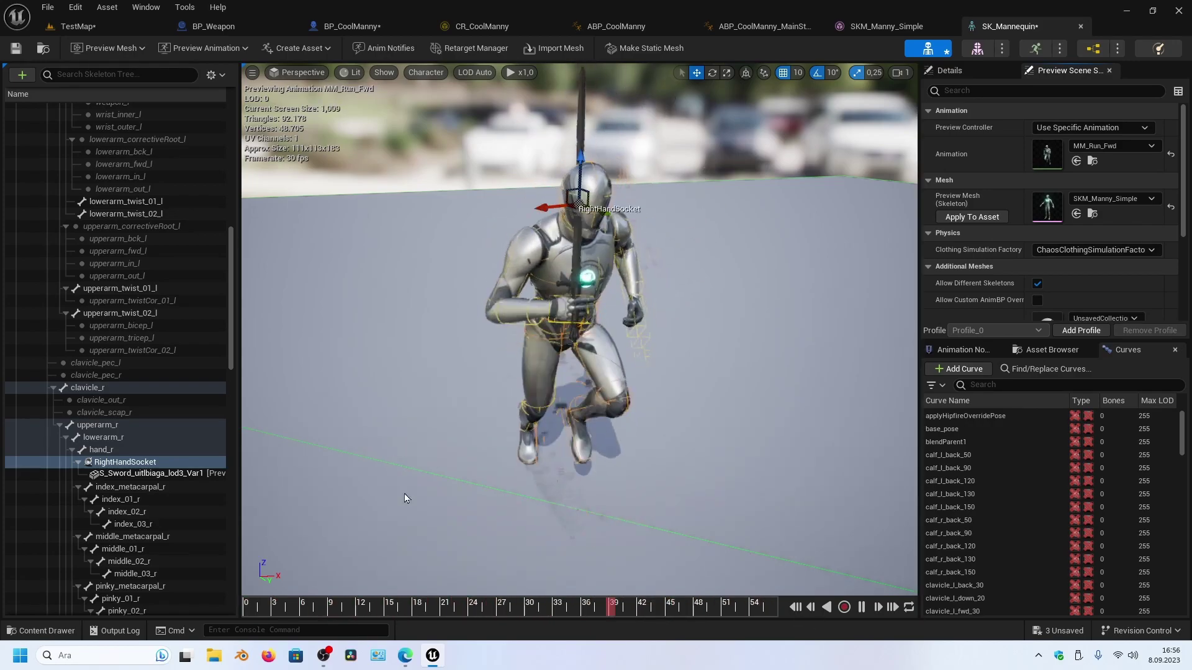
Step: Pause the run animation, then rotate RightHandSocket and shift it right and down to tilt the sword
left_click(861, 607)
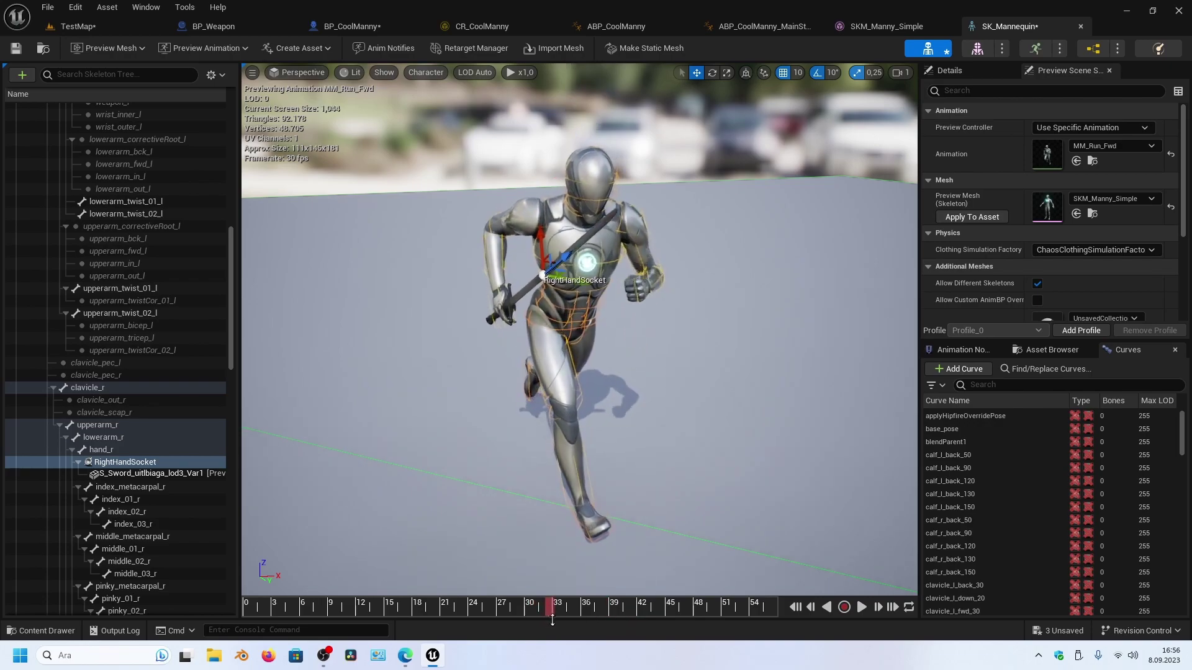
scroll(507, 355, "up", 3)
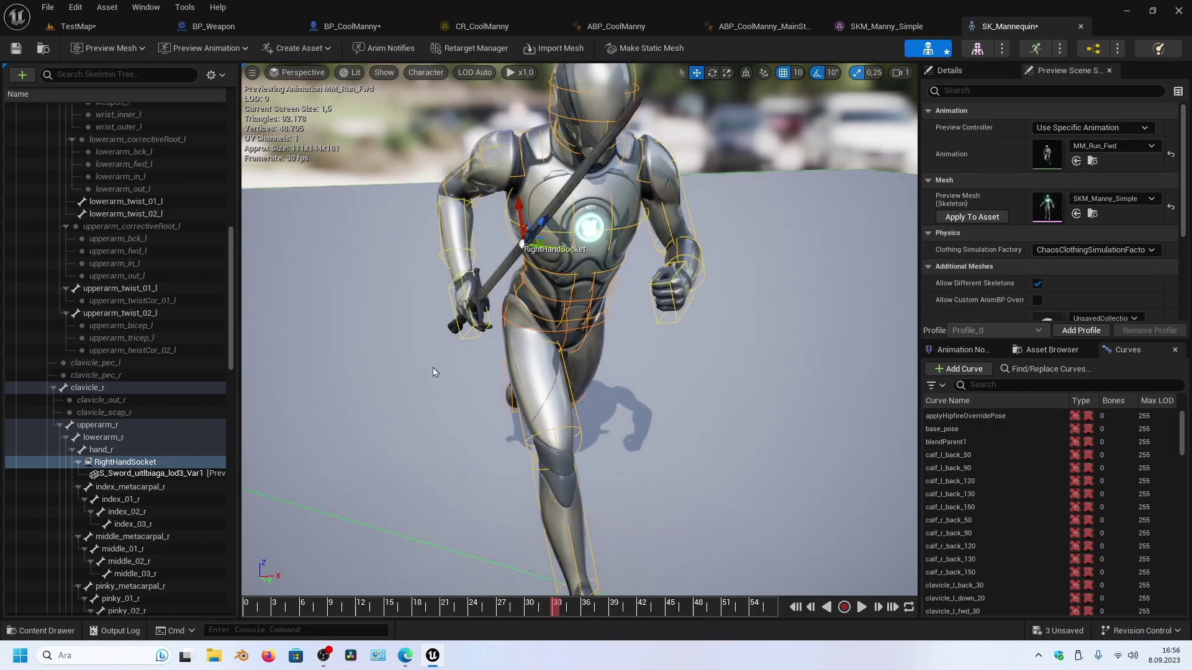
mouse_move(434, 373)
left_mouse_down()
mouse_move(658, 244)
mouse_move(439, 375)
left_mouse_up()
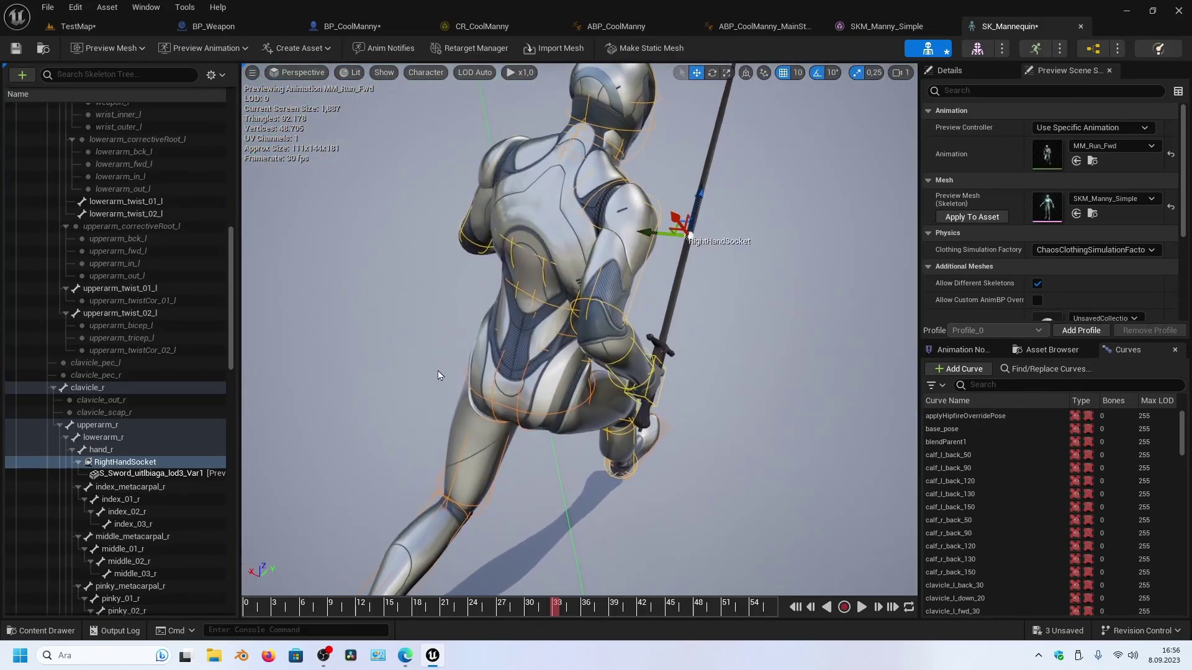
left_click(712, 73)
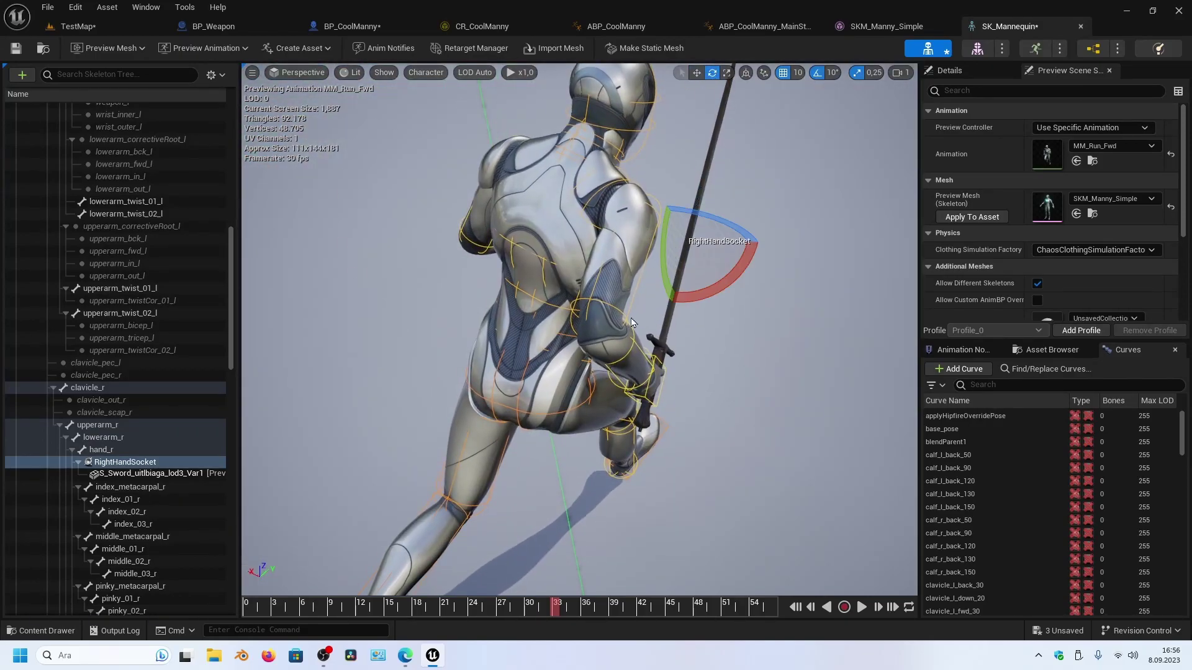
left_click_drag(706, 168, 675, 159)
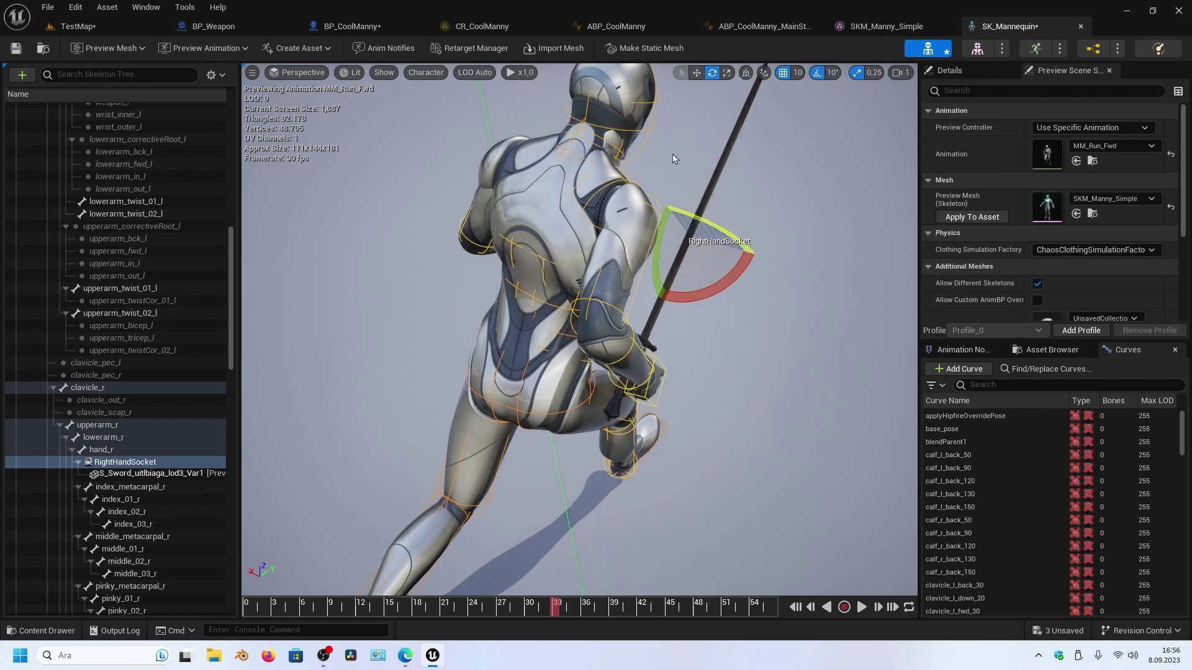
left_click(696, 75)
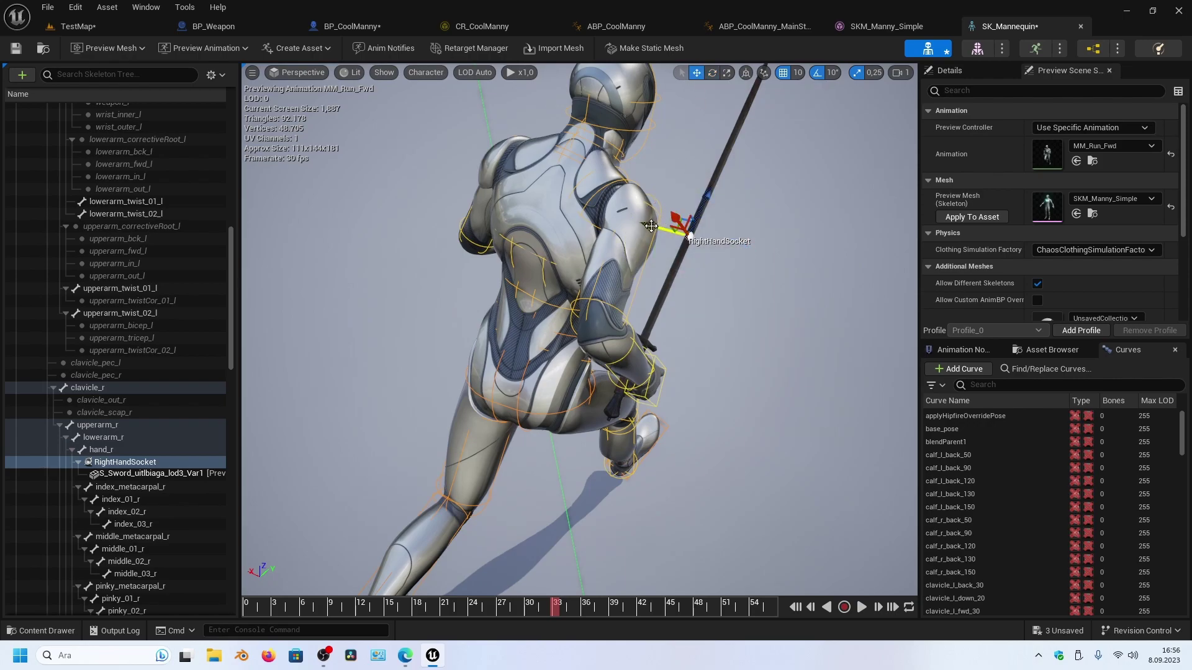
left_click_drag(651, 226, 666, 239)
Step: With rotation snapping off, fine-tune RightHandSocket's rotation and position from a low front angle
mouse_move(650, 343)
left_mouse_down("alt")
mouse_move(650, 279)
mouse_move(620, 340)
mouse_move(683, 298)
mouse_move(714, 248)
left_mouse_up("alt")
scroll(619, 340, "up", 5)
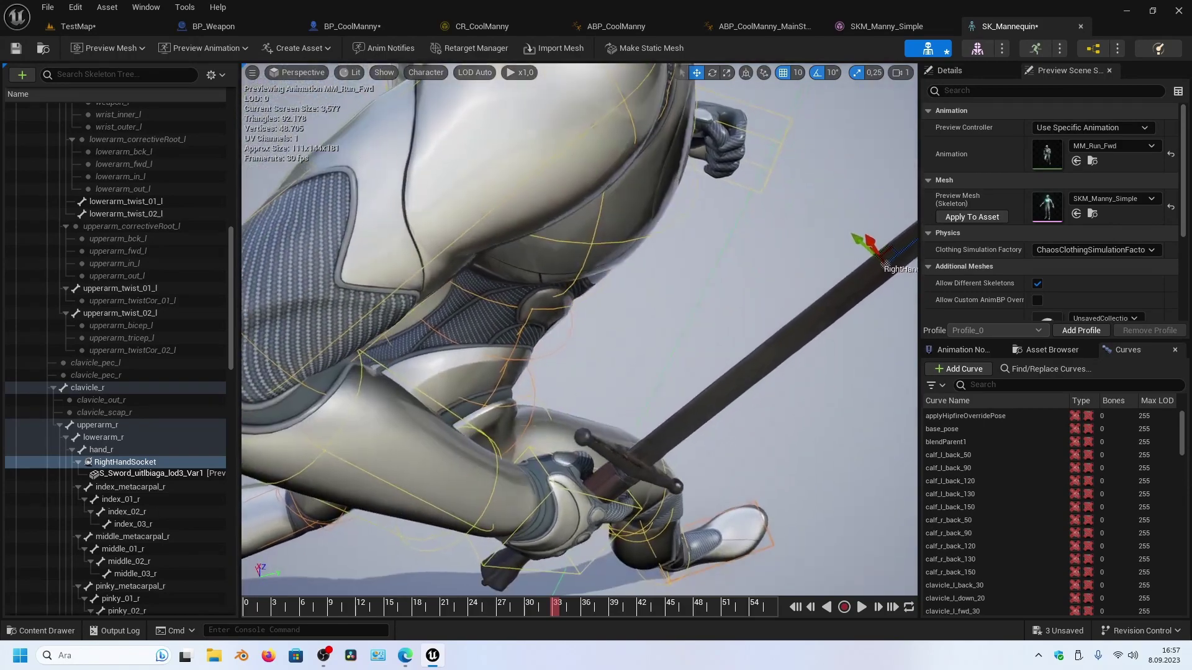
scroll(714, 248, "down", 5)
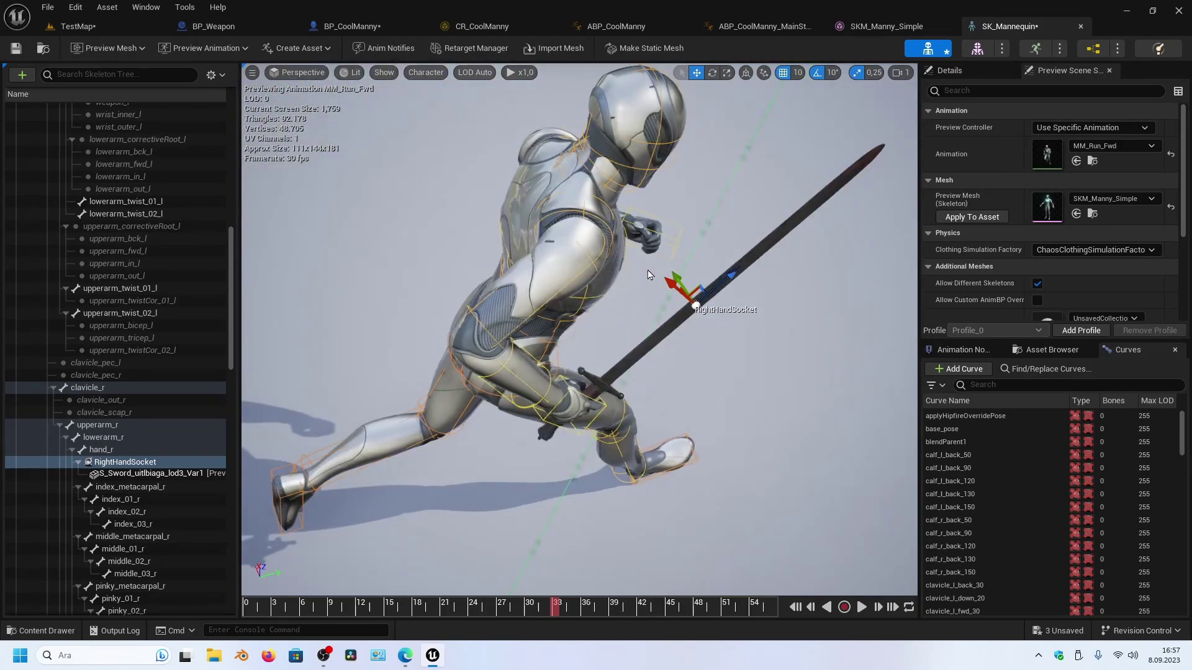
left_click(818, 74)
left_click(712, 73)
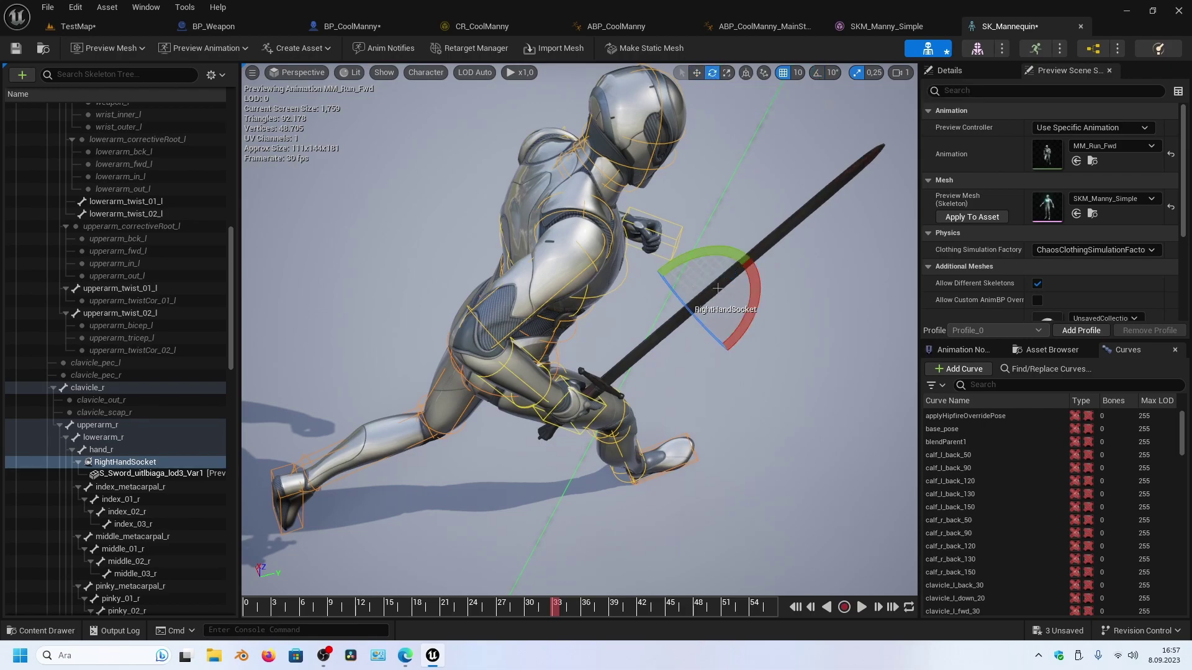
mouse_move(748, 273)
left_mouse_down()
mouse_move(756, 256)
mouse_move(735, 189)
left_mouse_up()
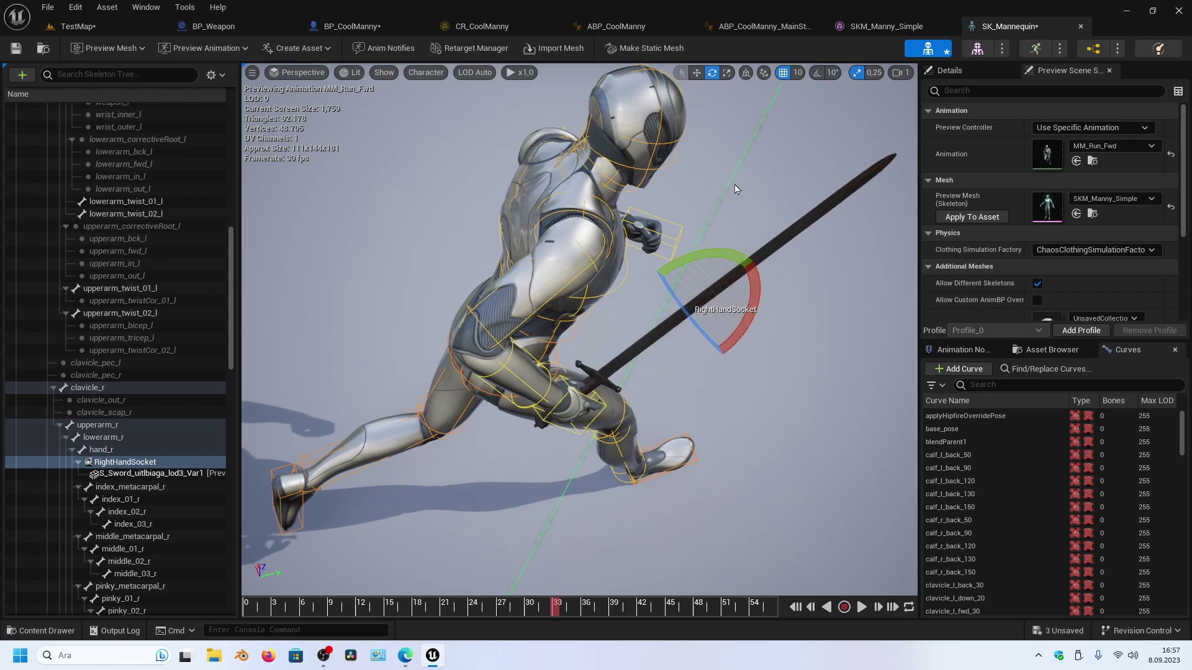
left_click(696, 72)
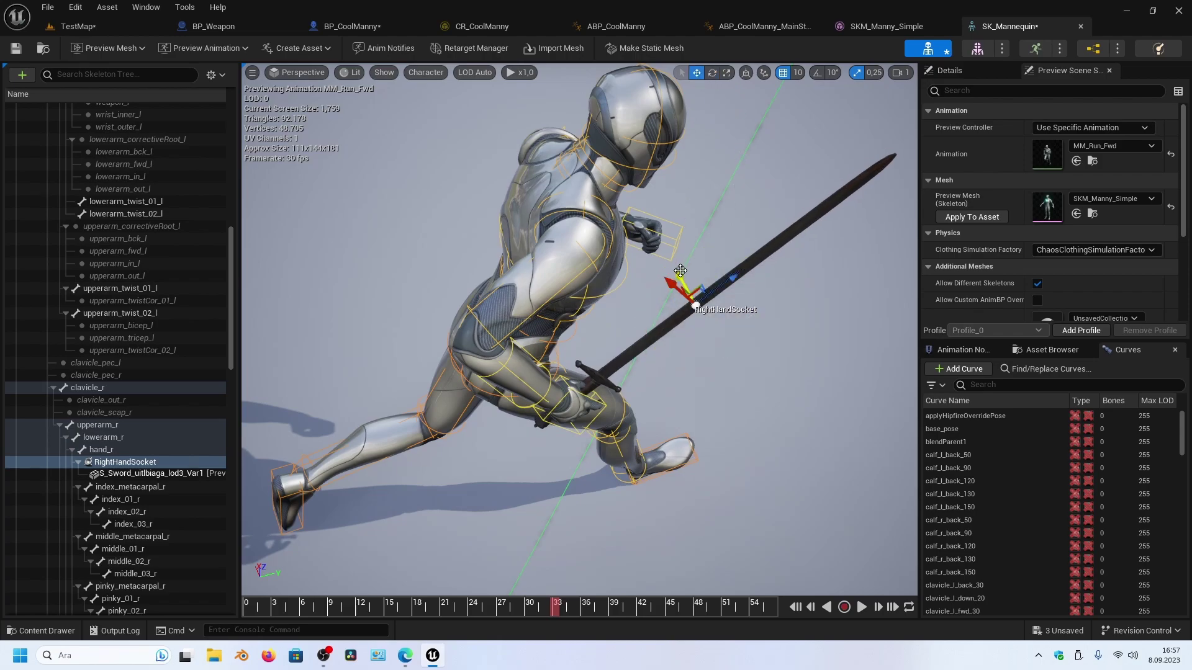
left_click_drag(680, 271, 683, 276)
right_click_drag(683, 276, 529, 377)
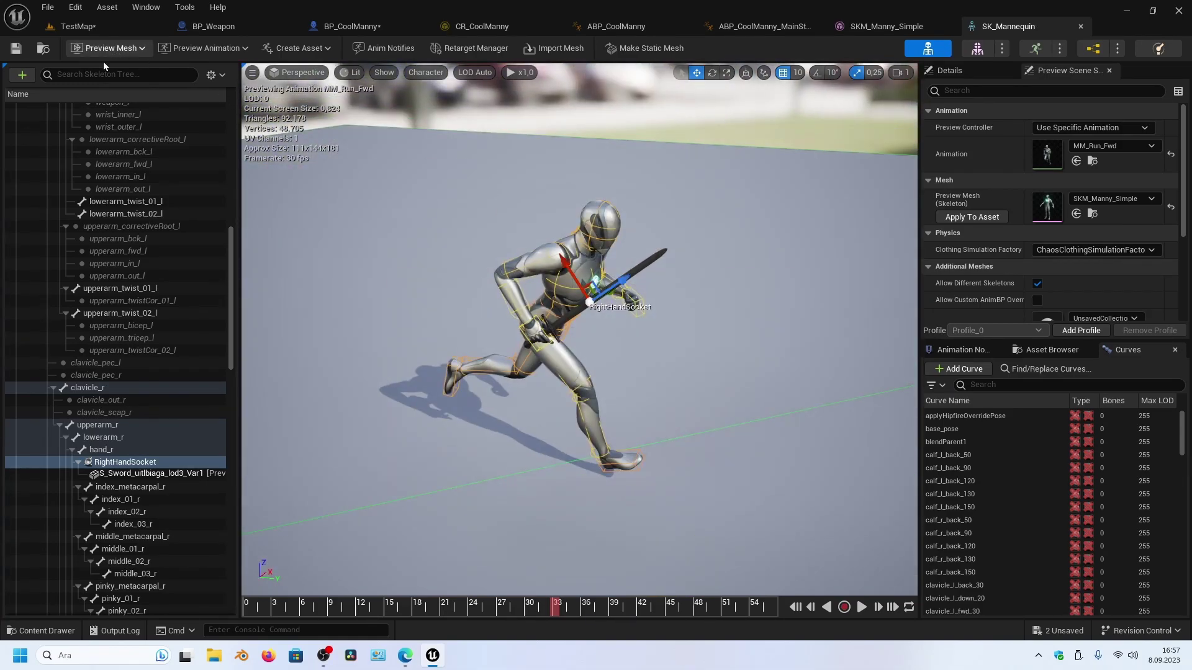
left_click(340, 27)
Step: In Content/Input, add a new Input Action named IA_TakeTheWeapon and open it
left_click(77, 26)
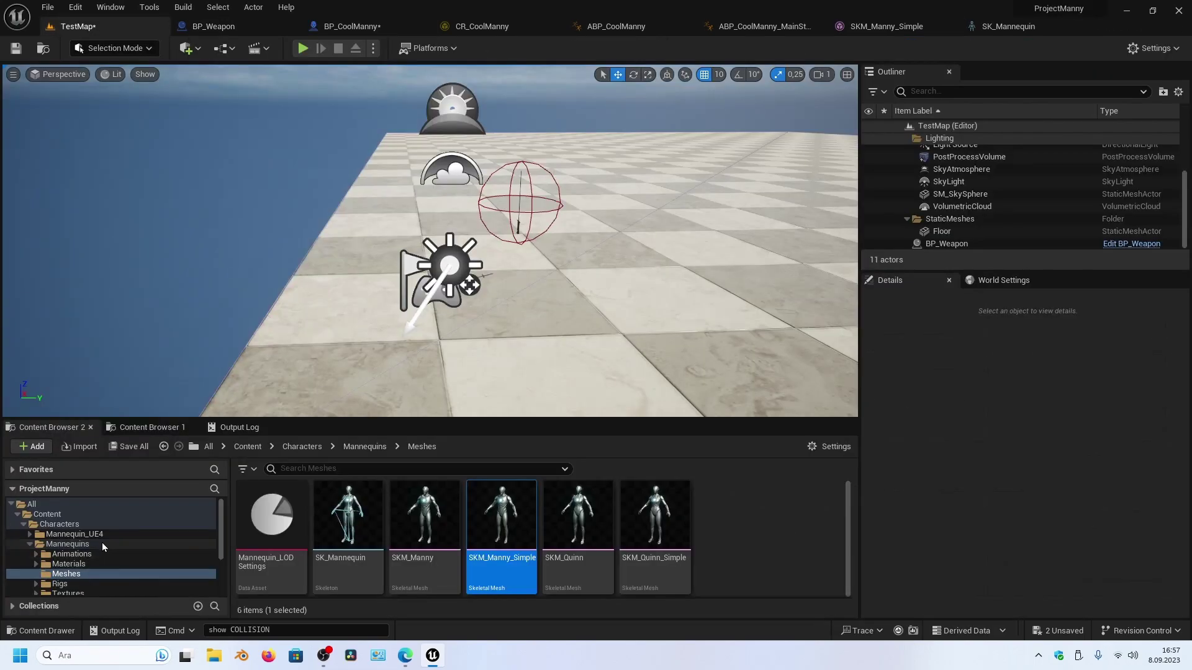
left_click(59, 524)
left_click(69, 536)
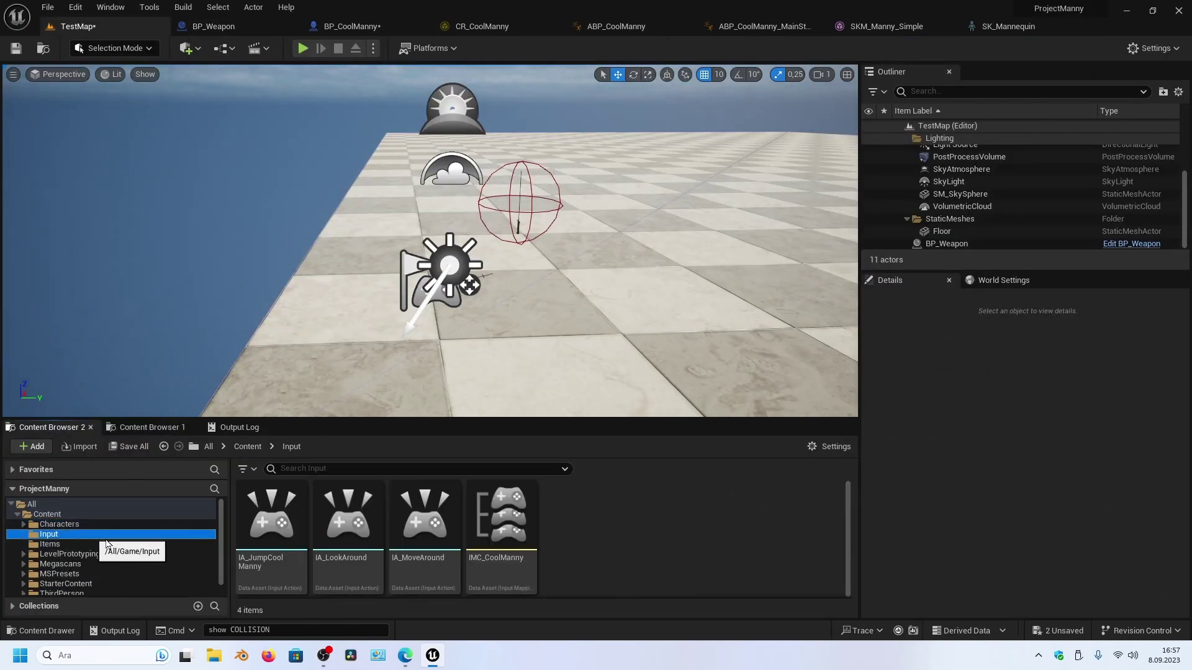
right_click(589, 544)
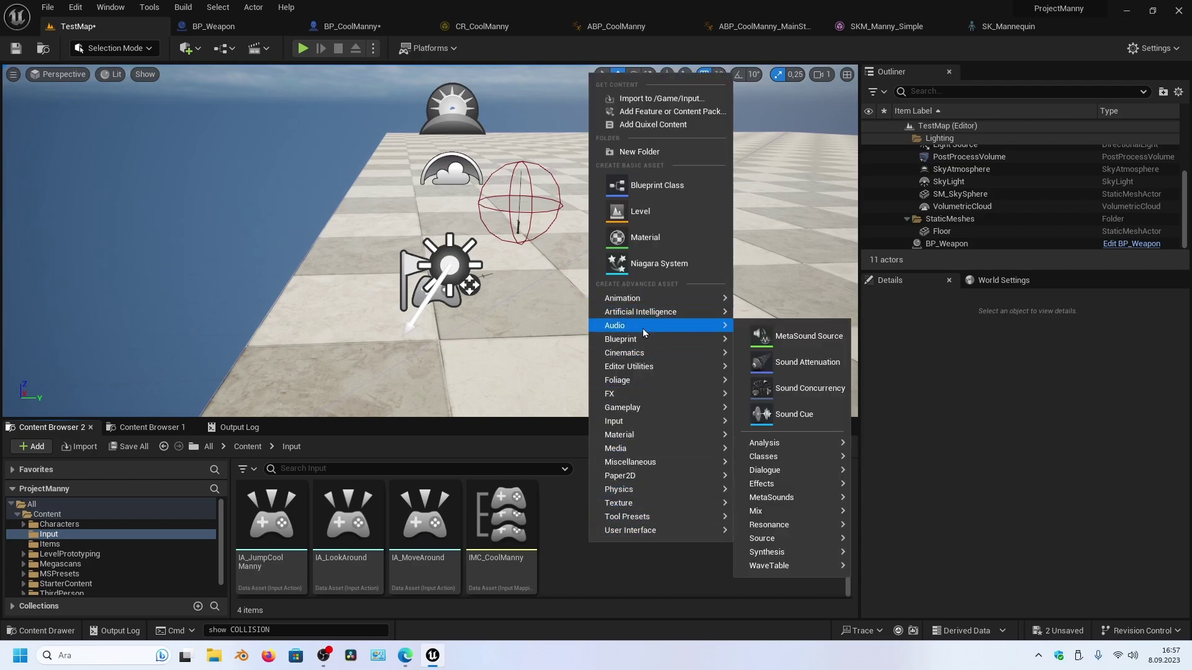
mouse_move(615, 421)
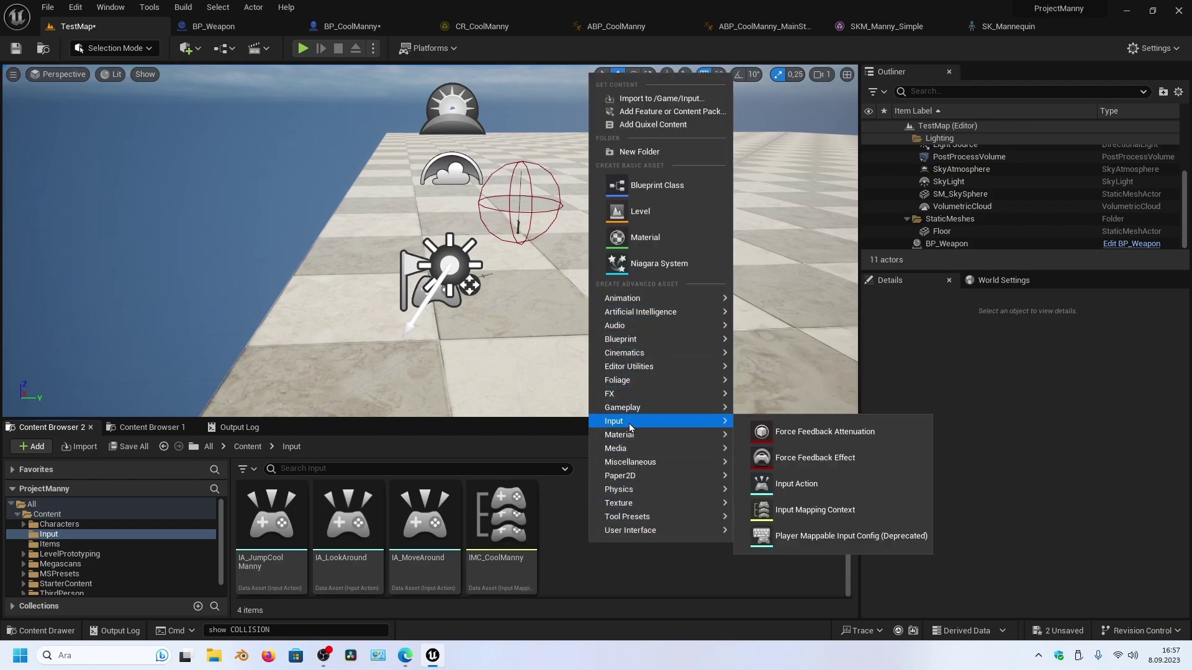
left_click(801, 484)
type("I")
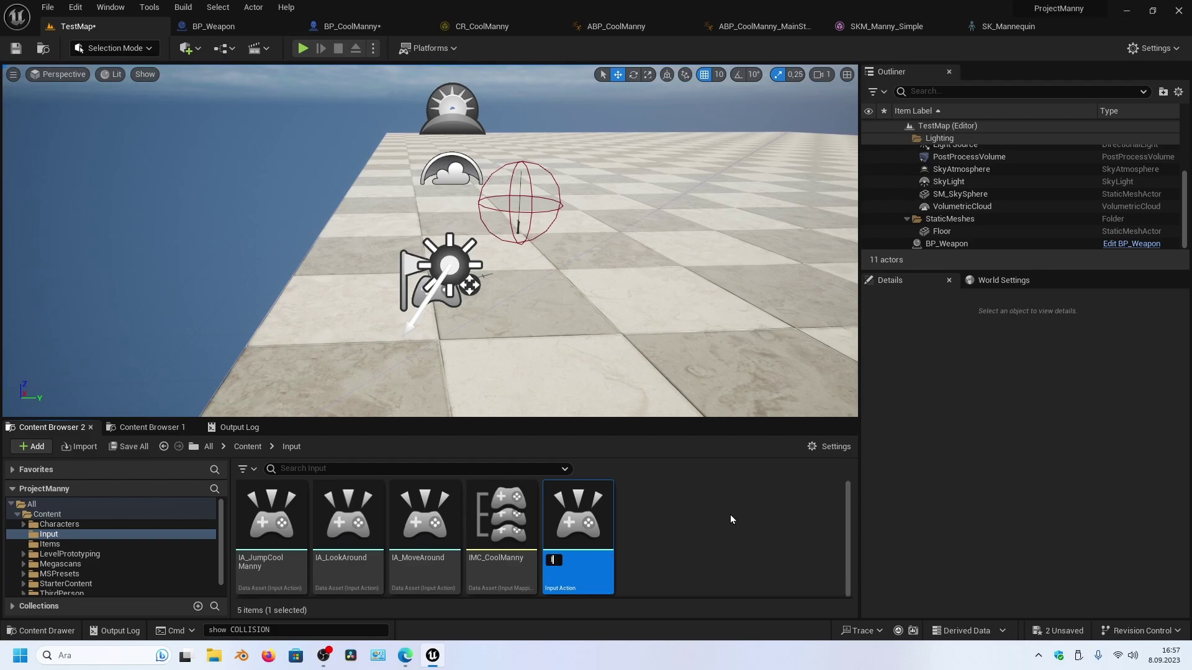
type("A_")
type("Ta")
type("ke")
type("The")
type("Weapon")
key("Return")
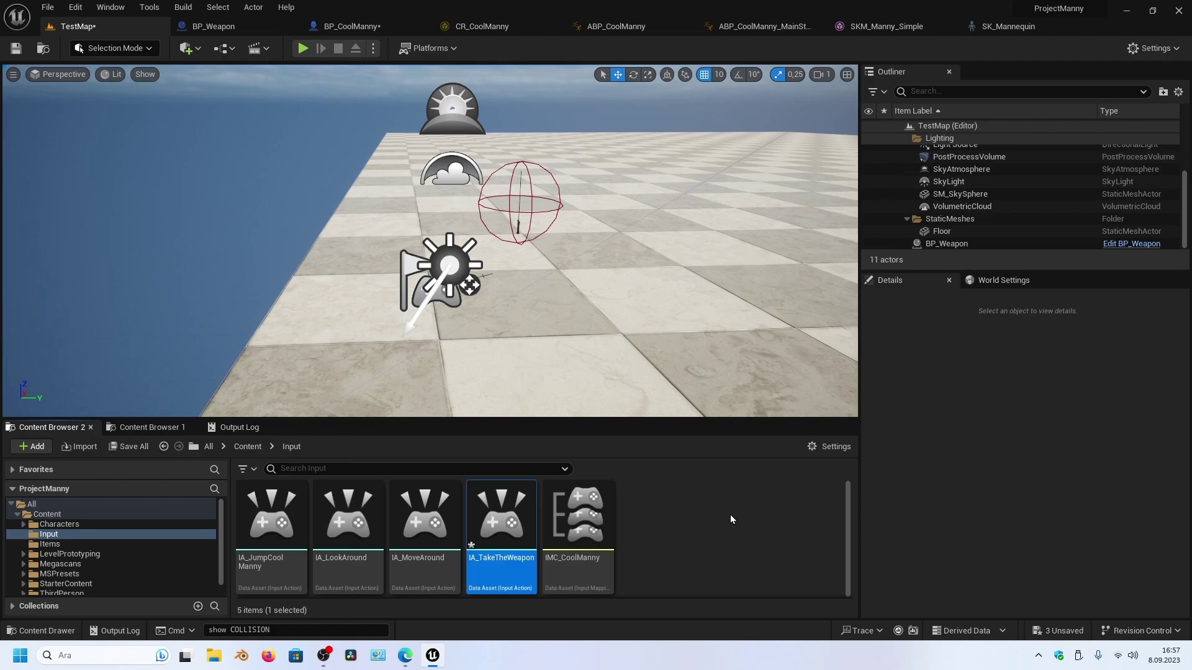
double_click(512, 540)
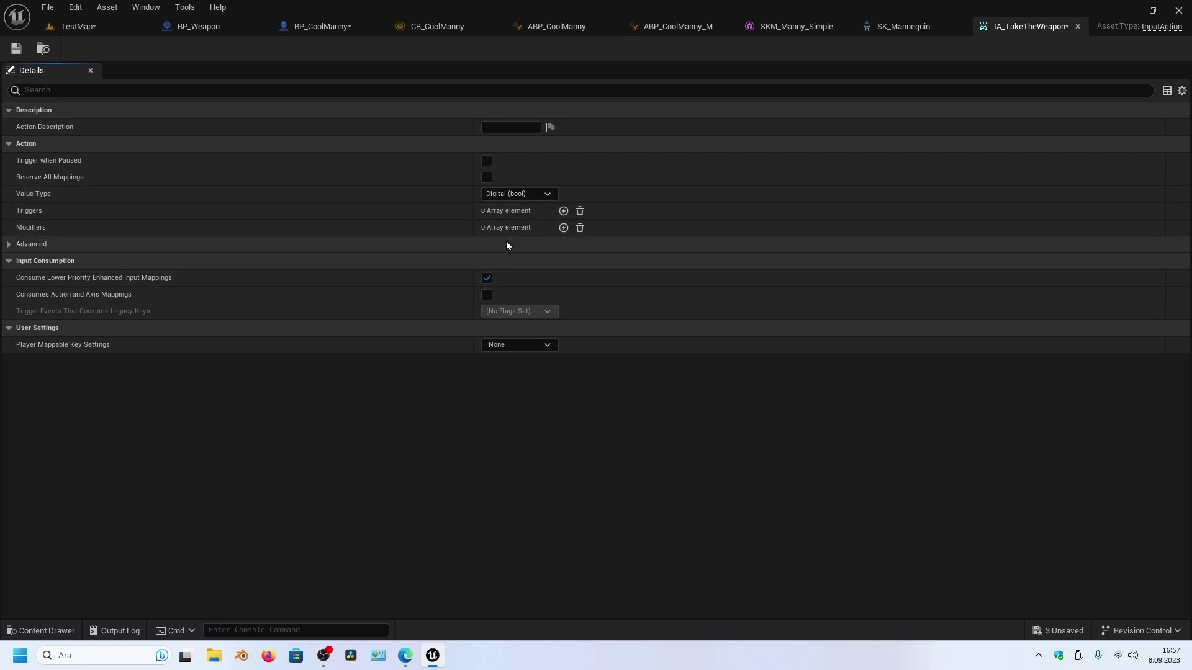
Step: Add one trigger to IA_TakeTheWeapon and set Index[0] to Pulse
left_click(563, 211)
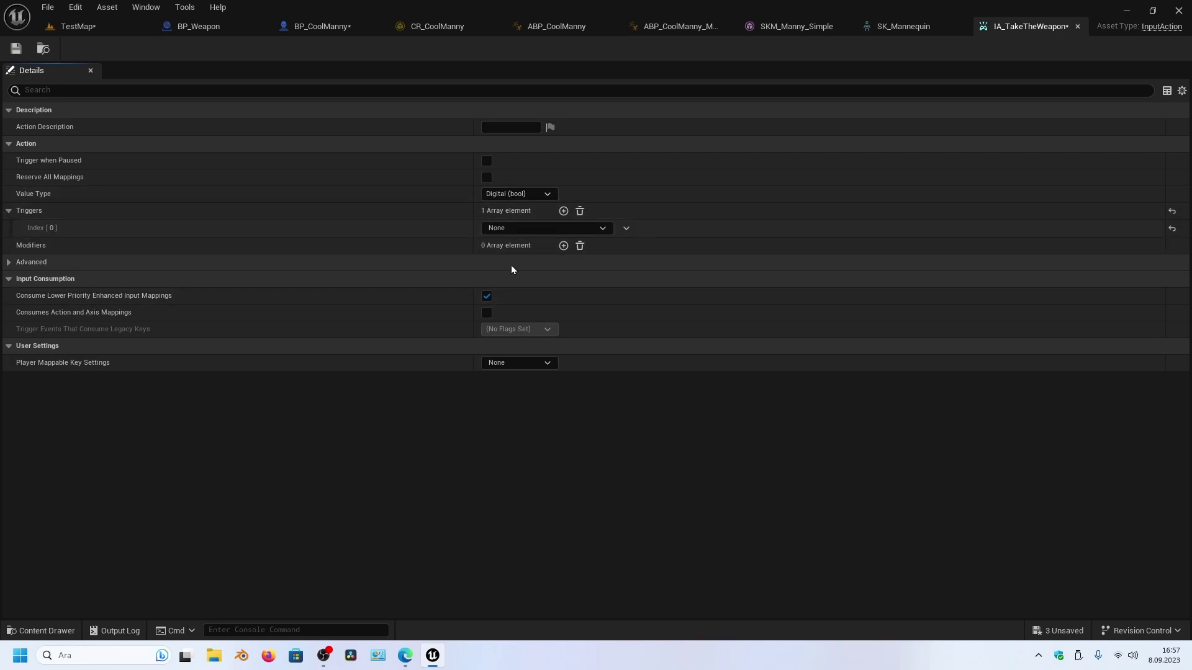
left_click(519, 230)
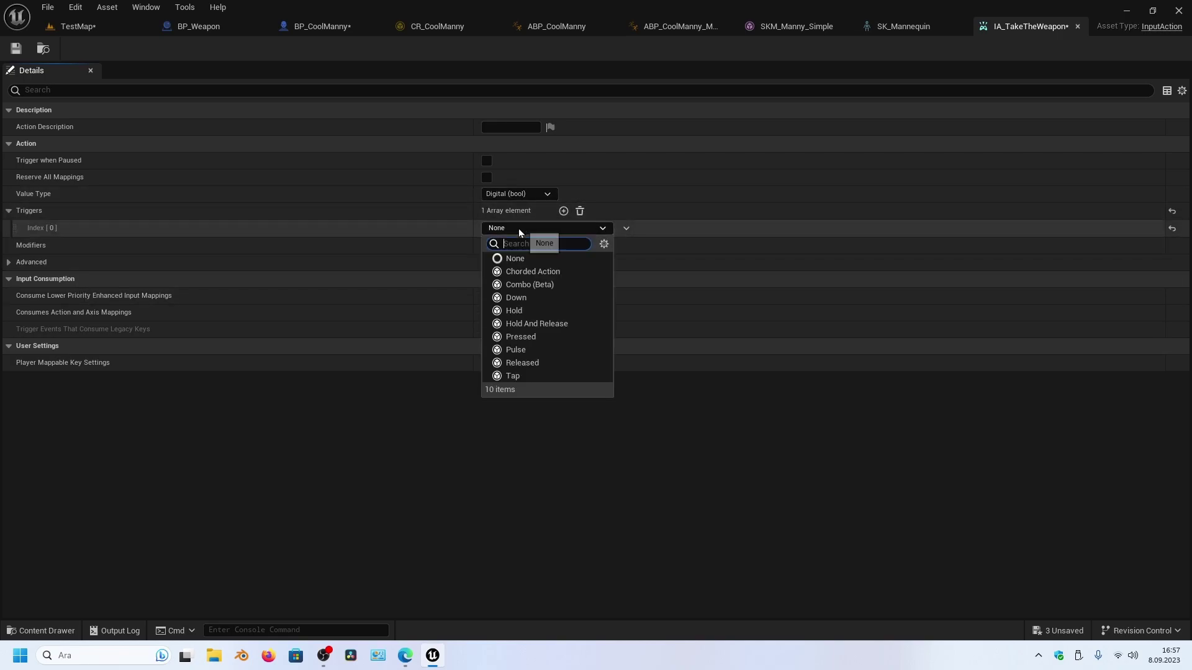
left_click(517, 350)
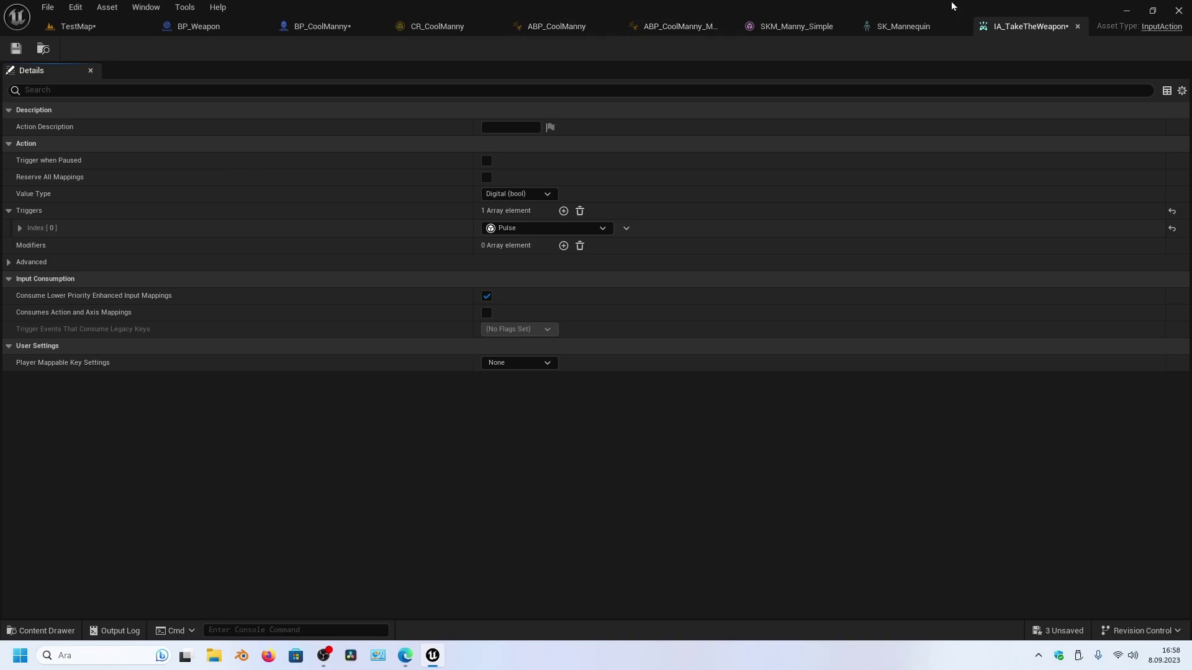
Step: Open IMC_CoolManny and add a new action mapping for IA_TakeTheWeapon
left_click(1077, 26)
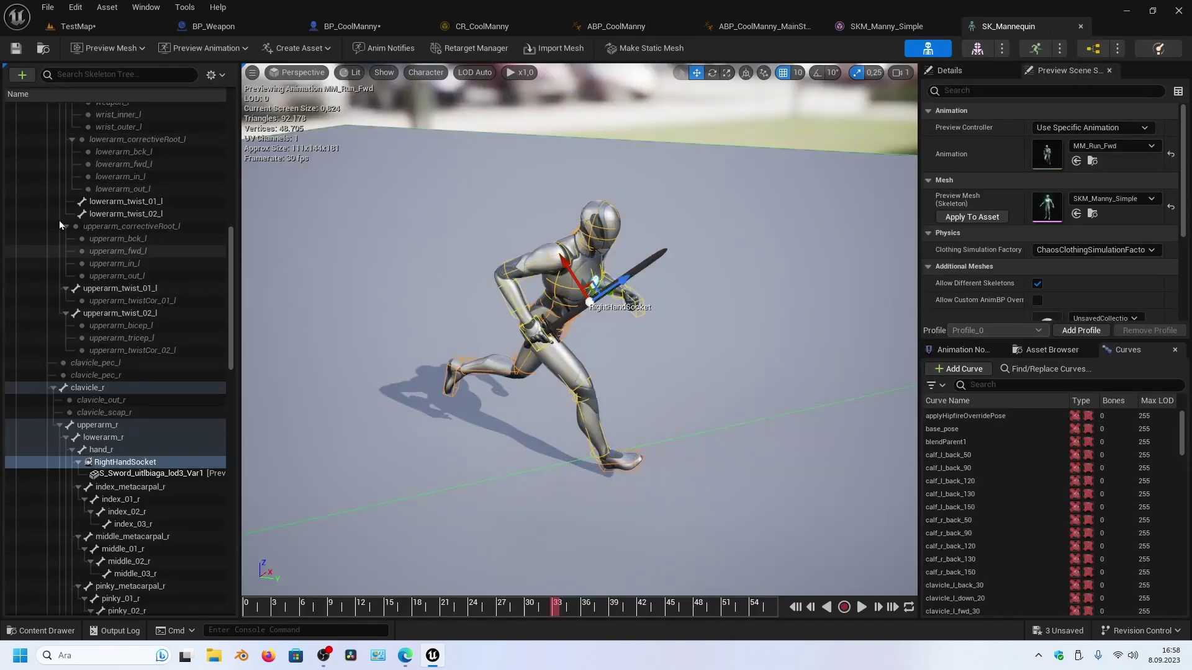
left_click(95, 31)
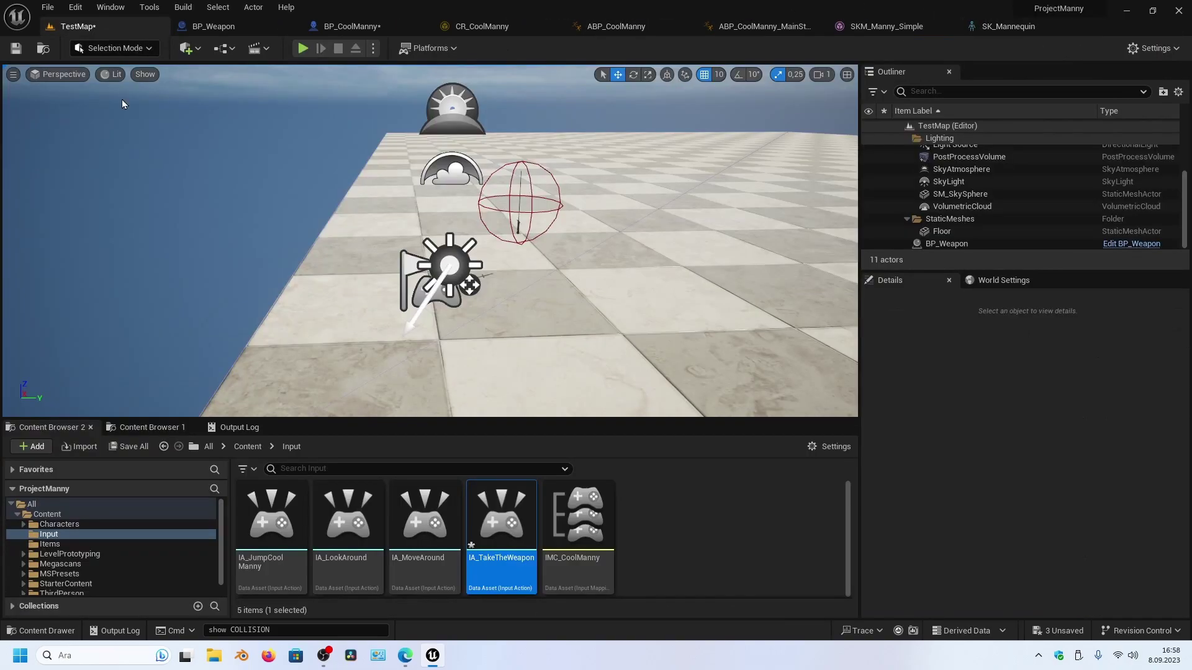
double_click(568, 524)
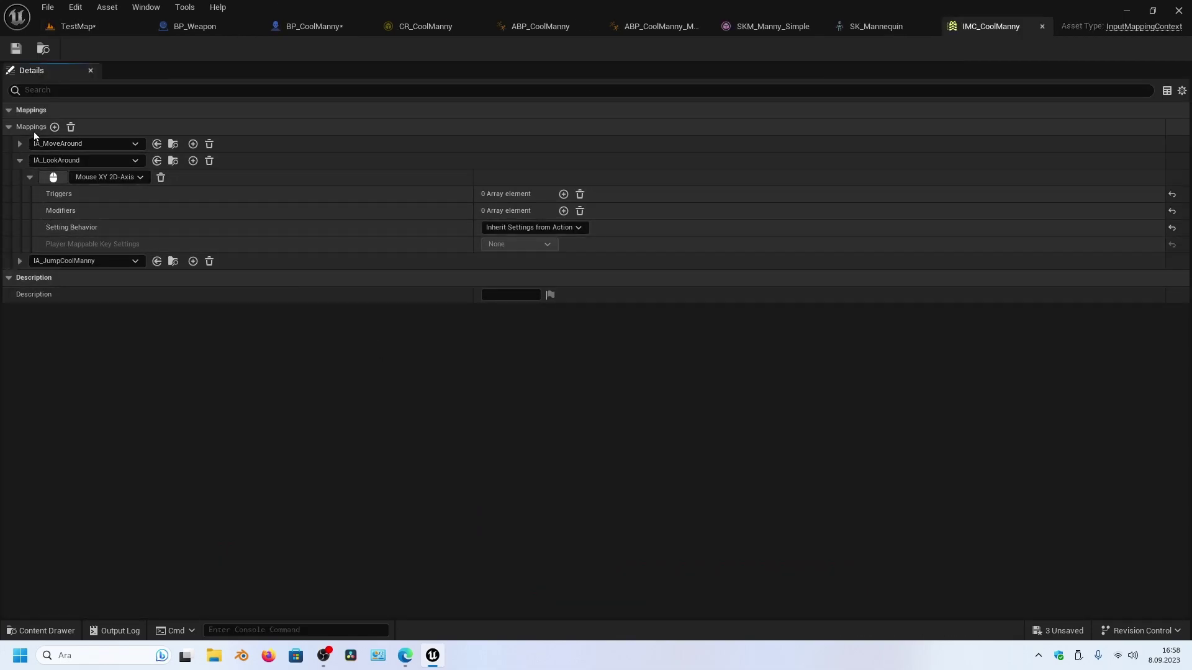
left_click(55, 127)
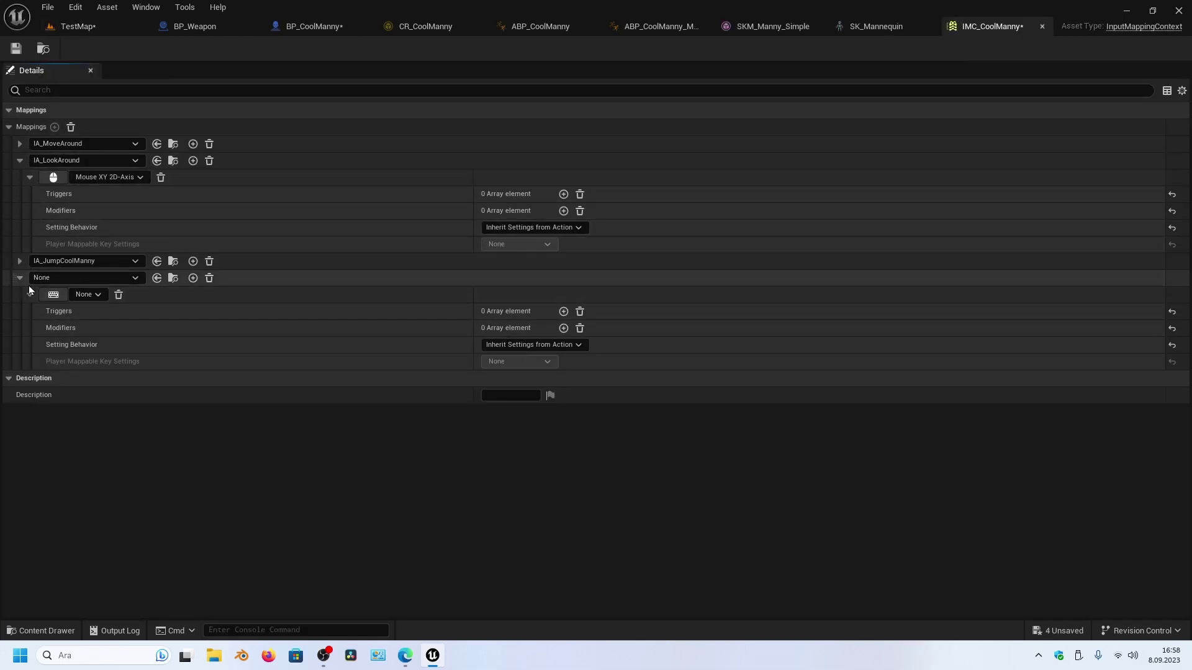
left_click(55, 278)
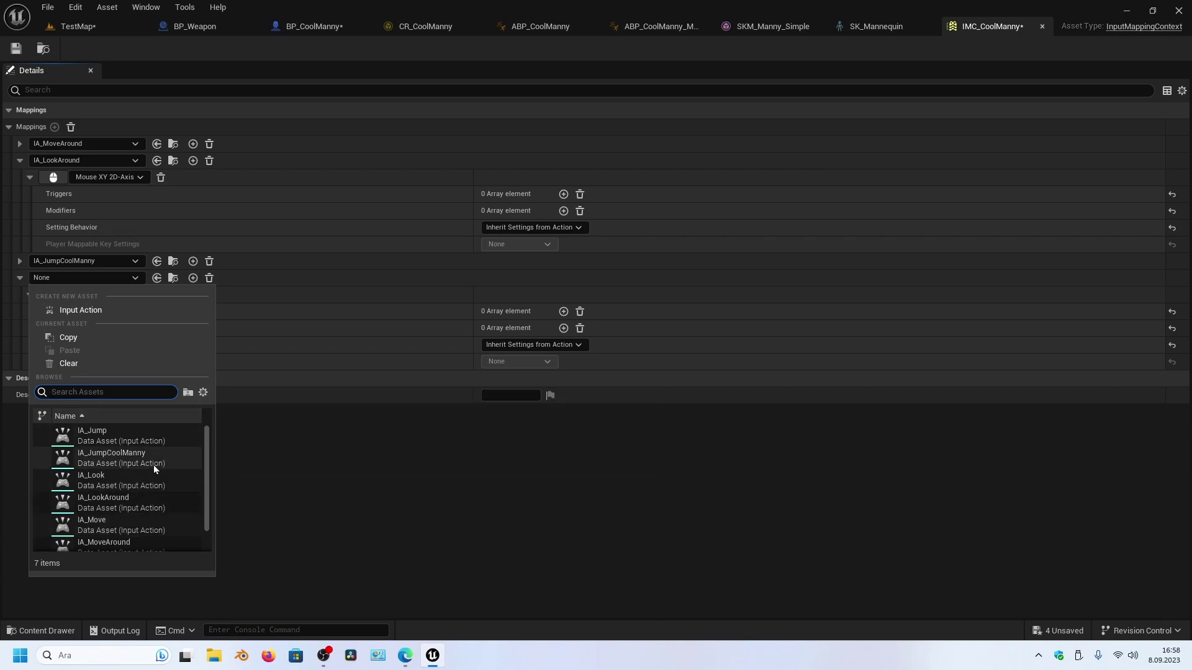
scroll(149, 466, "down", 1)
left_click(112, 538)
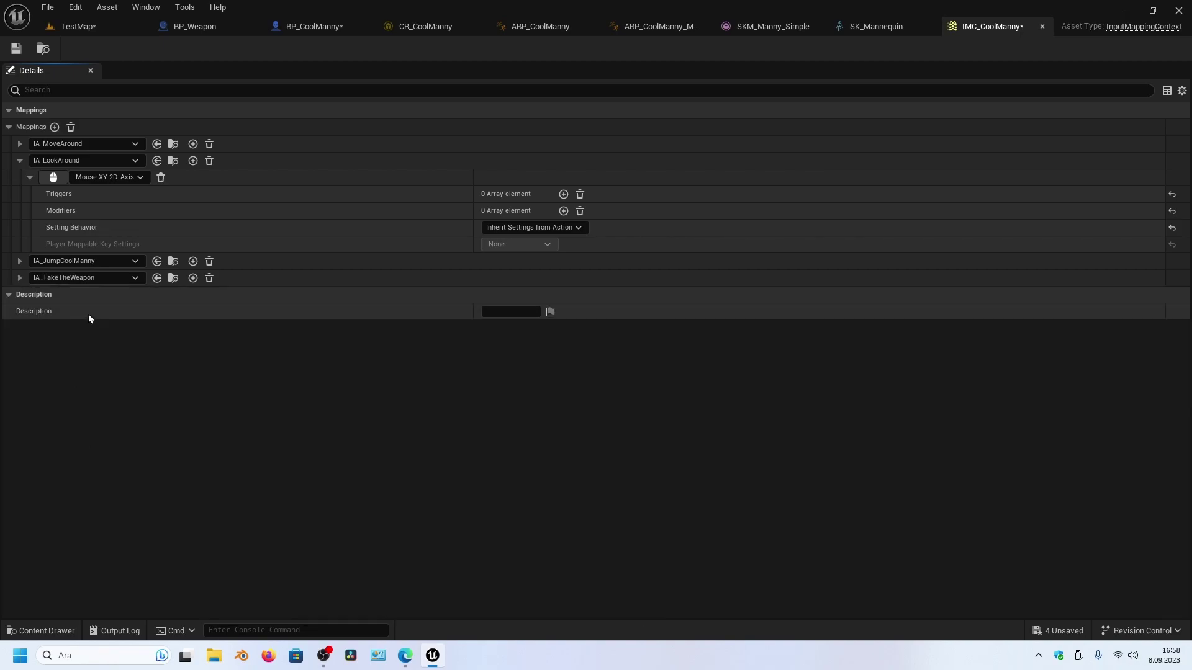
Step: Bind the E key to the IA_TakeTheWeapon mapping and close the mapping context
left_click(19, 277)
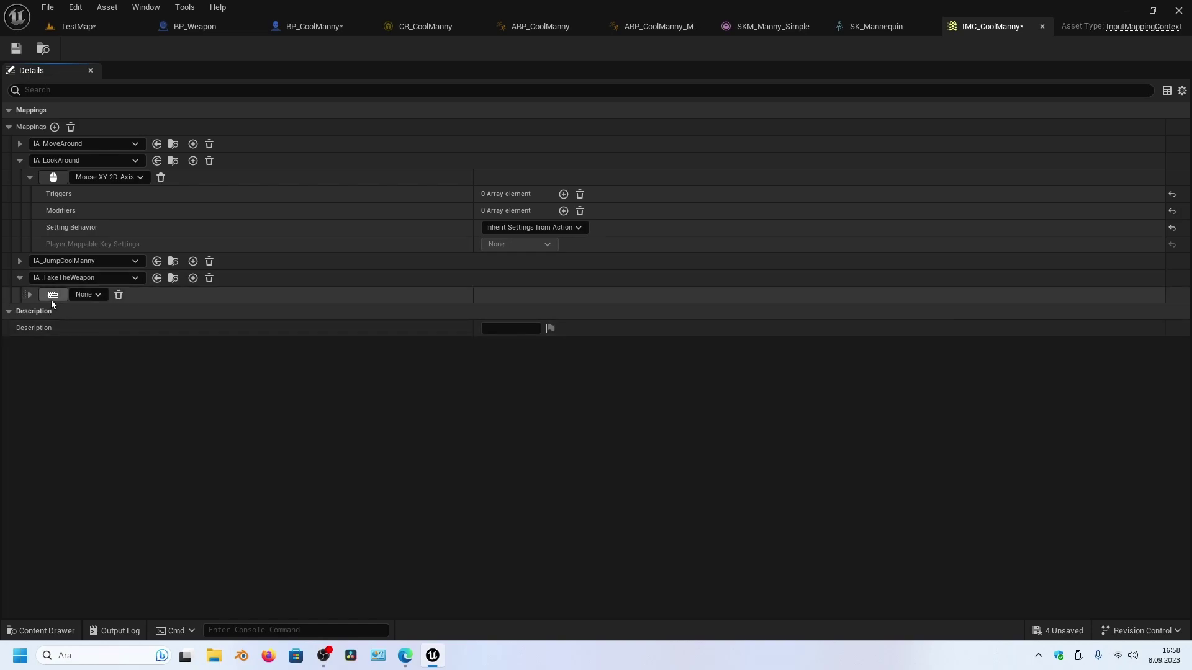
left_click(54, 296)
key("e")
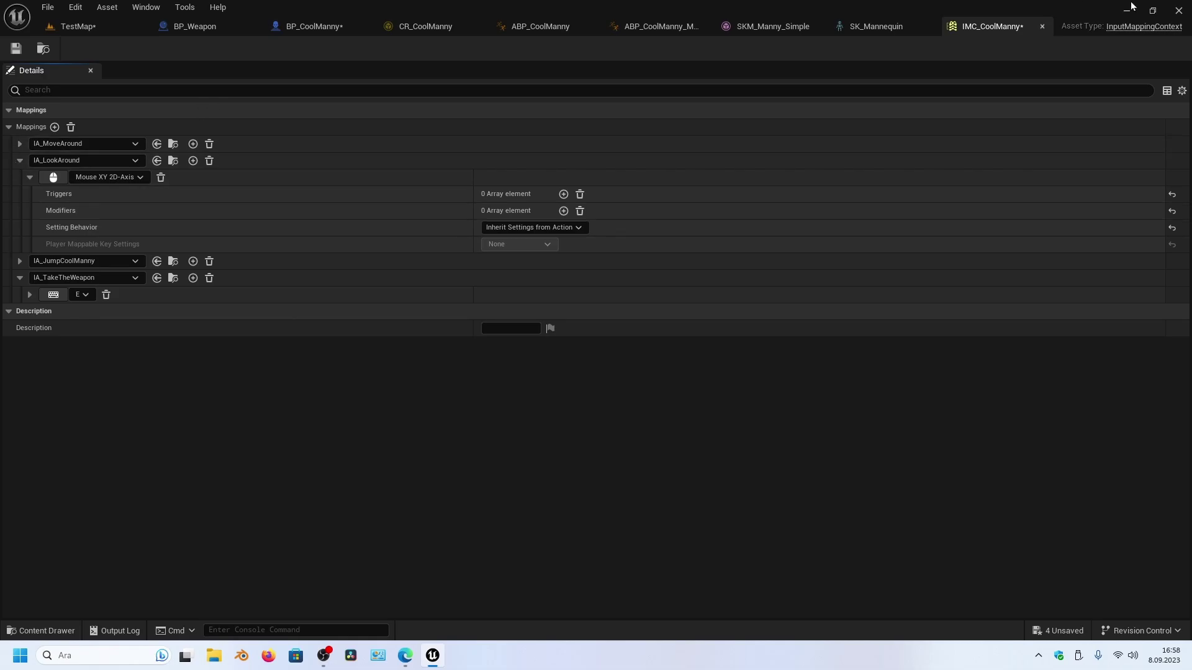
left_click(1042, 26)
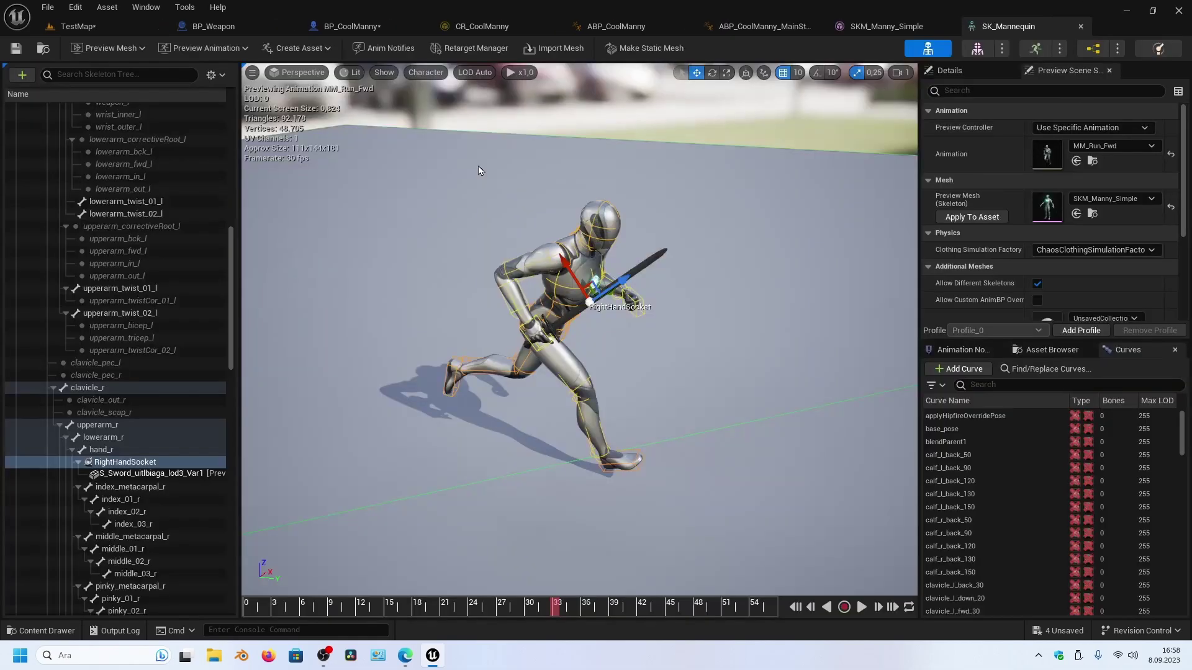
left_click(351, 26)
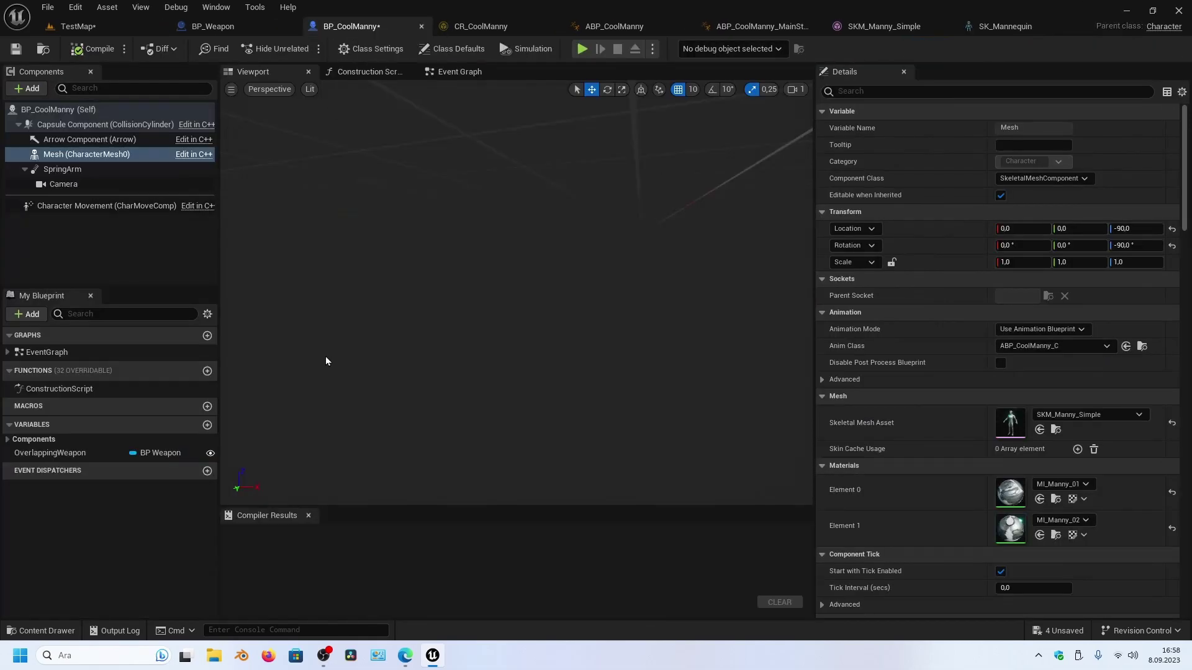
Step: Open BP_CoolManny's Event Graph and zoom the view back to 1:1
left_click(453, 73)
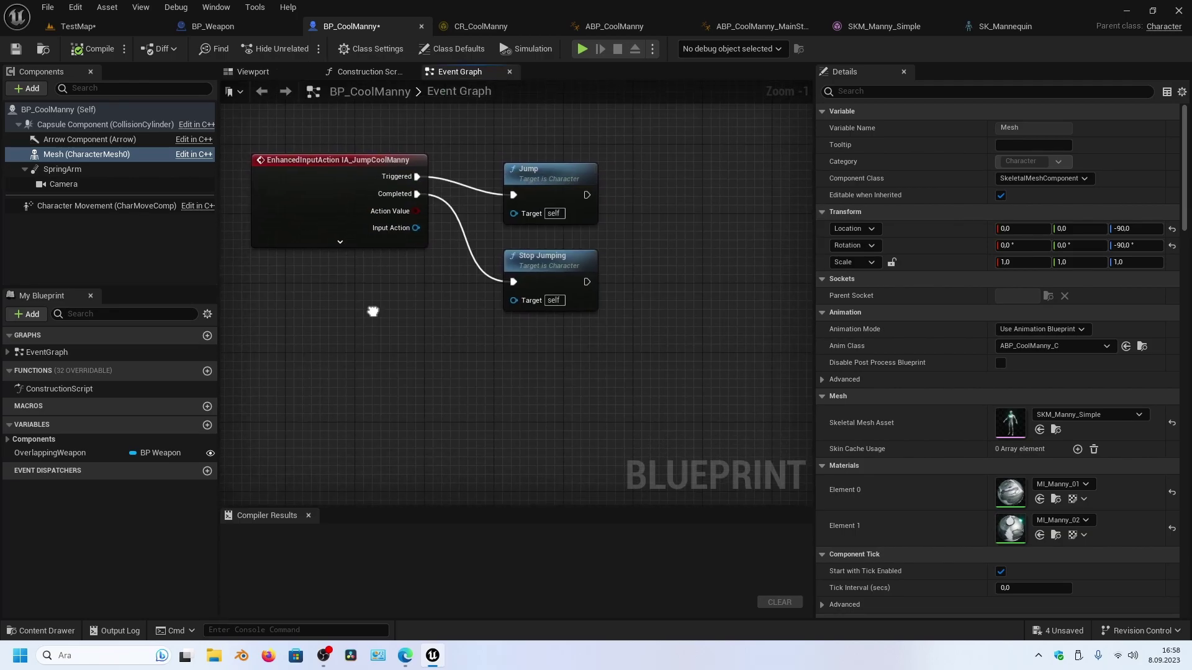
scroll(437, 310, "down", 6)
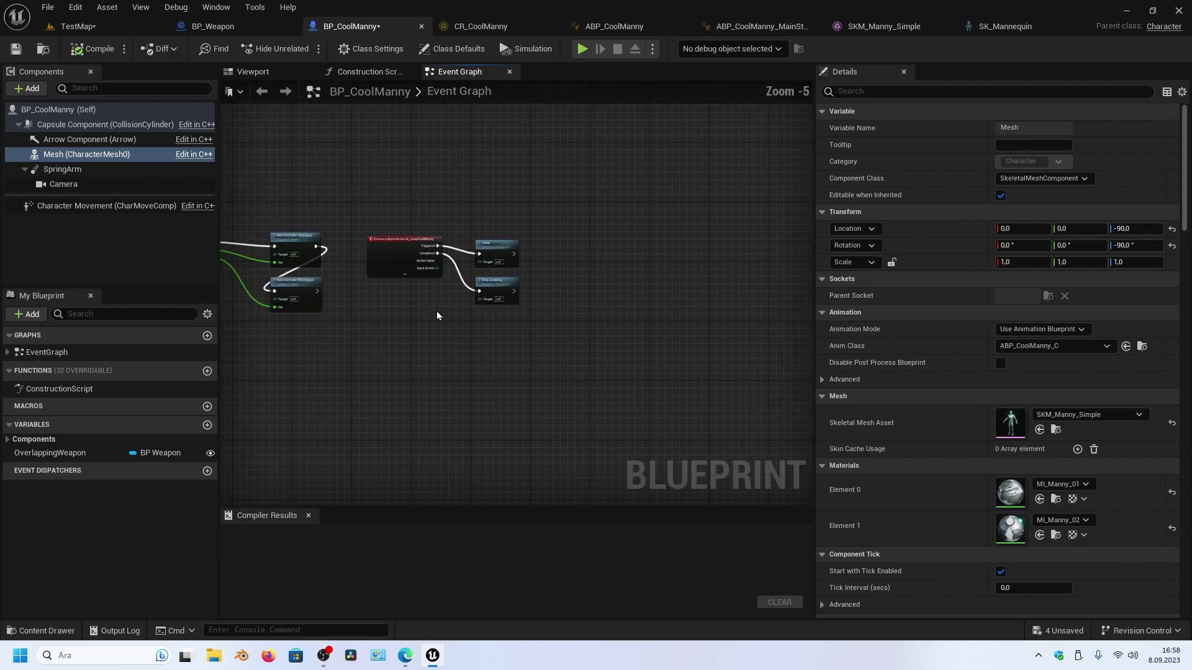
right_click_drag(523, 339, 566, 338)
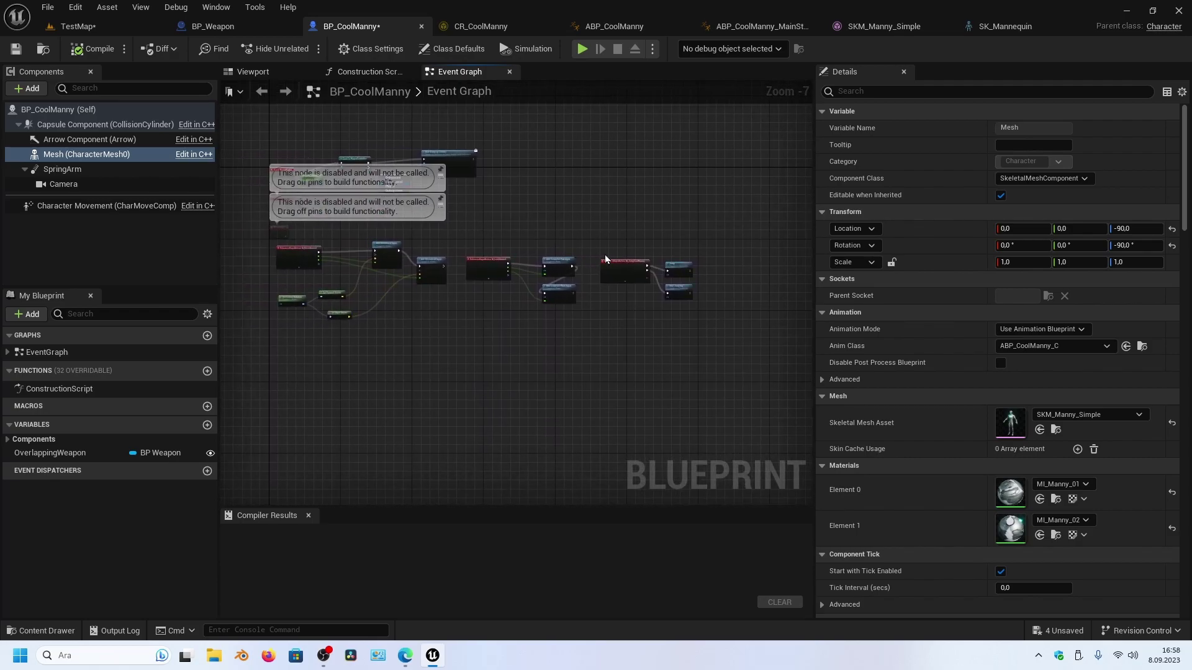
scroll(482, 285, "up", 4)
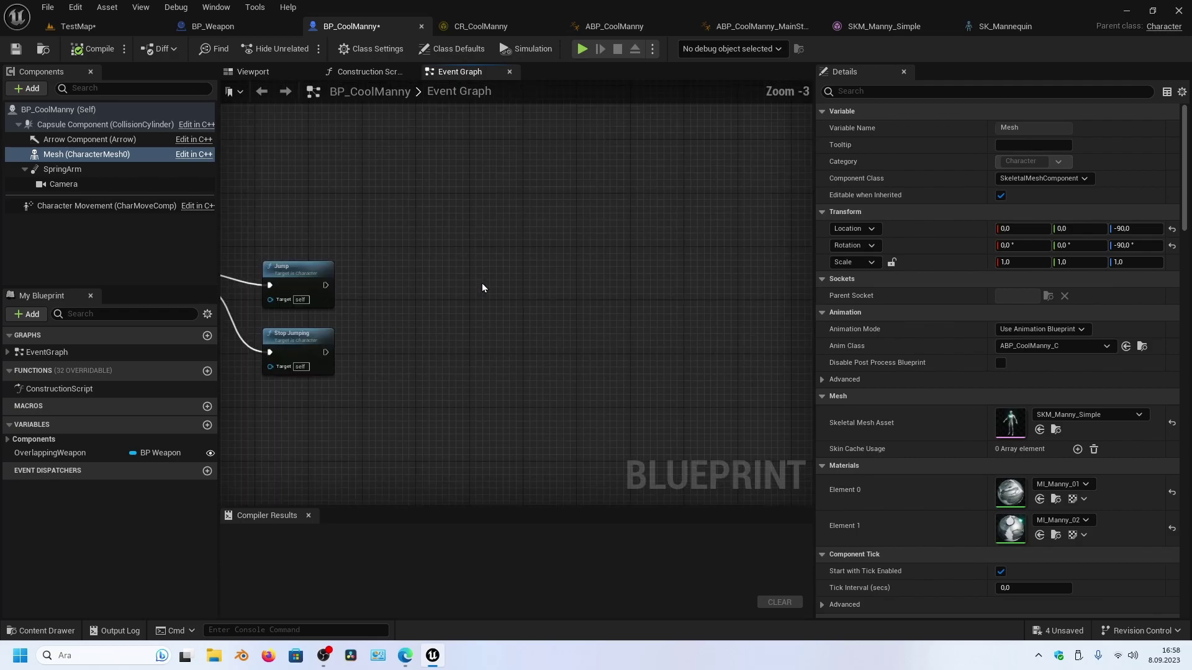
scroll(419, 284, "up", 2)
scroll(410, 284, "up", 1)
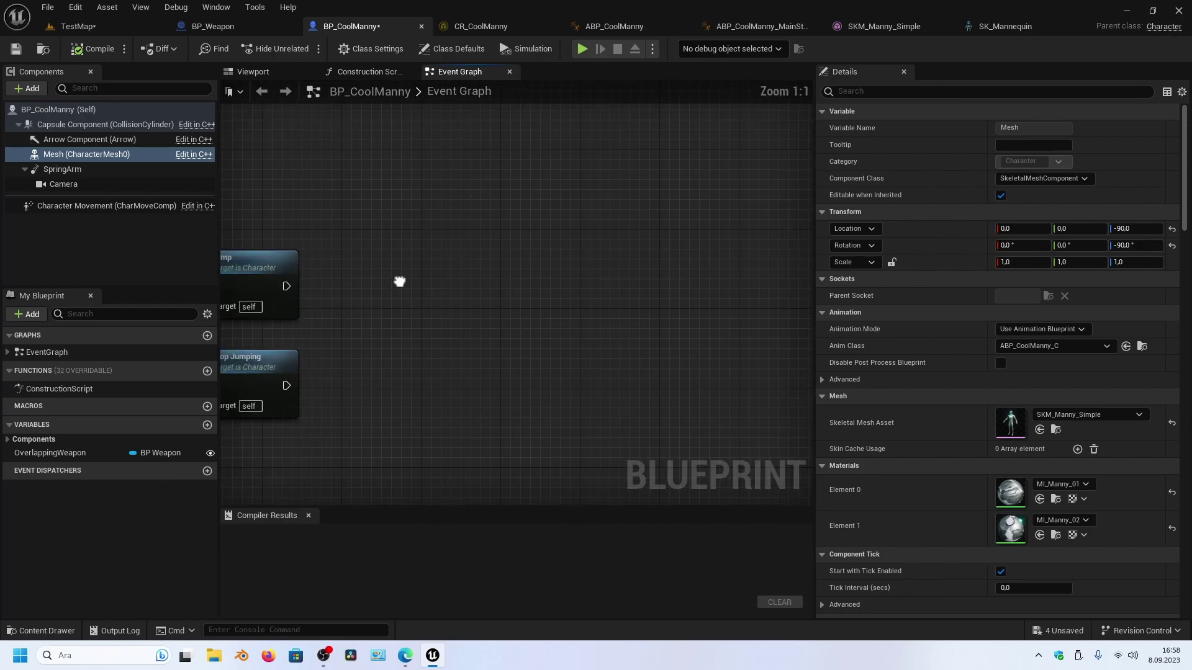
Step: Add the IA_TakeTheWeapon event node from Input > Enhanced Action Events
right_click(401, 284)
scroll(439, 437, "down", 2)
scroll(442, 437, "down", 3)
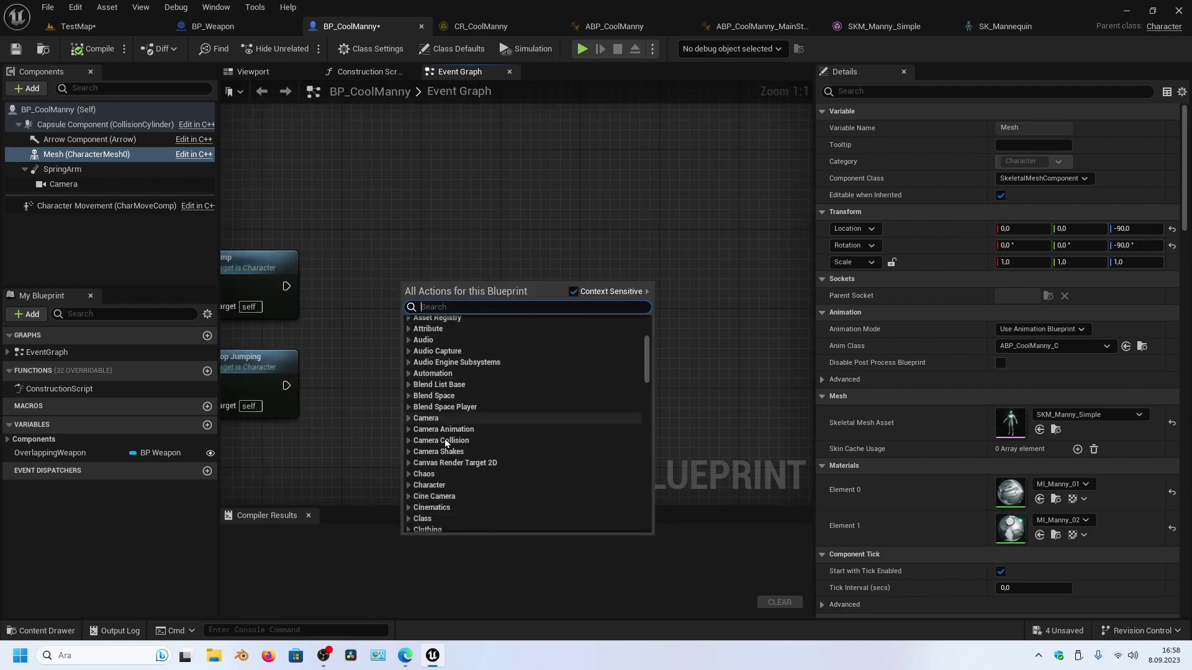
scroll(446, 436, "down", 3)
scroll(448, 435, "down", 2)
scroll(448, 430, "down", 3)
scroll(448, 429, "down", 3)
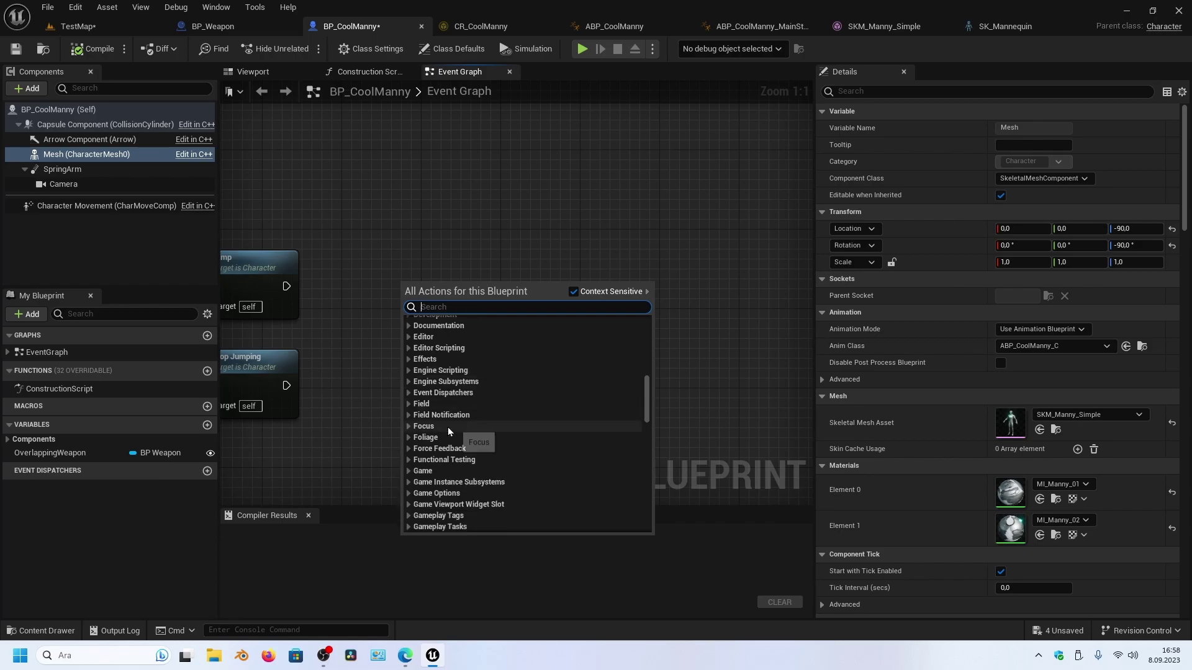
scroll(448, 428, "down", 2)
scroll(448, 427, "down", 3)
scroll(445, 430, "down", 3)
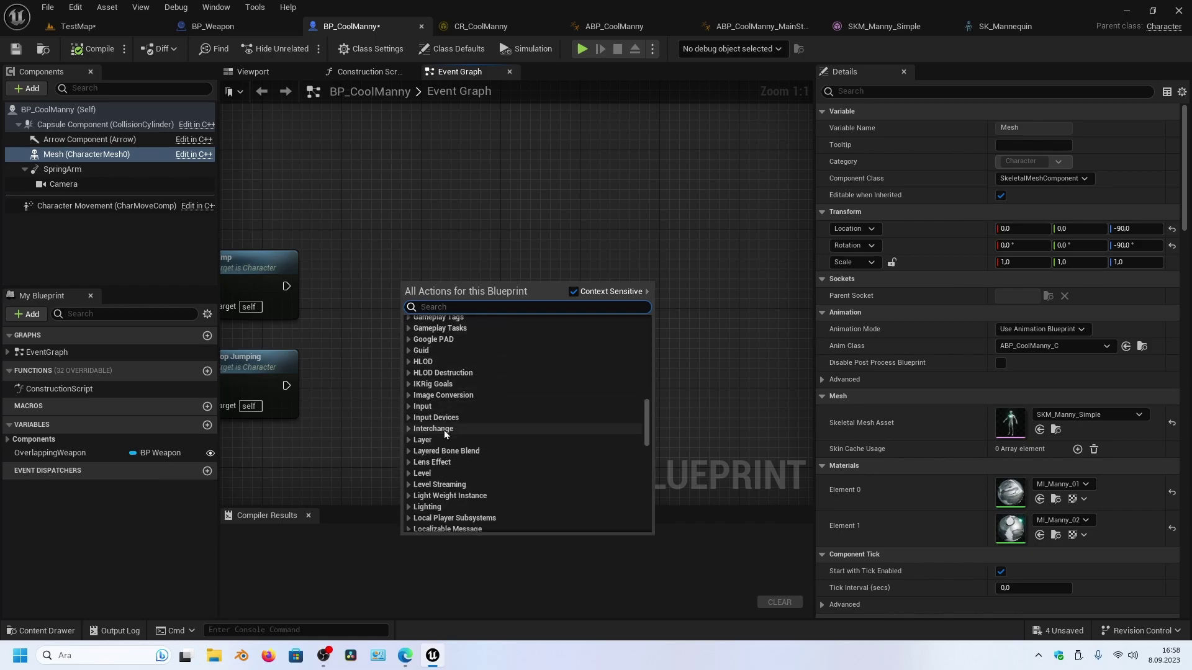
left_click(411, 409)
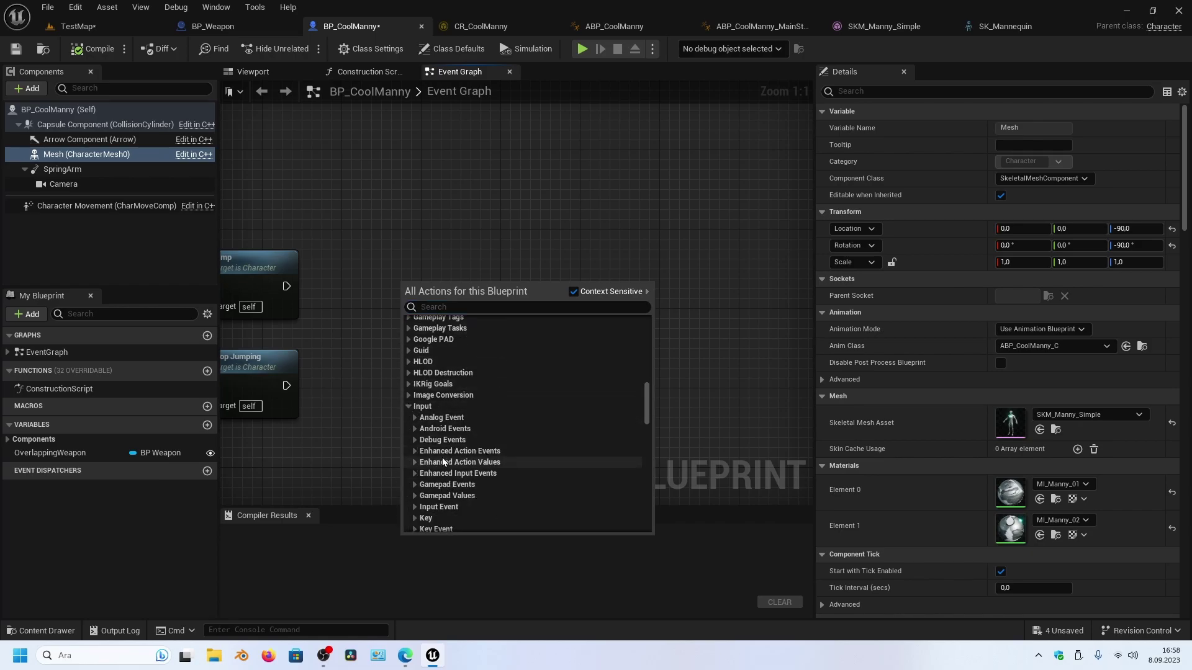
left_click(412, 451)
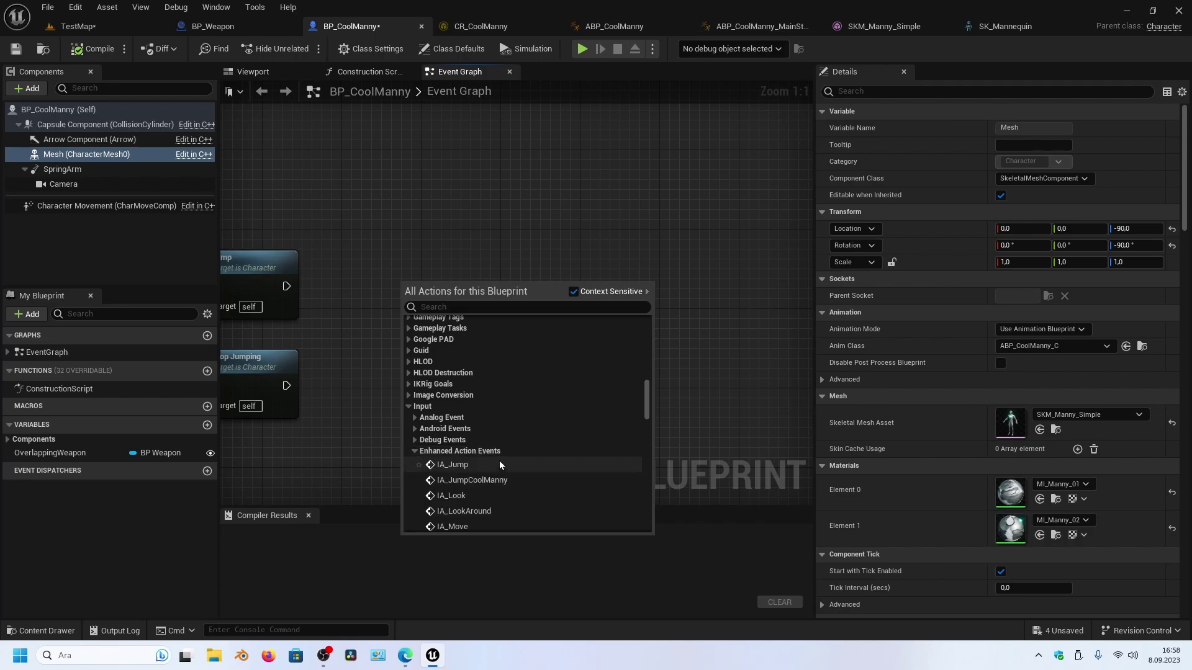
scroll(499, 460, "down", 2)
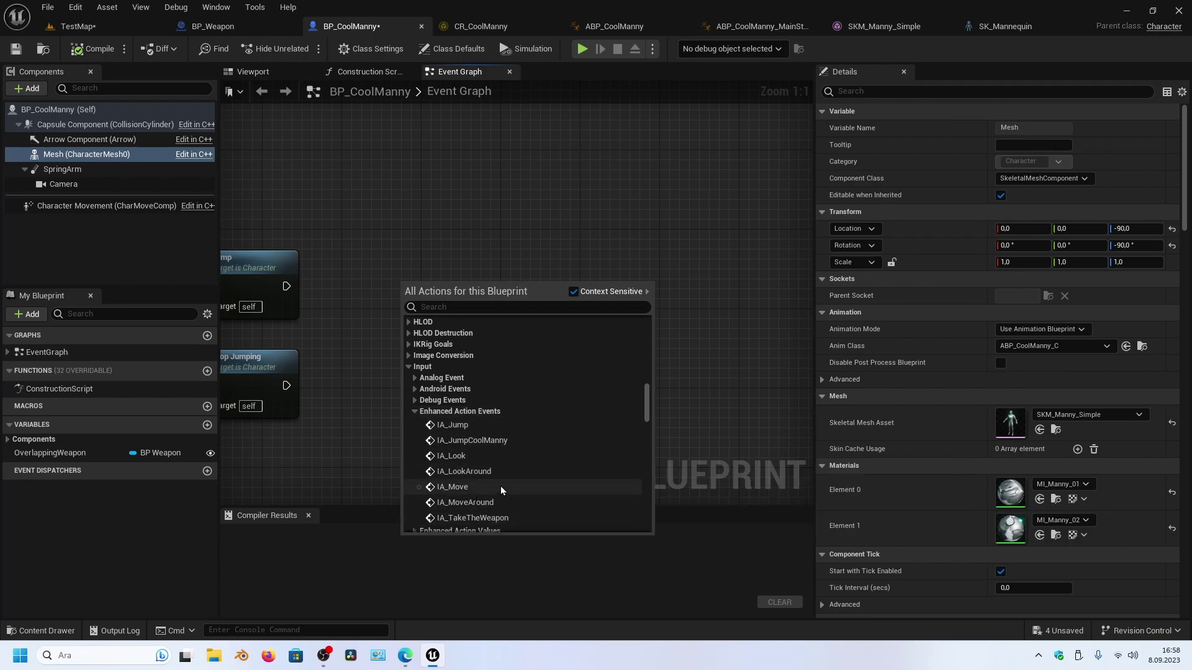
left_click(478, 519)
Step: Wire IA_TakeTheWeapon's Triggered pin to a new Attach Component To Component node for the Mesh
right_click_drag(471, 381, 366, 418)
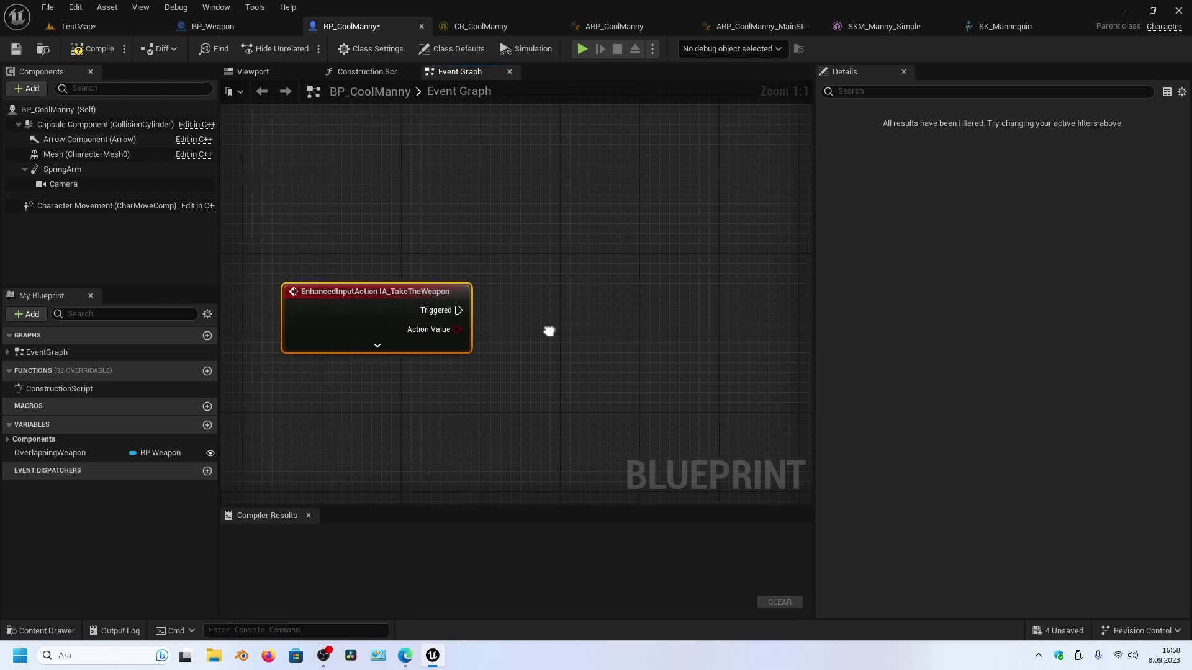
right_click_drag(548, 330, 477, 299)
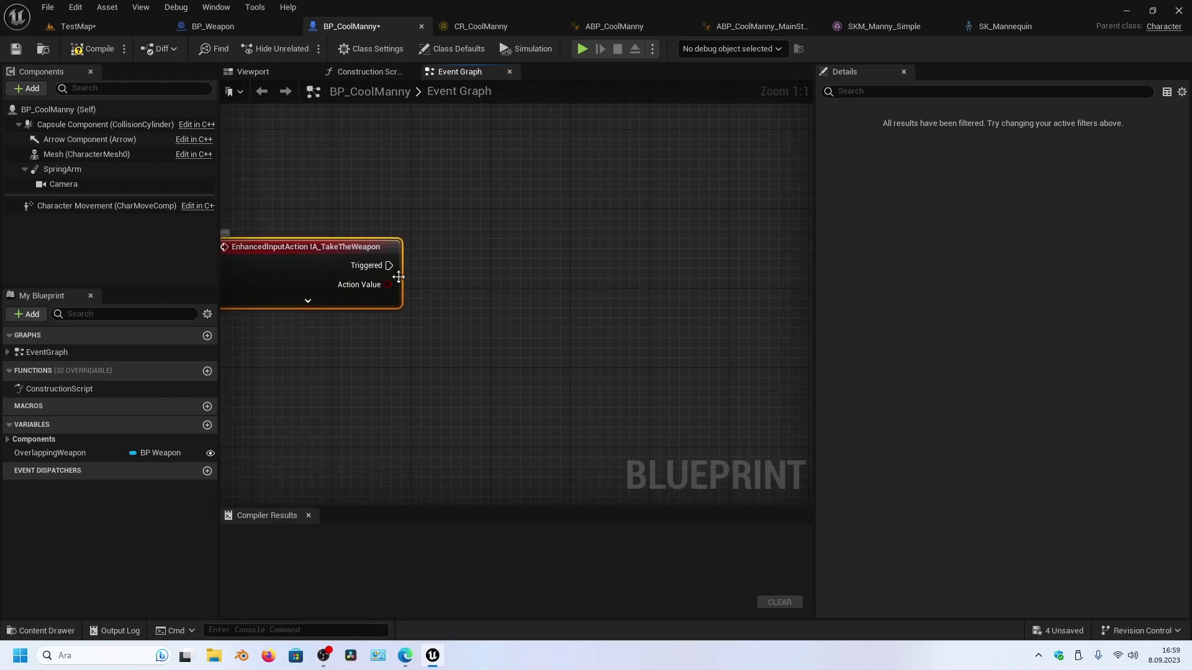
right_click_drag(471, 298, 443, 300)
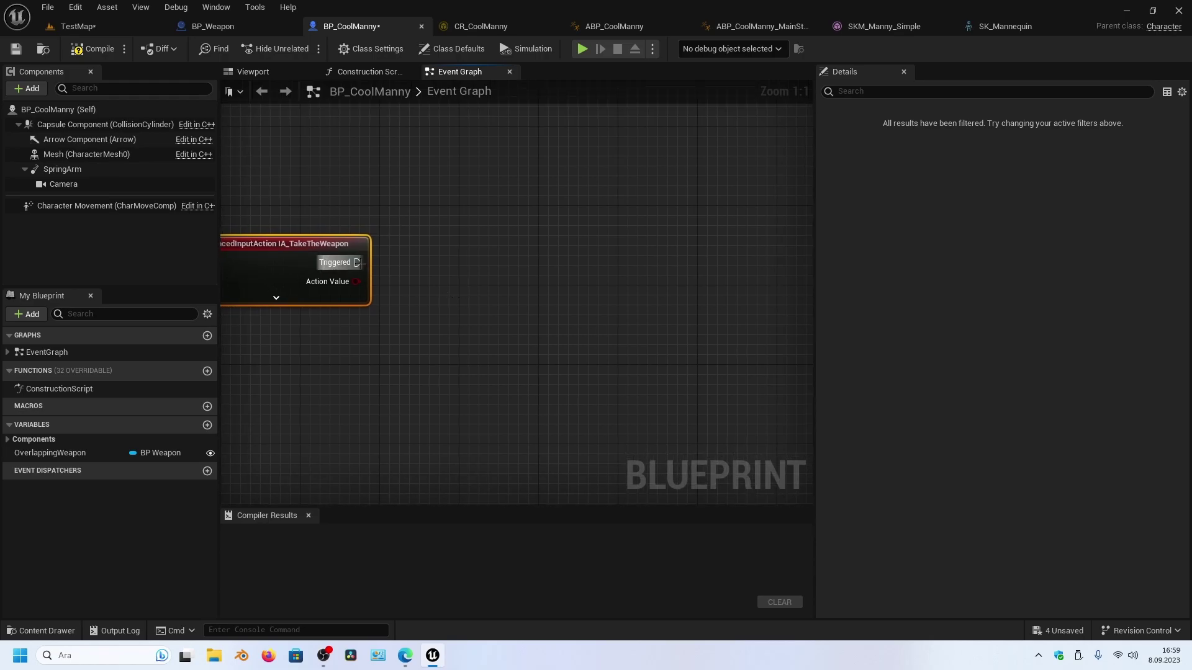
left_click_drag(358, 263, 501, 277)
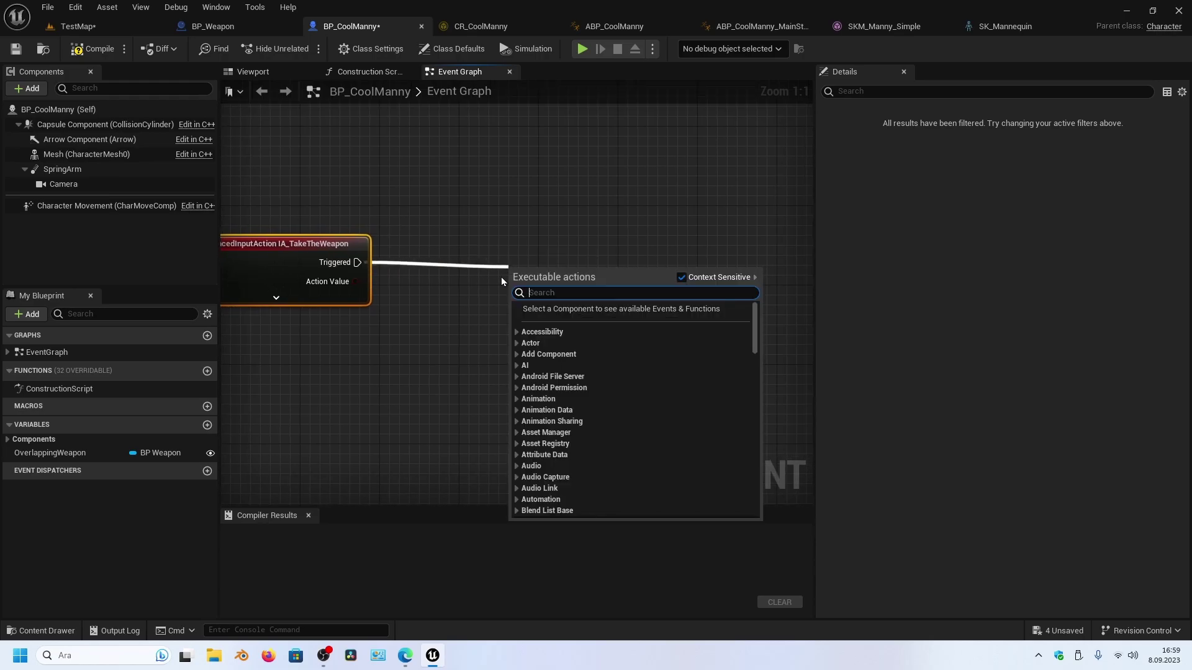
type("atta")
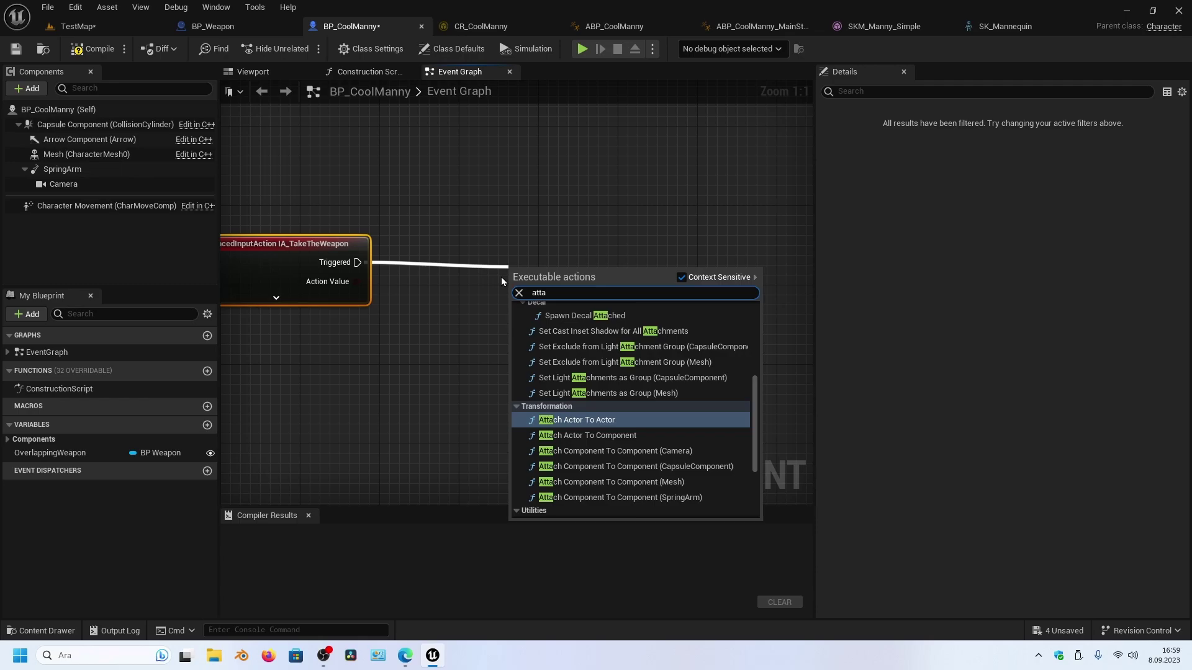
type("ch")
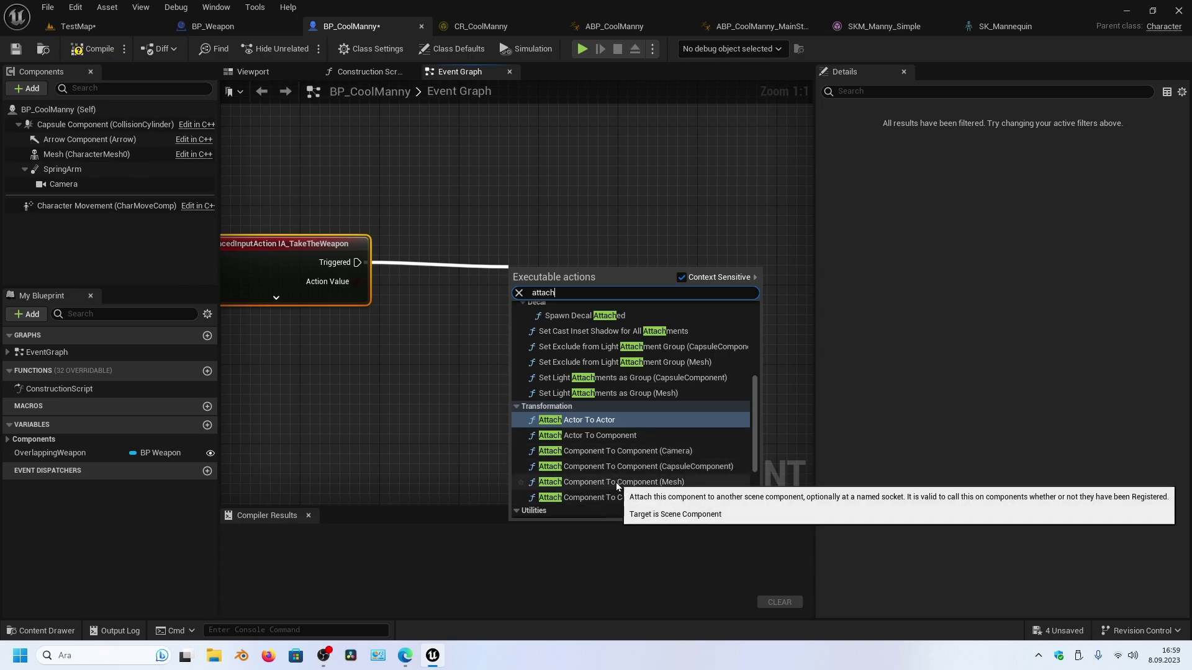
left_click(652, 483)
Step: Place the Mesh getter above the Attach node and set Socket Name to RightHandSocket
left_click_drag(424, 291, 395, 358)
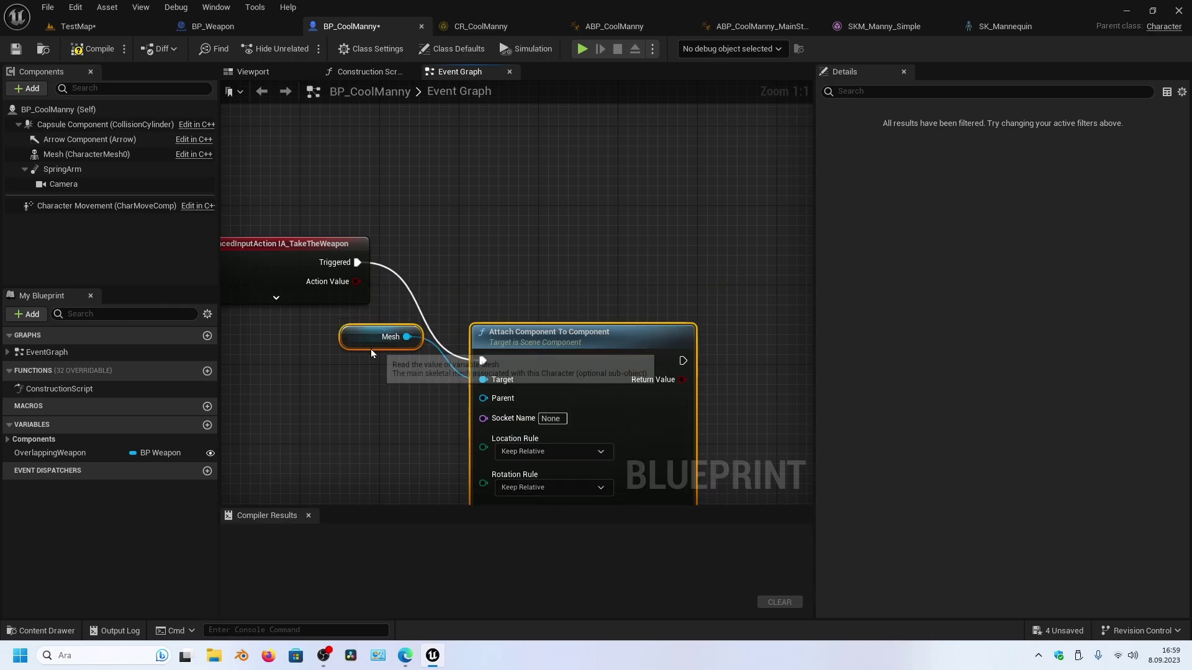
left_click(386, 351)
left_click_drag(529, 352, 577, 235)
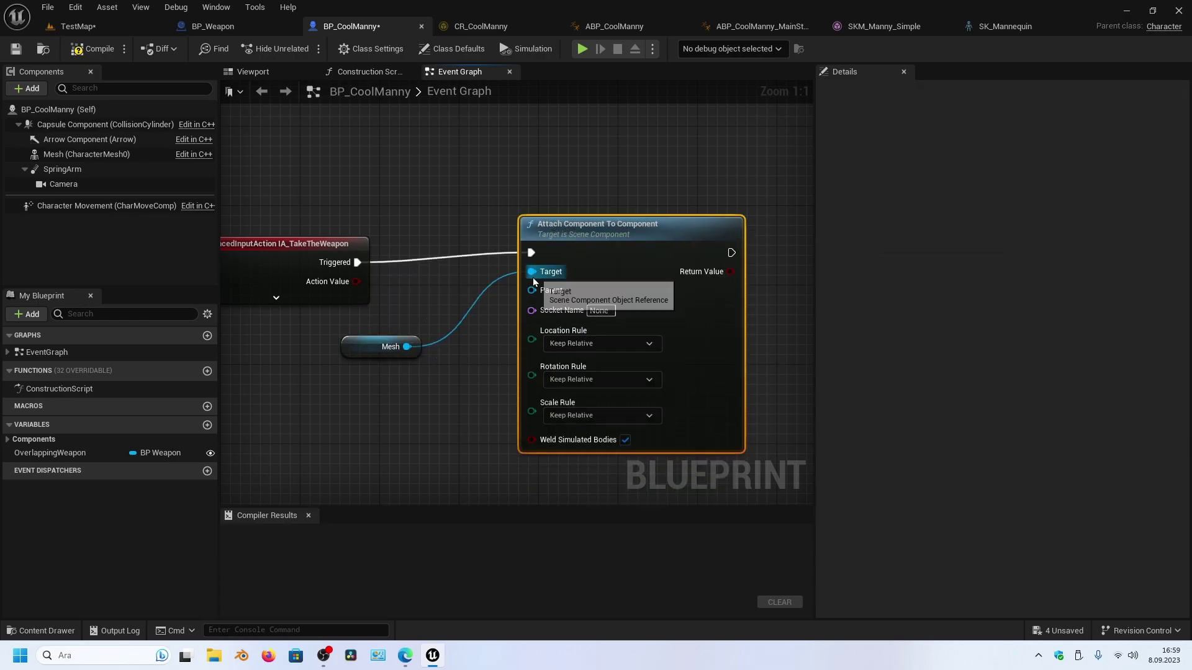
left_click_drag(378, 348, 427, 189)
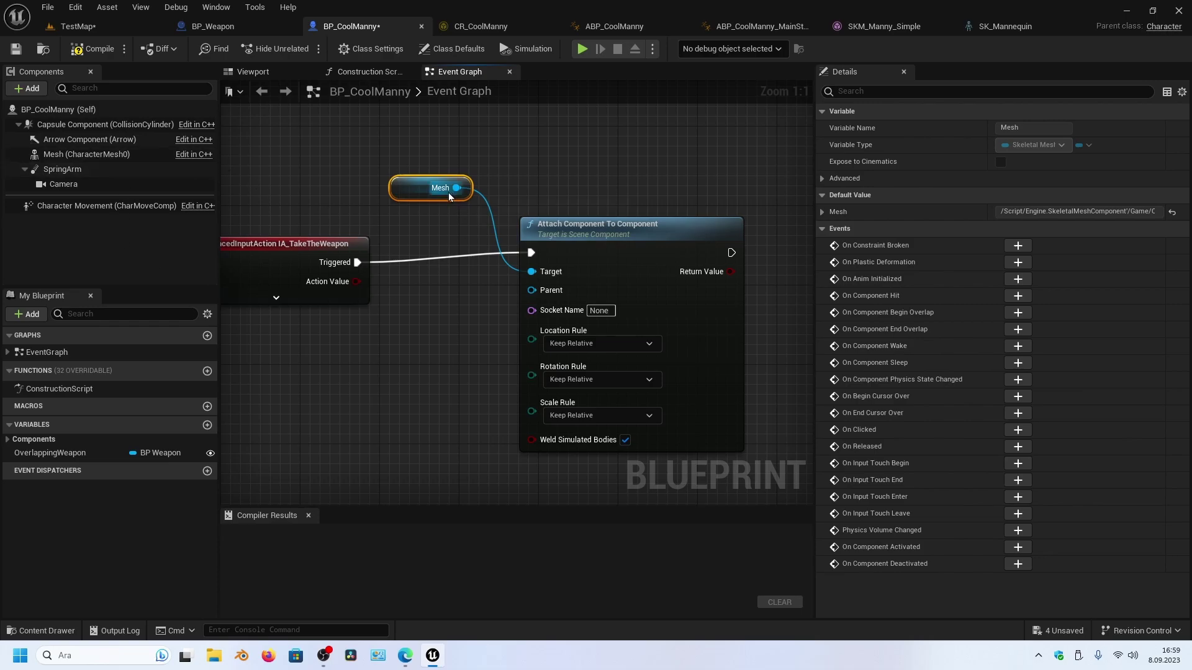
left_click(597, 311)
type("RightH")
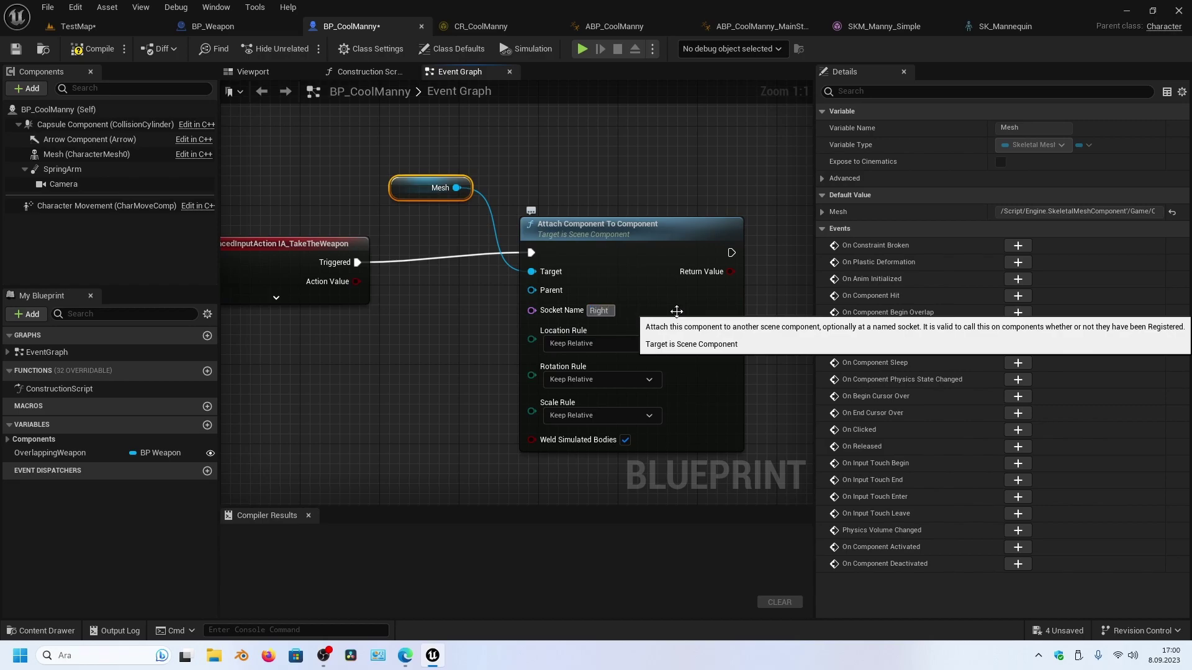
type("andSocket")
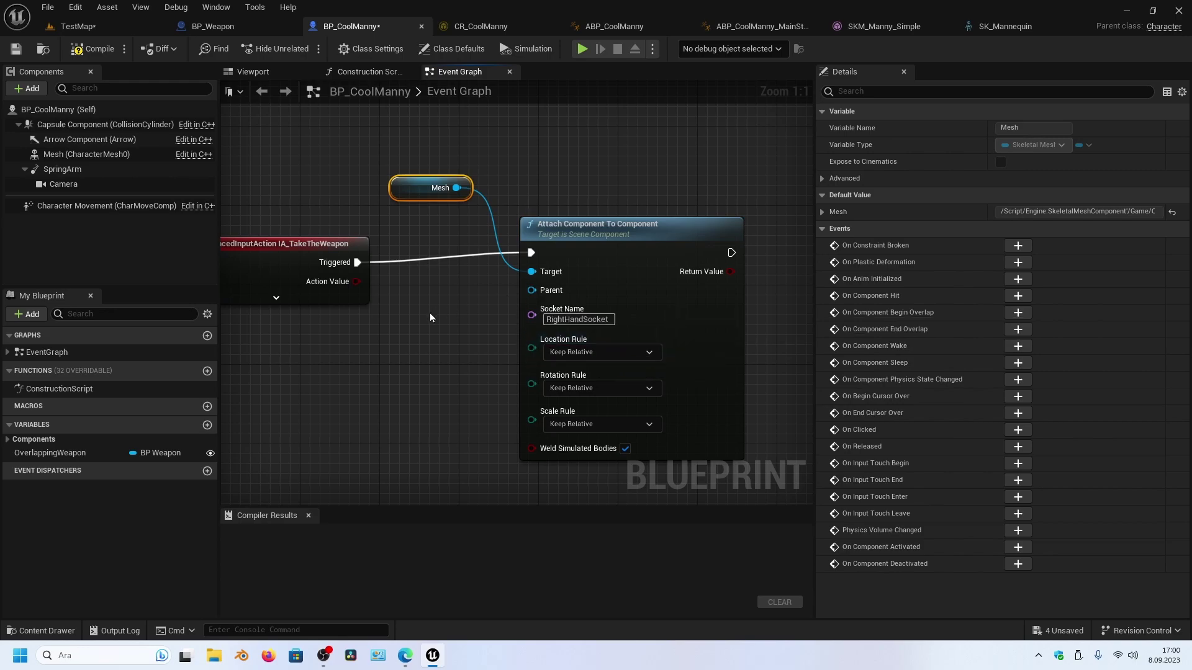
Step: Add a Get Overlapping Weapon node and position it beside the Attach node
right_click_drag(430, 317, 516, 268)
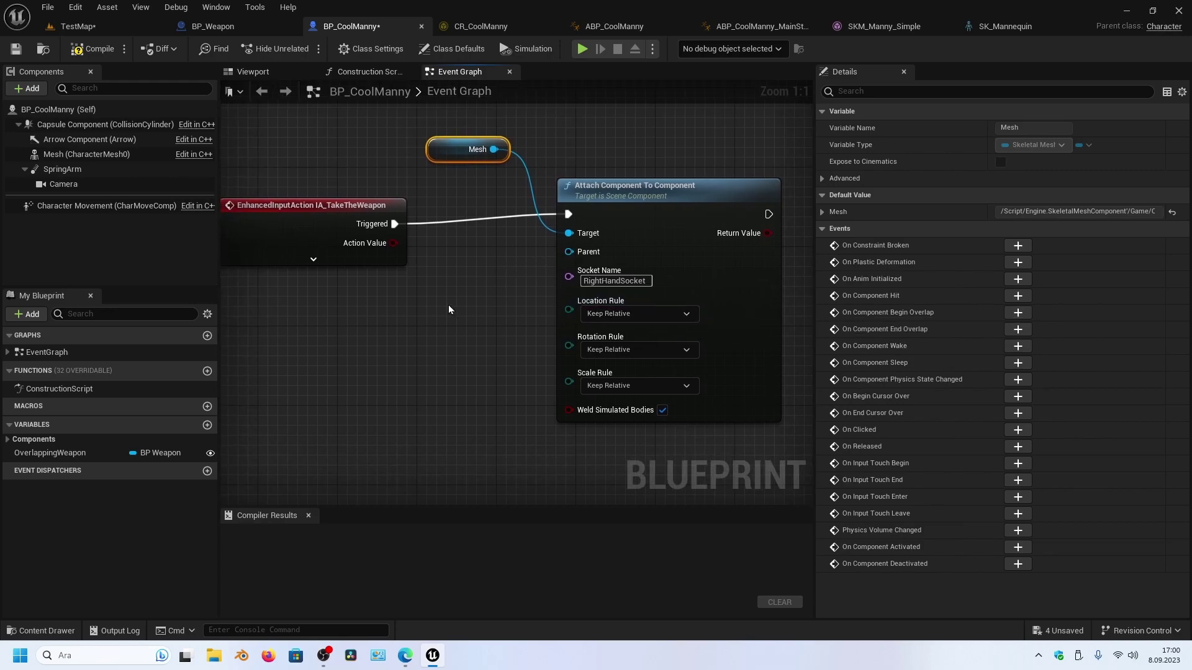
mouse_move(448, 306)
right_mouse_down()
mouse_move(463, 304)
mouse_move(425, 345)
right_mouse_up()
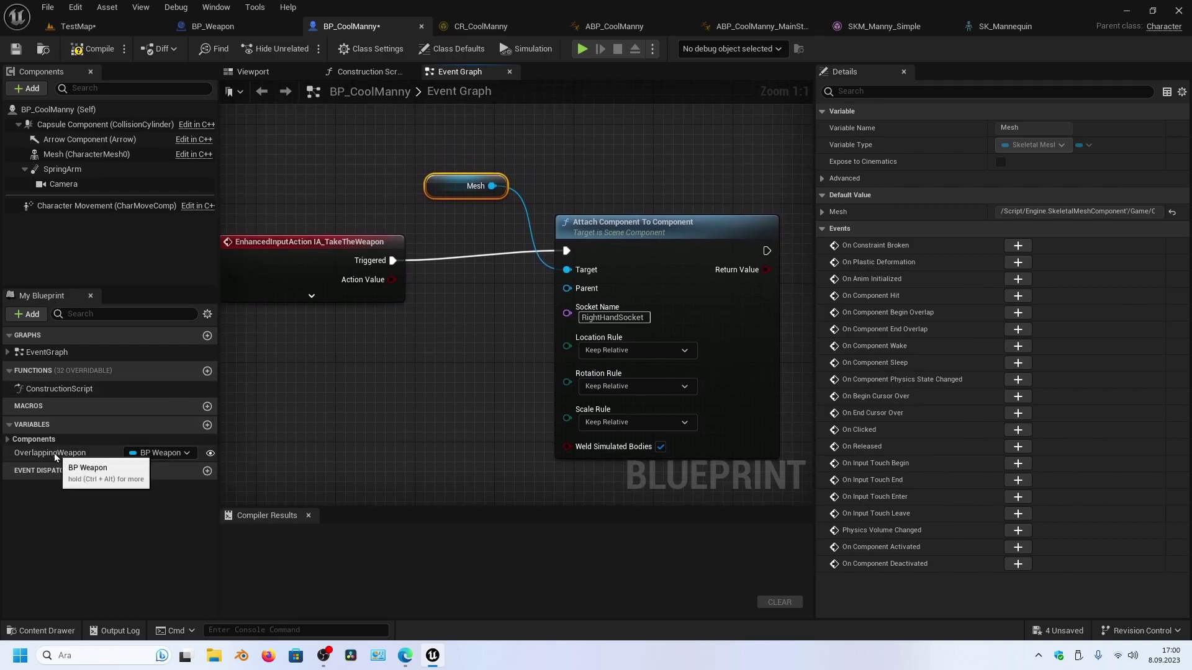
left_click_drag(55, 452, 319, 375)
left_click(338, 401)
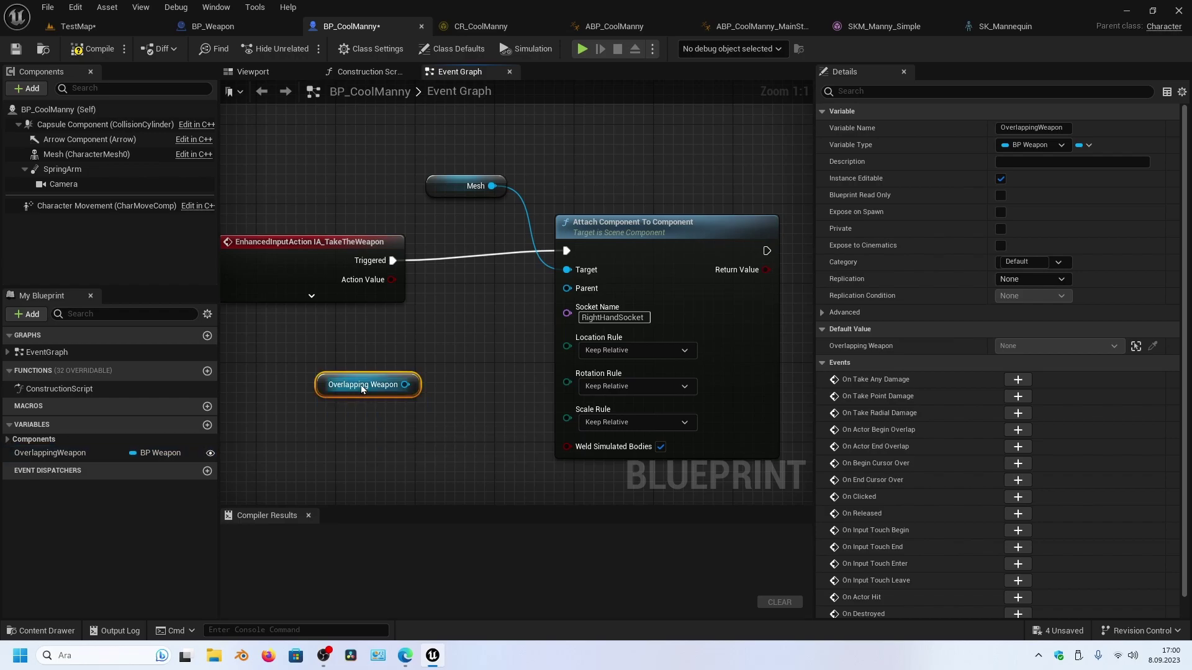
right_click_drag(533, 196, 453, 195)
left_click(400, 144)
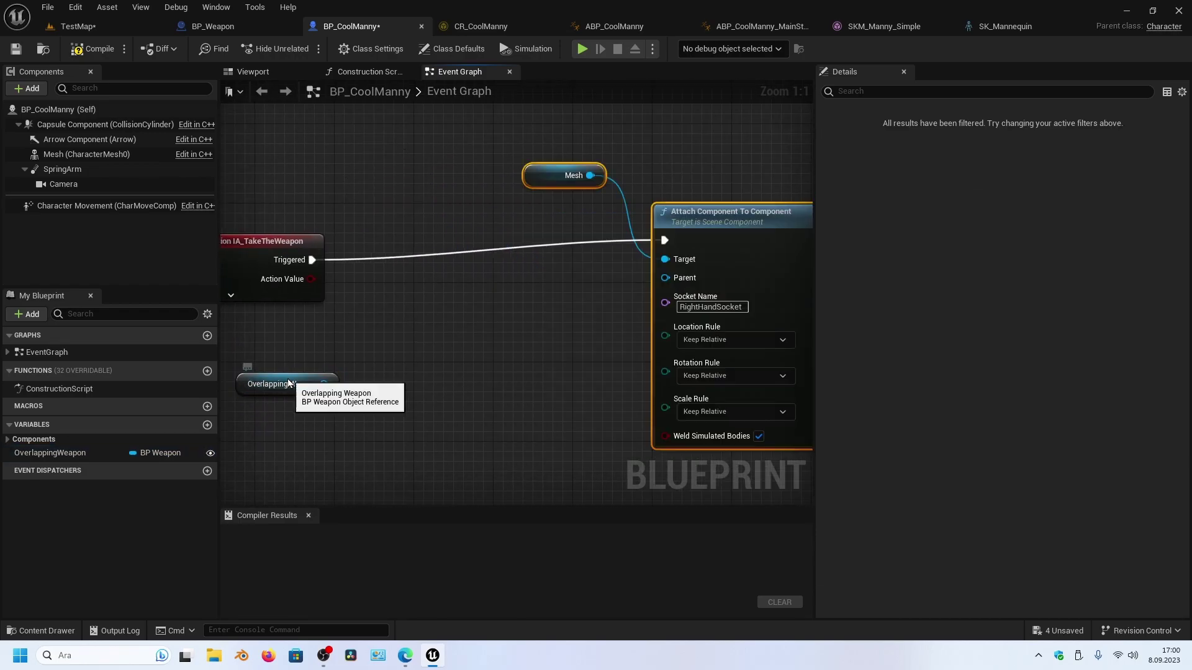
left_click(287, 385)
left_click_drag(287, 384, 436, 314)
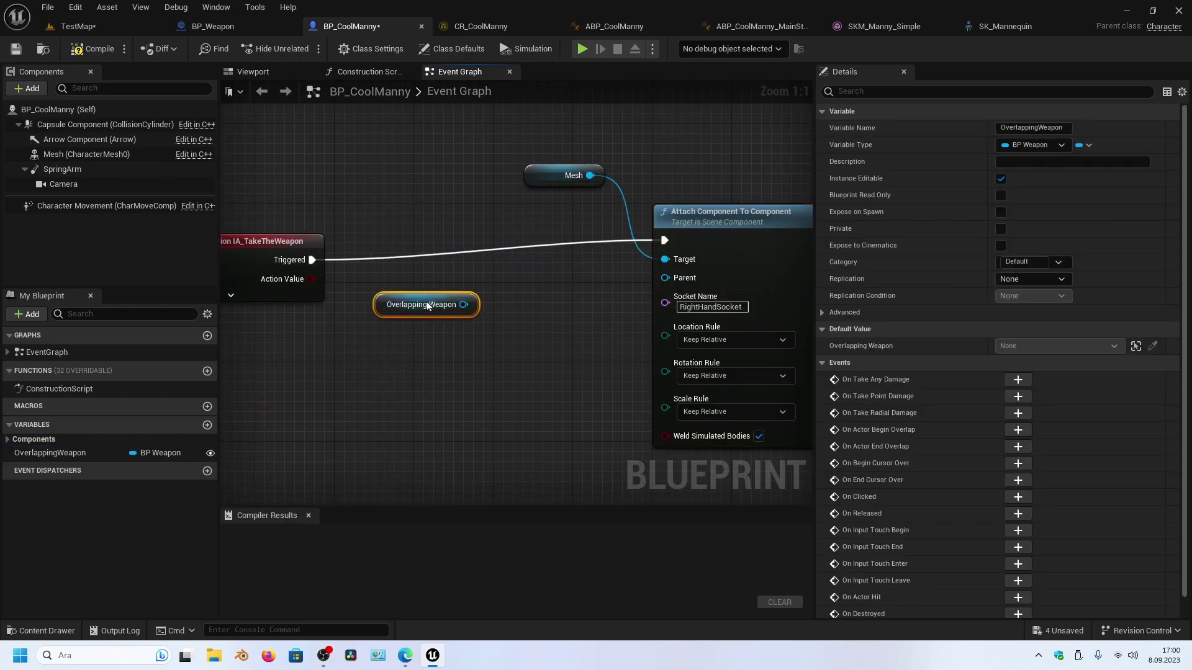
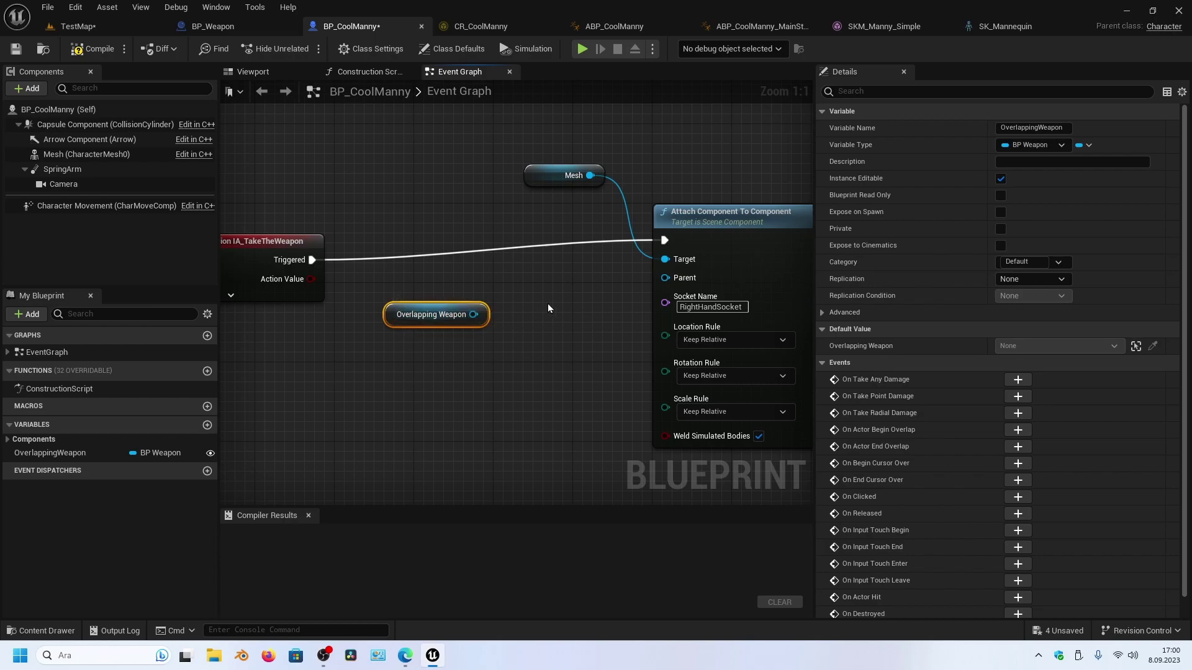
Step: Convert the OverlappingWeapon getter to a validated get and route the Triggered event through it
right_click(427, 314)
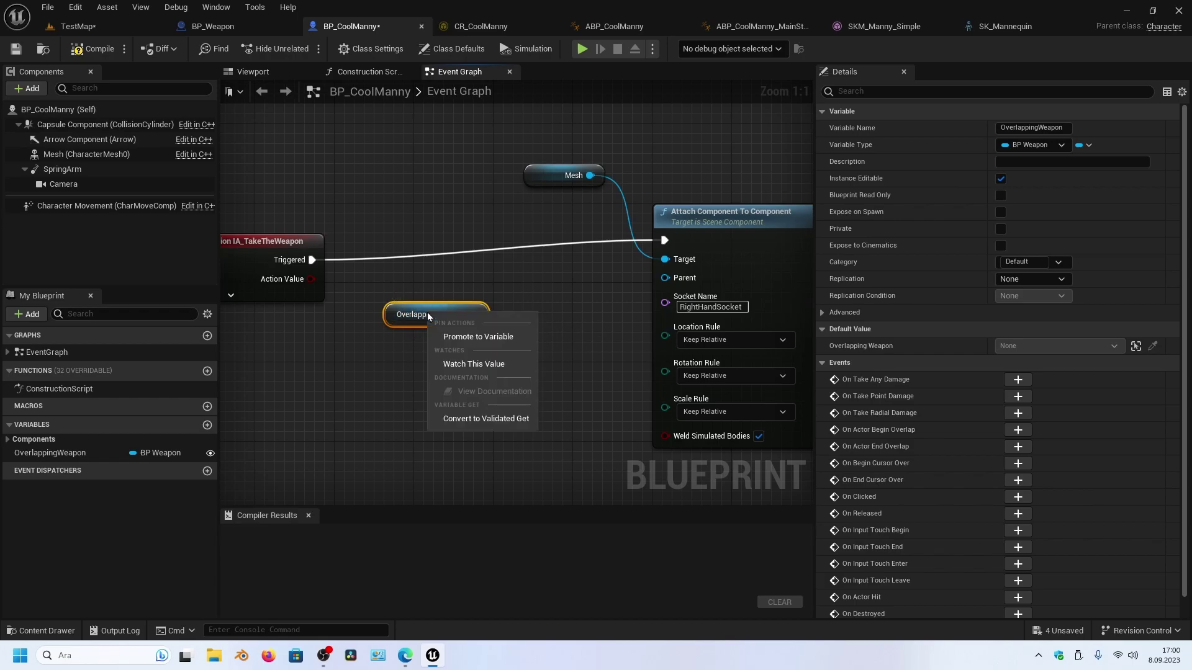
left_click(462, 420)
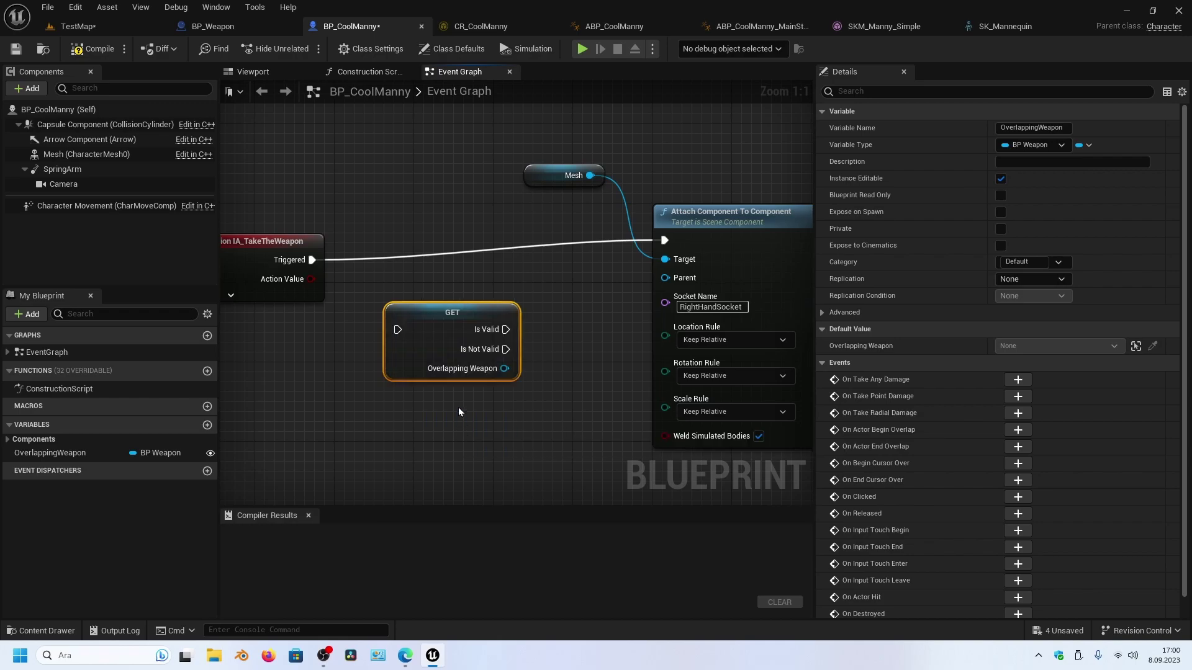
left_click_drag(440, 302, 450, 293)
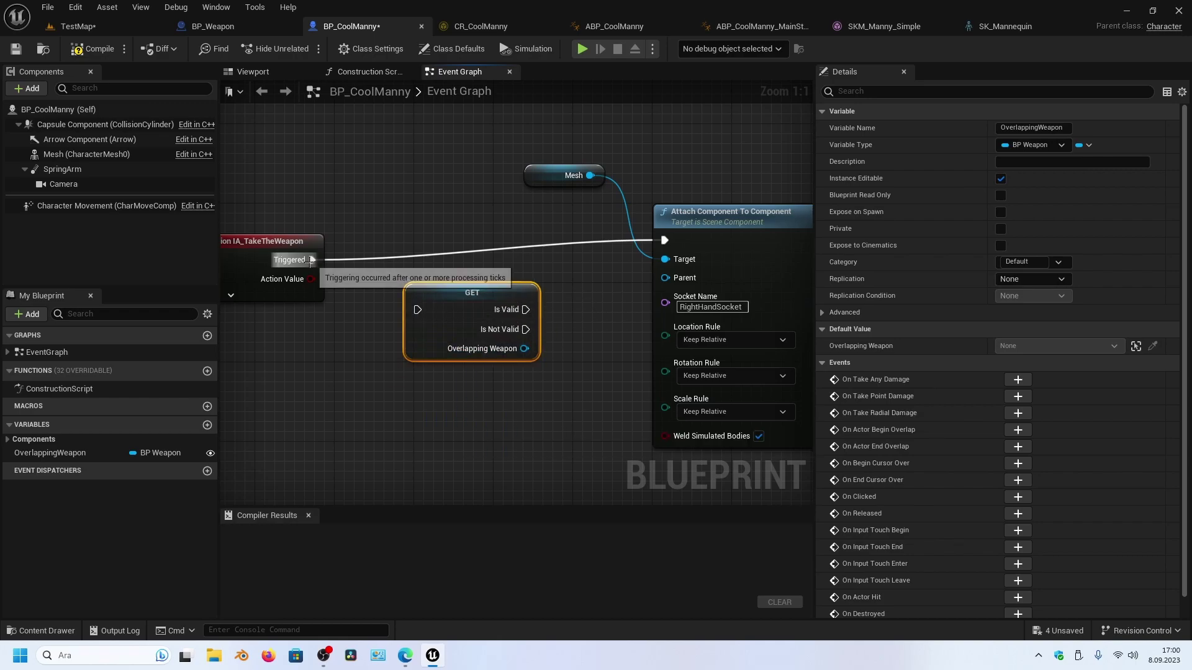
mouse_move(311, 259)
left_mouse_down()
mouse_move(352, 296)
mouse_move(416, 310)
left_mouse_up()
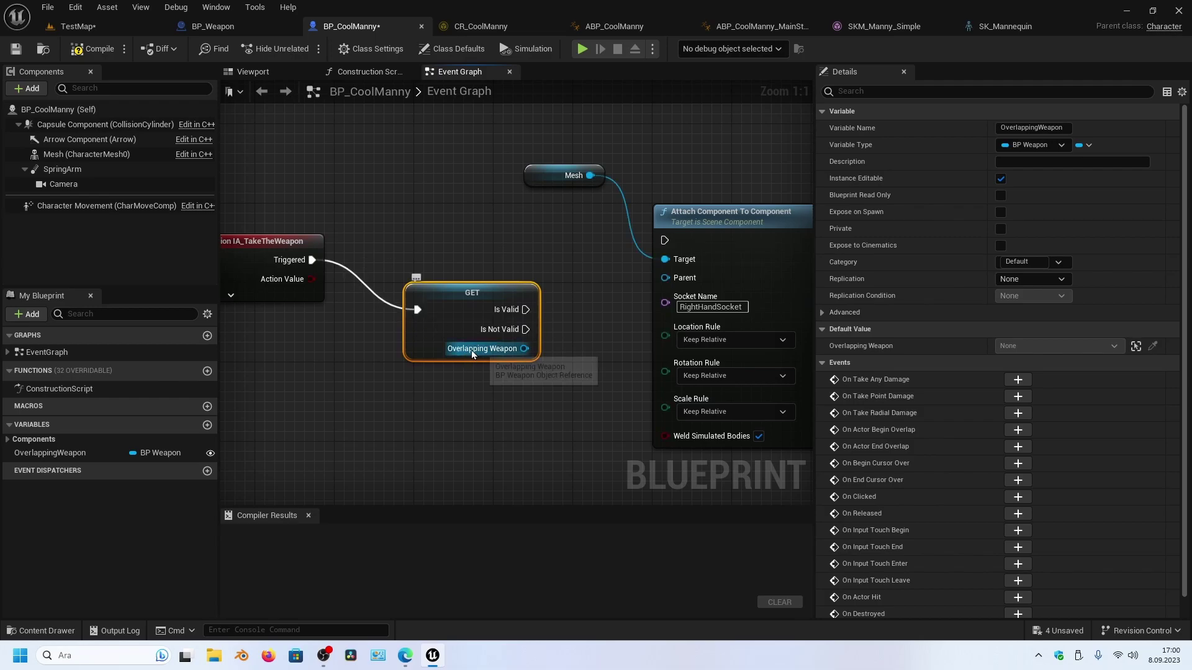
right_click_drag(570, 331, 497, 325)
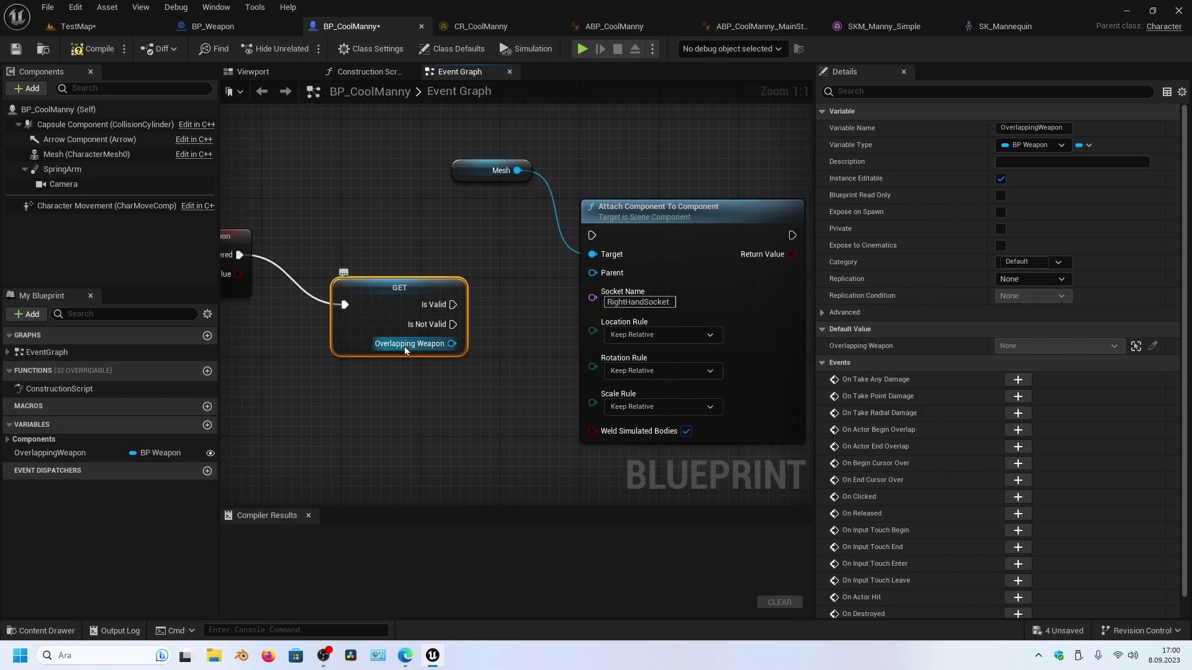
Step: Wire Is Valid into Attach Component To Component and move the attach node aside
left_click_drag(453, 304, 591, 235)
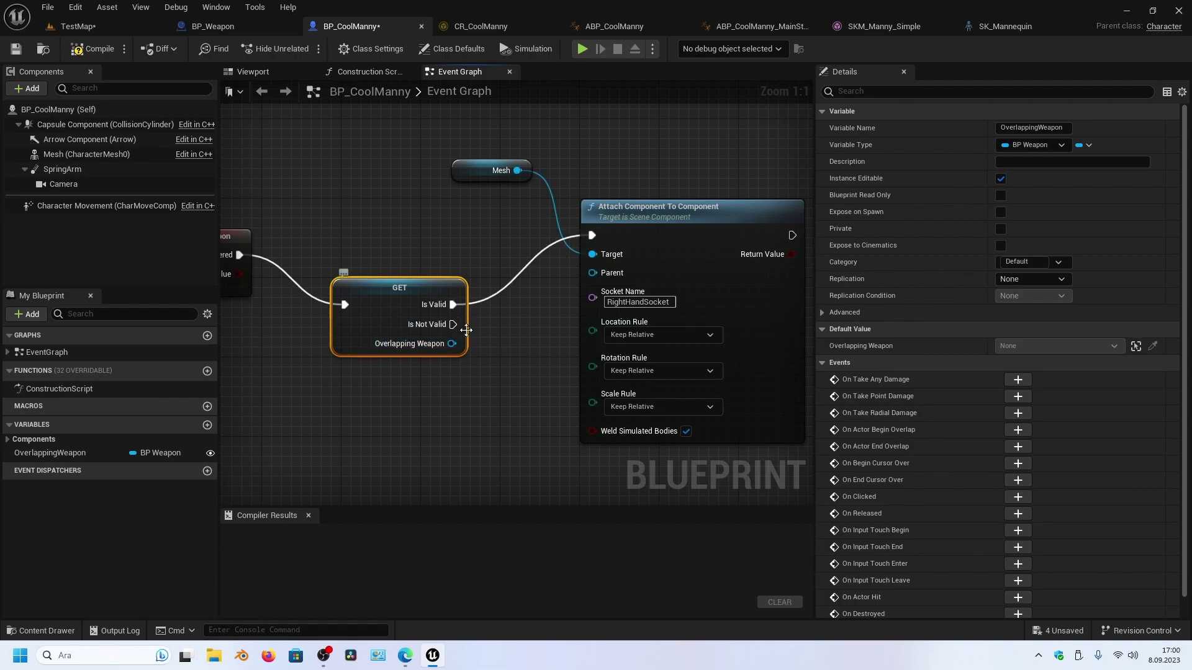
mouse_move(451, 343)
left_mouse_down()
mouse_move(562, 275)
mouse_move(594, 273)
left_mouse_up()
left_click_drag(452, 344, 590, 274)
right_click_drag(477, 392, 415, 373)
left_click_drag(564, 189, 584, 188)
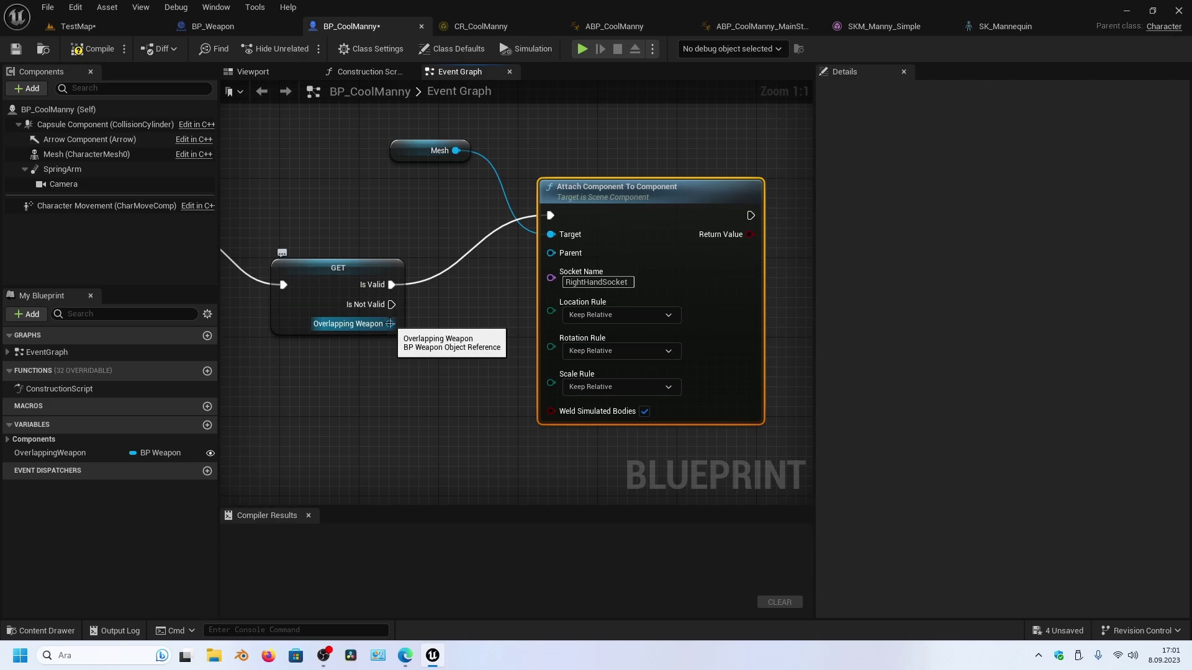
Step: Add a Get Root Component node off Overlapping Weapon and wire it into the attach node's Parent
left_click_drag(389, 324, 436, 331)
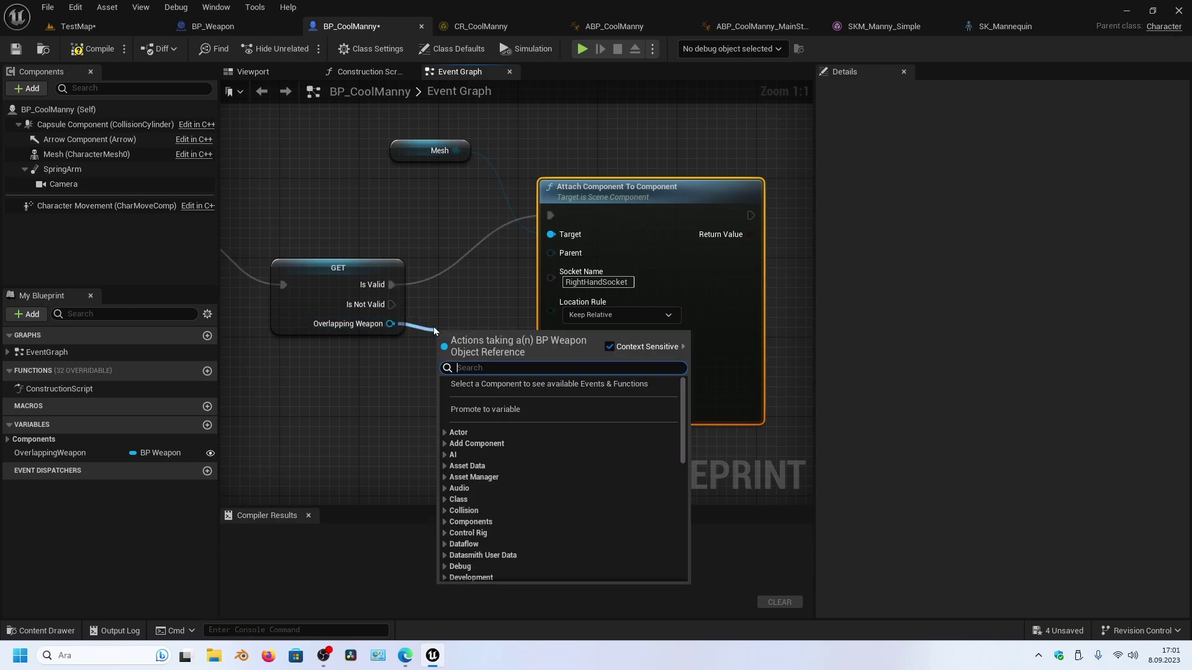
type("root")
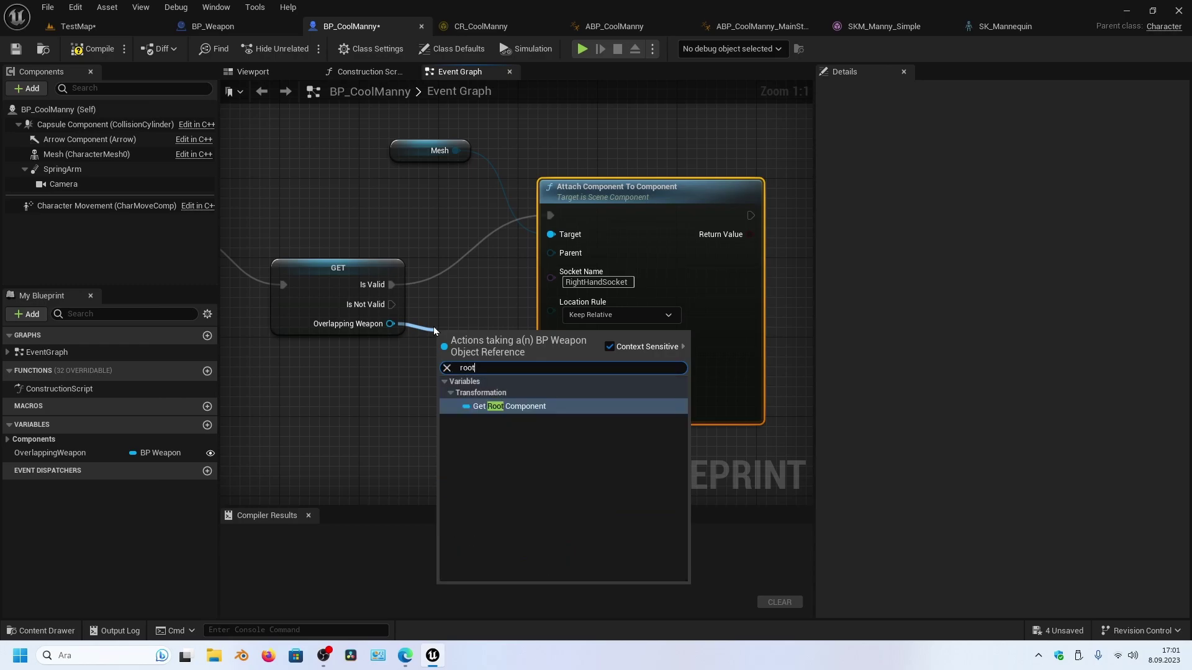
left_click(518, 406)
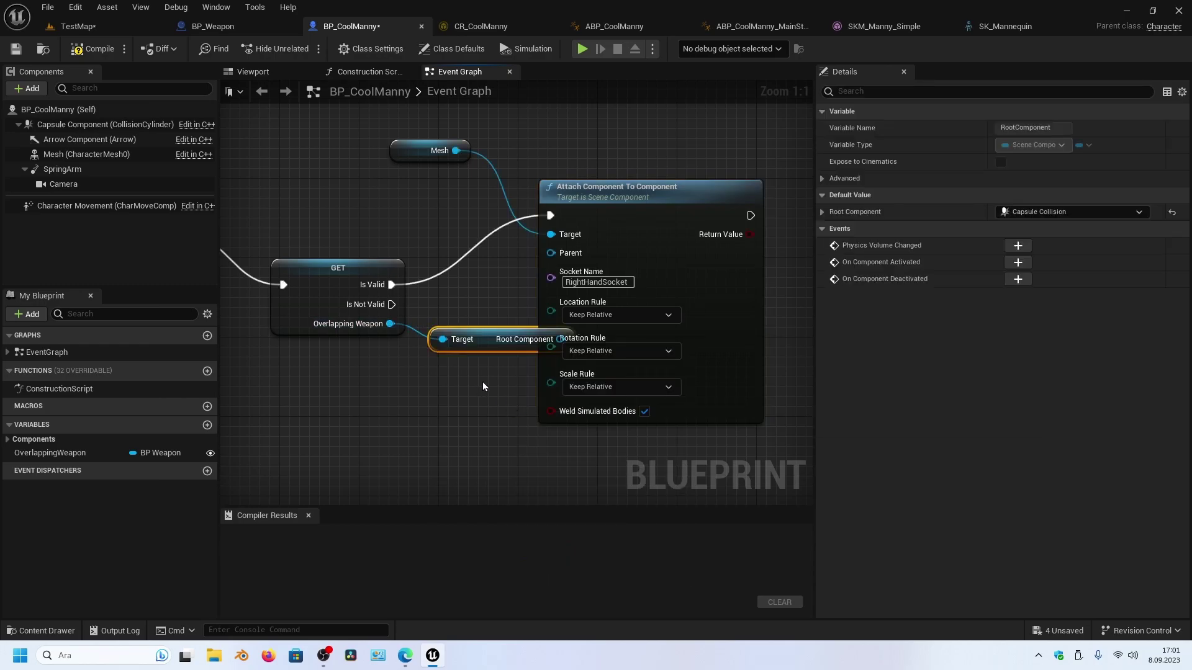
left_click_drag(615, 187, 704, 157)
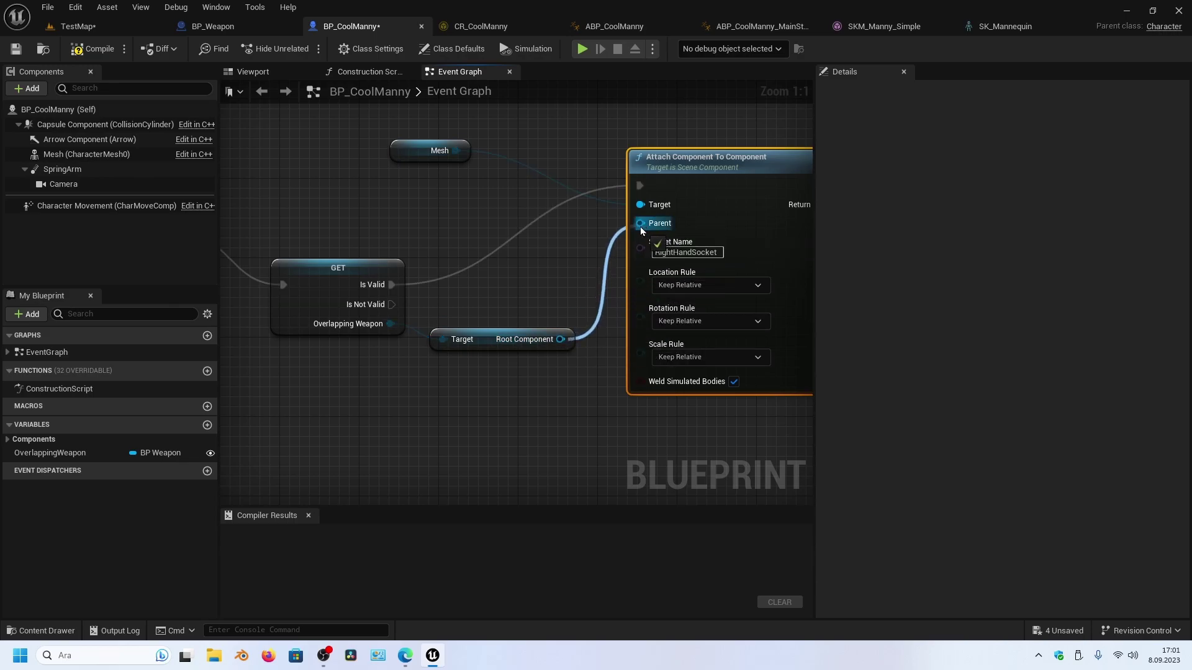
left_click_drag(561, 339, 640, 223)
mouse_move(565, 270)
right_mouse_down()
mouse_move(486, 300)
mouse_move(480, 287)
right_mouse_up()
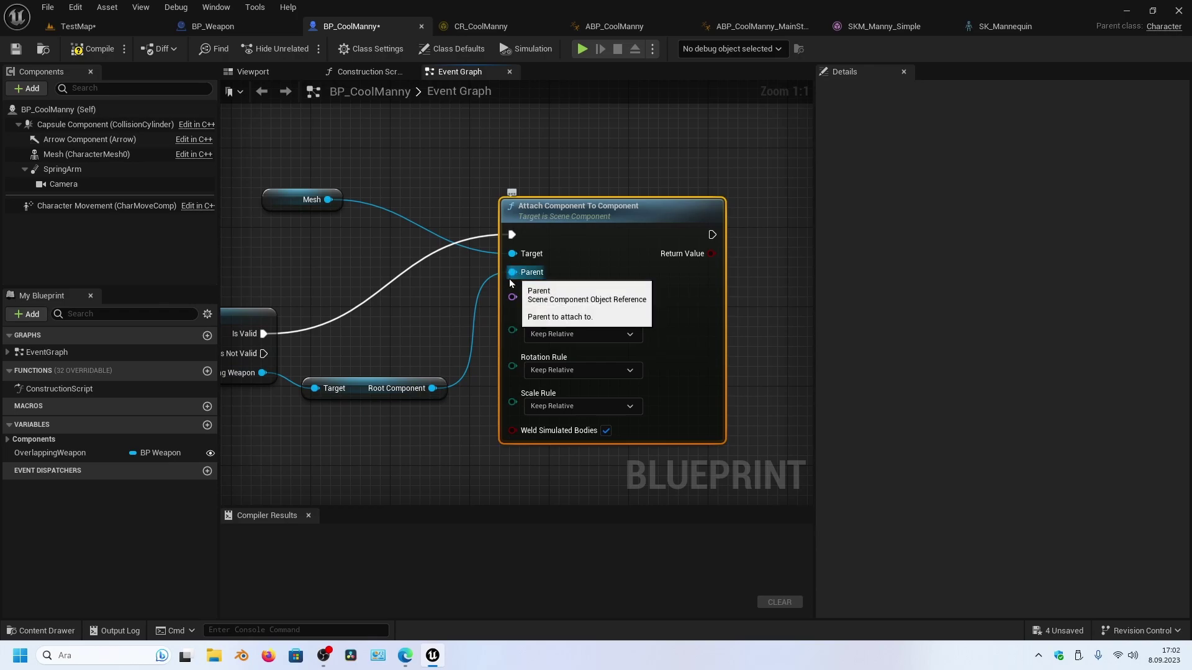
mouse_move(444, 306)
right_mouse_down()
mouse_move(405, 308)
mouse_move(416, 298)
right_mouse_up()
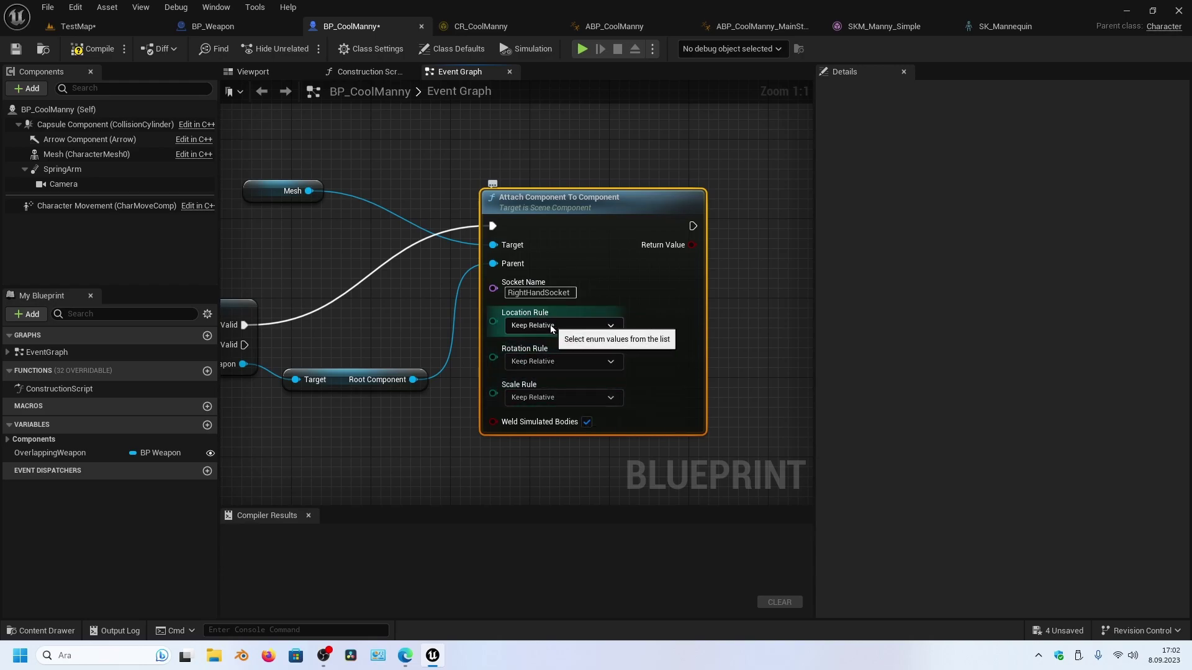
Step: Set the Location, Rotation and Scale rules to Snap to Target
left_click(550, 326)
left_click(542, 358)
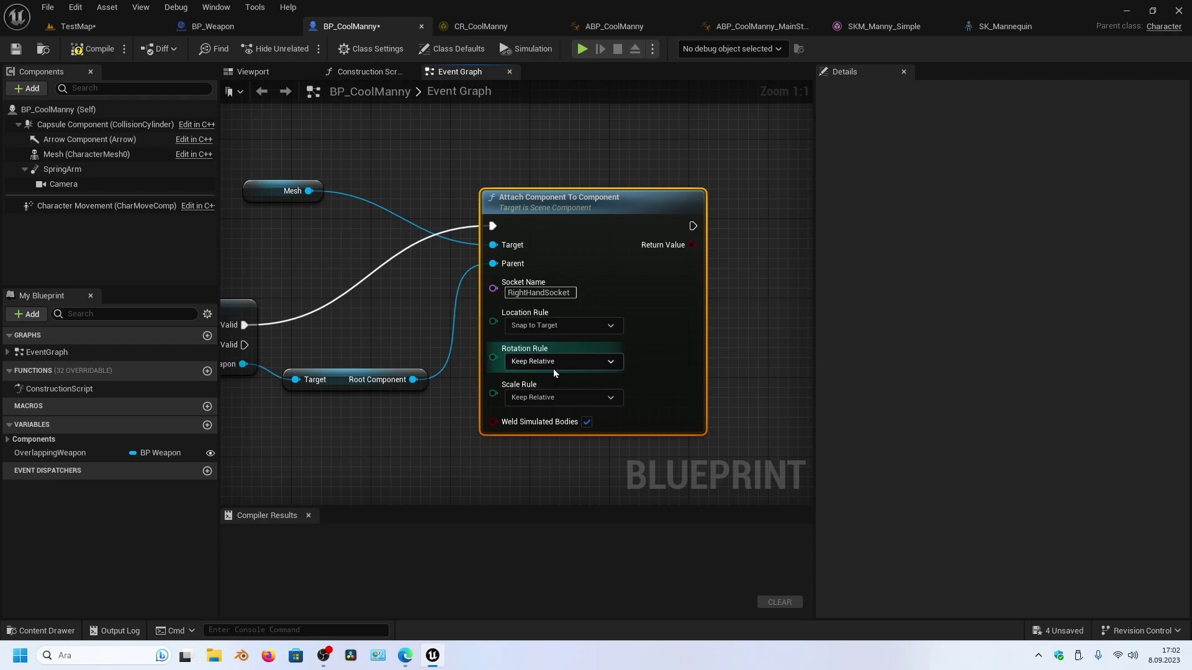
left_click(558, 362)
left_click(550, 389)
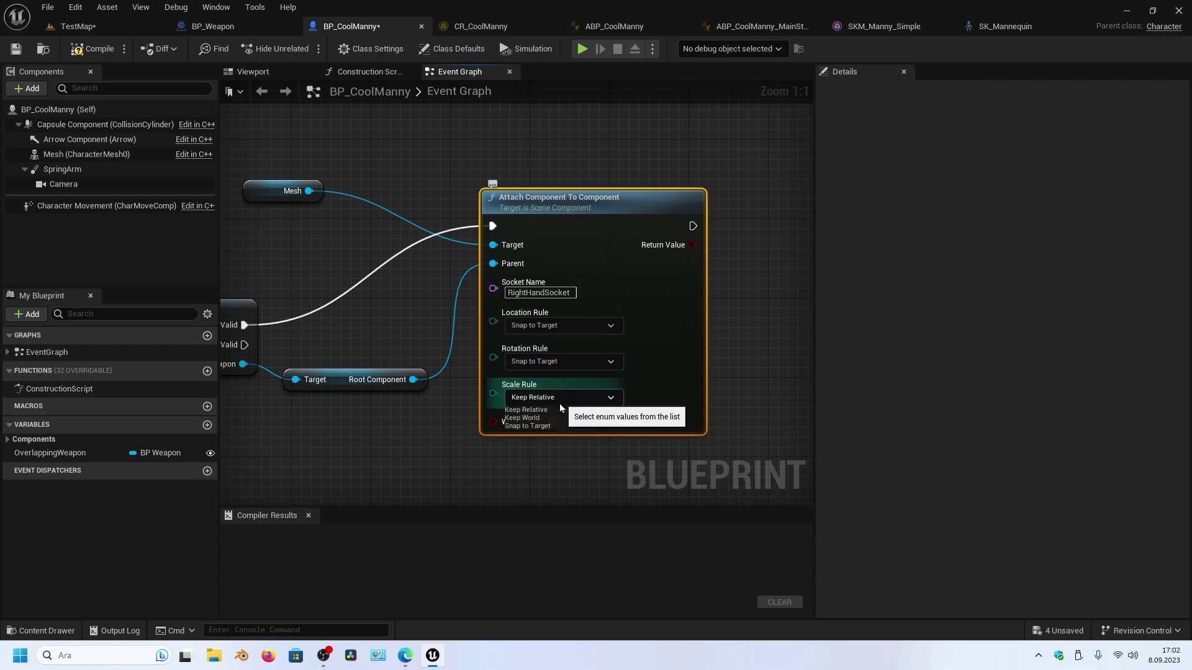
left_click(561, 400)
left_click(555, 425)
Step: Tidy the graph around the Mesh node, save BP_CoolManny, and switch to TestMap
right_click_drag(437, 300, 560, 354)
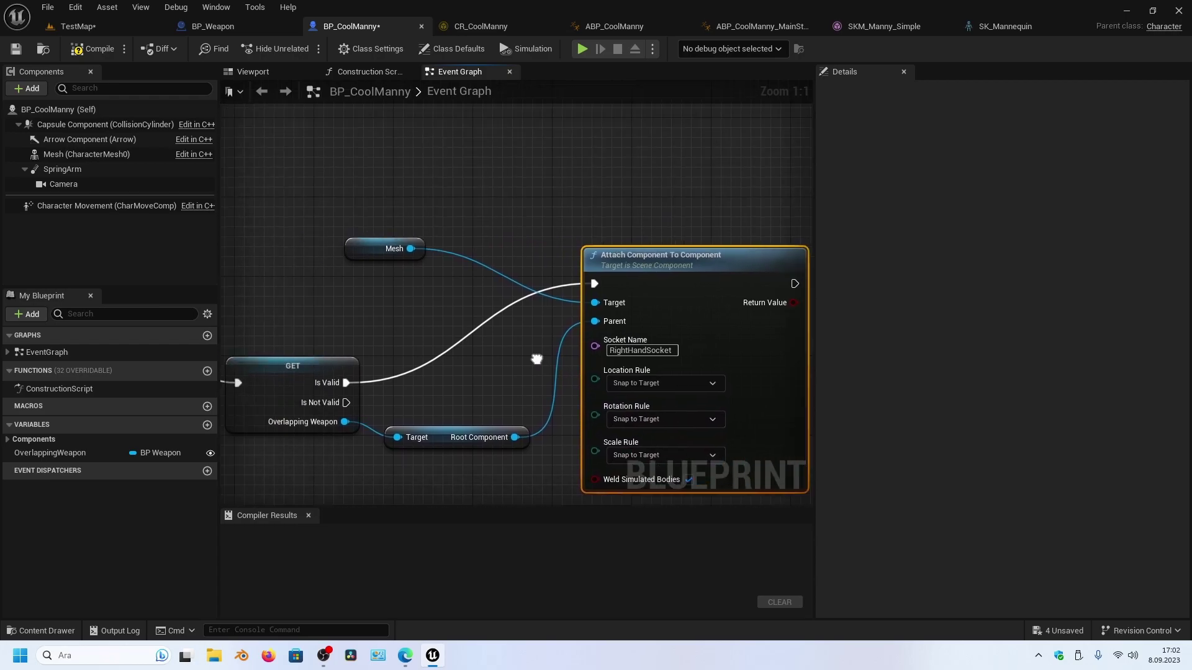
left_click_drag(396, 243, 435, 288)
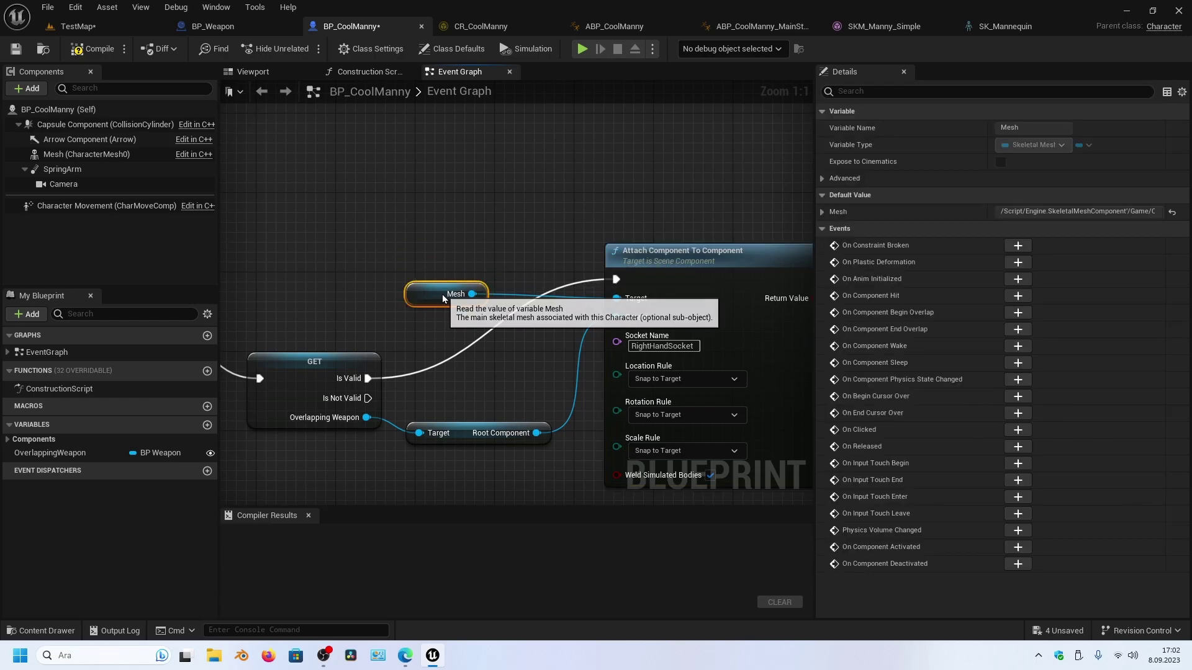
right_click_drag(489, 365, 558, 287)
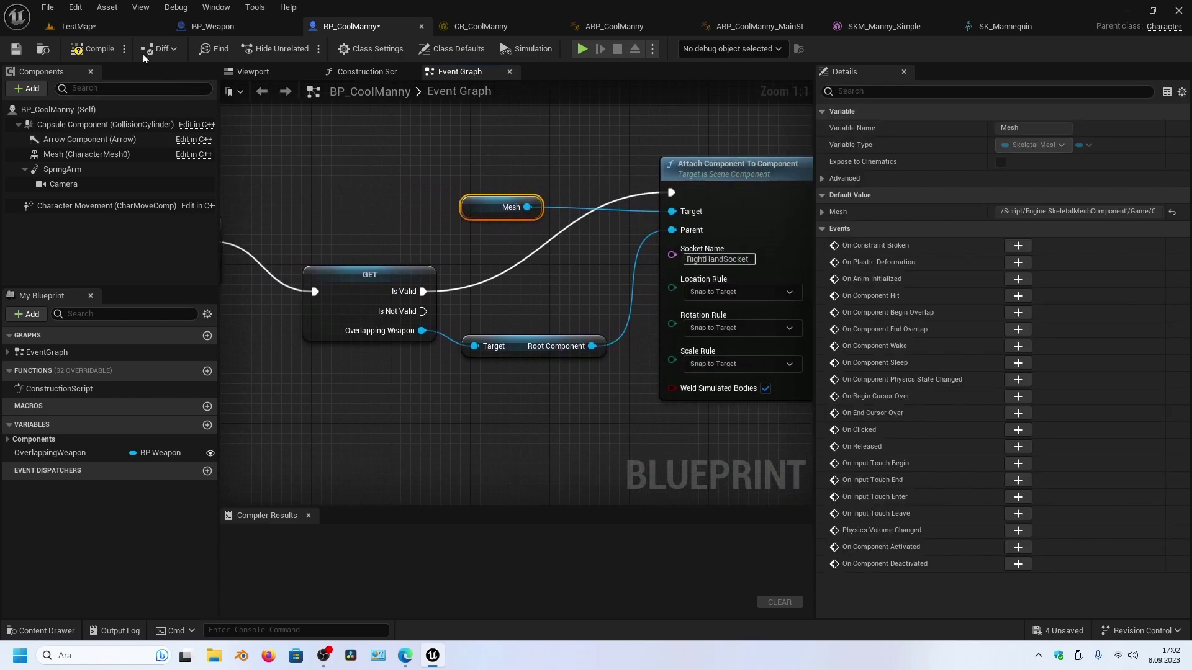
key("ctrl+s")
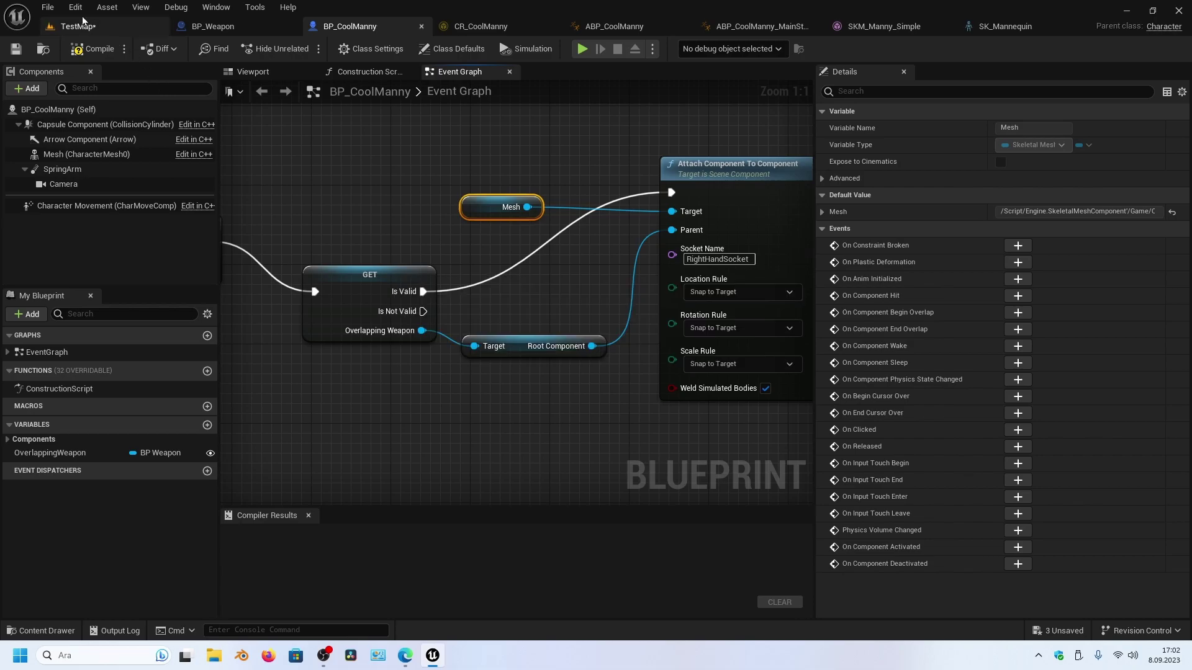
left_click(74, 26)
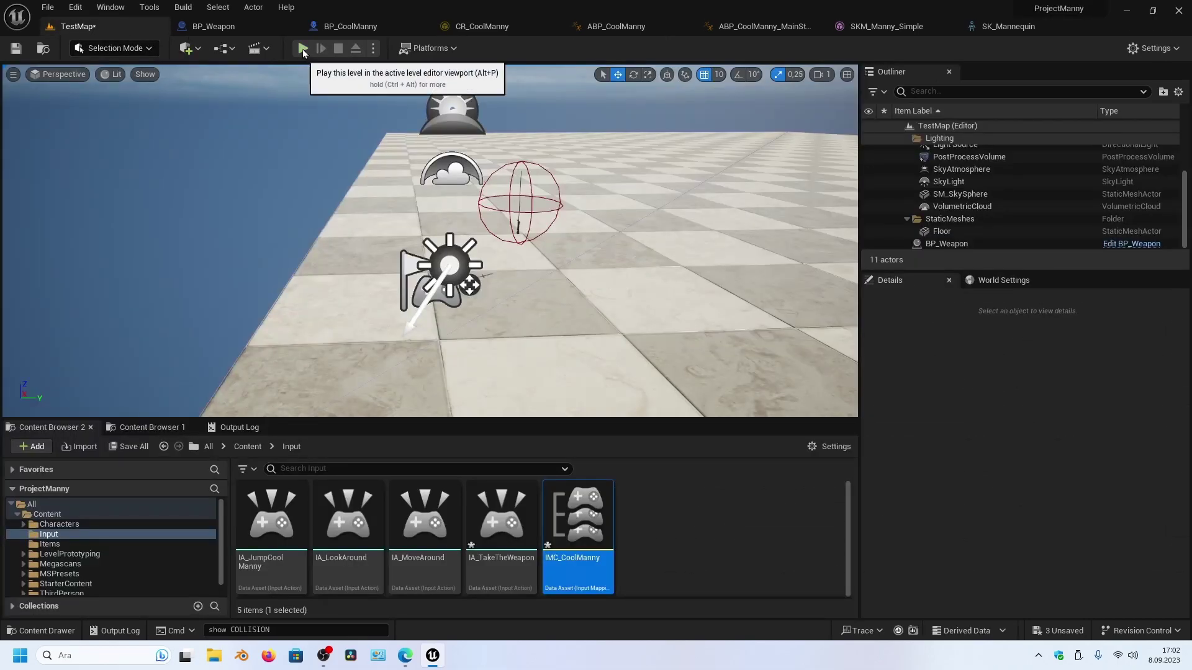
Step: Start a Play-in-Editor session of TestMap, stop it, and start it again
key("alt+p")
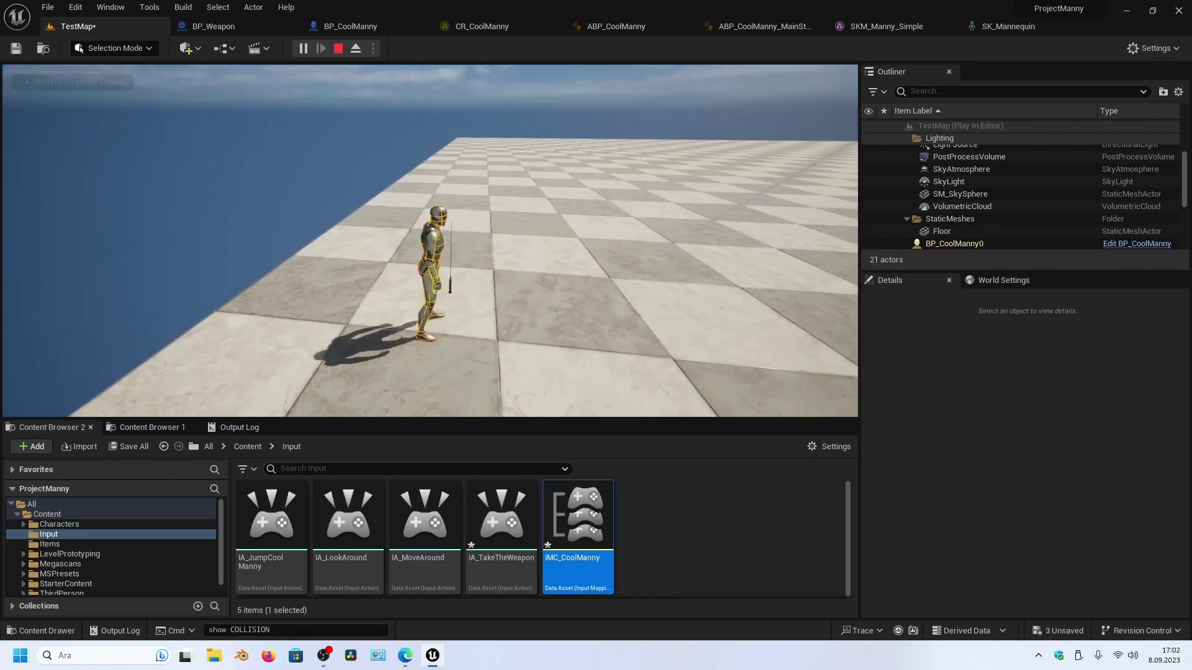
key("shift+F1")
left_click(339, 48)
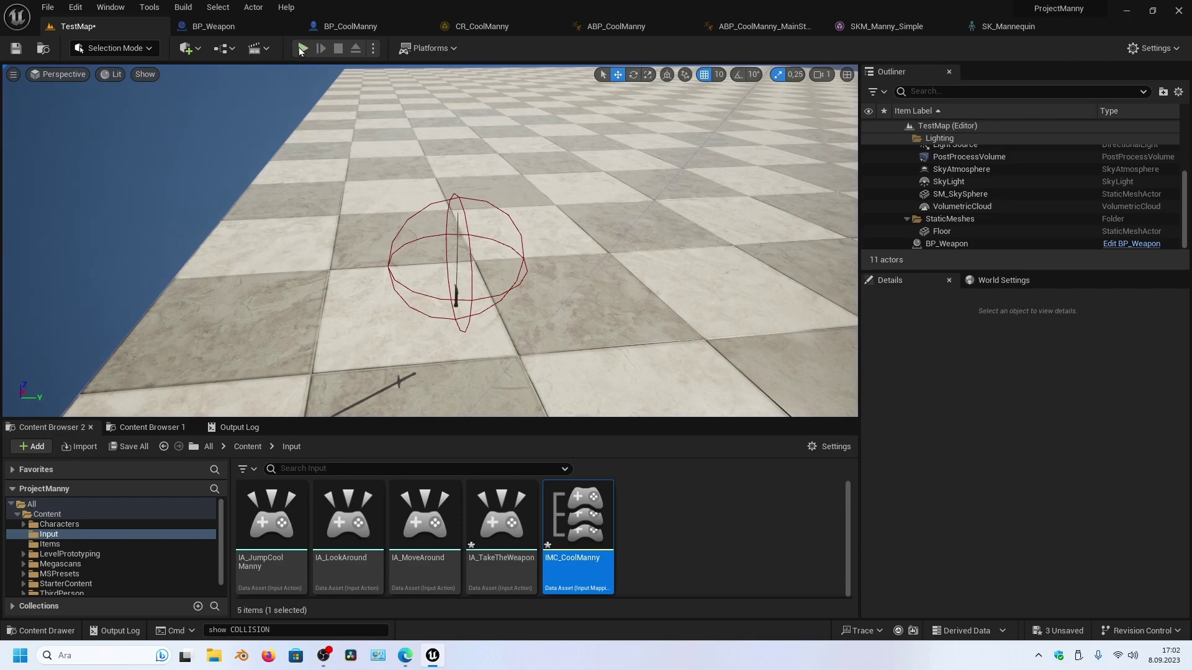
left_click(302, 50)
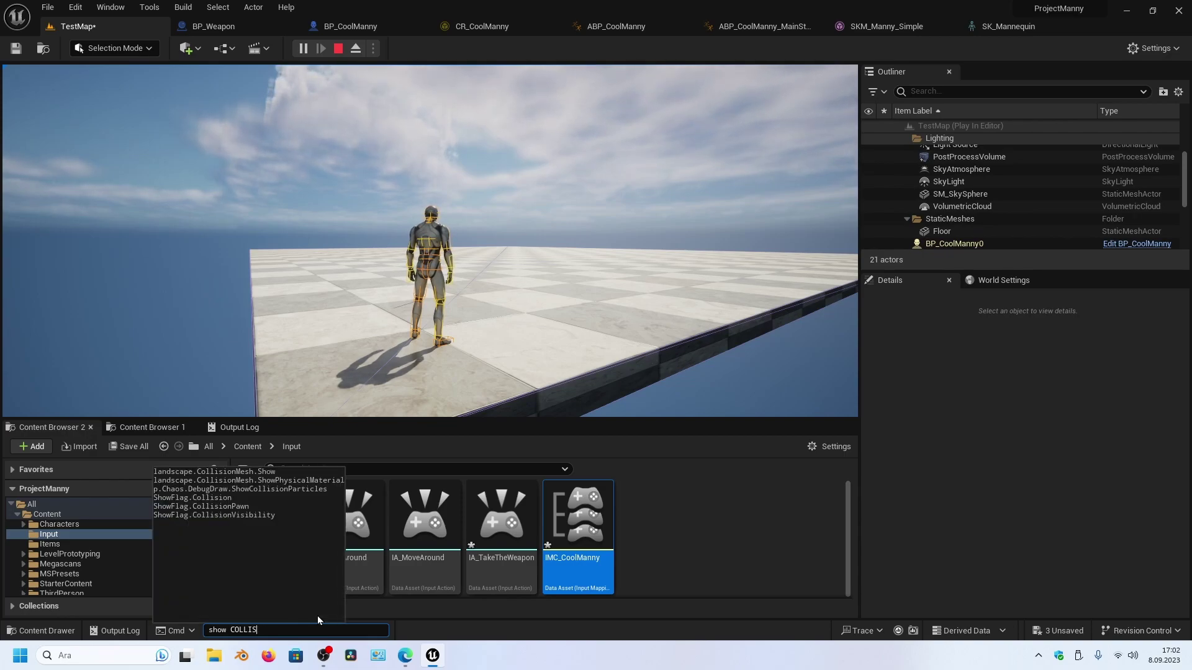
Step: Run the show COLLISION and ShowFlag.Collision console commands in the running game
key("Return")
type("show")
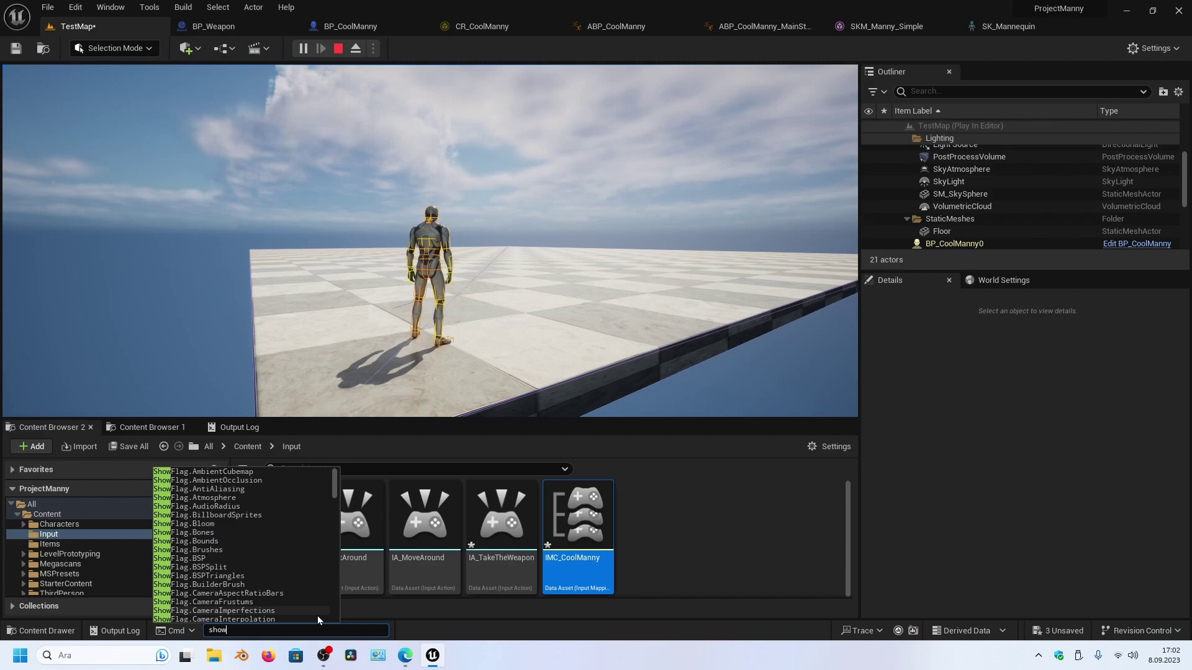
scroll(270, 587, "down", 3)
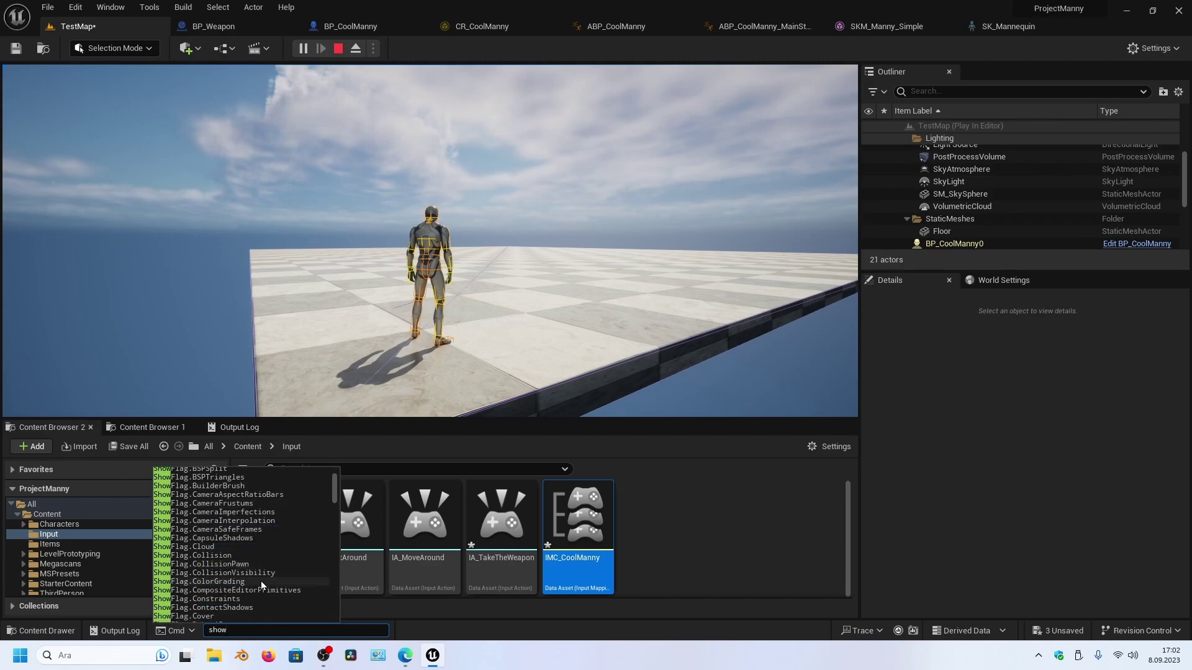
left_click(236, 558)
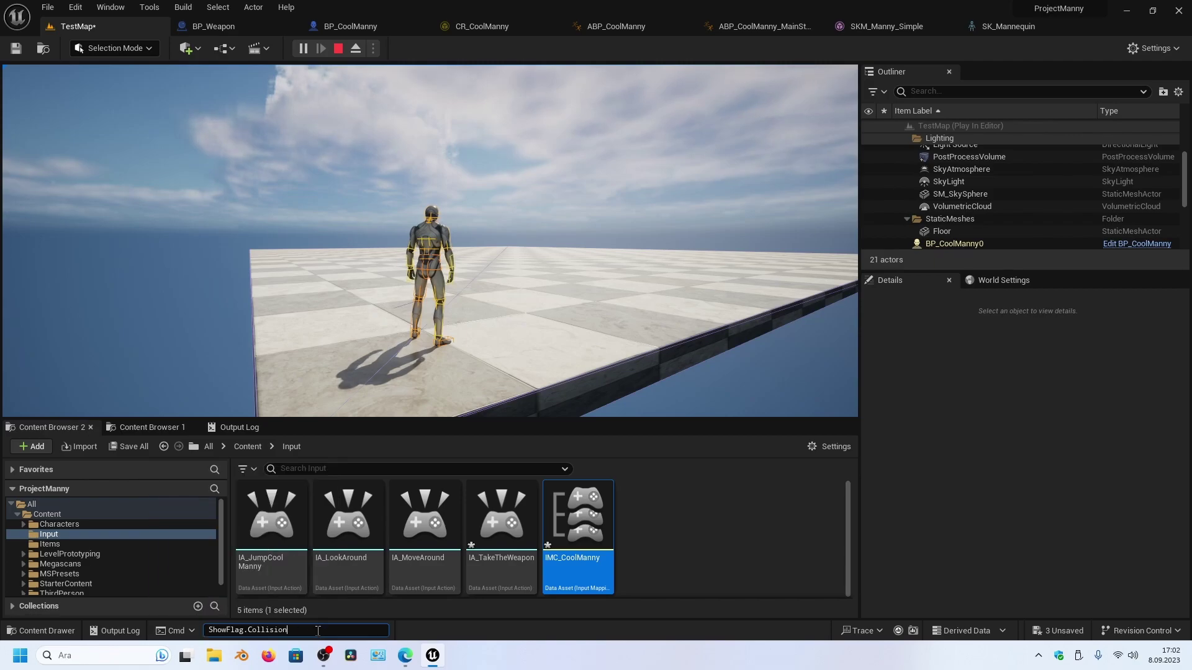
key("Return")
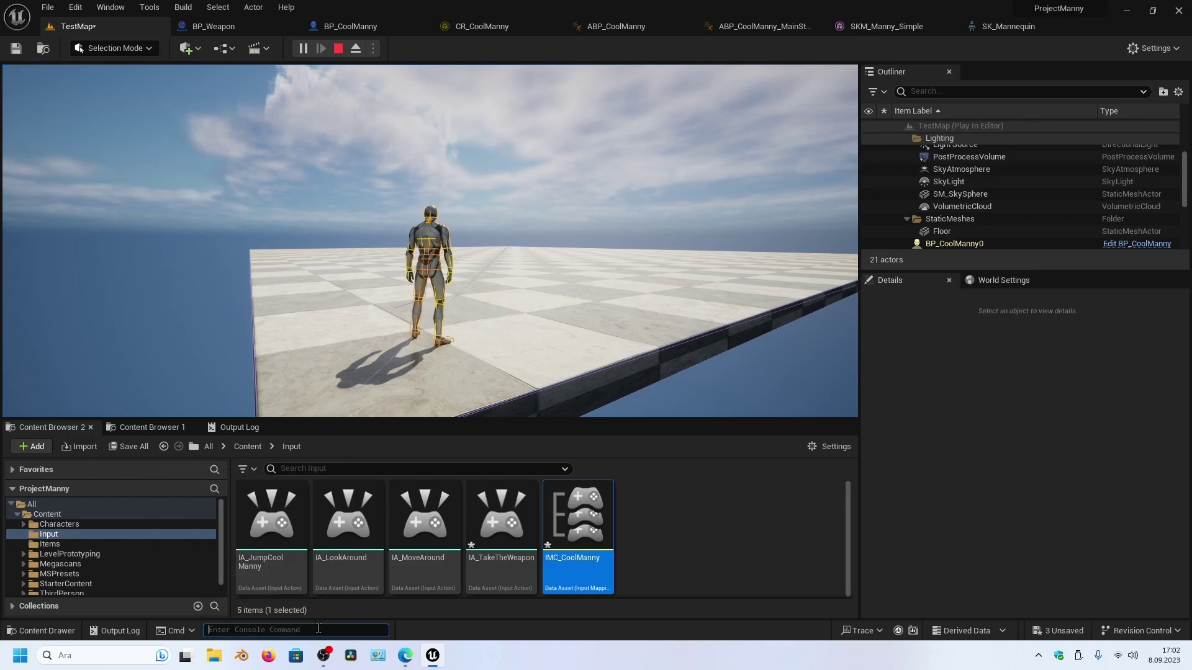
Step: Re-run show COLLISION to display the collision shapes, then end the play session
left_click(530, 322)
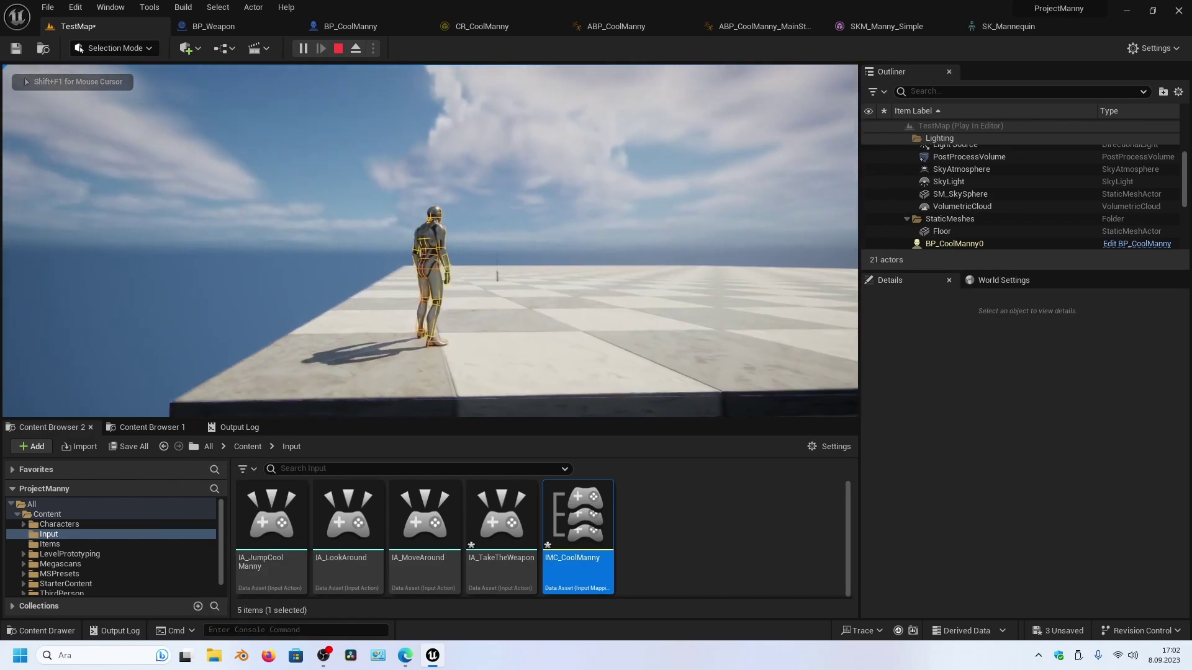
key("shift+F1")
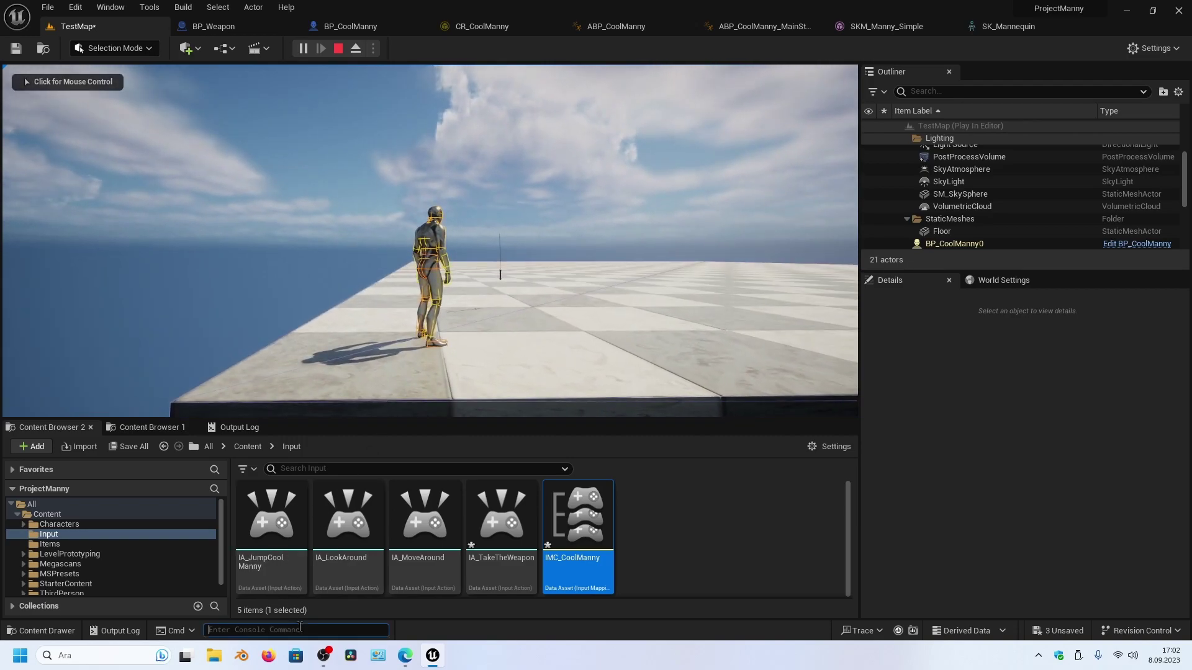
key("Up")
key("Up")
key("Up")
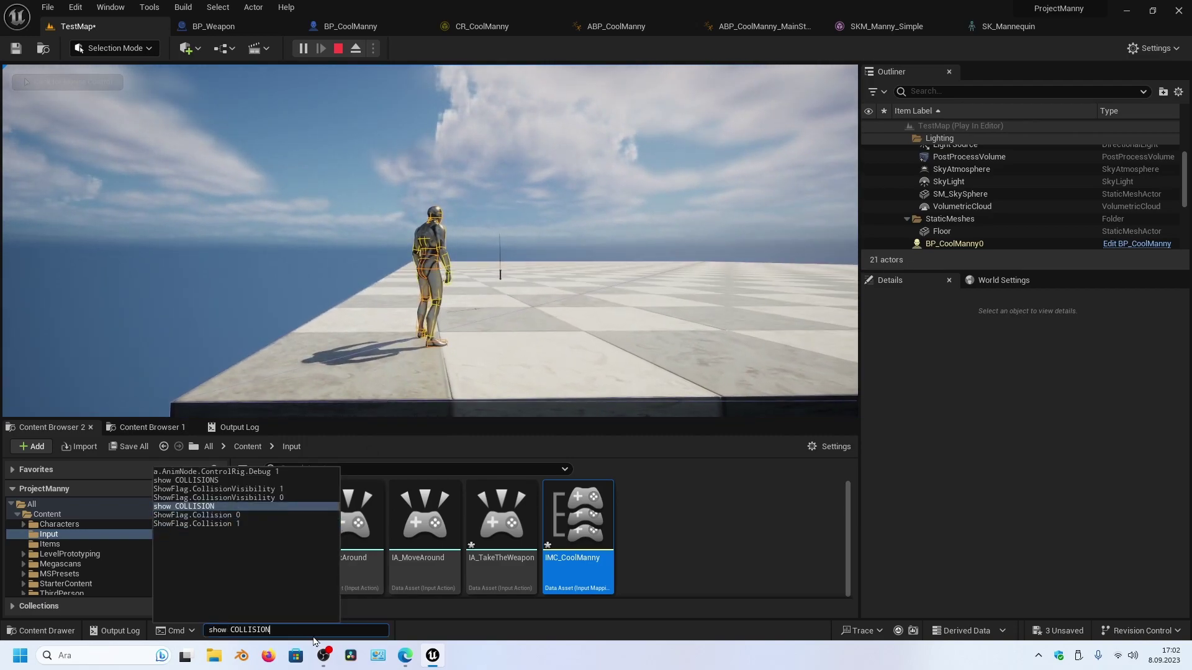
key("Return")
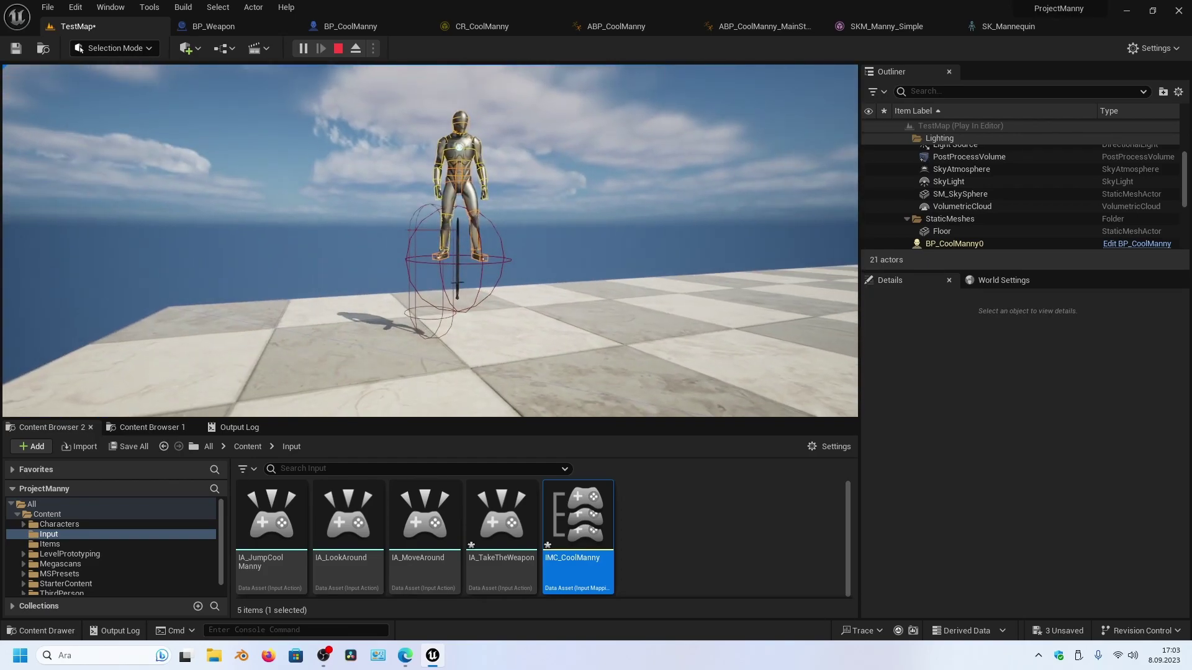
key("Escape")
Step: In BP_CoolManny, wire Mesh into the attach node's Parent and Root Component into Target
left_click(350, 26)
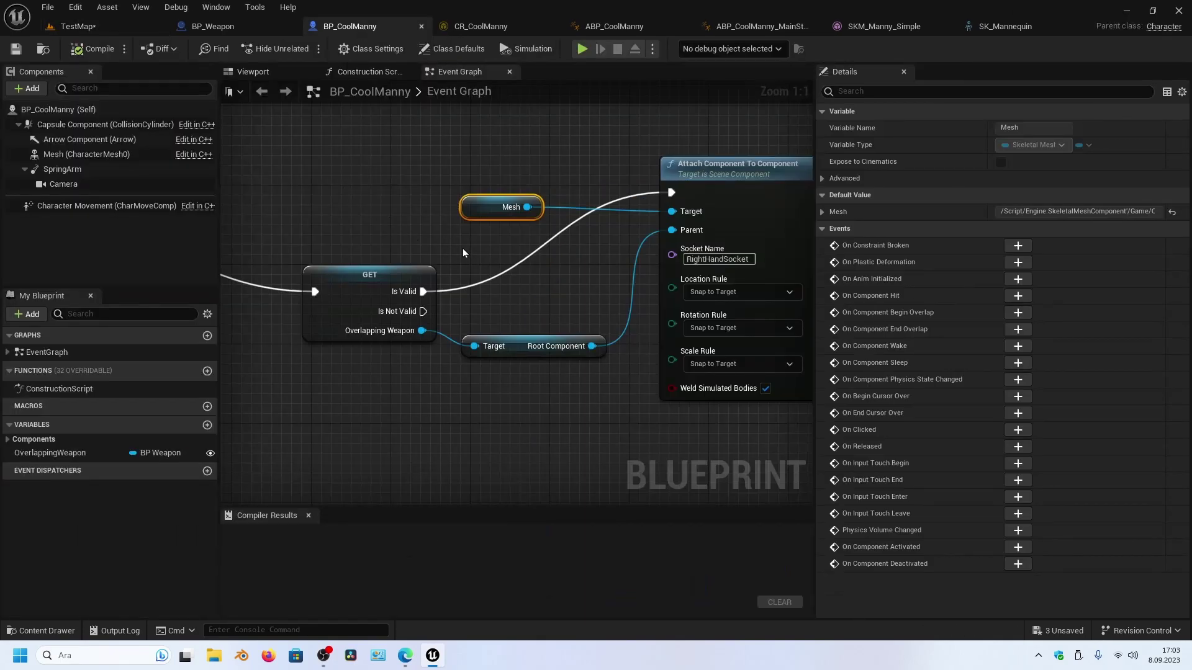
right_click_drag(485, 271, 431, 275)
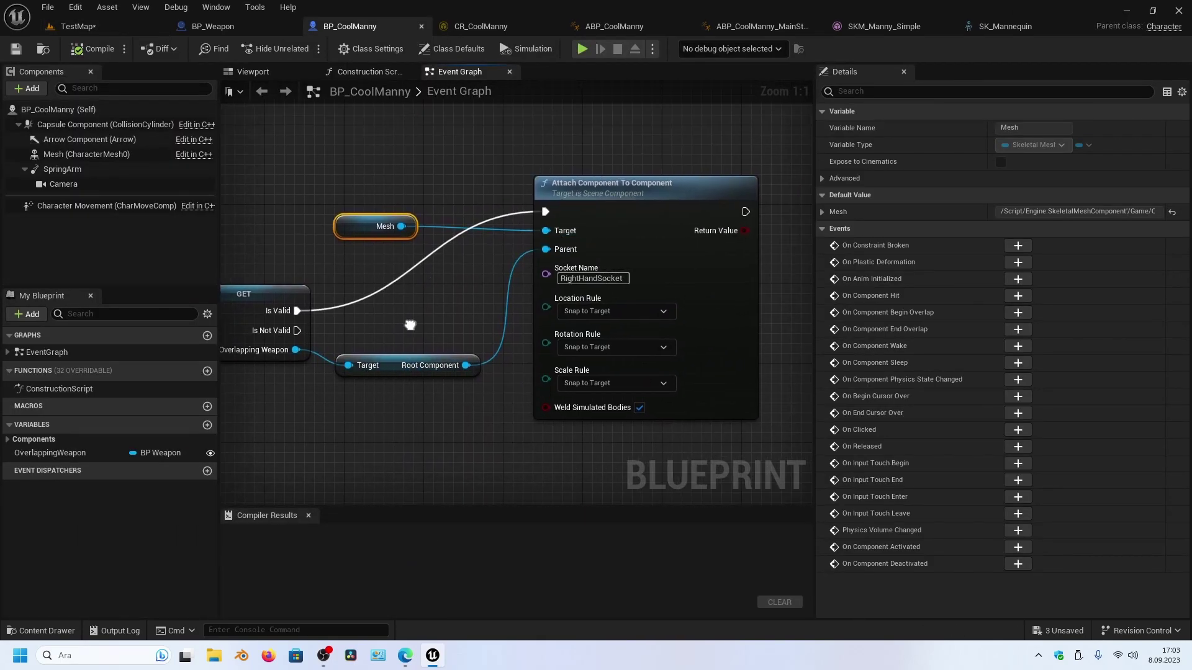
mouse_move(412, 348)
right_mouse_down()
mouse_move(544, 338)
mouse_move(437, 327)
right_mouse_up()
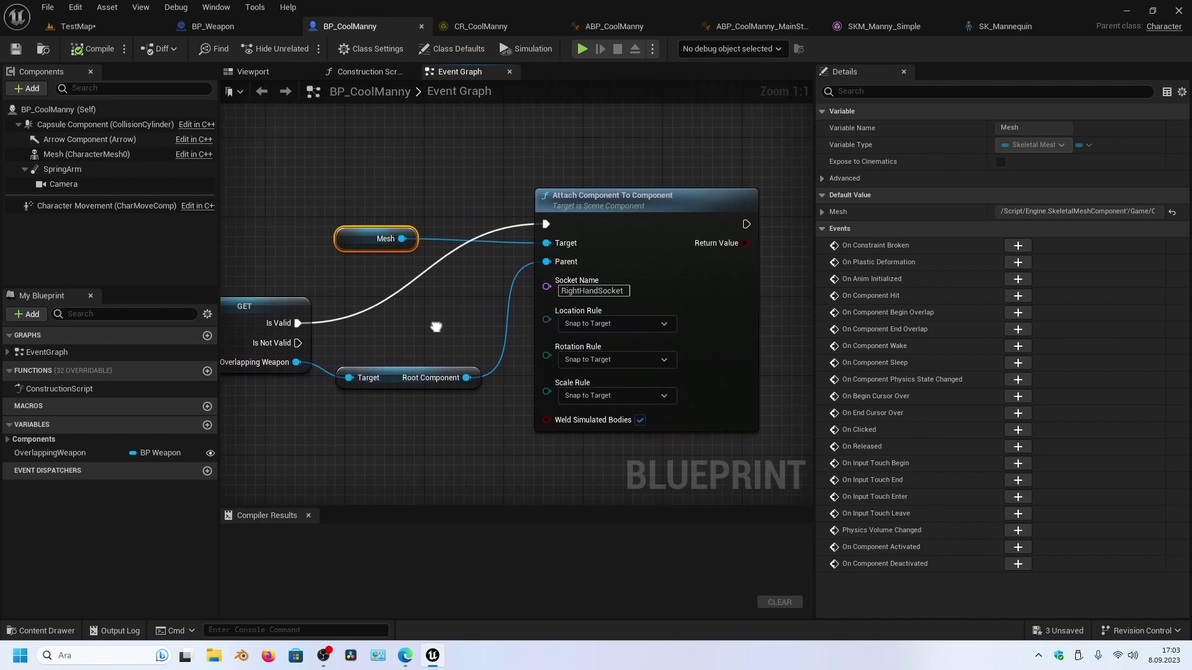
left_click_drag(403, 239, 545, 264)
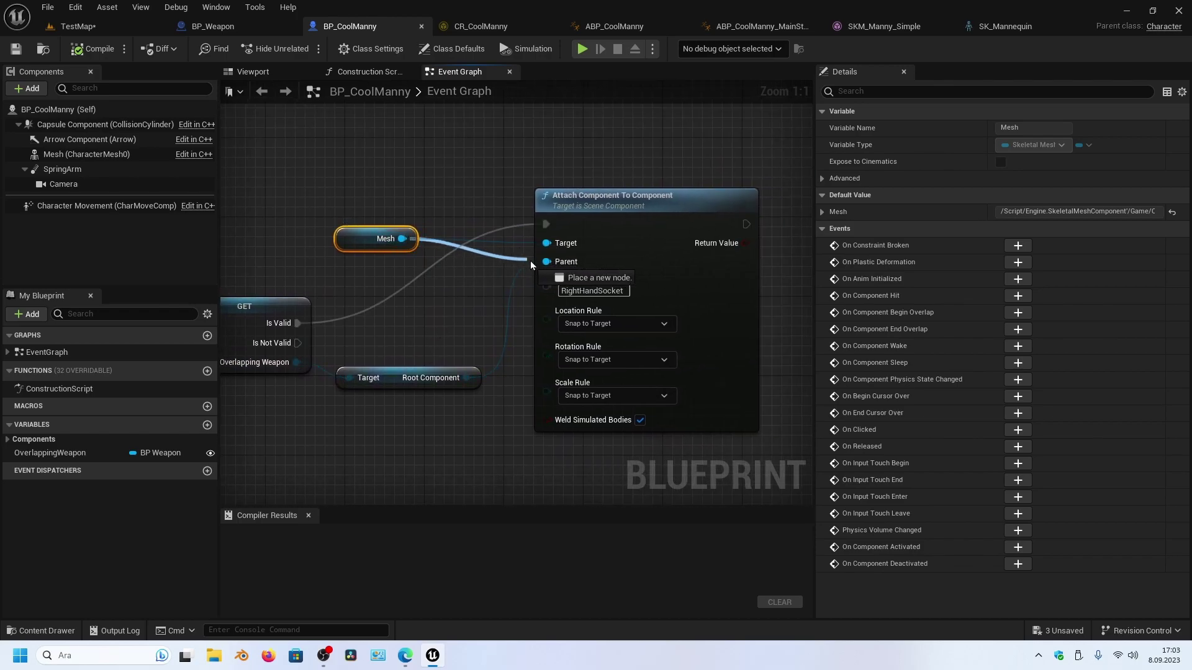
left_click_drag(467, 378, 548, 243)
mouse_move(369, 241)
left_mouse_down()
mouse_move(440, 321)
mouse_move(420, 191)
left_mouse_up()
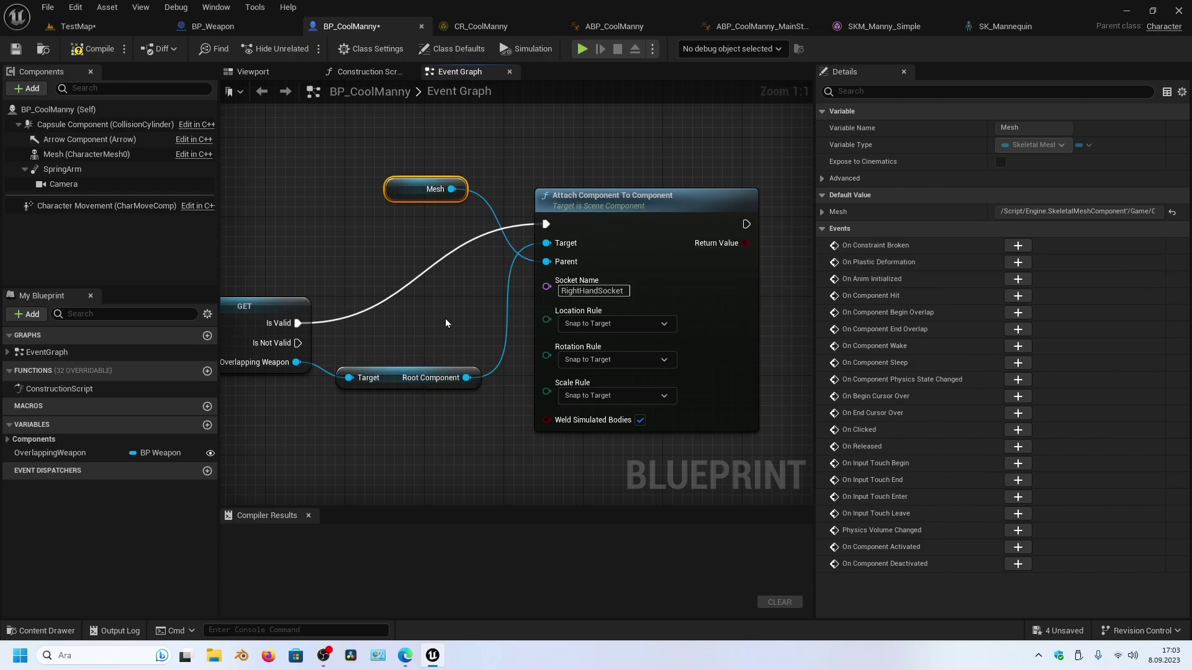
right_click_drag(446, 319, 452, 339)
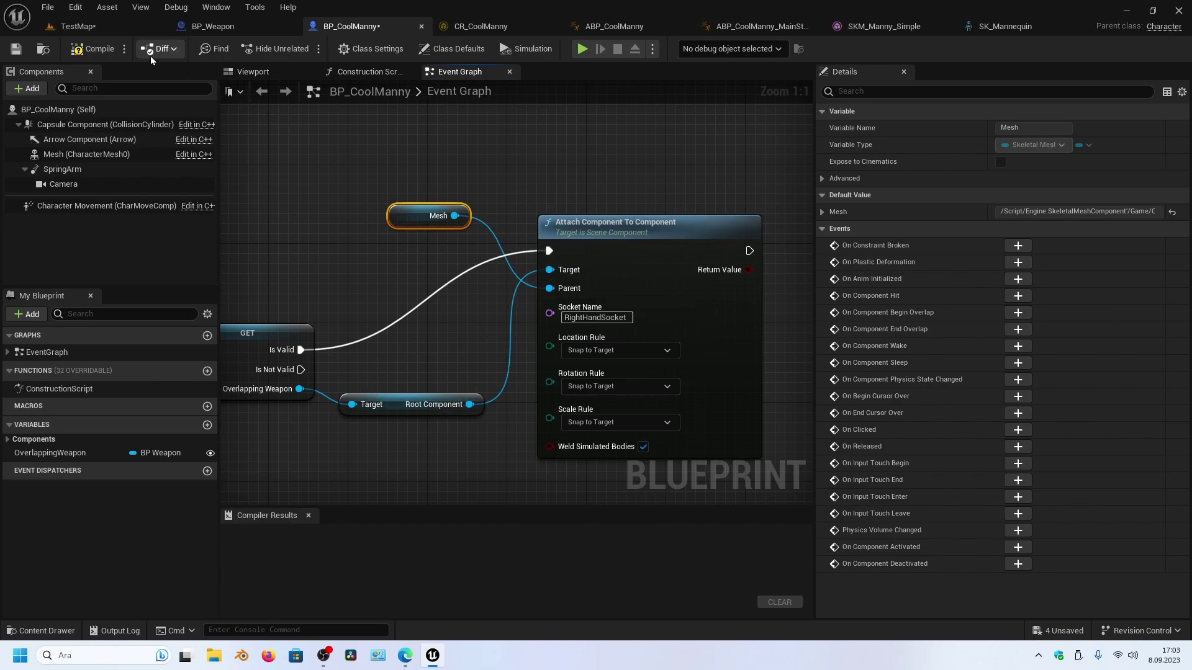
Step: Play TestMap, pick up the weapon with E, and run around holding the sword
left_click(74, 26)
left_click(304, 49)
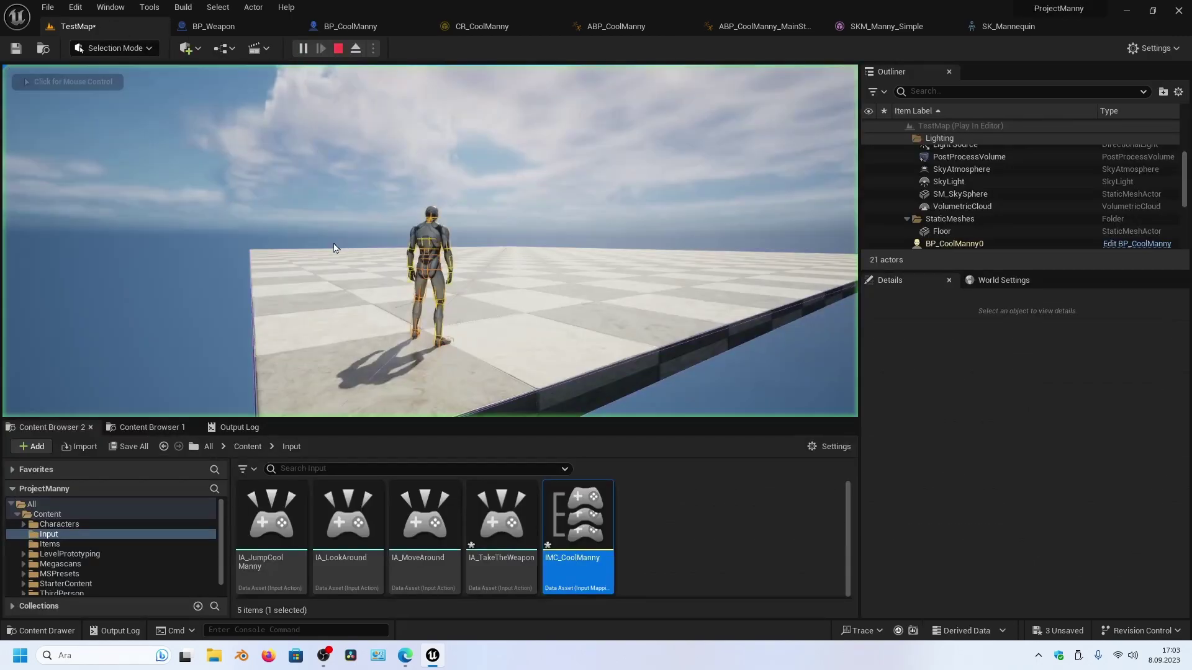
left_click(506, 304)
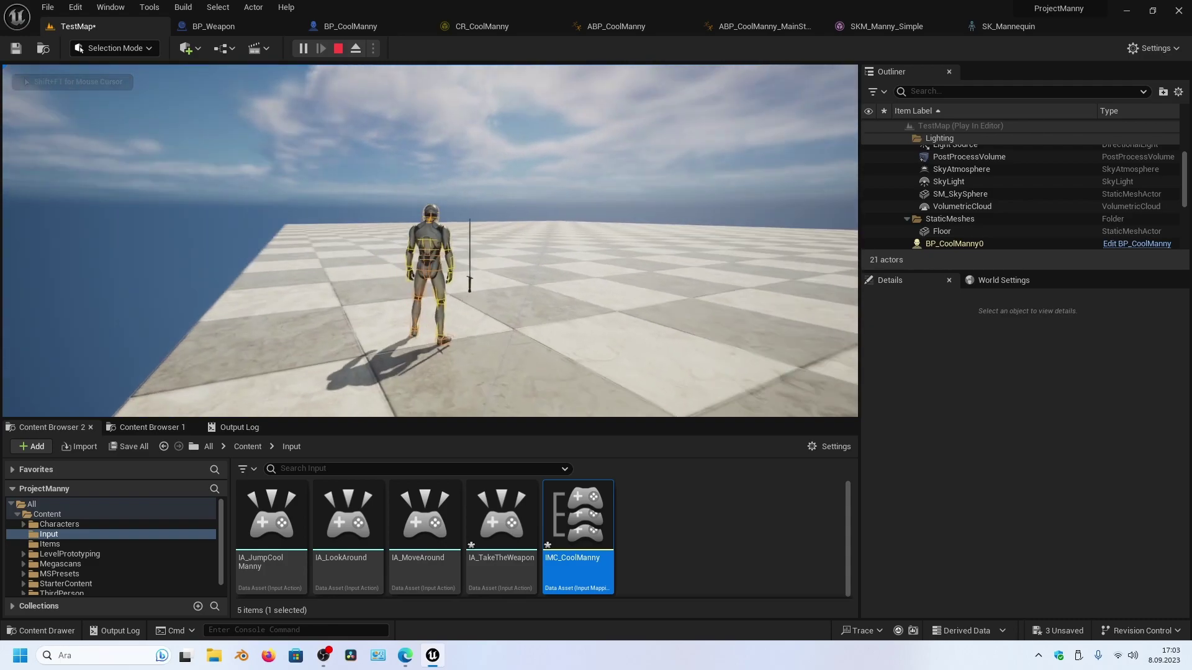
key("e")
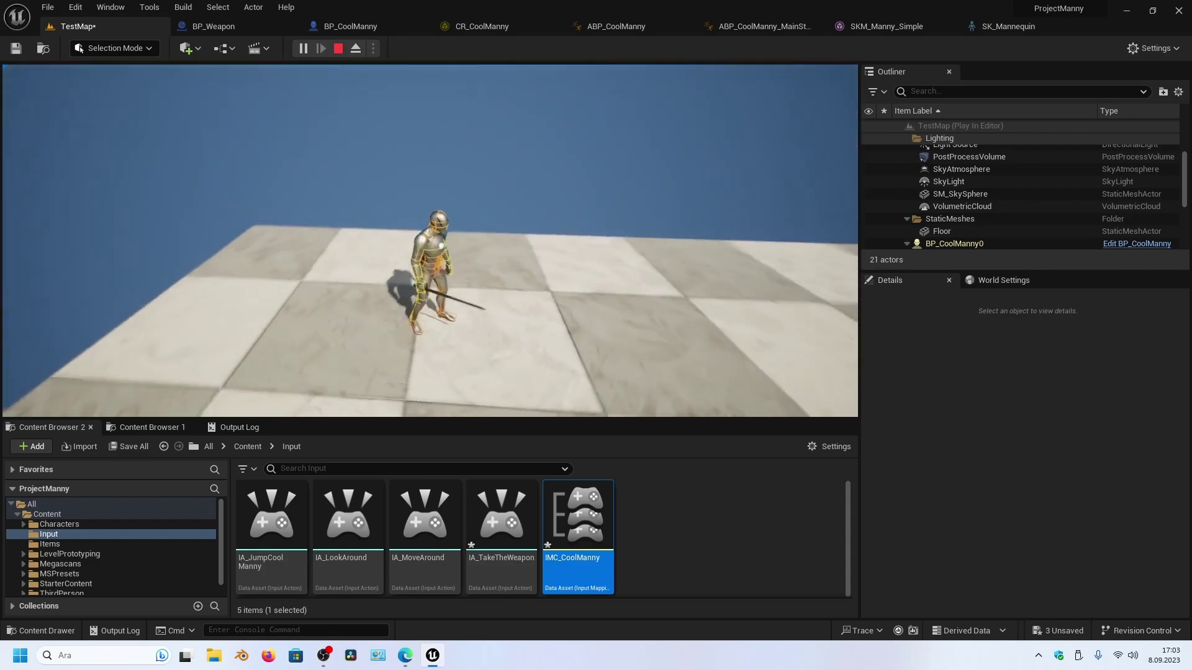
key("w")
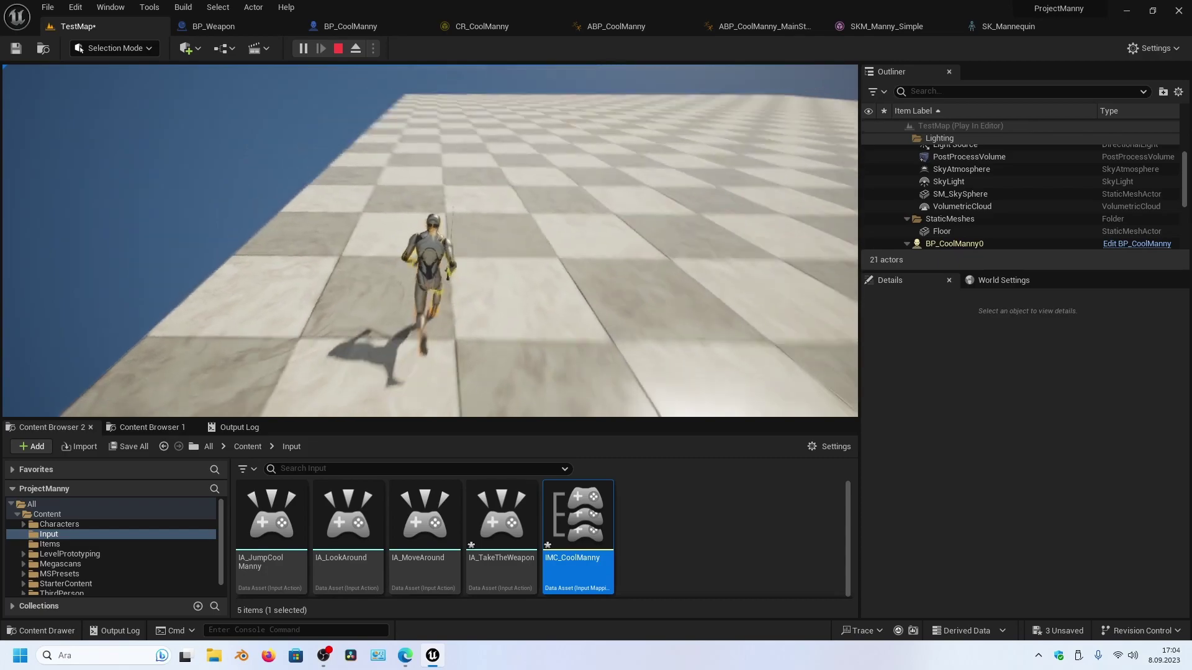
key("e")
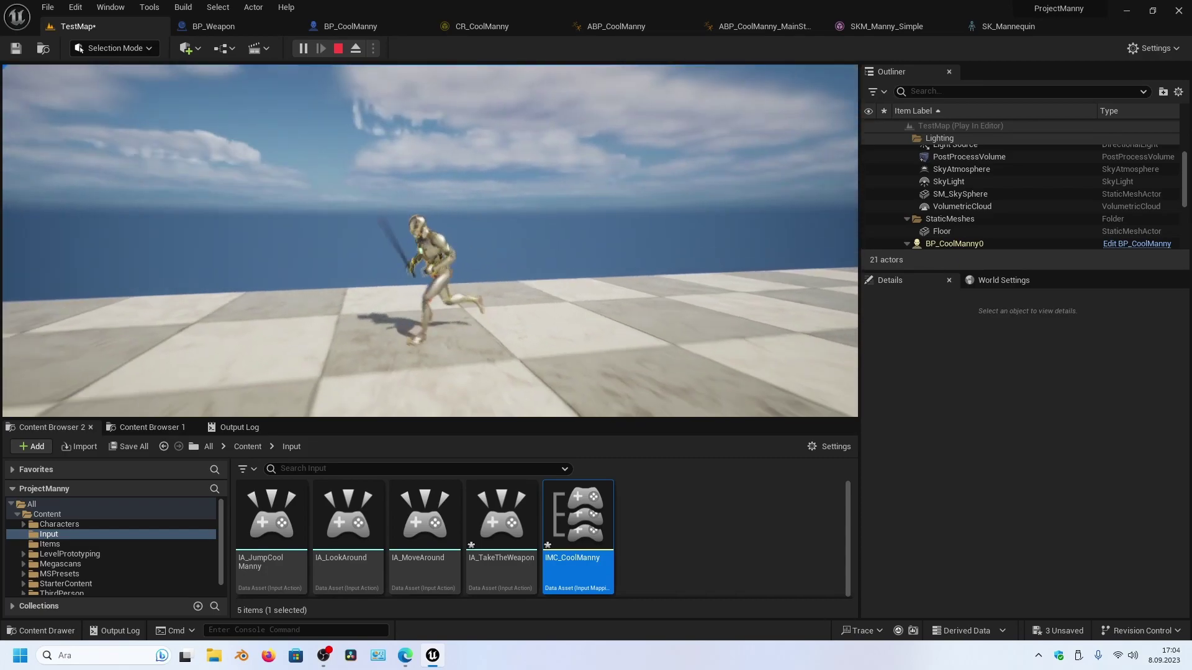
key("s")
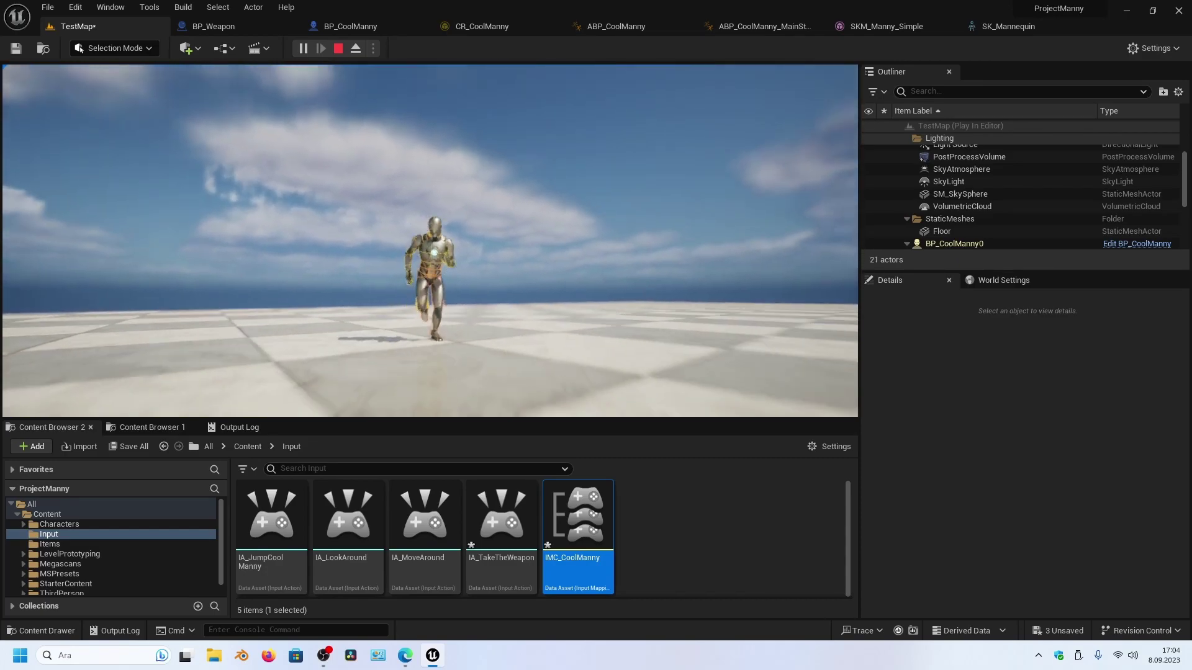
Step: End the play test and select the GET, Mesh, Root Component and attach nodes in BP_CoolManny
key("d")
key("Escape")
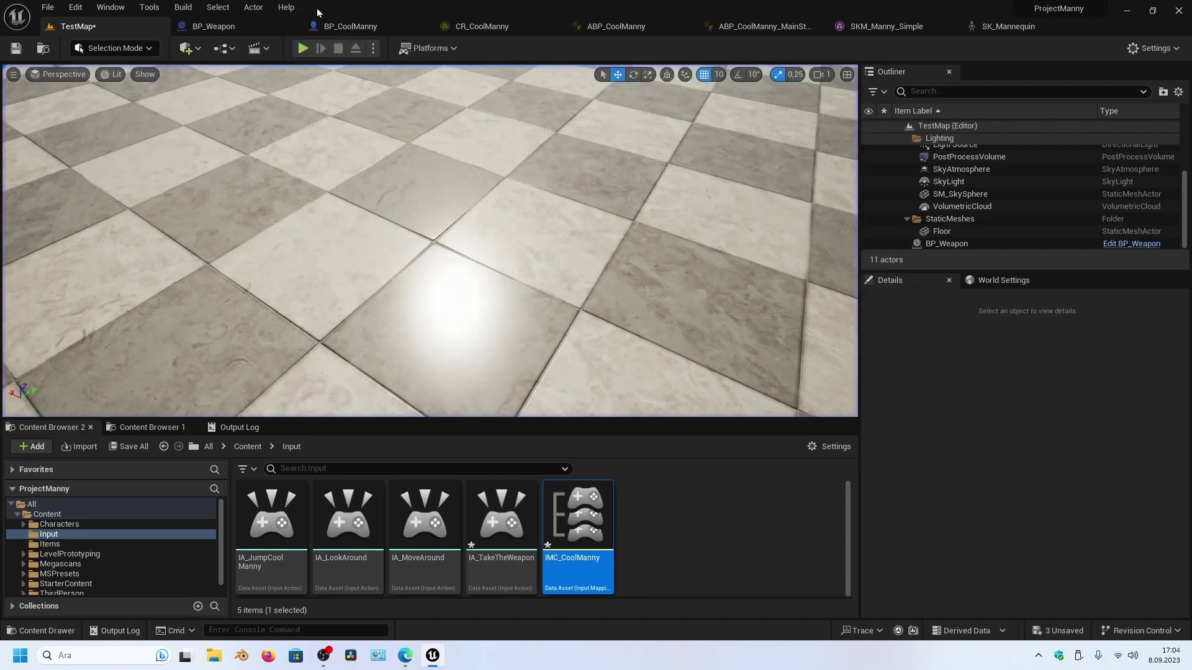
left_click(350, 26)
mouse_move(306, 258)
right_mouse_down()
mouse_move(464, 239)
mouse_move(396, 235)
right_mouse_up()
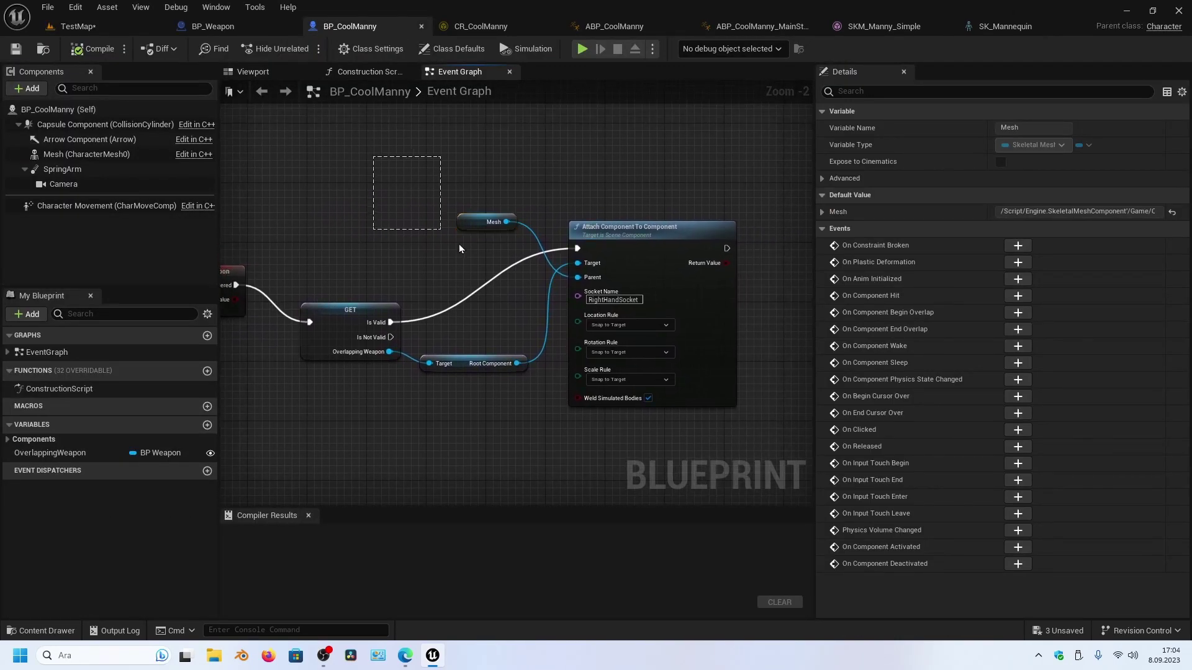
left_click_drag(459, 249, 798, 410)
right_click_drag(400, 320, 504, 315)
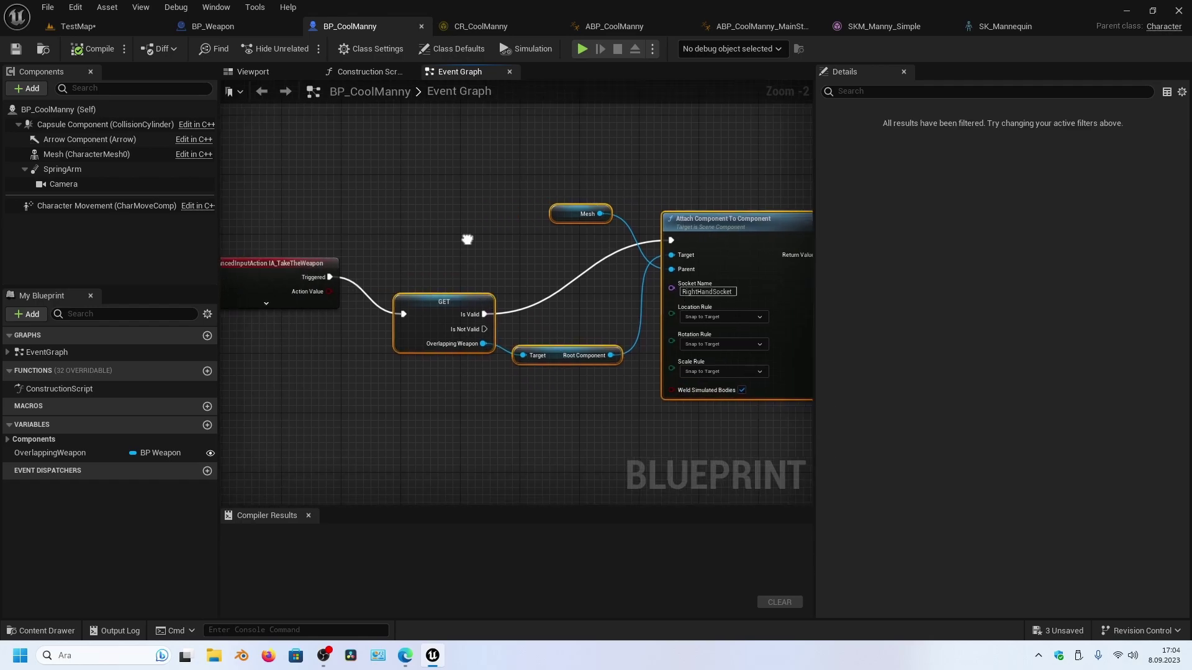
right_click_drag(295, 267, 178, 270)
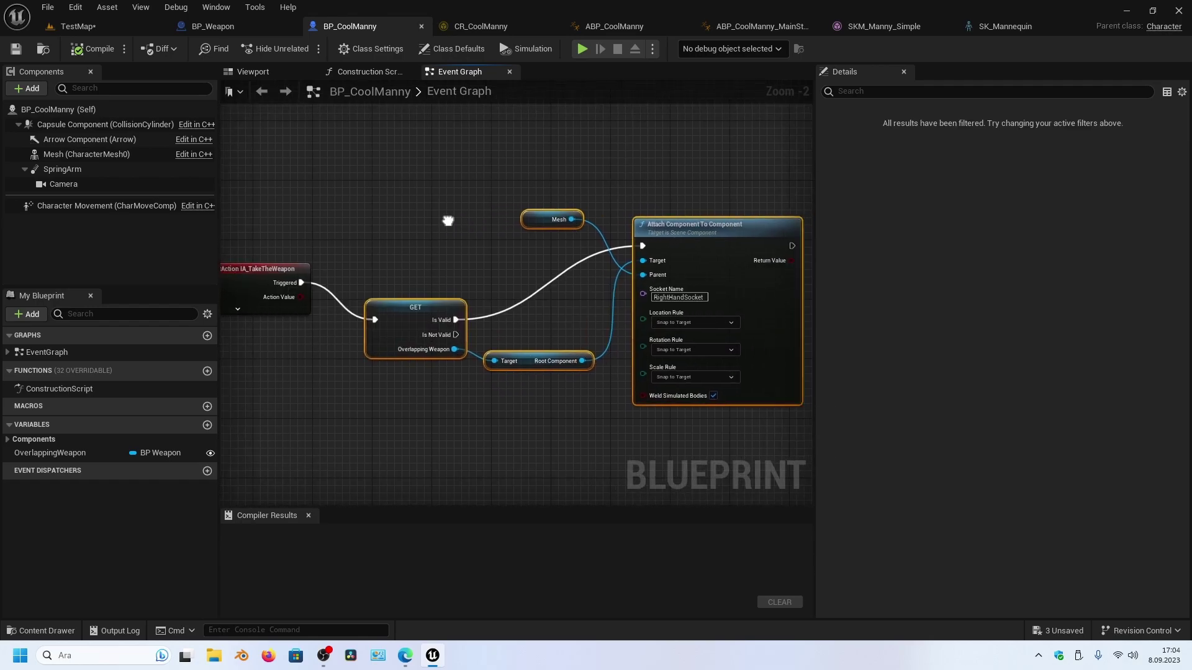
Step: Collapse the selected nodes into a function named TakeTheWeapon and frame its call node
right_click(579, 235)
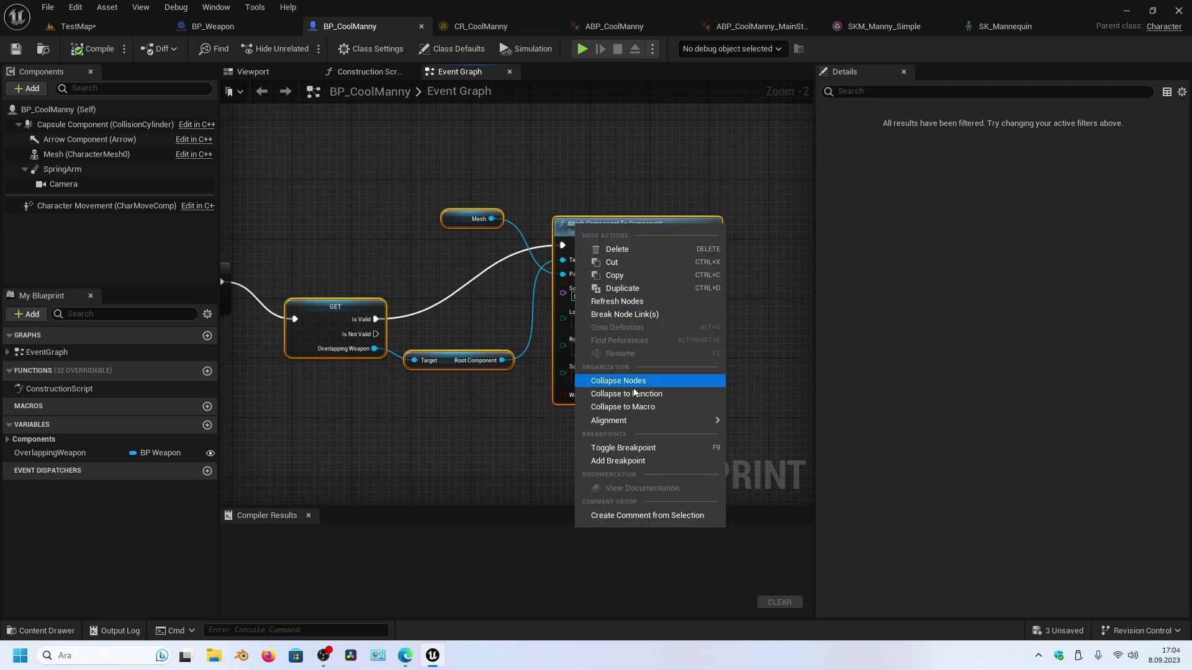
key("Escape")
type("TakeTheWeapon")
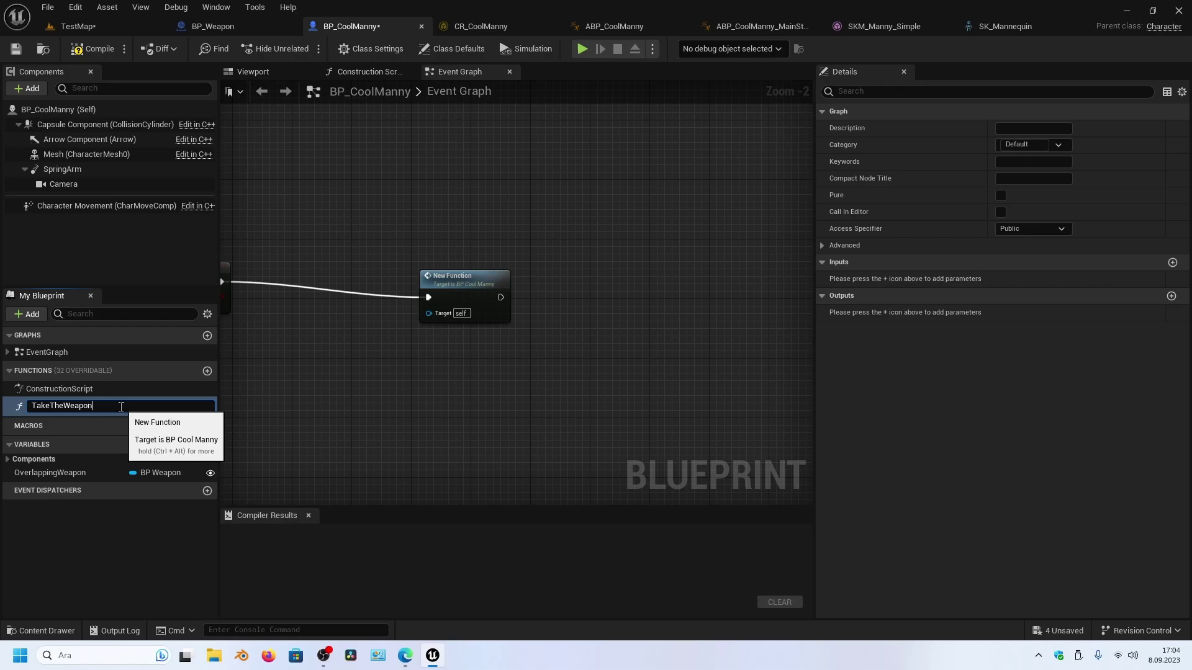
key("Return")
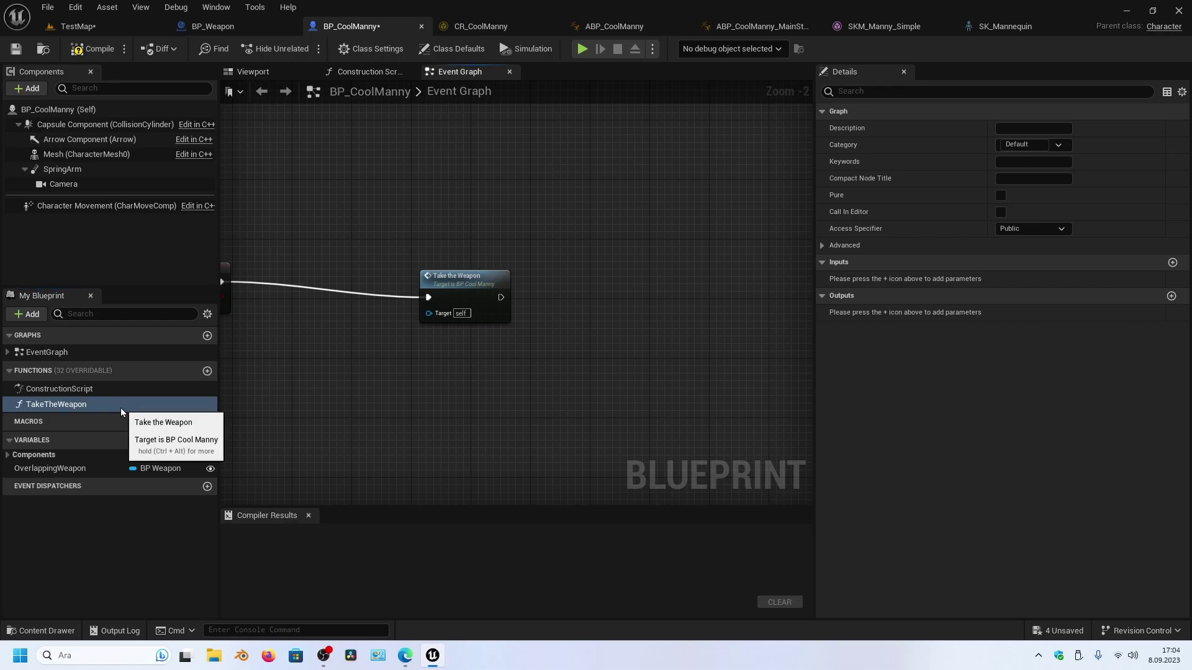
left_click(477, 276)
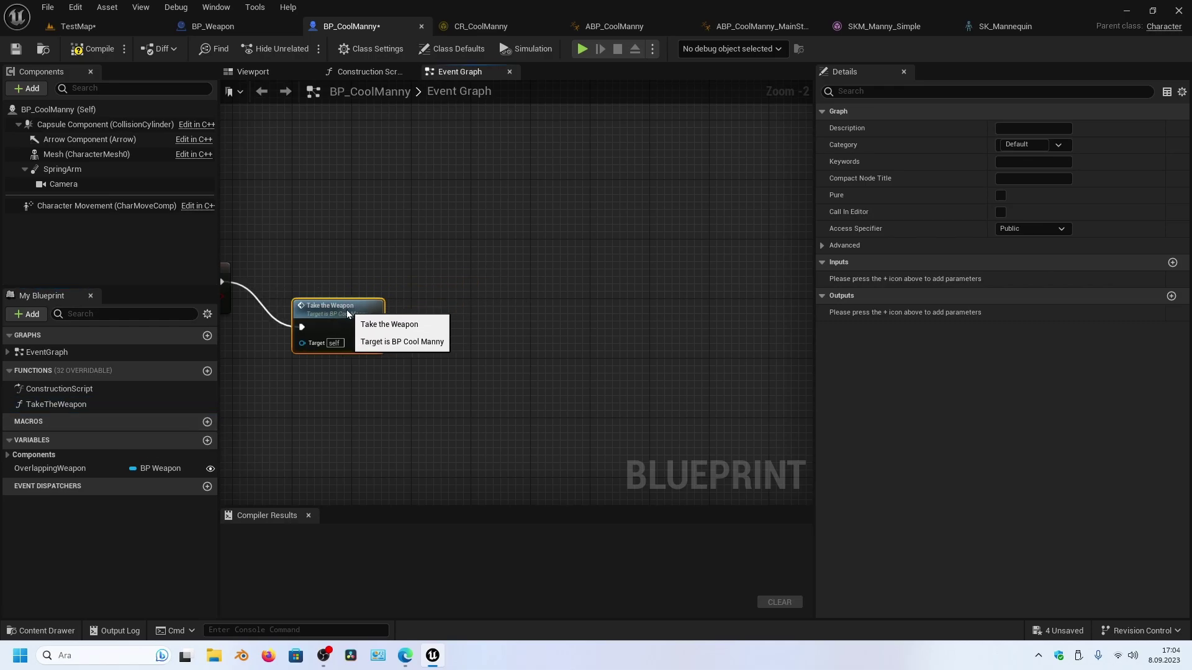
scroll(472, 335, "up", 2)
key("Home")
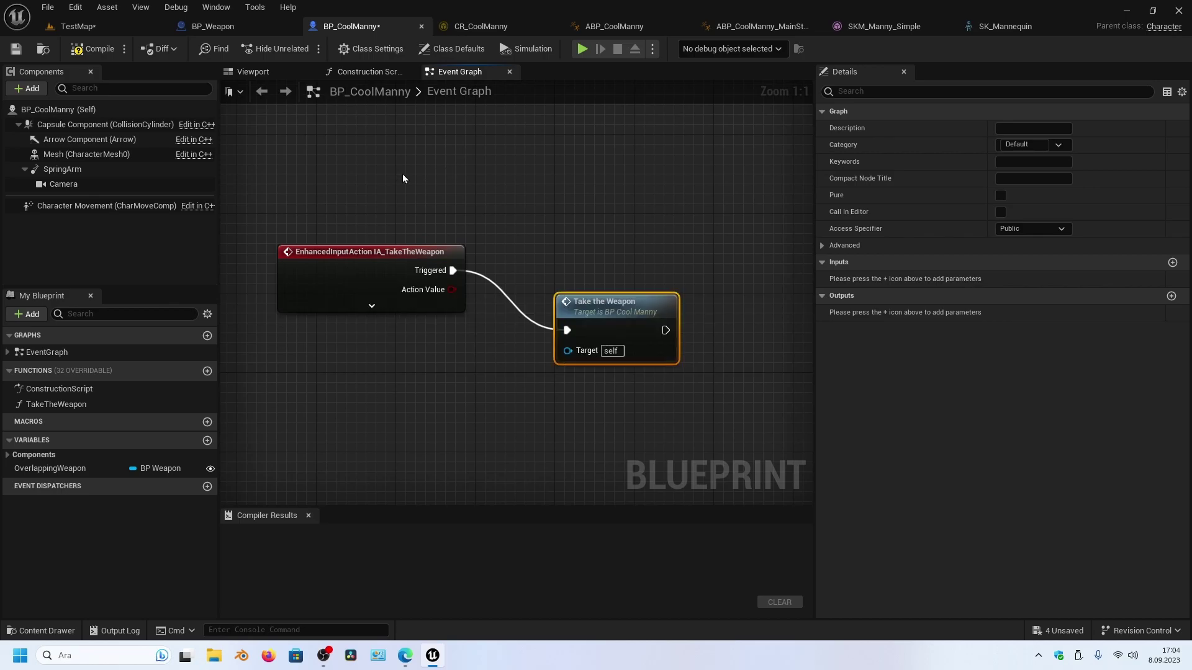
right_click_drag(488, 183, 479, 158)
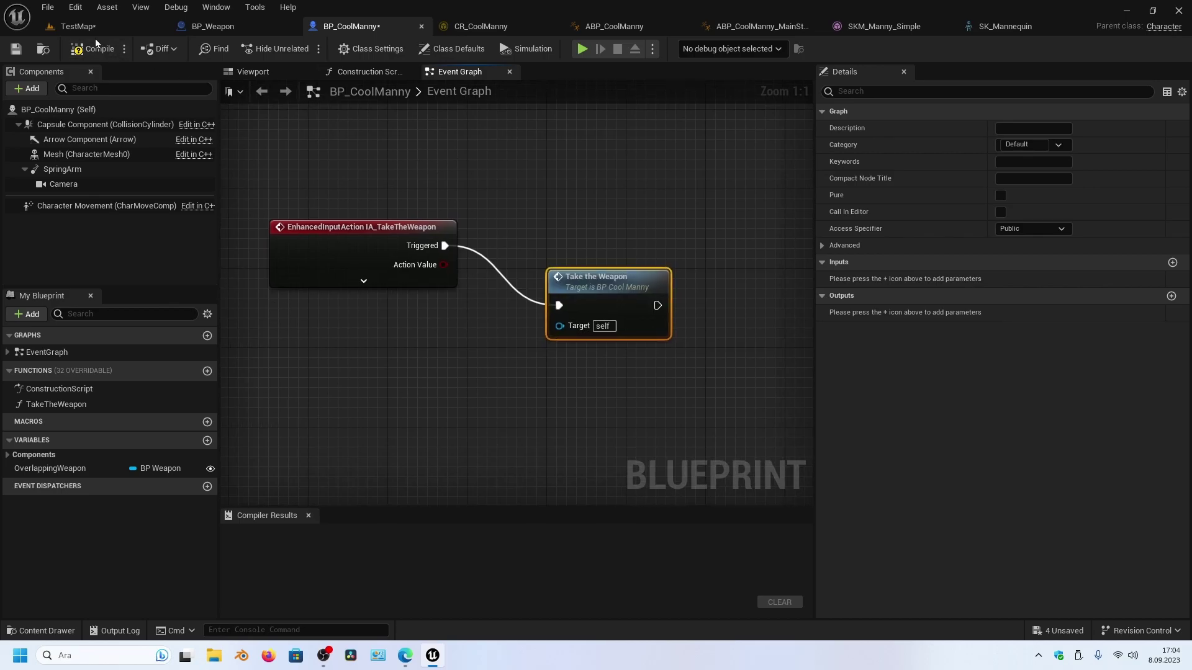
Step: In TestMap, tilt the viewport camera toward the horizon and save the level
left_click(77, 26)
scroll(396, 239, "down", 2)
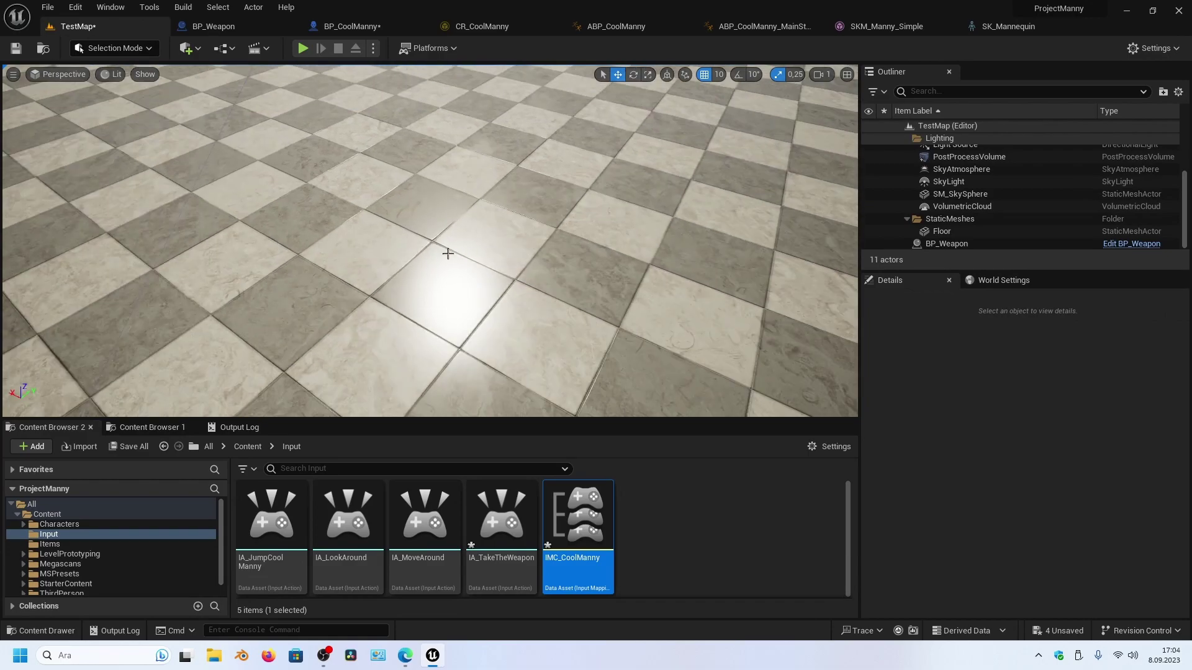
scroll(447, 254, "down", 3)
scroll(448, 254, "down", 2)
scroll(505, 274, "down", 3)
right_click_drag(490, 301, 417, 246)
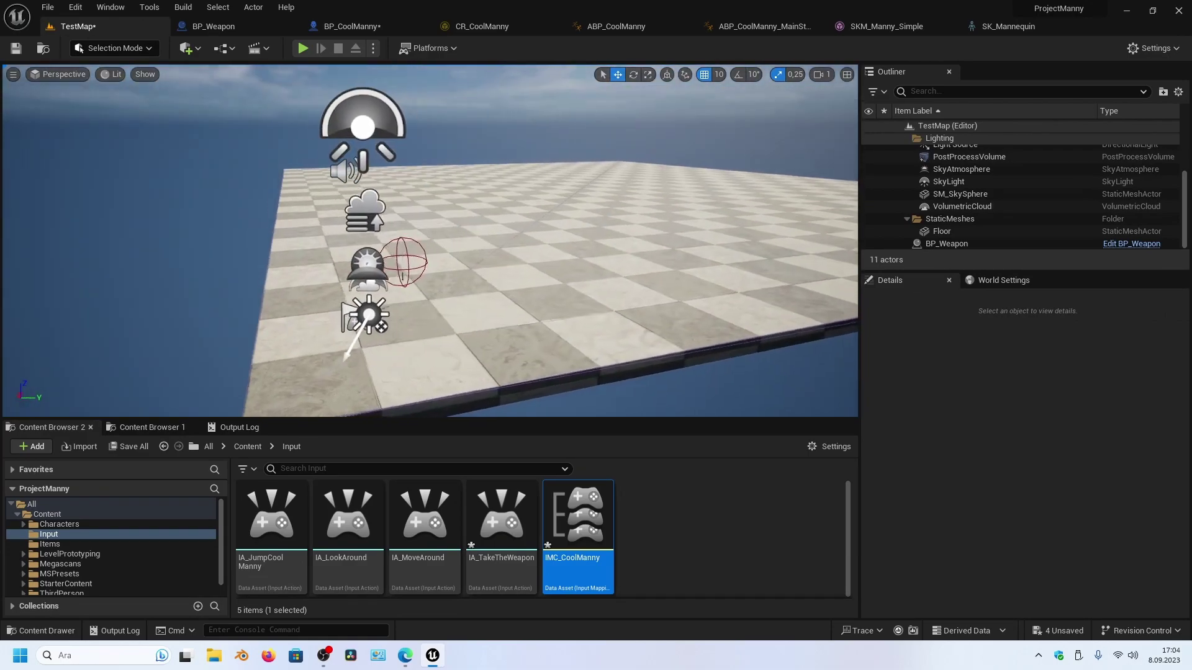
key("ctrl+s")
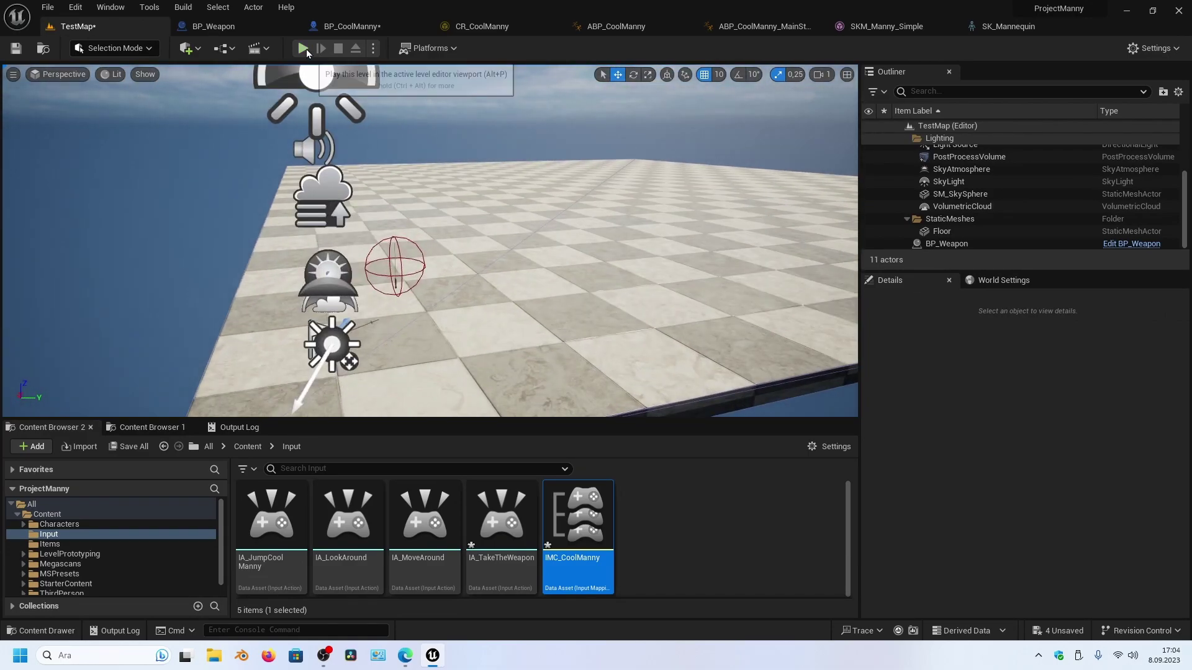
Step: Play the level, walk to the weapon, pick it up with E, and run holding it
left_click(303, 47)
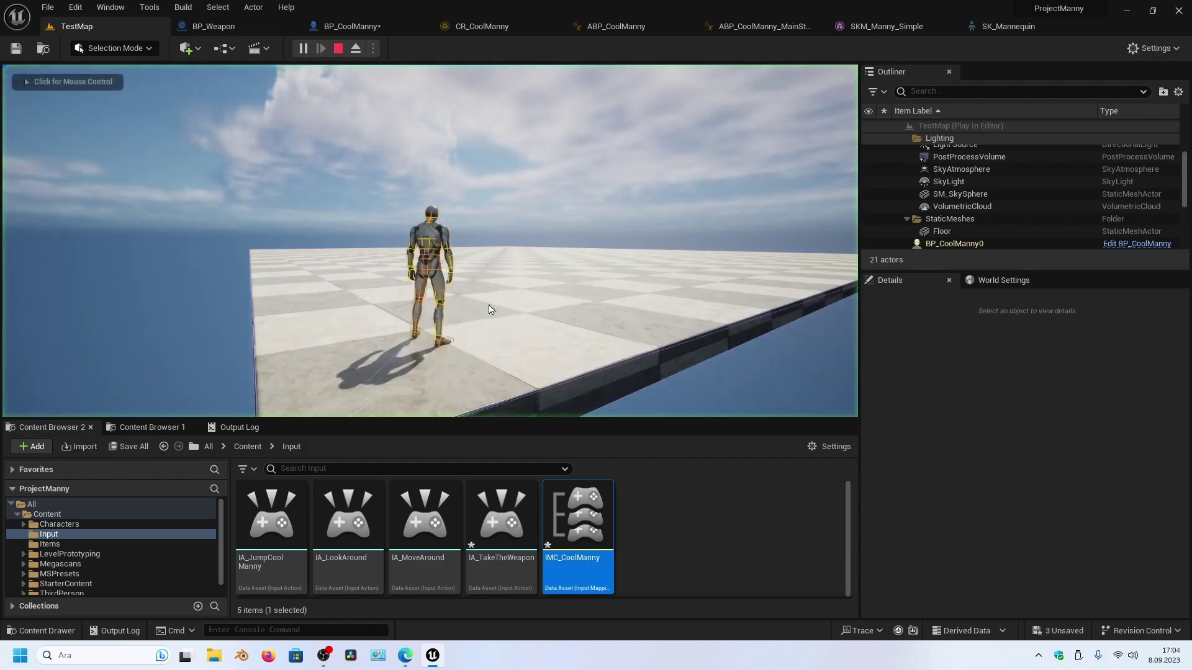
key("w")
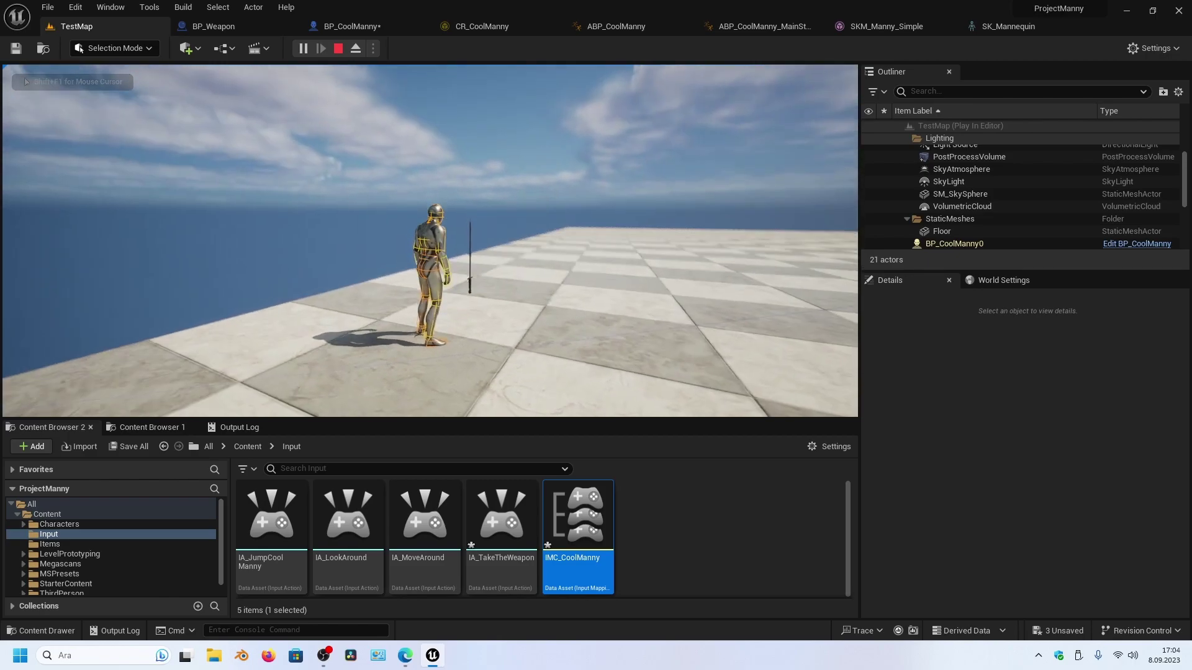
key("e")
key("s")
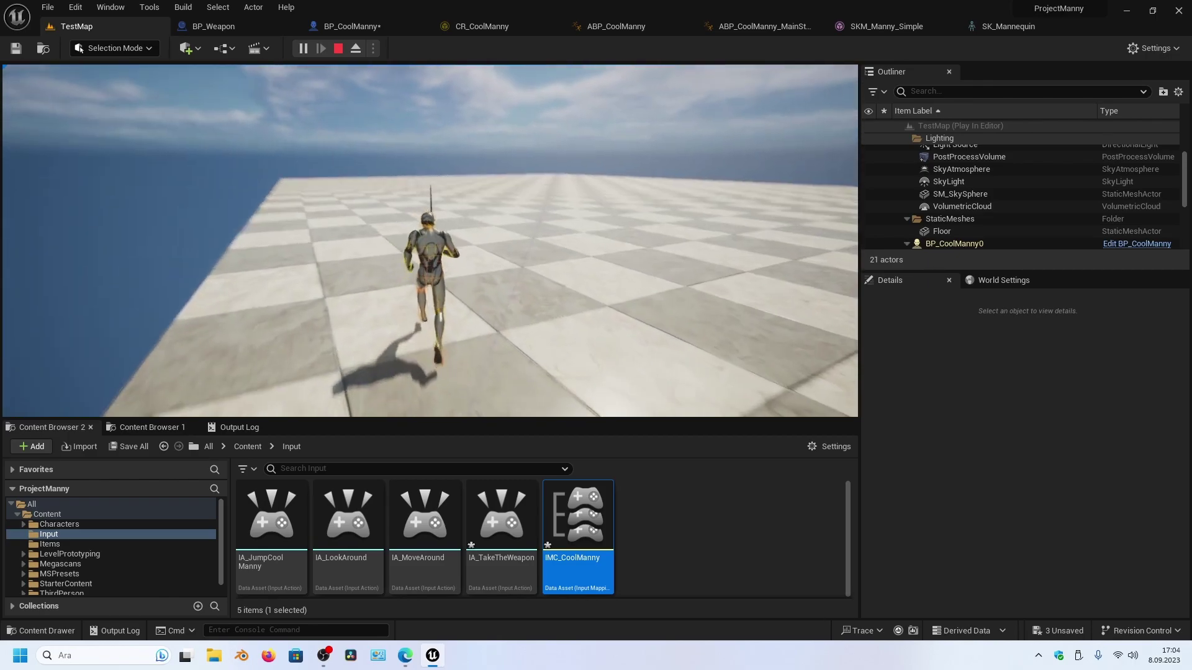
key("w")
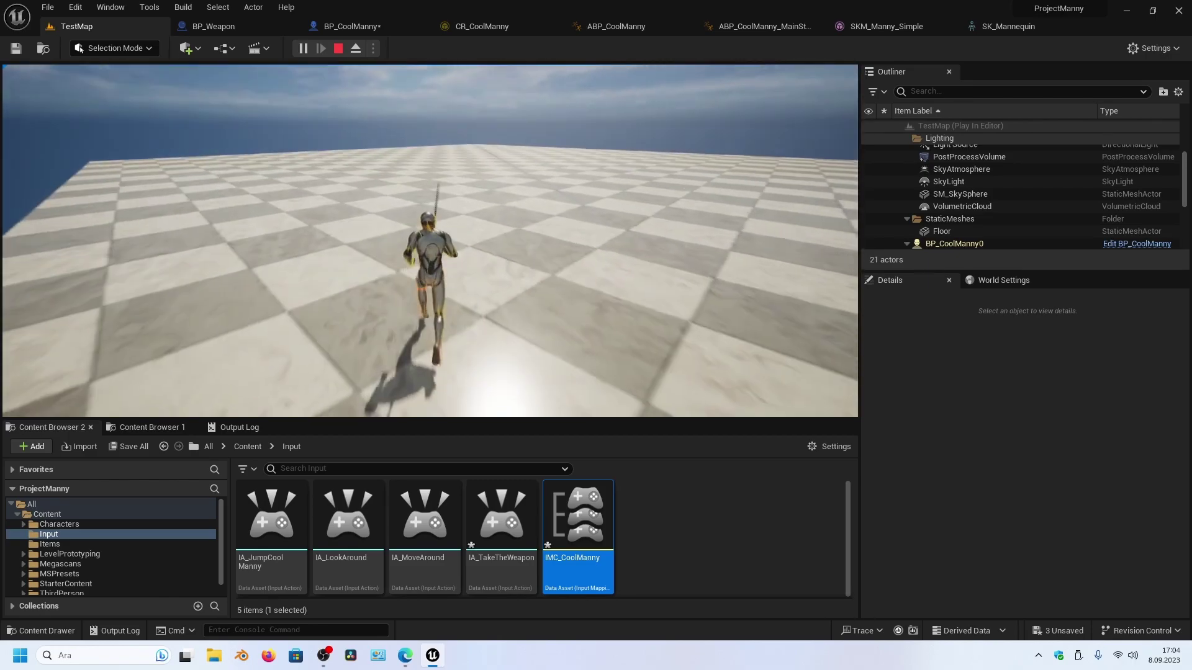